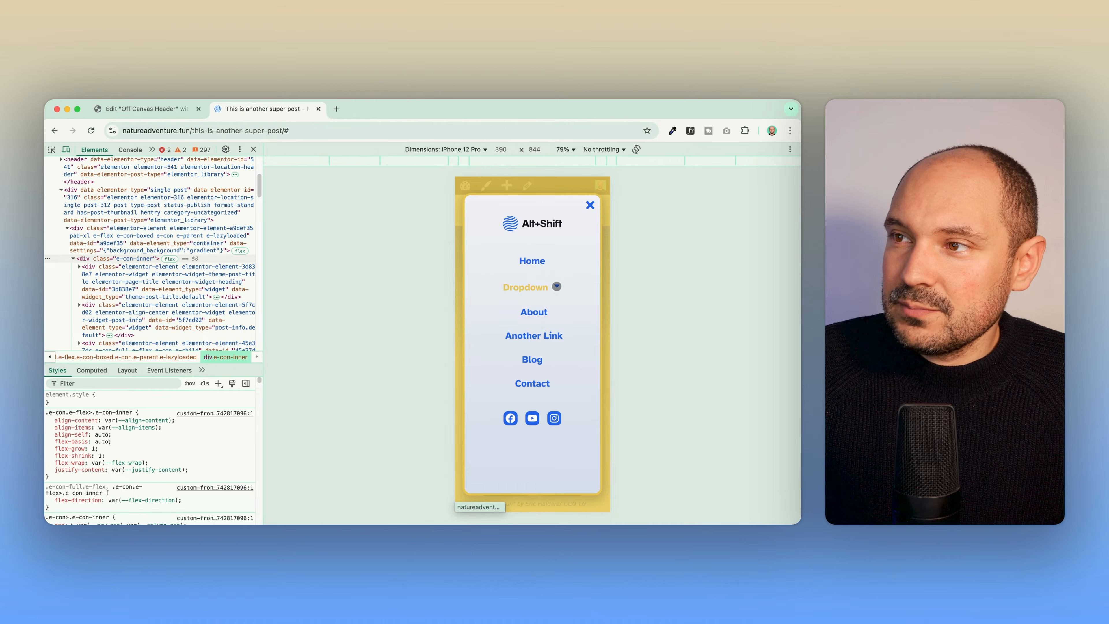
- Test the live post's mobile menu by closing and reopening it and toggling the Dropdown submenu
{"action": "left_click", "coordinate": [557, 287]}
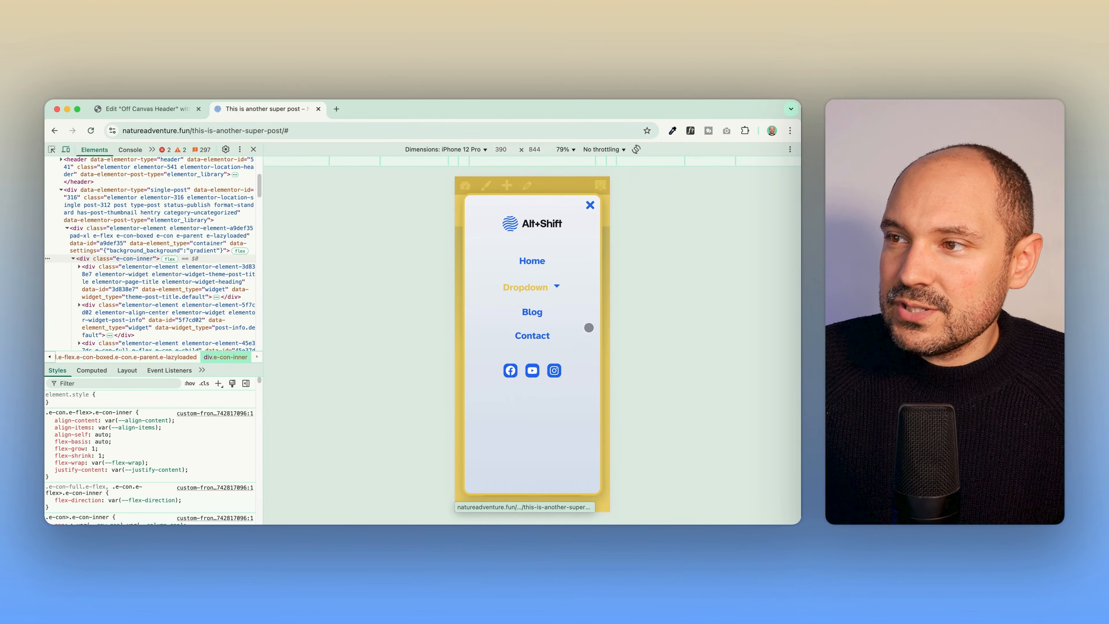
{"action": "left_click", "coordinate": [590, 204]}
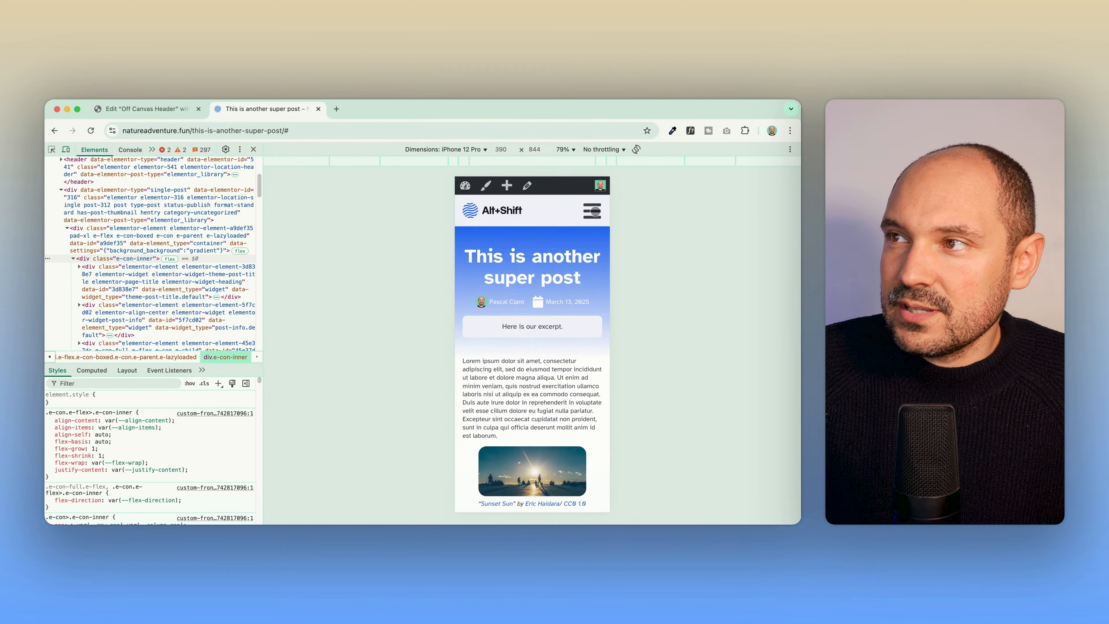
{"action": "left_click", "coordinate": [595, 212]}
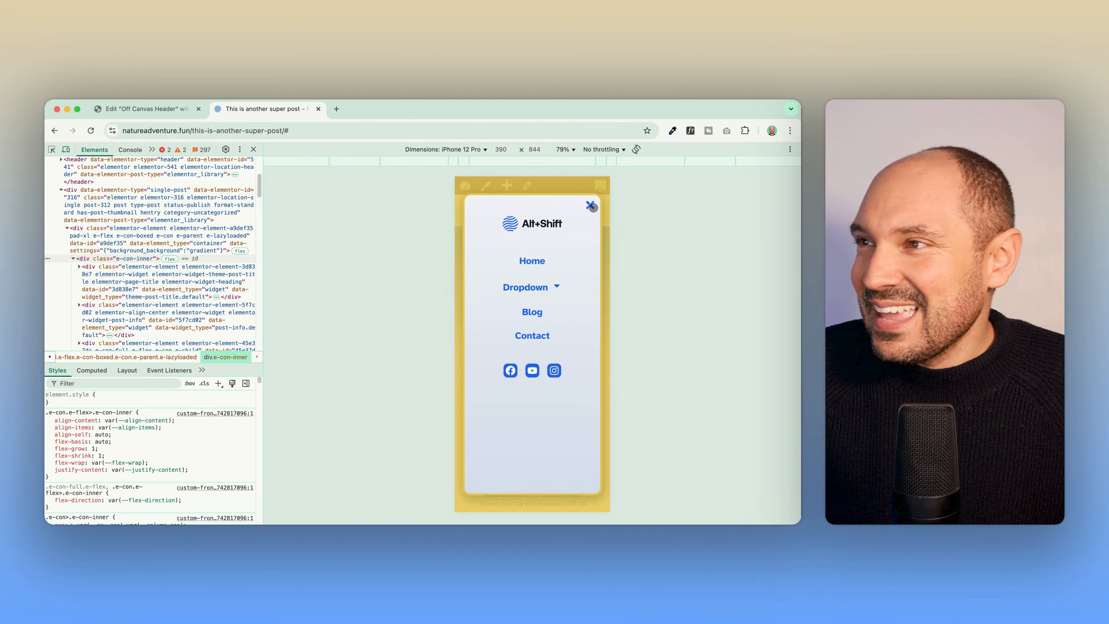
{"action": "left_click", "coordinate": [557, 288]}
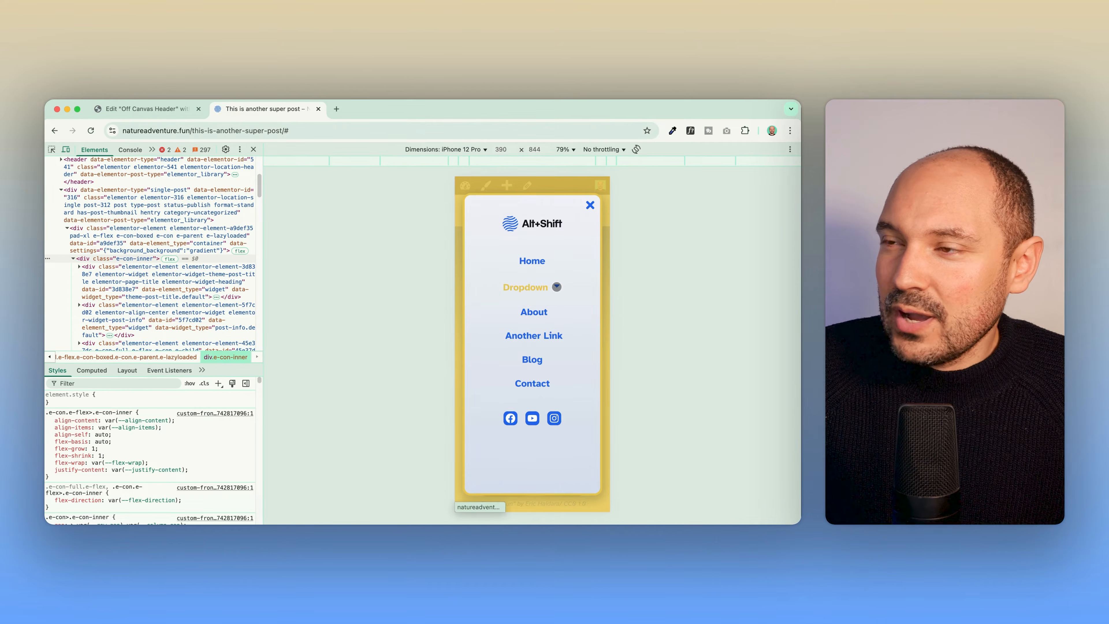
{"action": "left_click", "coordinate": [557, 287]}
{"action": "left_click", "coordinate": [556, 287]}
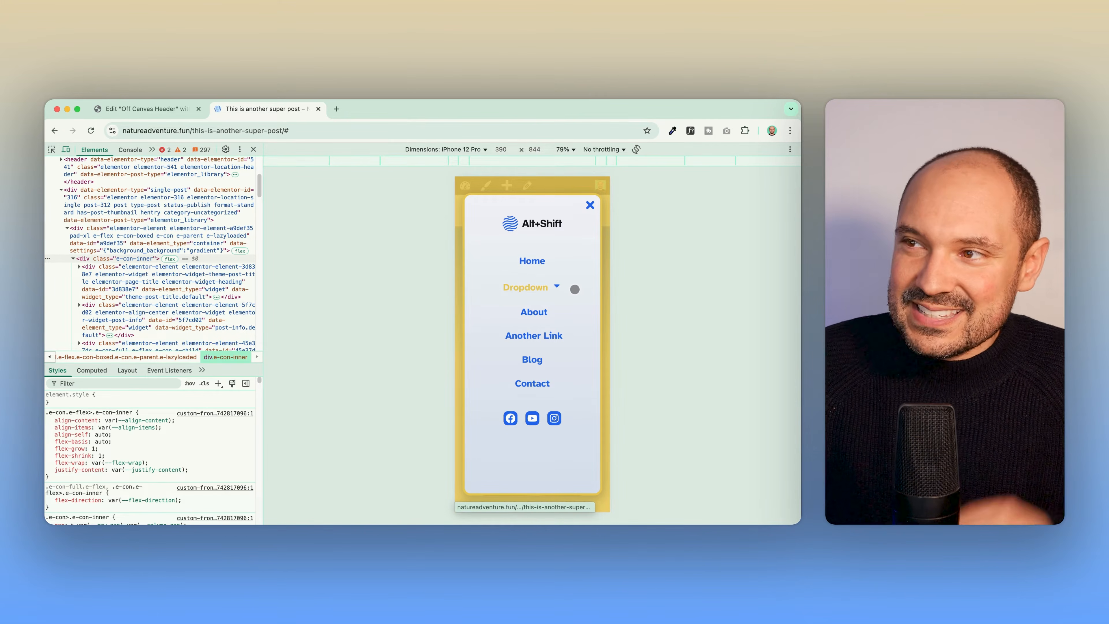
{"action": "left_click", "coordinate": [557, 288]}
{"action": "left_click", "coordinate": [557, 288]}
{"action": "left_click", "coordinate": [591, 206]}
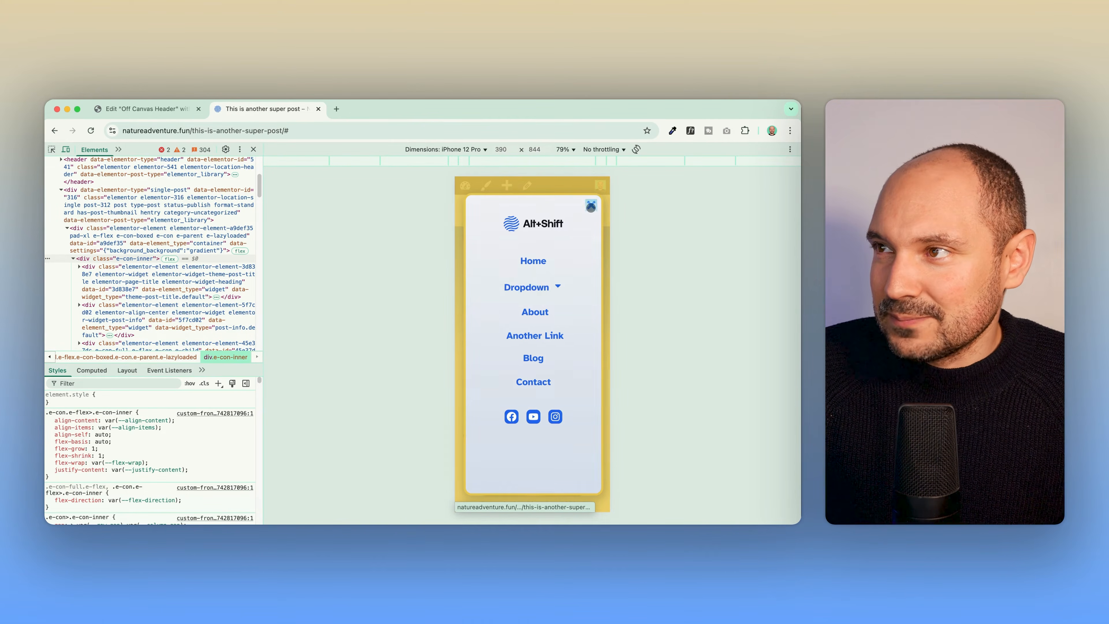
- Switch to the Off Canvas Header editor, select the header container and search the widgets for "off"
{"action": "left_click", "coordinate": [151, 107]}
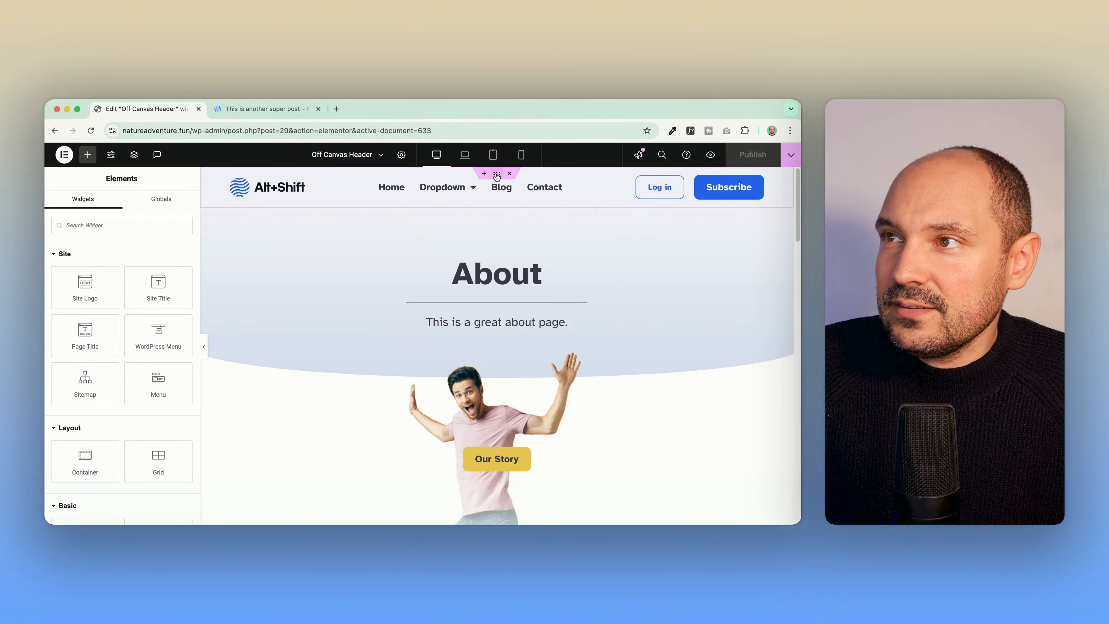
{"action": "left_click", "coordinate": [496, 173]}
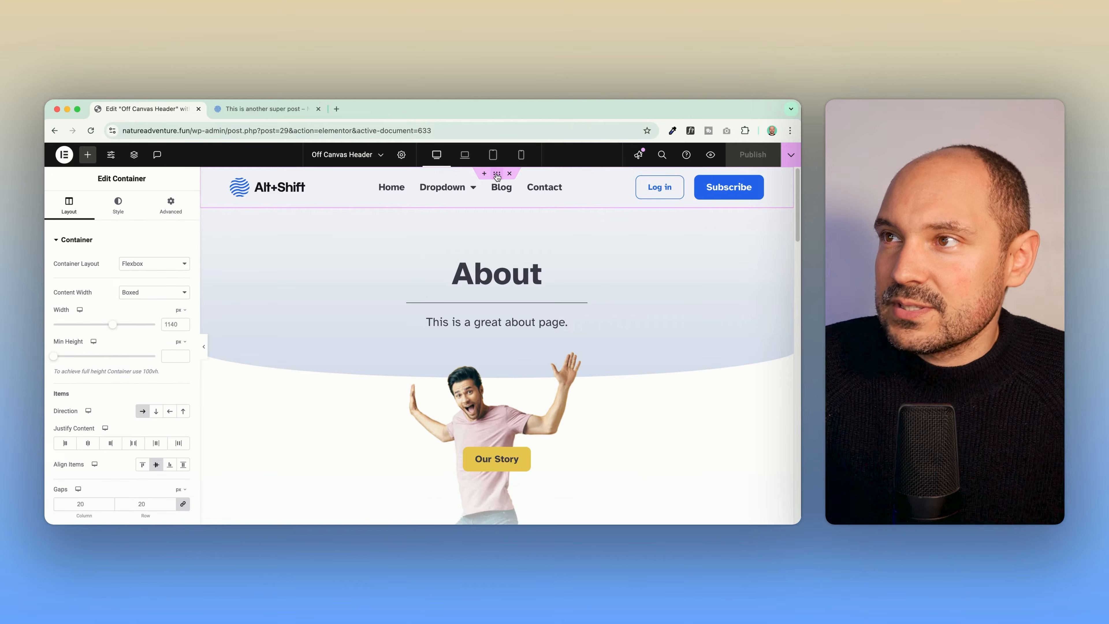
{"action": "left_click", "coordinate": [87, 156]}
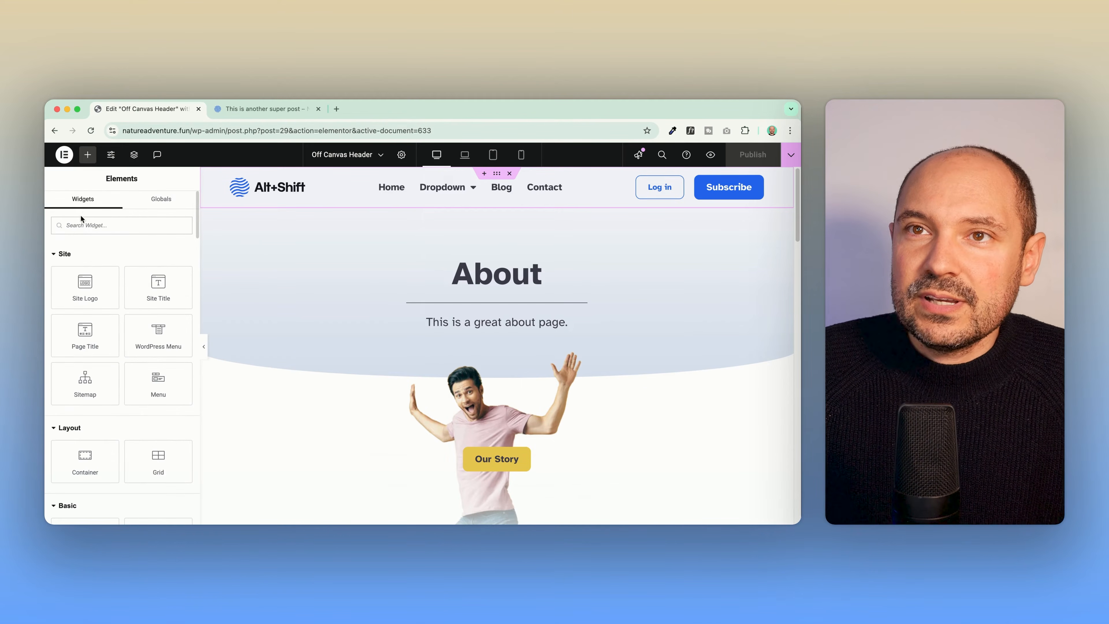
{"action": "left_click", "coordinate": [81, 227]}
{"action": "type", "text": "off"}
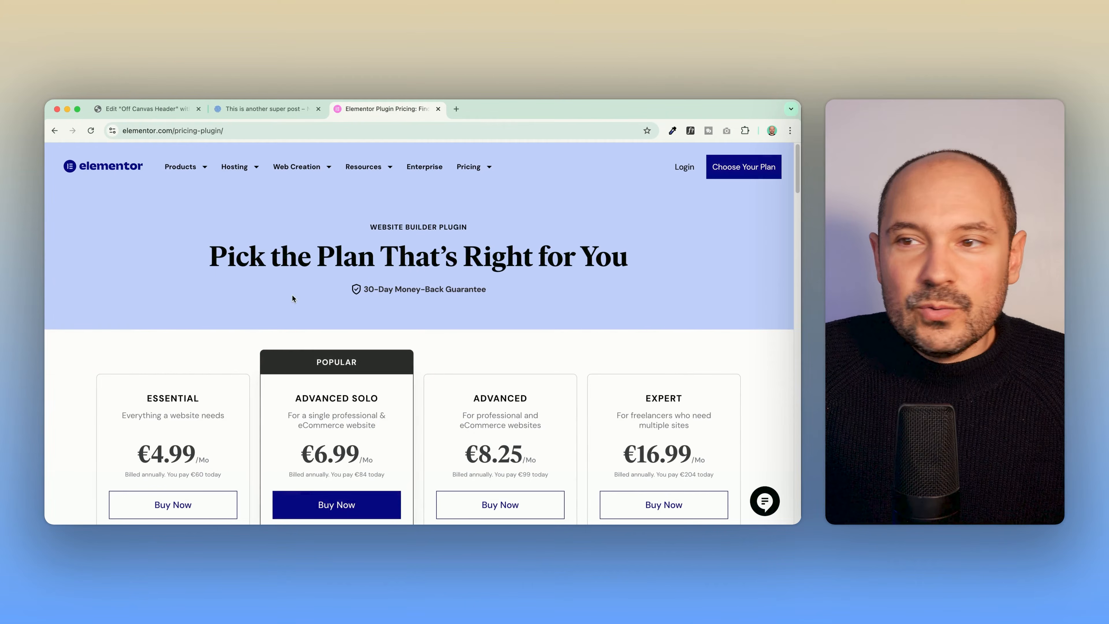
- On the Elementor pricing page, examine the Pro widgets included in the Essential plan
{"action": "scroll", "coordinate": [249, 275], "scroll_direction": "down", "scroll_amount": 6}
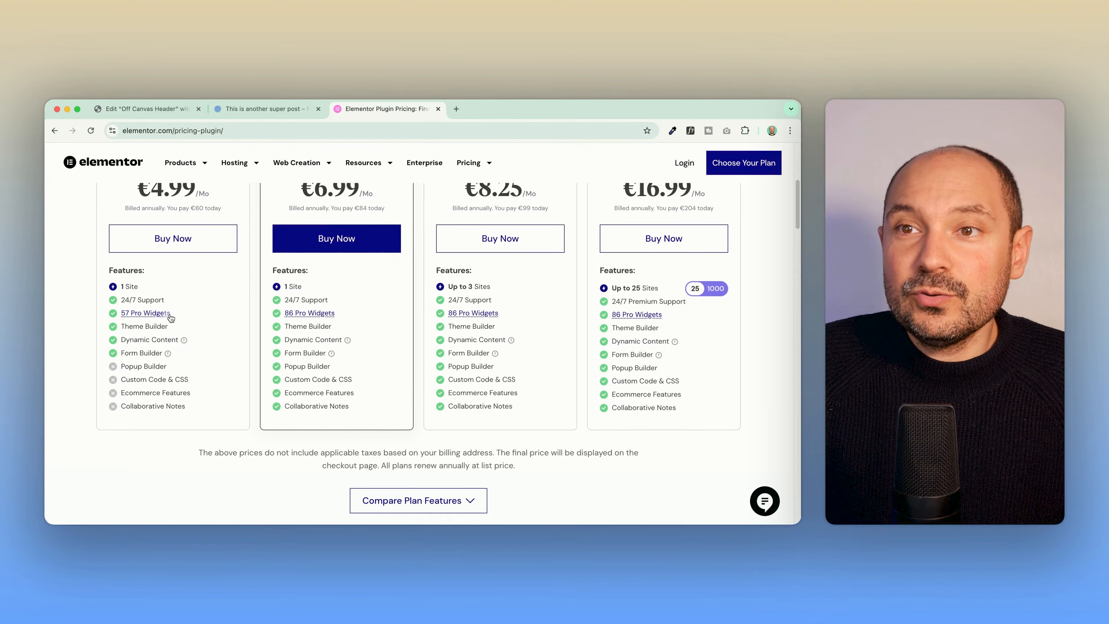
{"action": "left_click", "coordinate": [153, 313]}
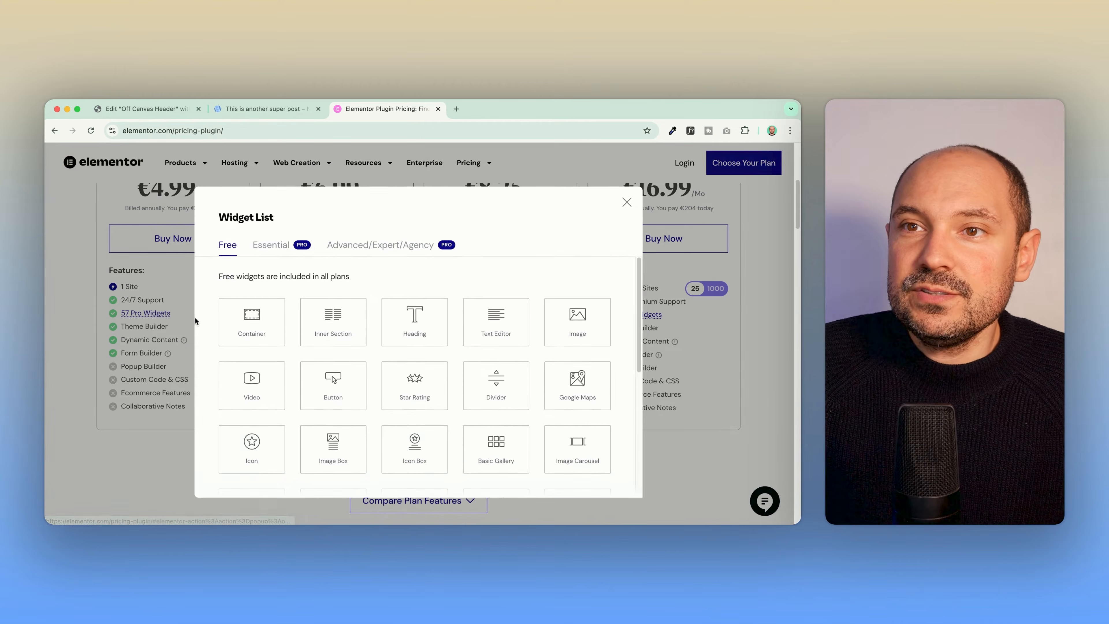
{"action": "left_click", "coordinate": [284, 244]}
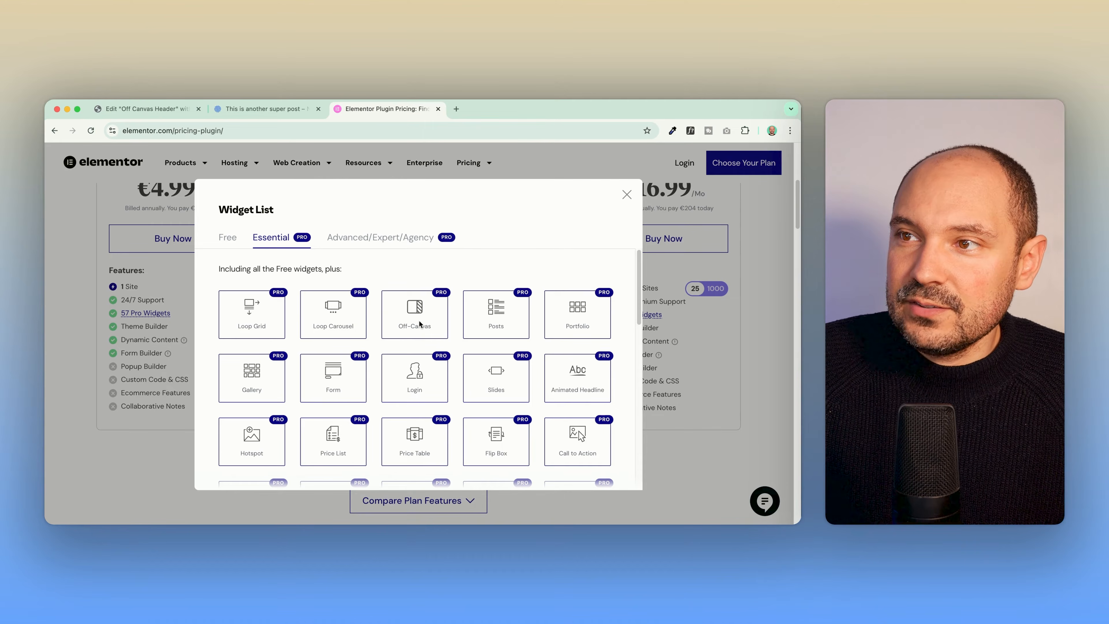
- Return to the Off Canvas Header editor and add an Off-Canvas widget to the header container
{"action": "left_click", "coordinate": [248, 110]}
{"action": "left_click", "coordinate": [141, 109]}
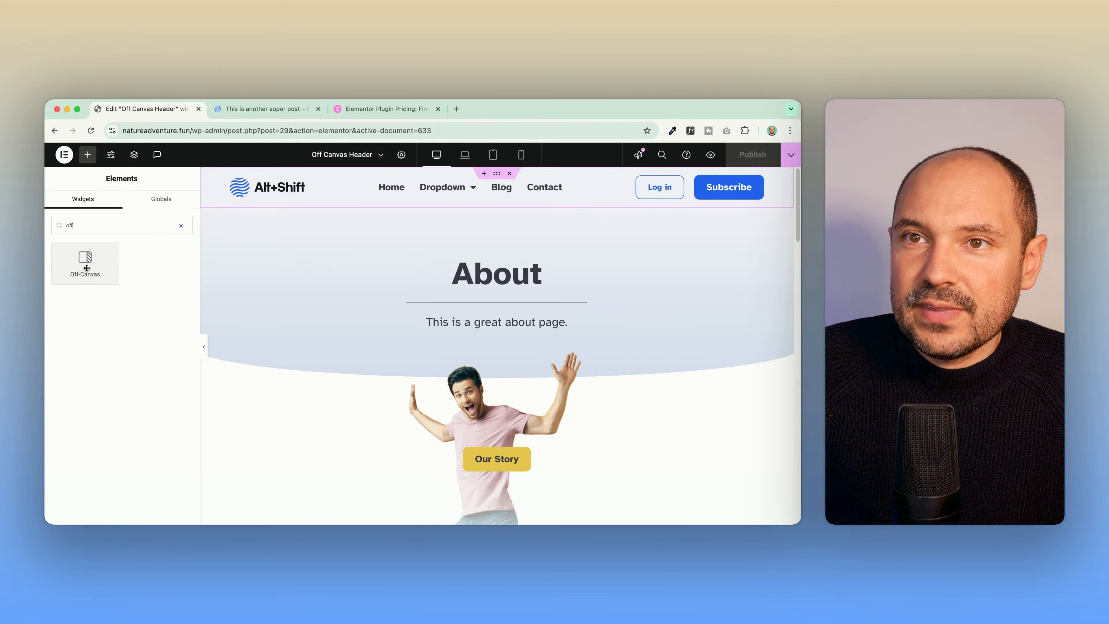
{"action": "left_click", "coordinate": [497, 173]}
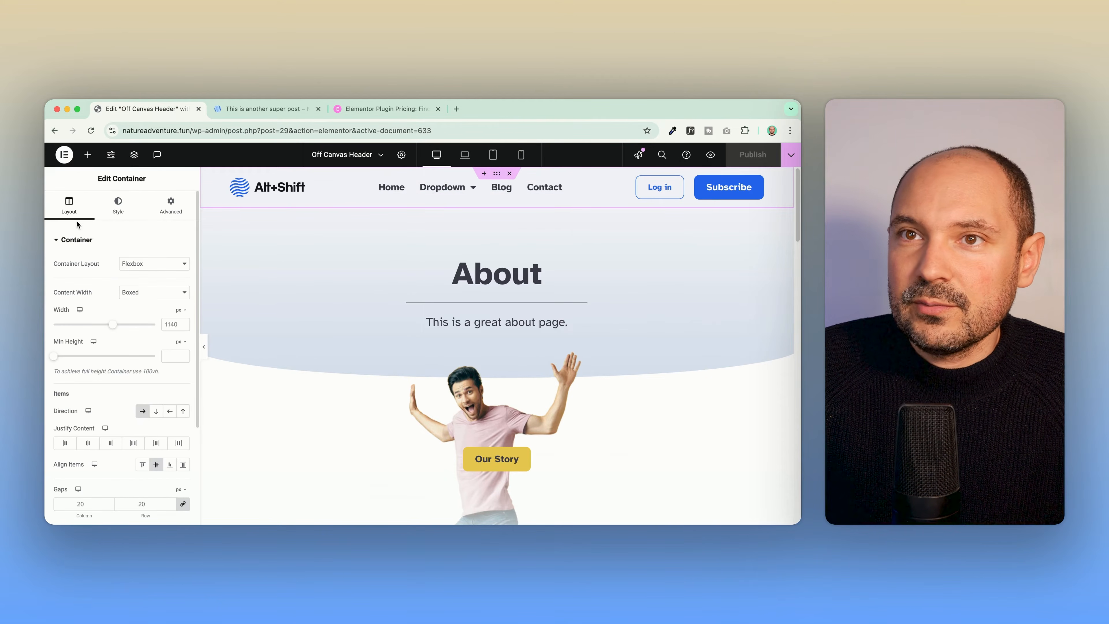
{"action": "left_click", "coordinate": [87, 155]}
{"action": "type", "text": "d"}
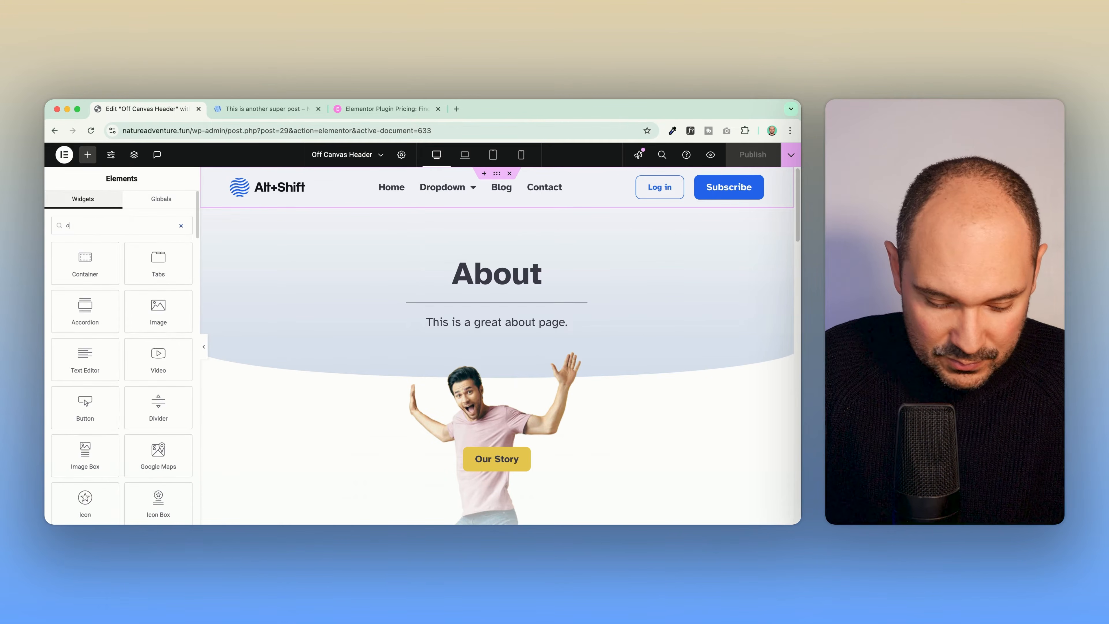
{"action": "type", "text": "ff"}
{"action": "left_click", "coordinate": [80, 260]}
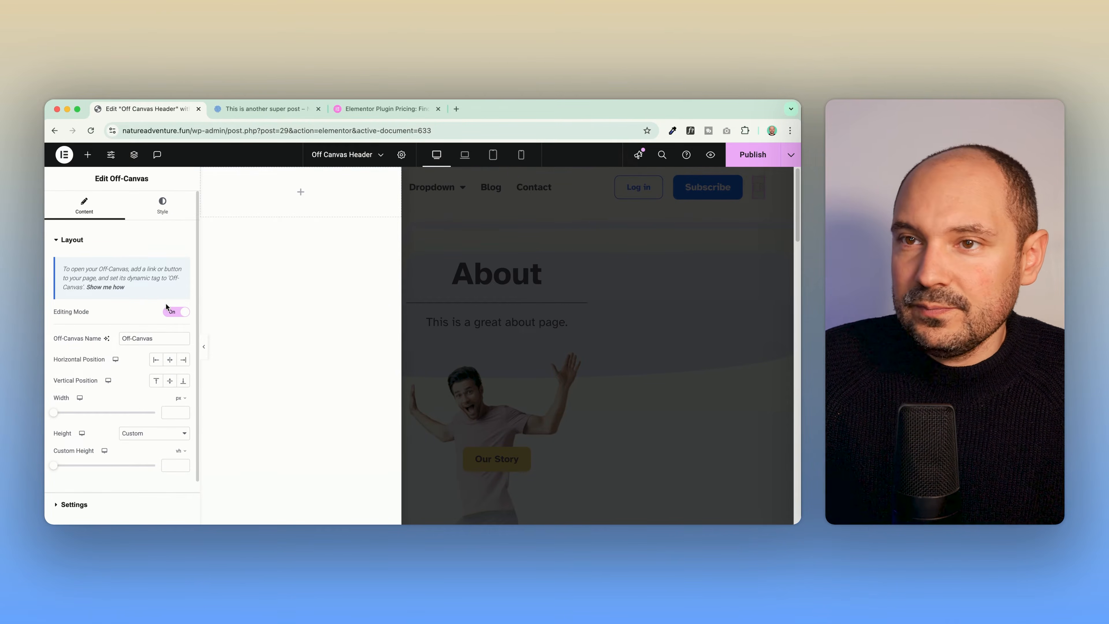
- Turn off the Off-Canvas widget's Editing Mode and preview the header without the editing controls
{"action": "left_click", "coordinate": [175, 312]}
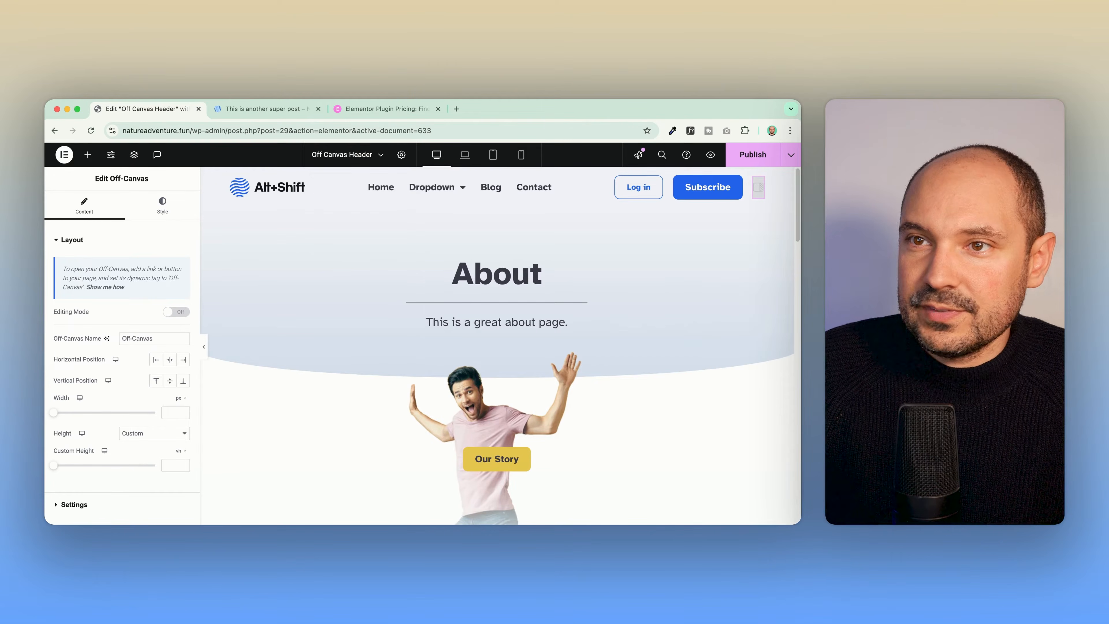
{"action": "key", "text": "super+plus"}
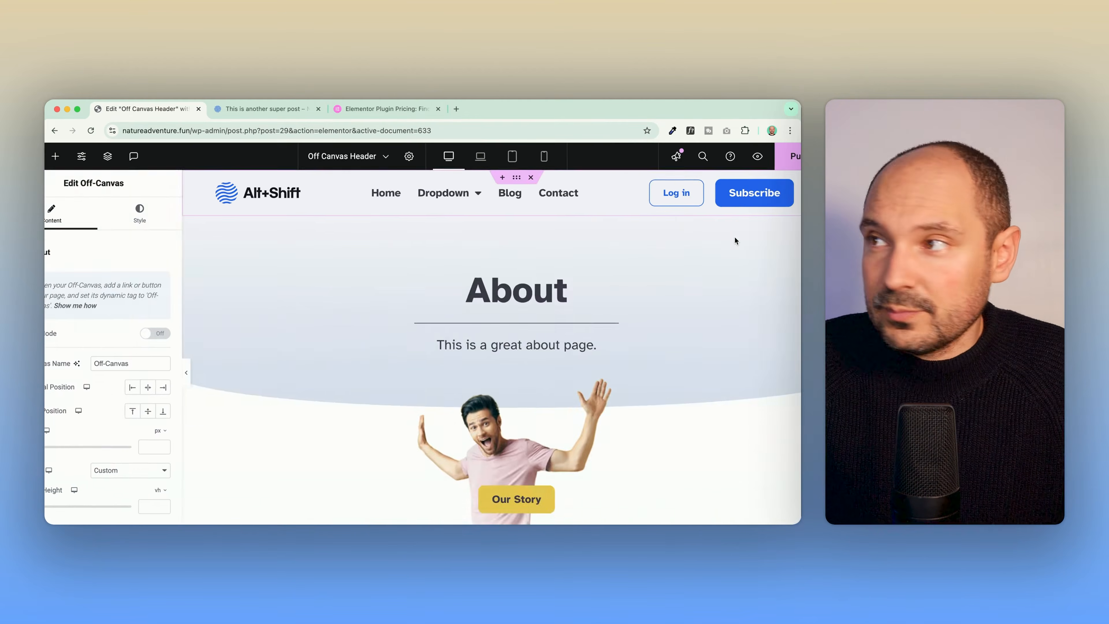
{"action": "left_click", "coordinate": [206, 348]}
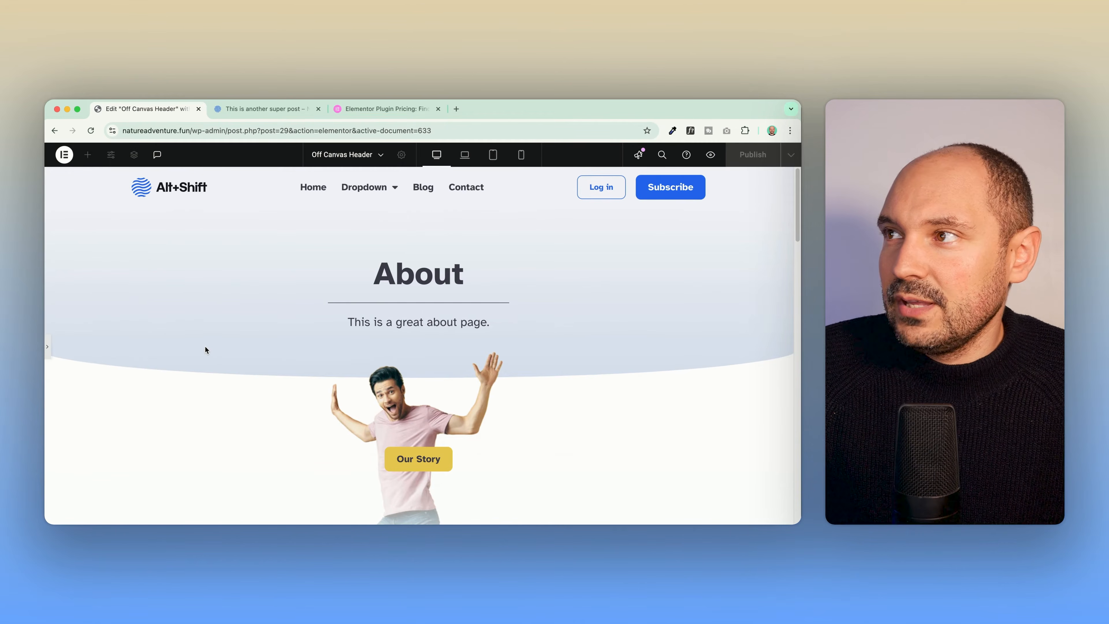
{"action": "left_click", "coordinate": [47, 346]}
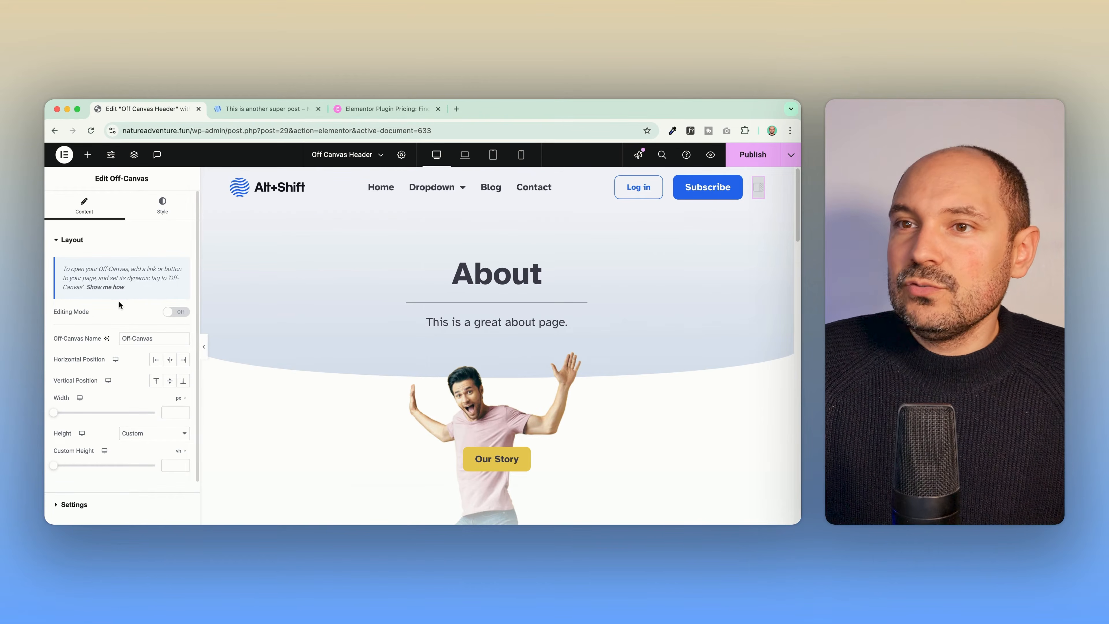
- Compare the off-canvas area shown and hidden by toggling Editing Mode, leaving it on
{"action": "left_click", "coordinate": [172, 313]}
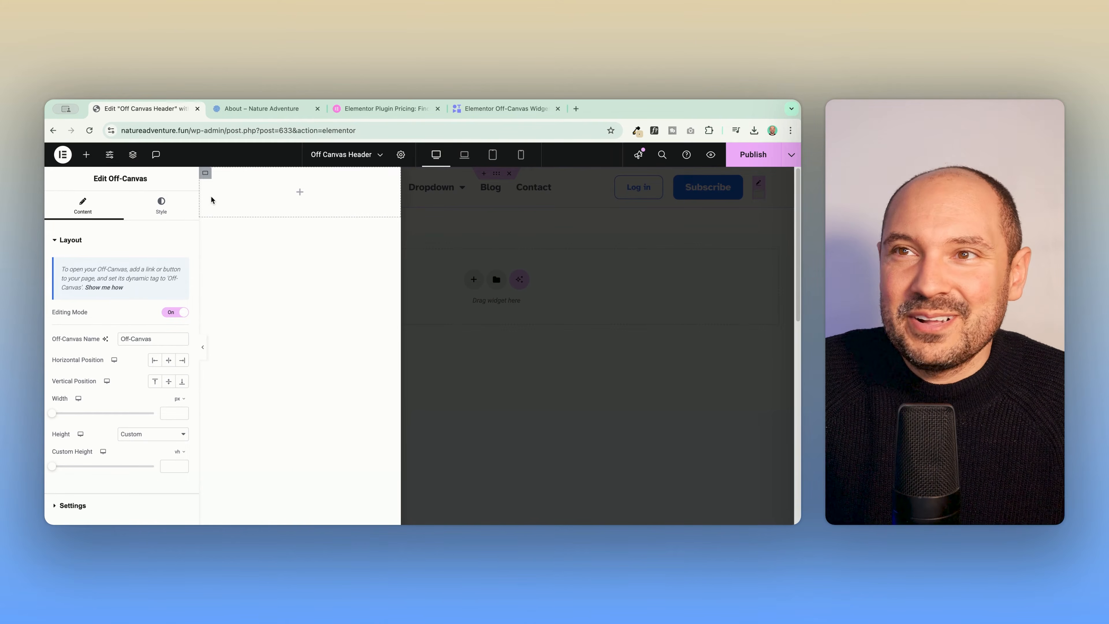
{"action": "left_click", "coordinate": [171, 313]}
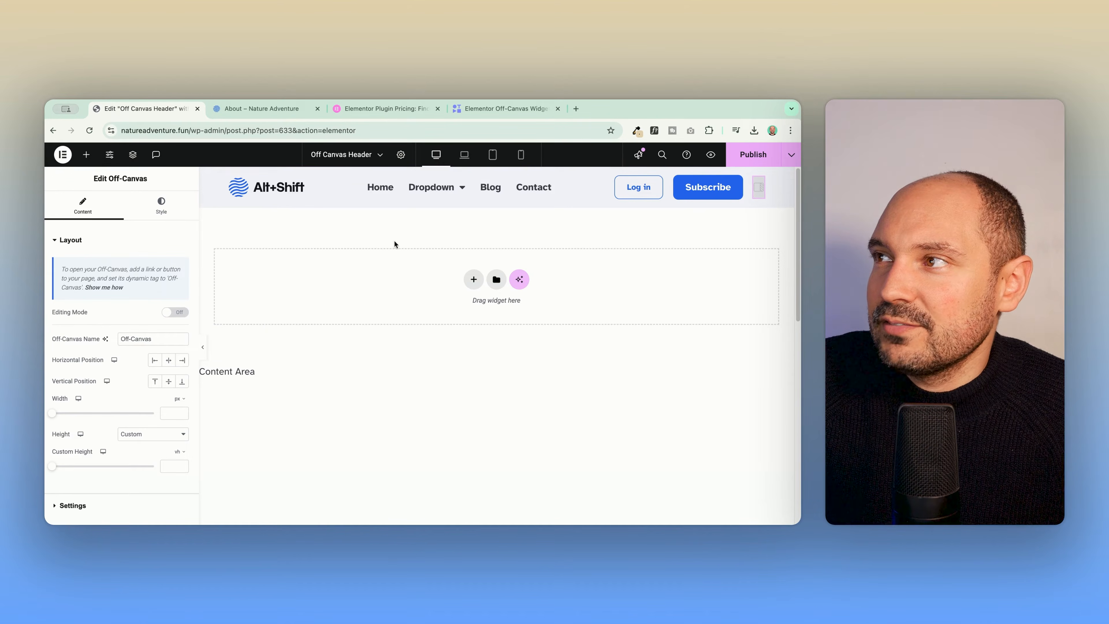
{"action": "left_click", "coordinate": [174, 313]}
{"action": "left_click", "coordinate": [174, 313]}
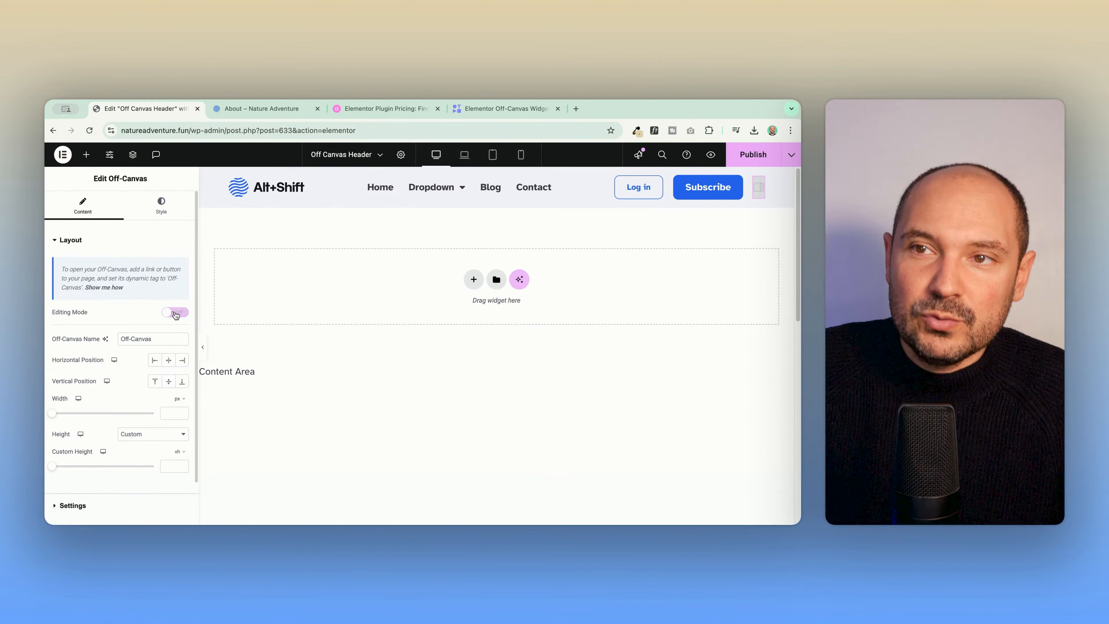
{"action": "left_click", "coordinate": [174, 313]}
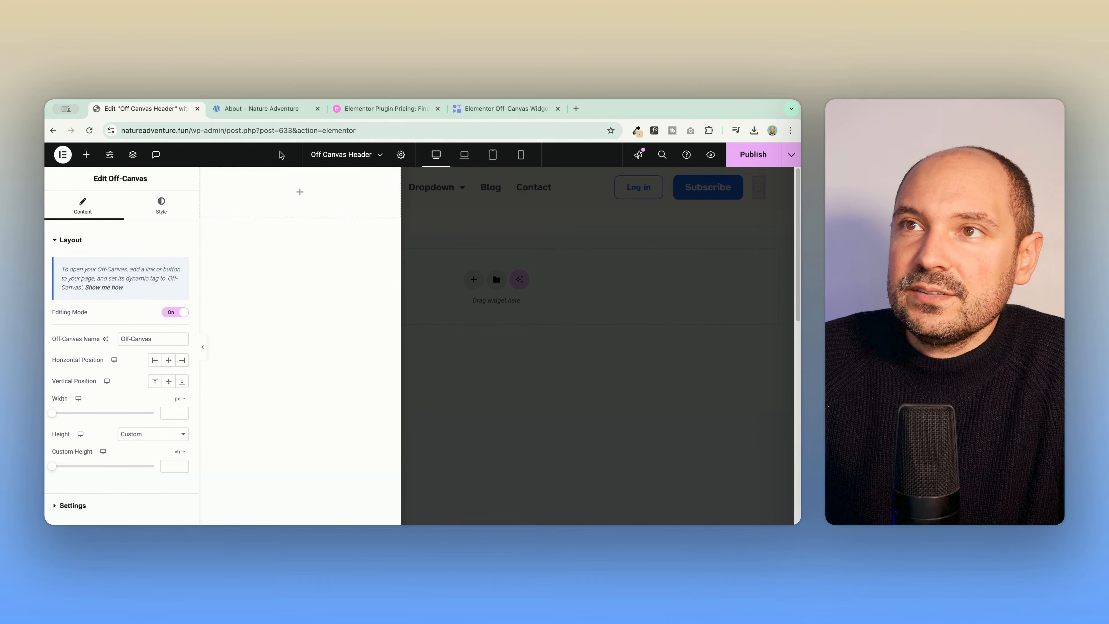
- Switch to the live About page and test expanding and collapsing Dropdown in its mobile menu
{"action": "left_click", "coordinate": [261, 109]}
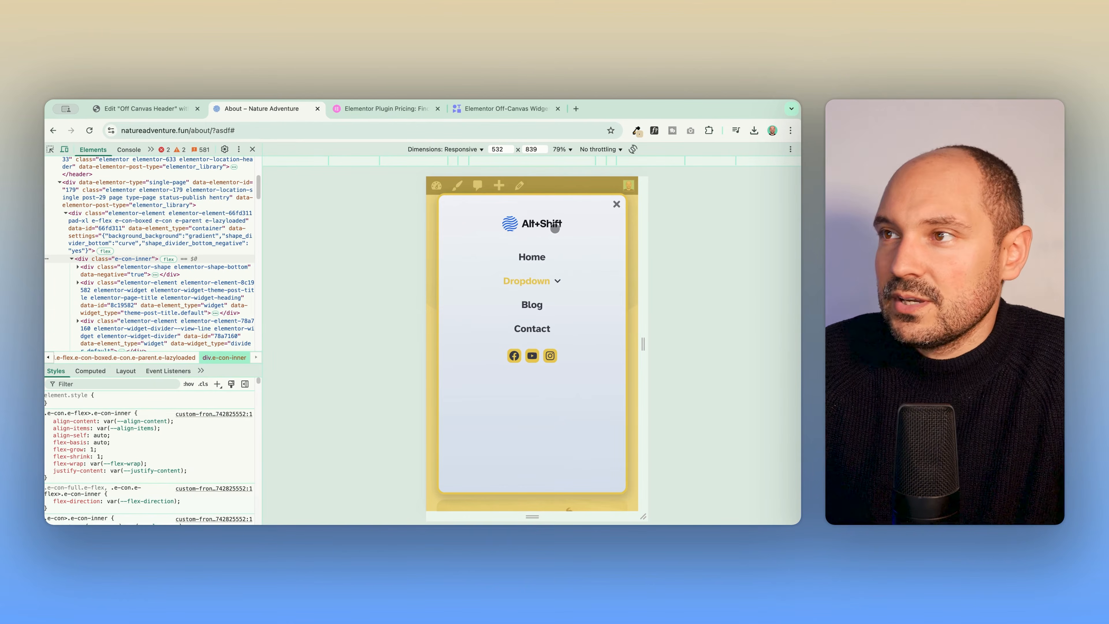
{"action": "left_click", "coordinate": [557, 282]}
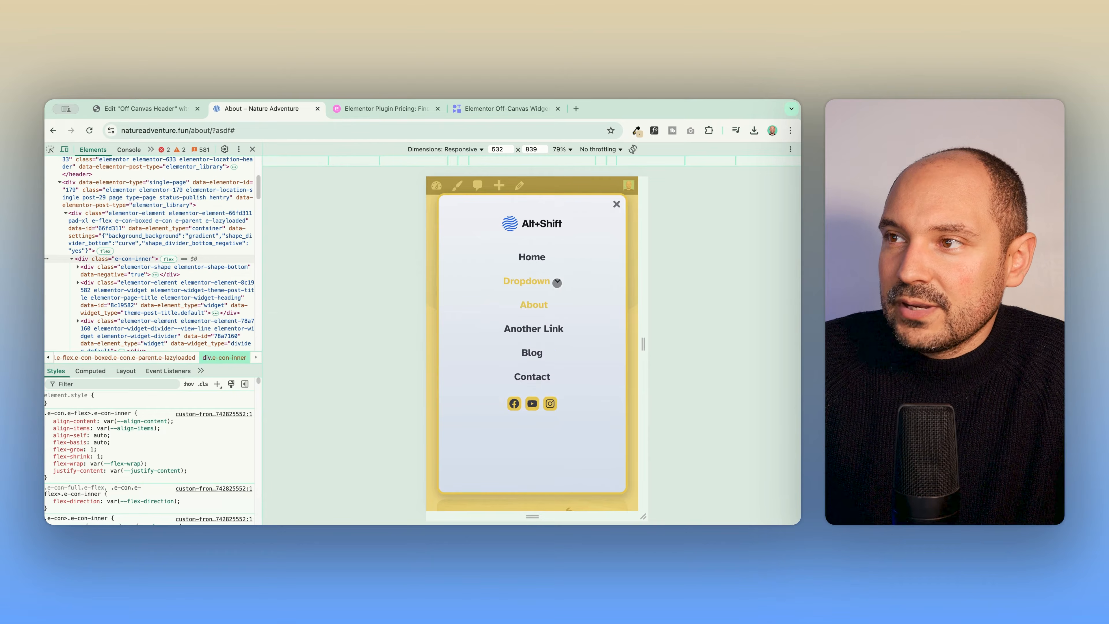
{"action": "left_click", "coordinate": [557, 283]}
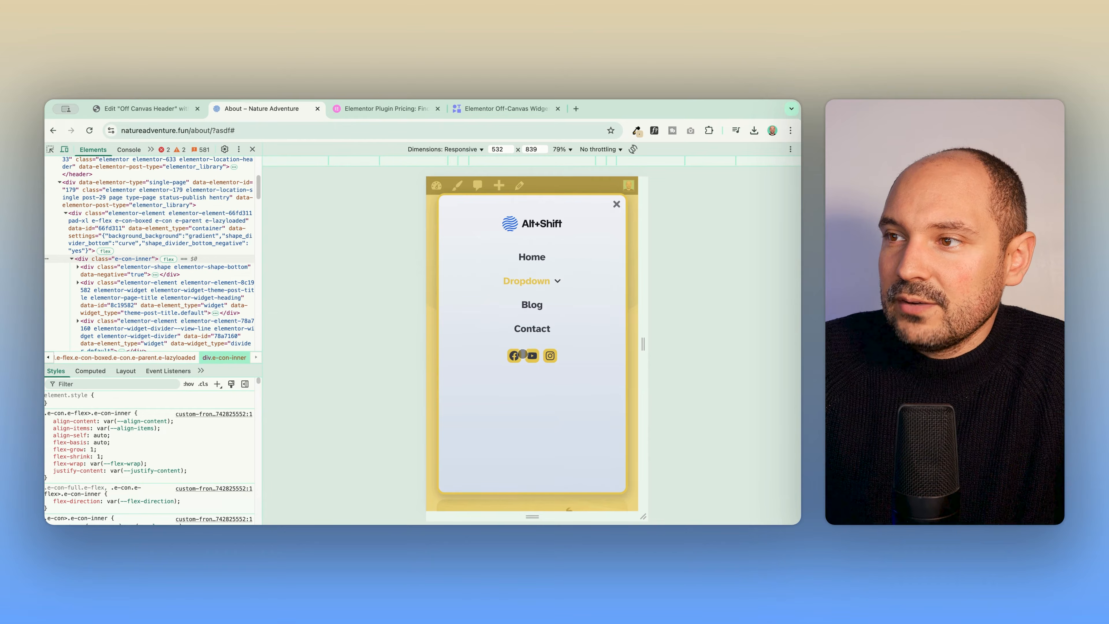
- Return to the Off Canvas Header editor and name the Off-Canvas widget "Mobile Off-Canvas Menu"
{"action": "left_click", "coordinate": [179, 112]}
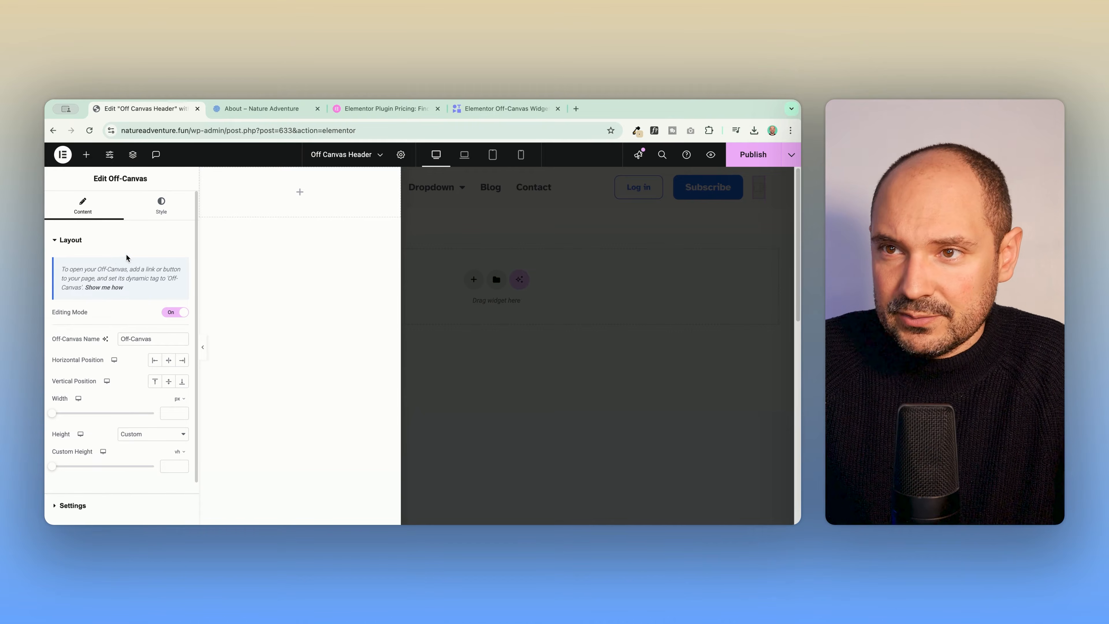
{"action": "scroll", "coordinate": [127, 255], "scroll_direction": "down", "scroll_amount": 2}
{"action": "left_click_drag", "start_coordinate": [179, 292], "coordinate": [107, 288]}
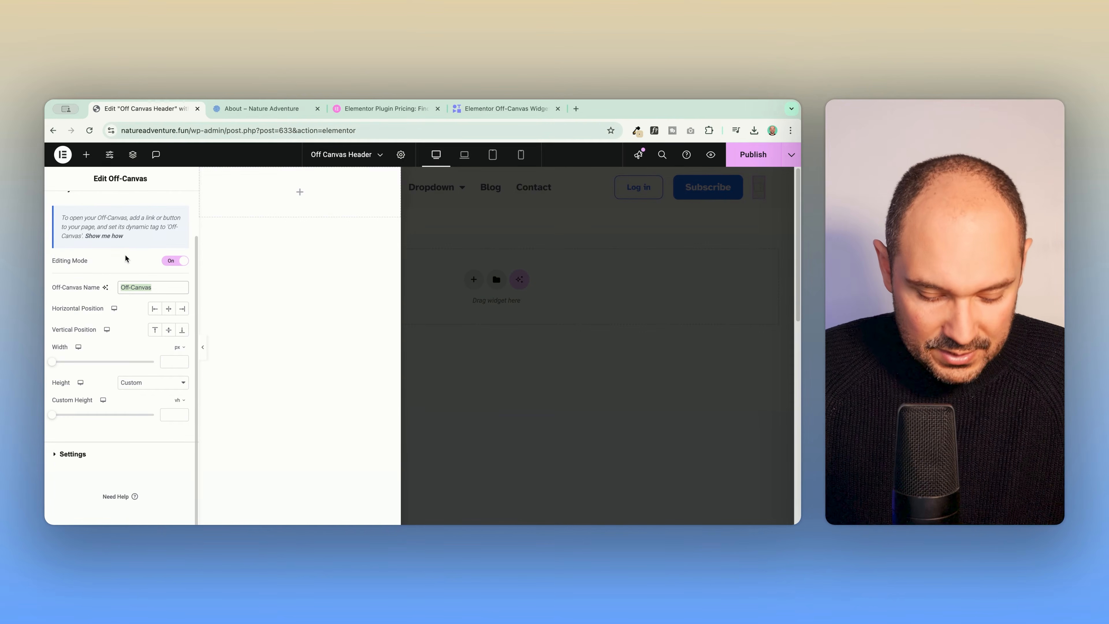
{"action": "type", "text": "Mobile"}
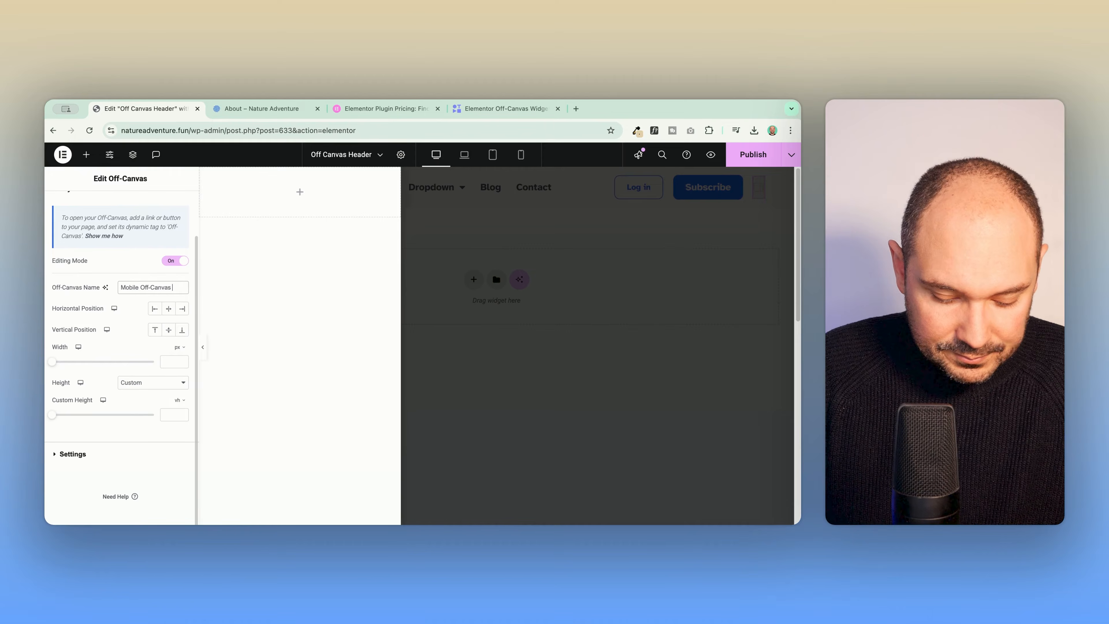
{"action": "type", "text": " Off-Canvas Menu"}
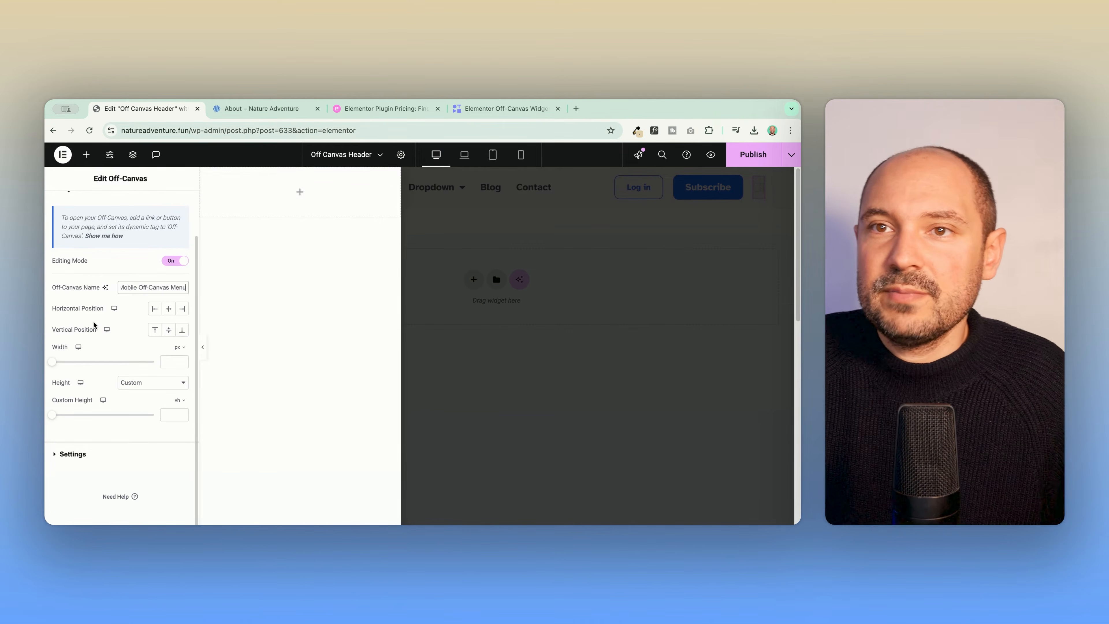
- Try the off-canvas area's start, center and end horizontal positions, and set it to End
{"action": "left_click", "coordinate": [170, 309]}
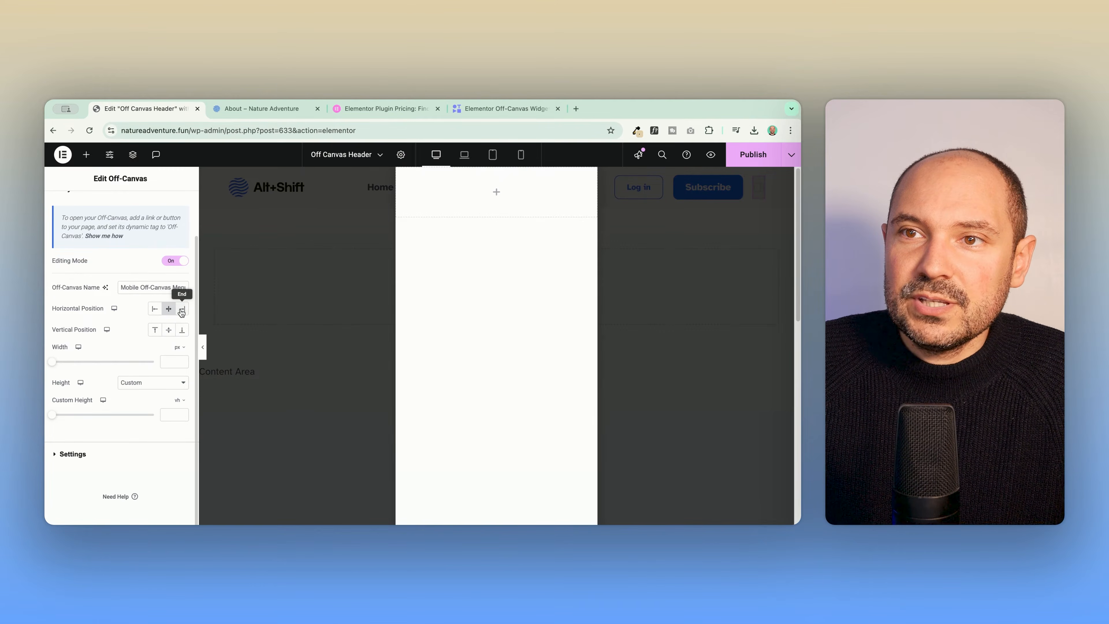
{"action": "left_click", "coordinate": [182, 308]}
{"action": "left_click", "coordinate": [168, 308]}
{"action": "left_click", "coordinate": [155, 308]}
{"action": "left_click", "coordinate": [169, 309]}
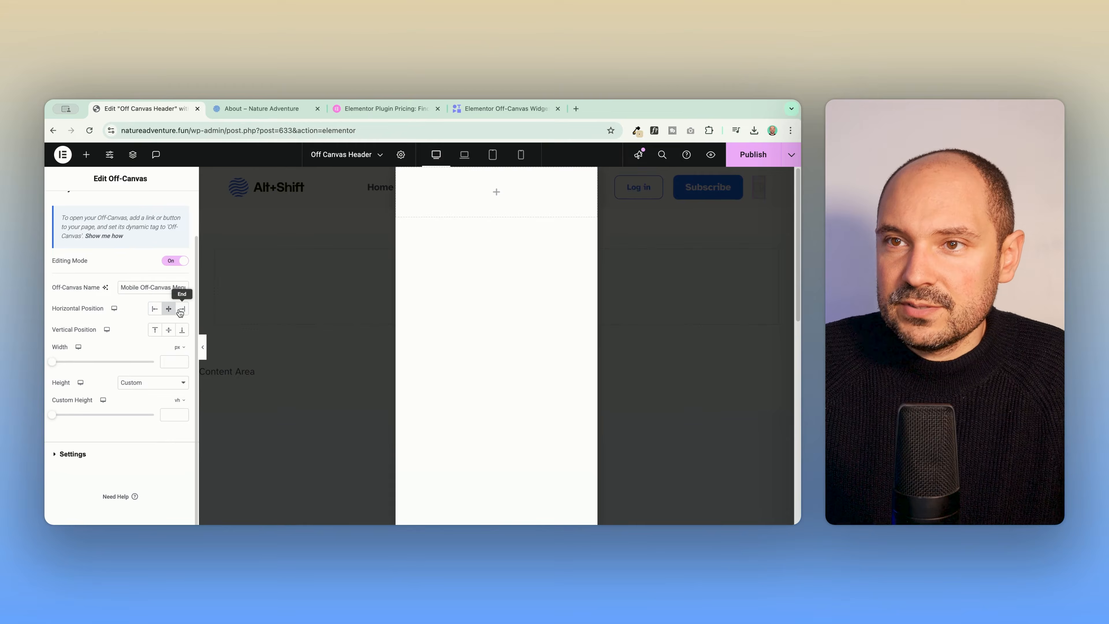
{"action": "left_click", "coordinate": [181, 309]}
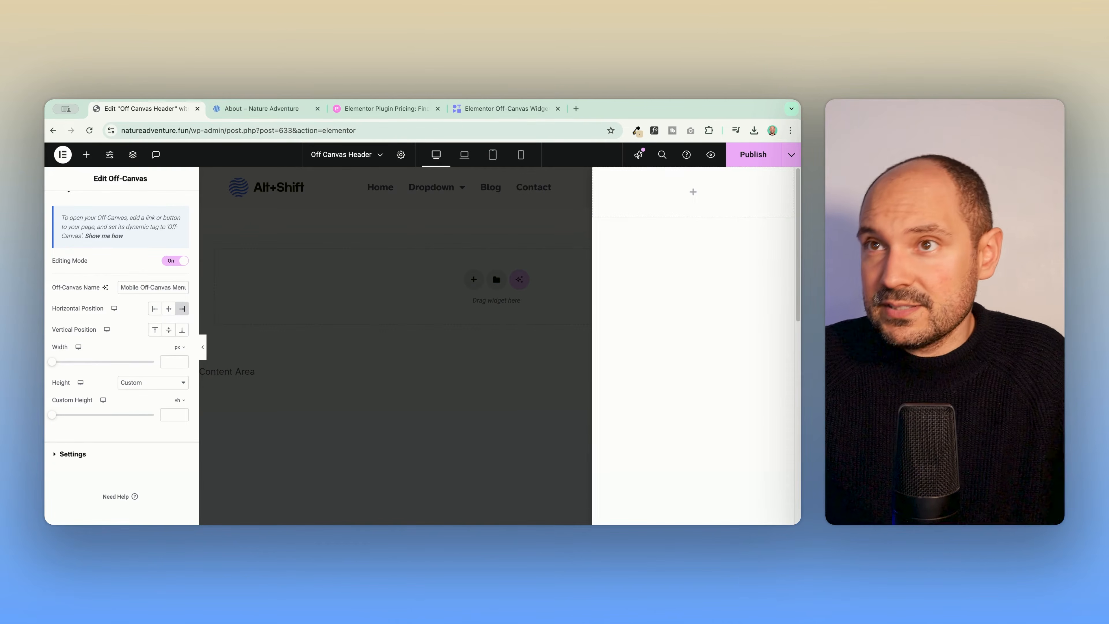
- Switch to the live About page, test opening its mobile menu, and return to the Off Canvas Header editor
{"action": "left_click", "coordinate": [281, 111]}
{"action": "left_click", "coordinate": [615, 205]}
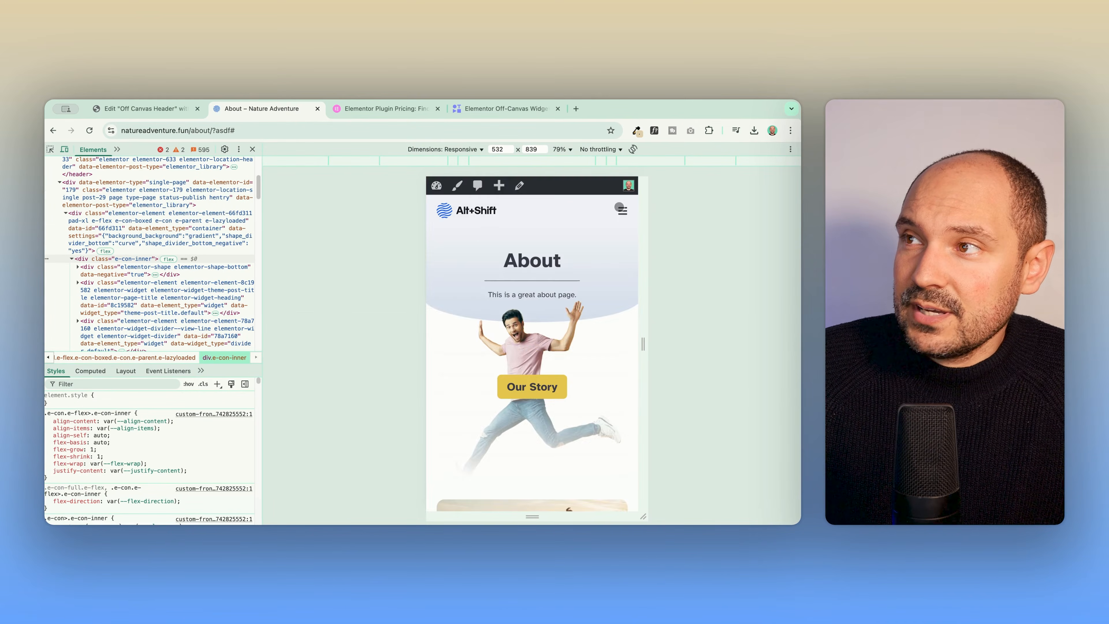
{"action": "left_click", "coordinate": [611, 212]}
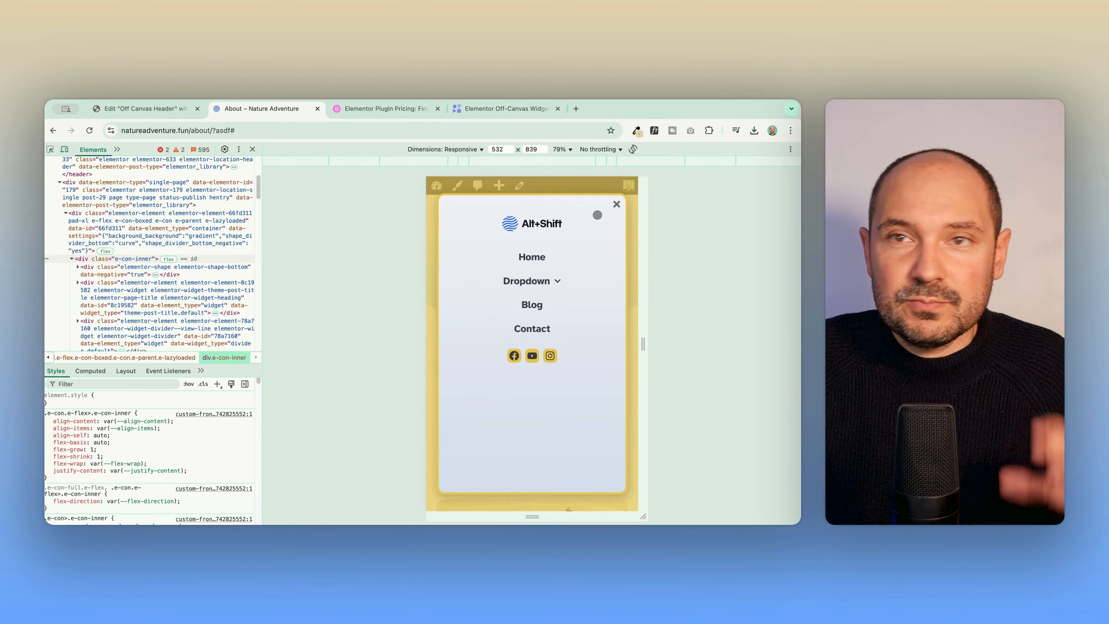
{"action": "left_click", "coordinate": [163, 110]}
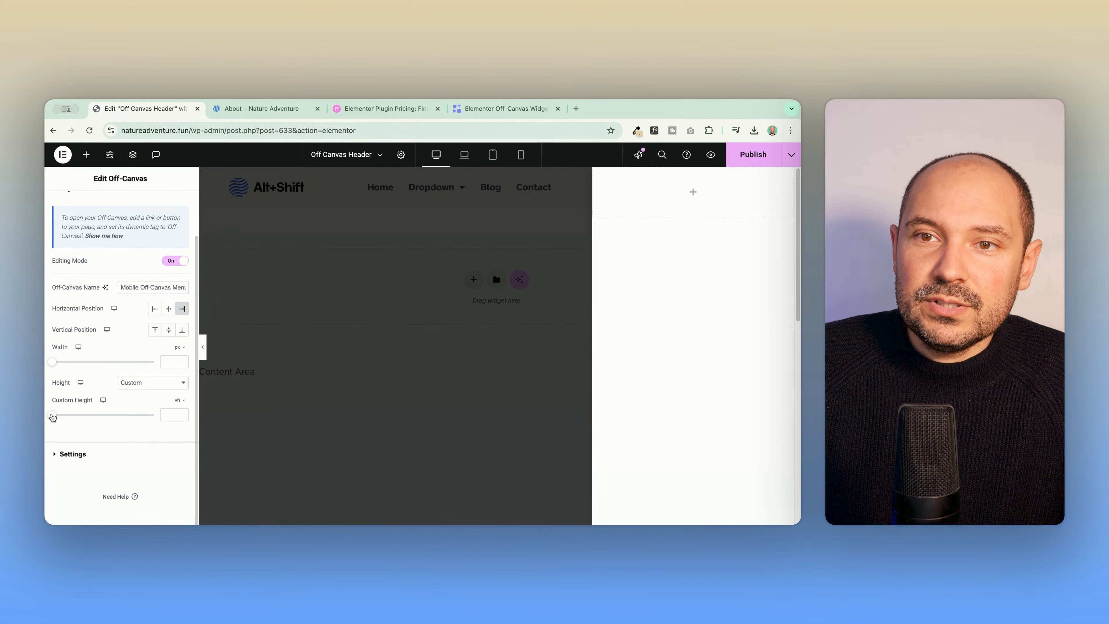
- Try the off-canvas area's vertical positions with a custom height of 24 vh, and clear the custom height
{"action": "left_click_drag", "start_coordinate": [52, 414], "coordinate": [76, 415]}
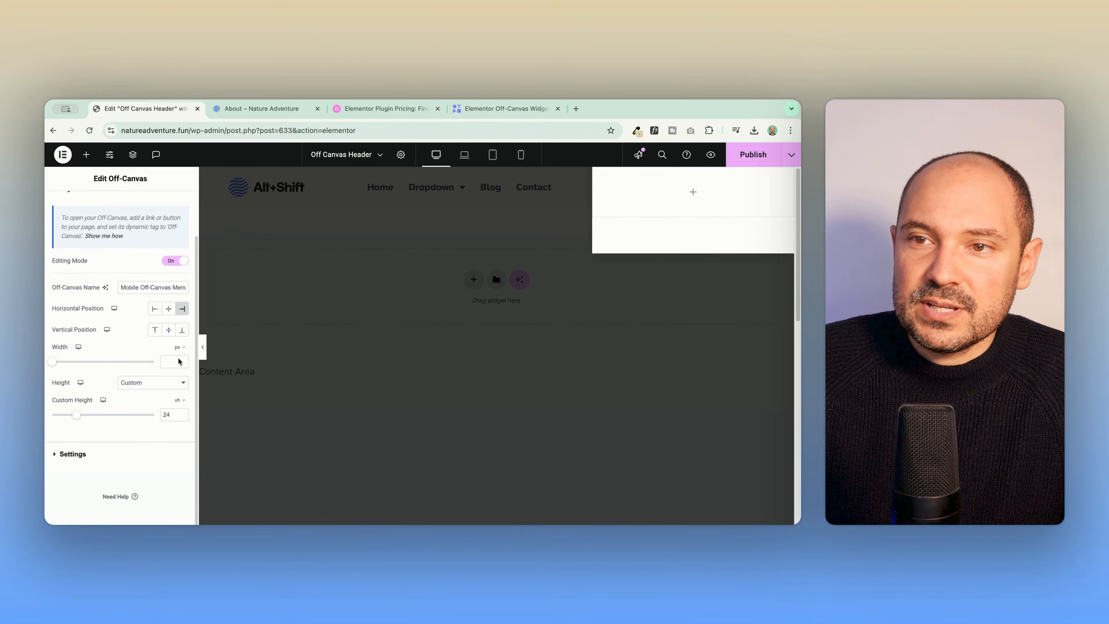
{"action": "left_click", "coordinate": [168, 329]}
{"action": "left_click", "coordinate": [156, 332]}
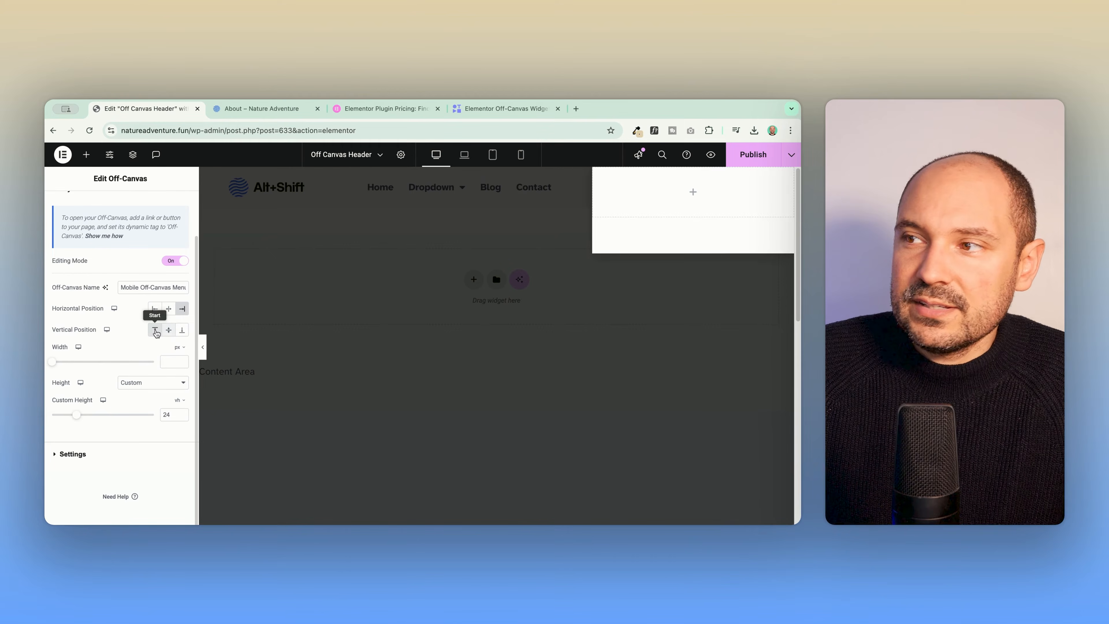
{"action": "left_click", "coordinate": [179, 332]}
{"action": "left_click", "coordinate": [177, 332]}
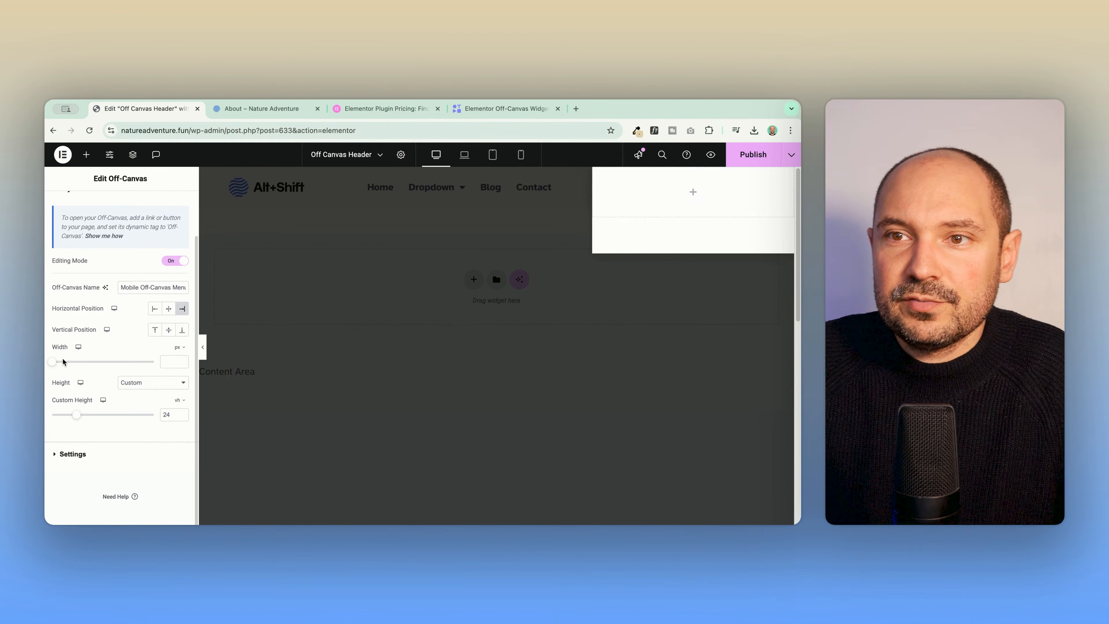
{"action": "key", "text": "BackSpace"}
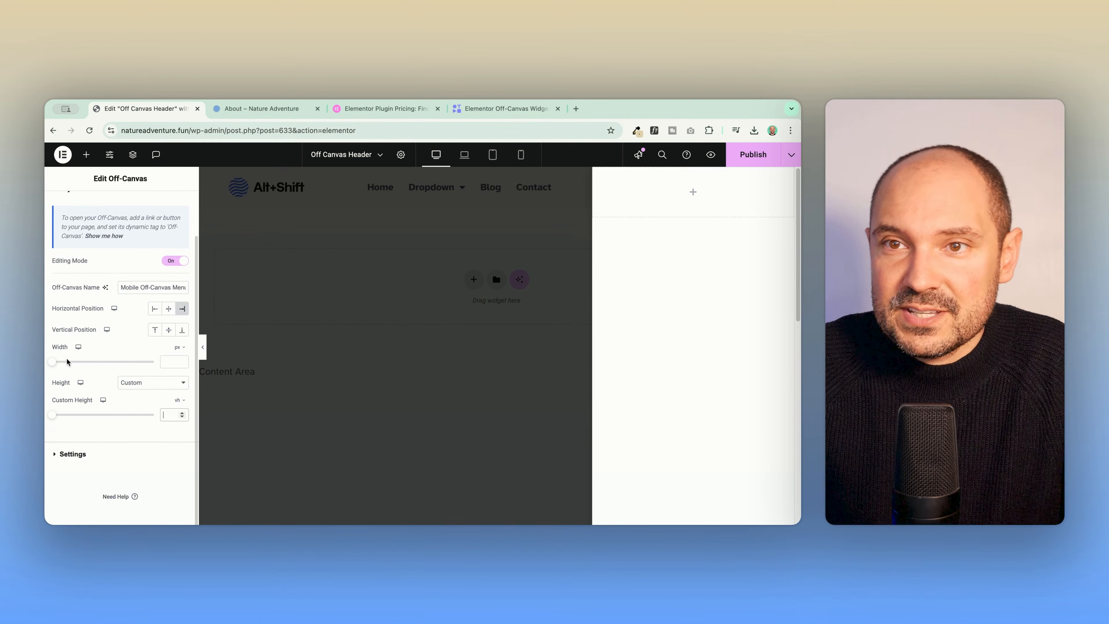
- Try a narrower pixel width for the off-canvas area and clear the width value
{"action": "left_click_drag", "start_coordinate": [54, 363], "coordinate": [118, 362]}
{"action": "double_click", "coordinate": [167, 361]}
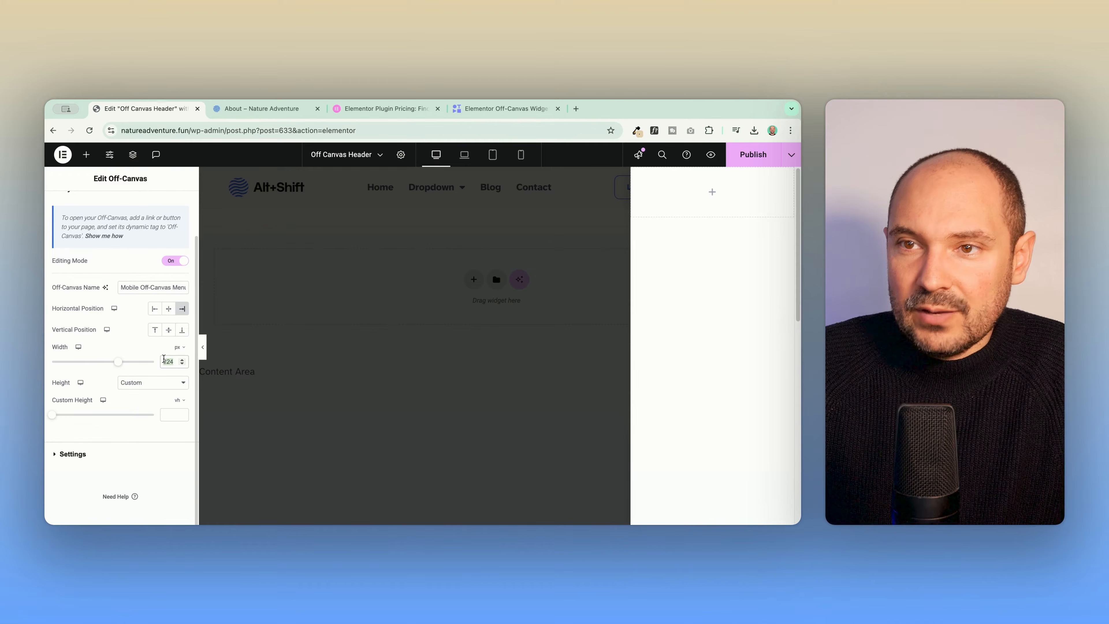
{"action": "key", "text": "BackSpace"}
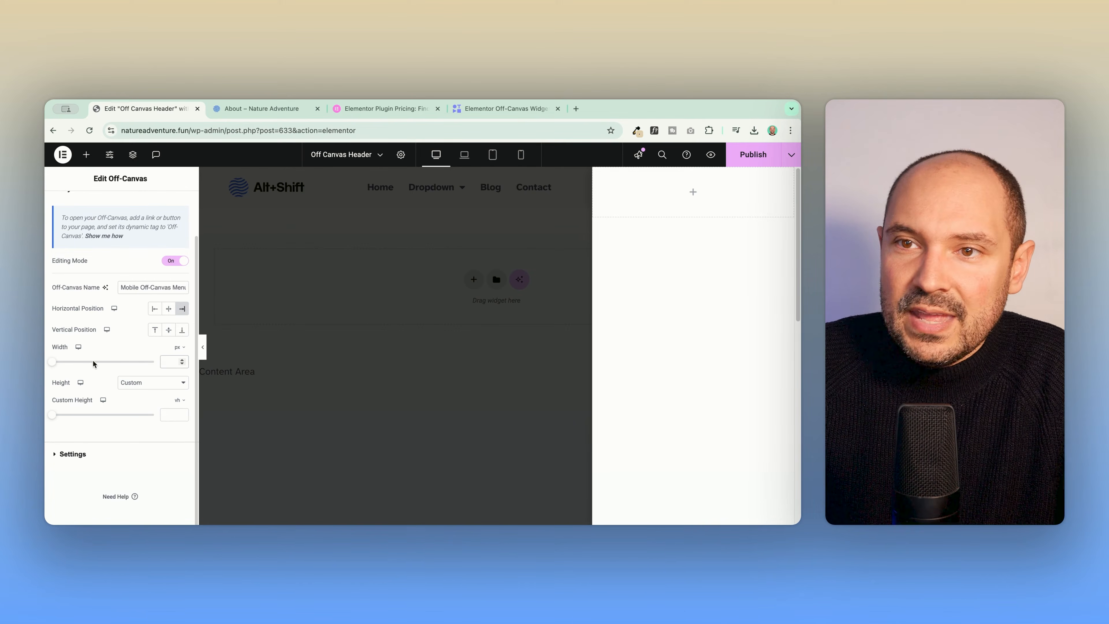
- Try the Fit To Content height for the off-canvas area and set Height back to Custom
{"action": "left_click", "coordinate": [134, 383]}
{"action": "left_click", "coordinate": [145, 368]}
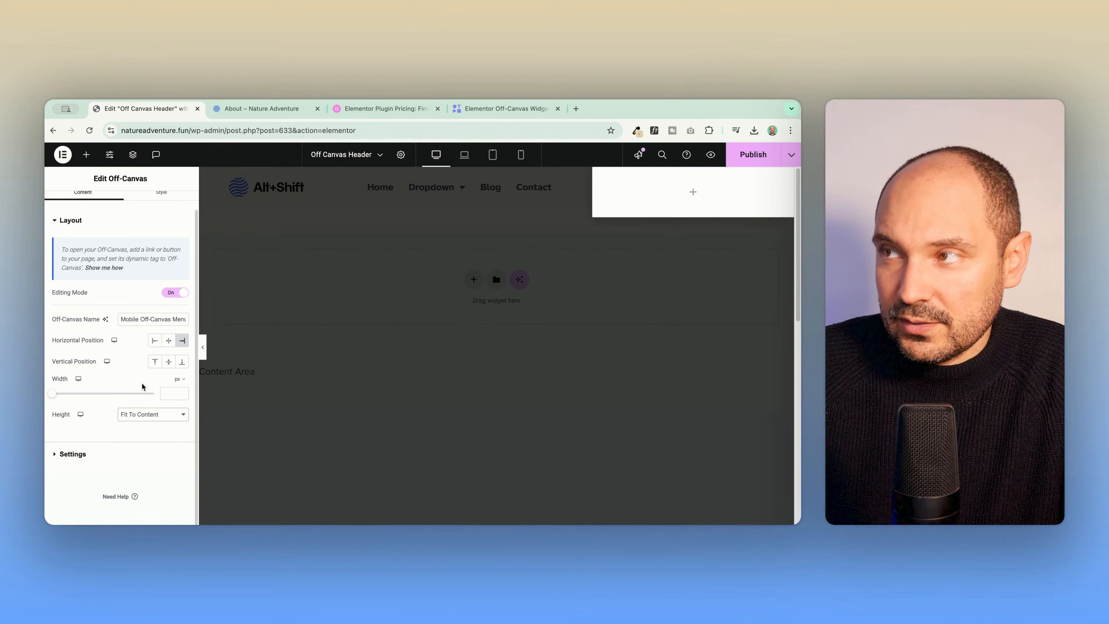
{"action": "left_click", "coordinate": [149, 415]}
{"action": "left_click", "coordinate": [146, 427]}
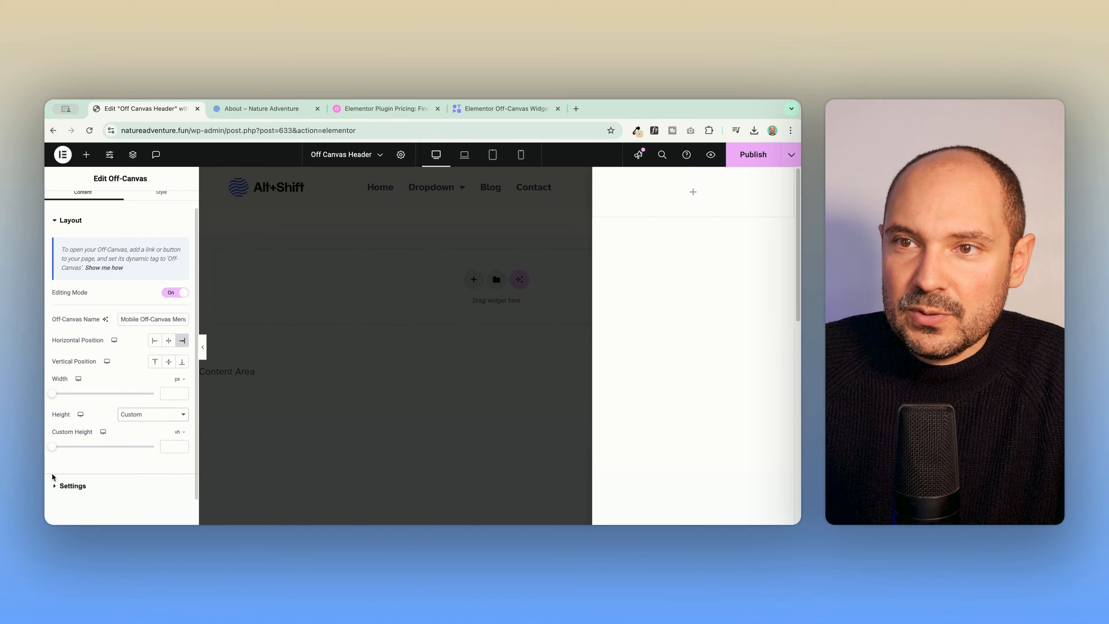
- Open the Off-Canvas widget's animation settings and examine how the live About page's mobile menu opens and closes, returning to the editor
{"action": "left_click", "coordinate": [71, 487]}
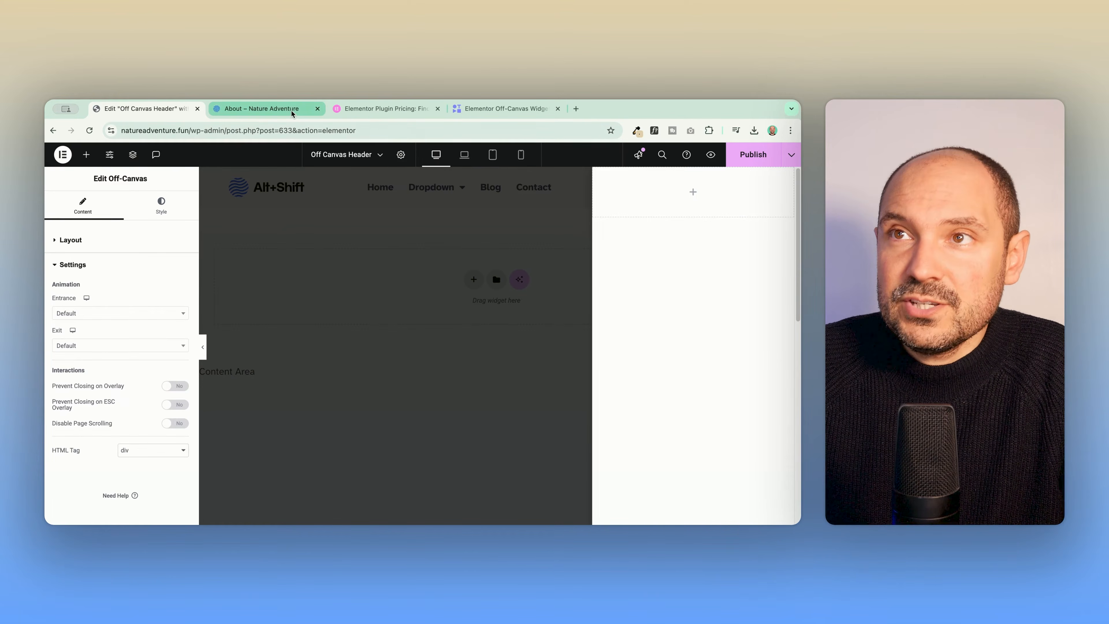
{"action": "left_click", "coordinate": [261, 108]}
{"action": "left_click", "coordinate": [613, 209]}
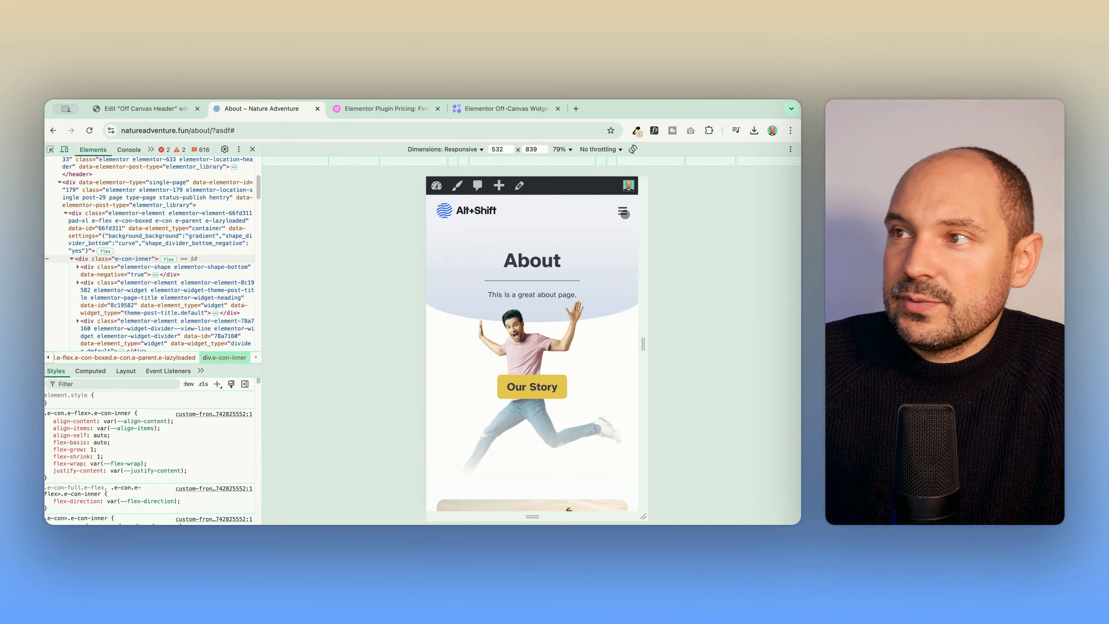
{"action": "left_click", "coordinate": [624, 213]}
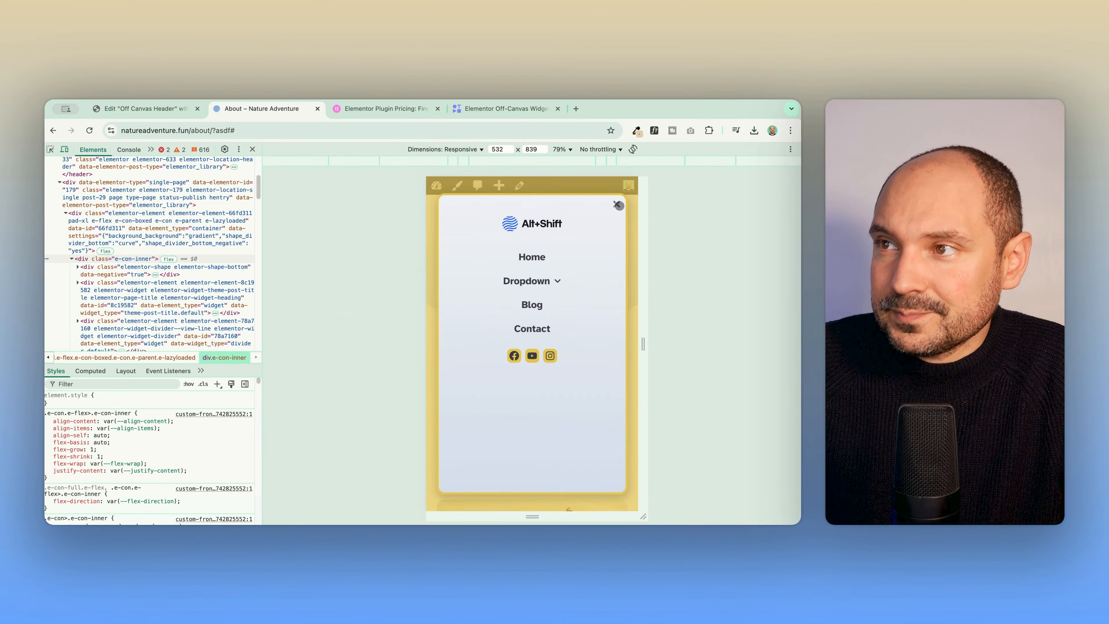
{"action": "left_click", "coordinate": [616, 207]}
{"action": "left_click", "coordinate": [620, 213]}
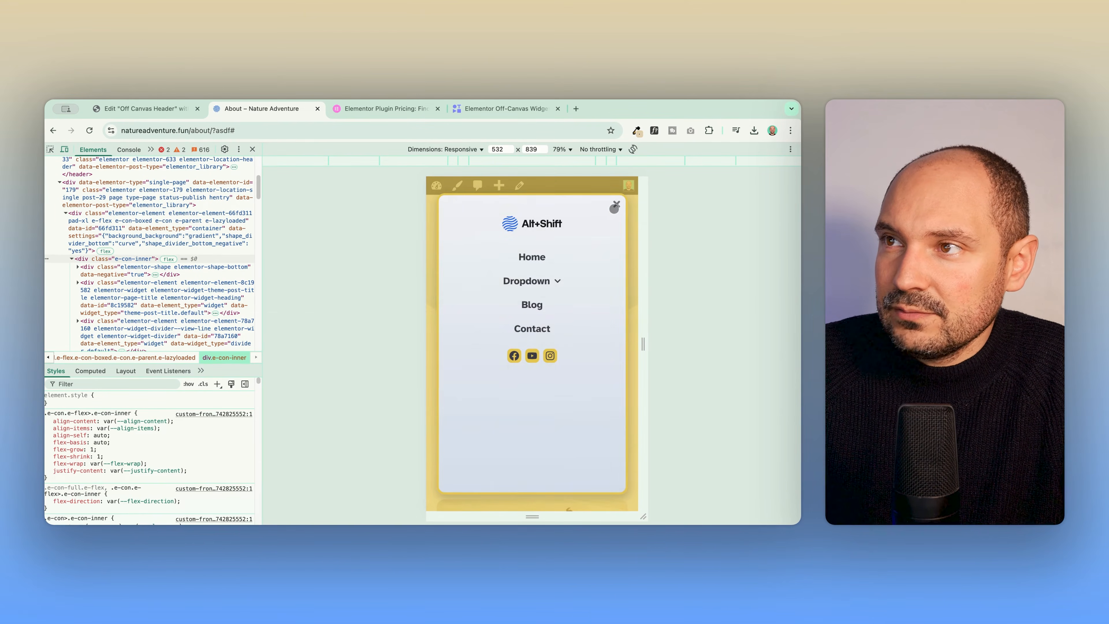
{"action": "left_click", "coordinate": [614, 207]}
{"action": "left_click", "coordinate": [623, 211]}
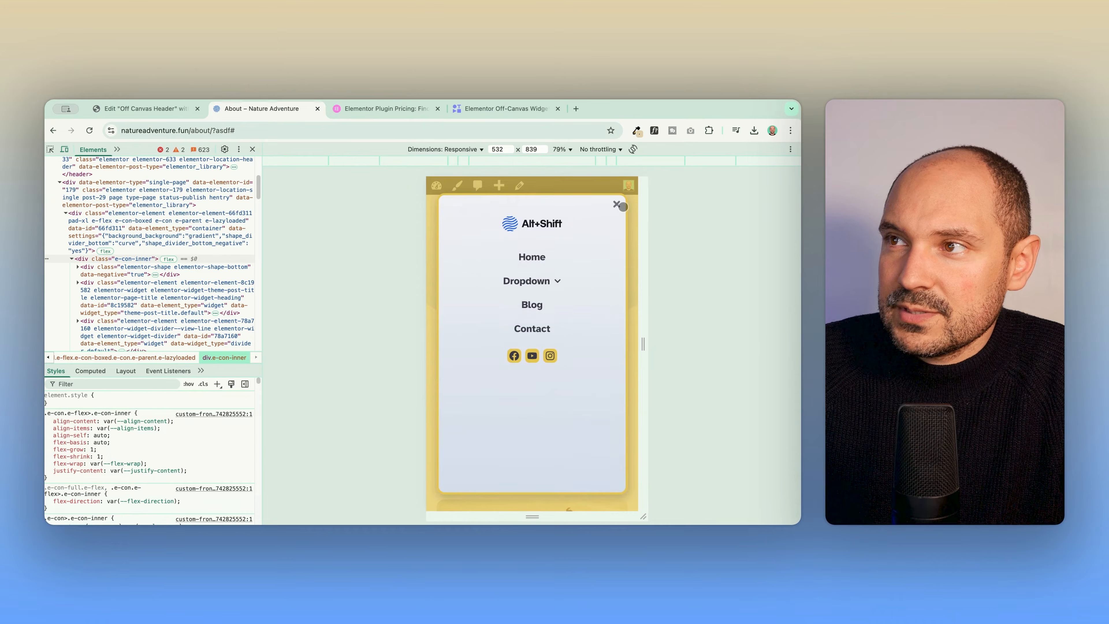
{"action": "left_click", "coordinate": [620, 207]}
{"action": "left_click", "coordinate": [158, 109]}
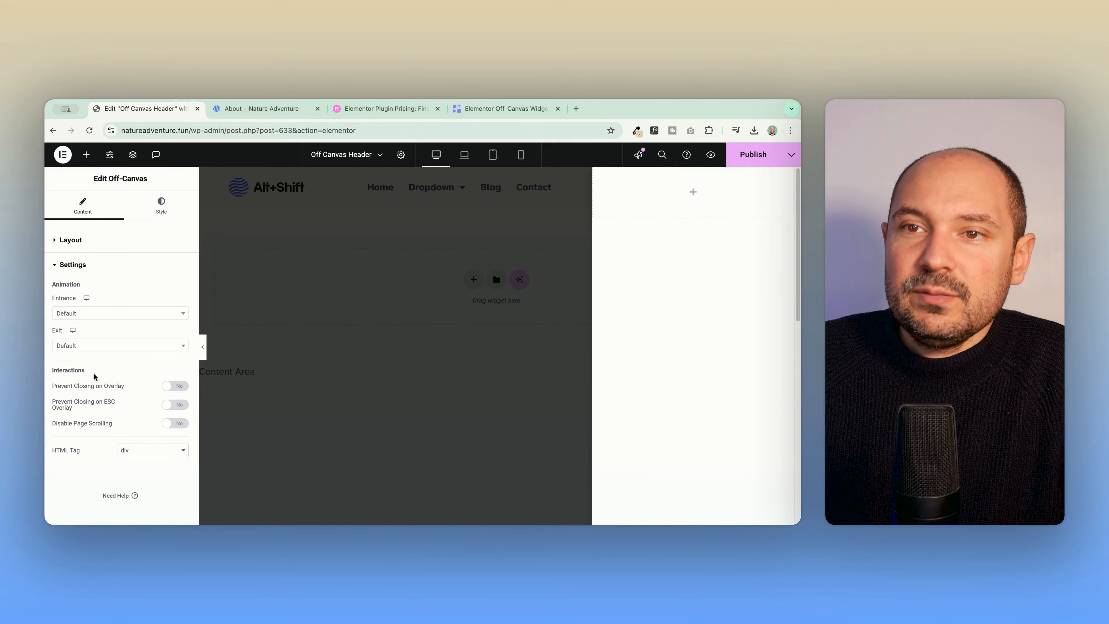
- Set the off-canvas entrance animation to Fade In and the exit animation to Fade Out
{"action": "left_click", "coordinate": [106, 312]}
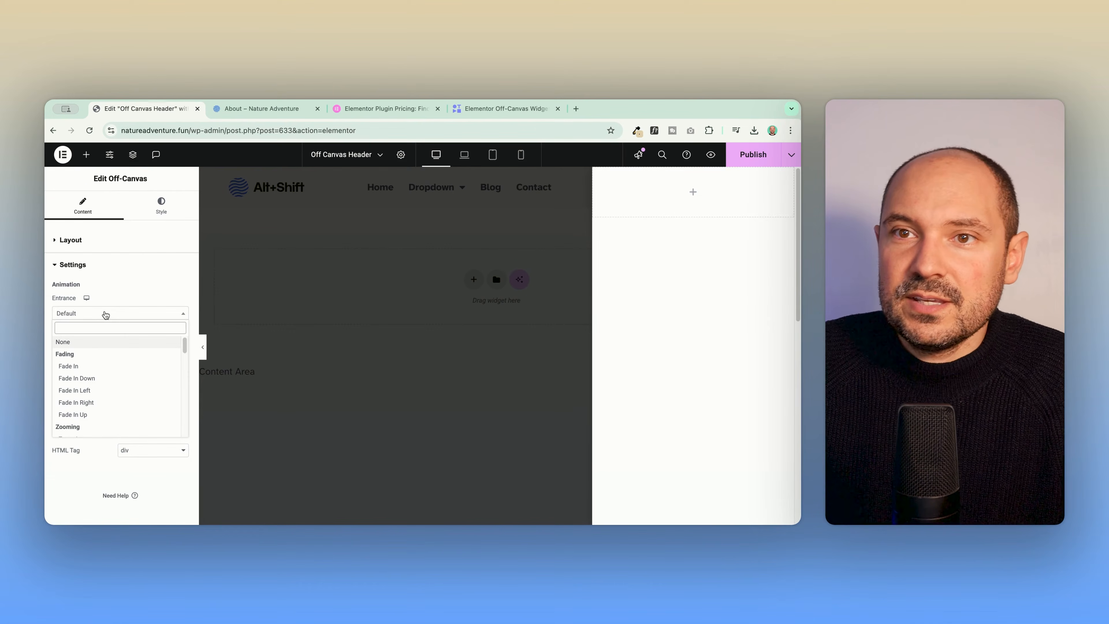
{"action": "left_click", "coordinate": [79, 373]}
{"action": "left_click", "coordinate": [87, 345]}
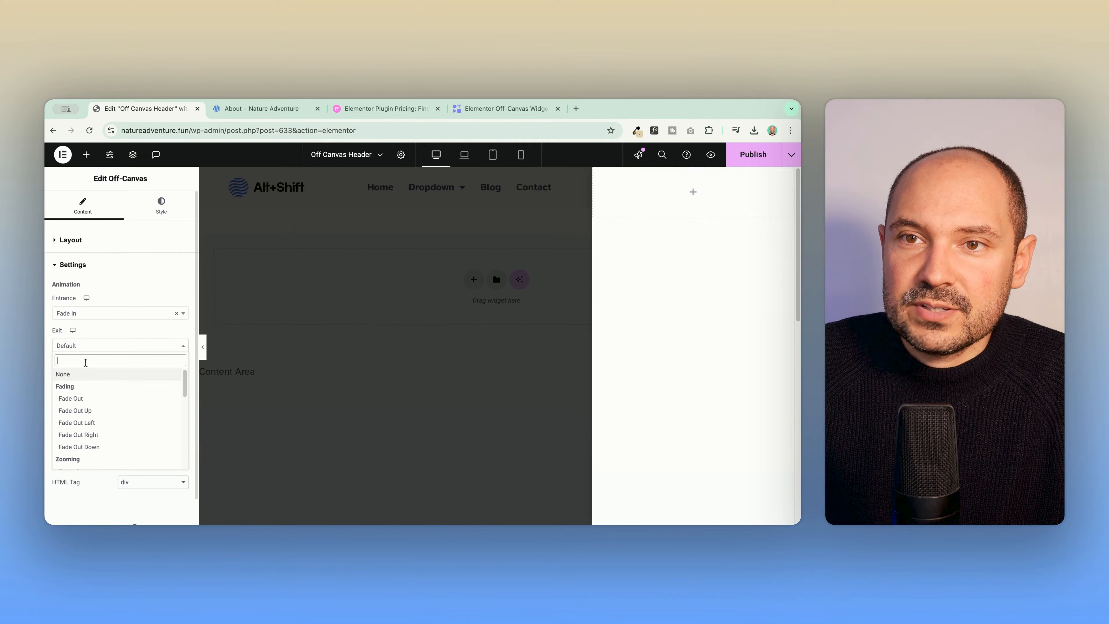
{"action": "left_click", "coordinate": [83, 395]}
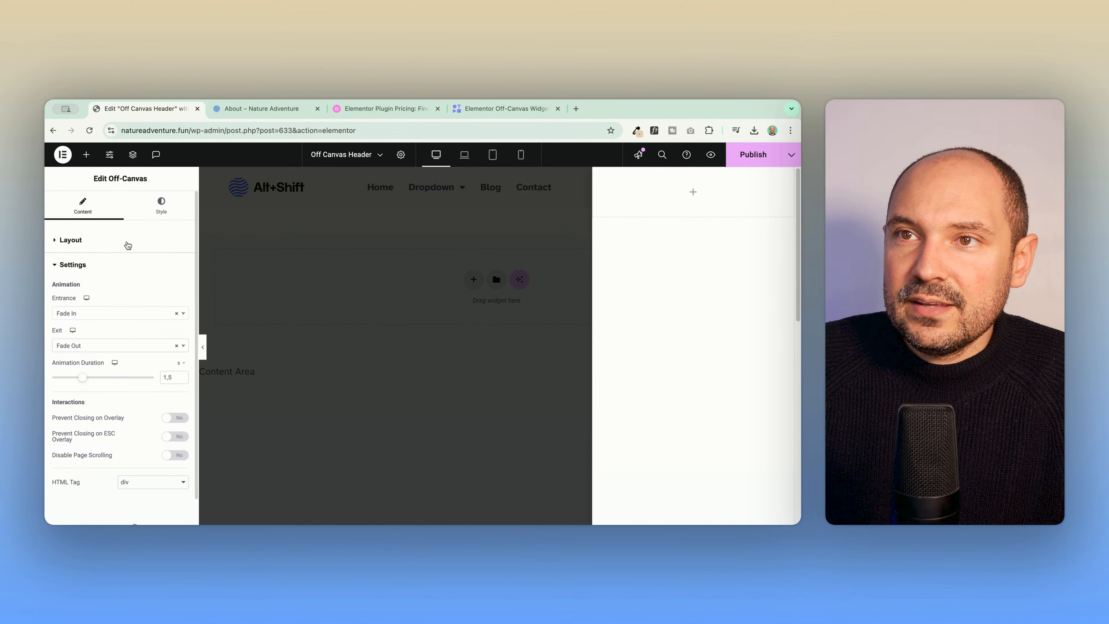
- Preview the fade animations by switching the off-canvas Editing Mode off and on
{"action": "left_click", "coordinate": [70, 242]}
{"action": "left_click", "coordinate": [173, 313]}
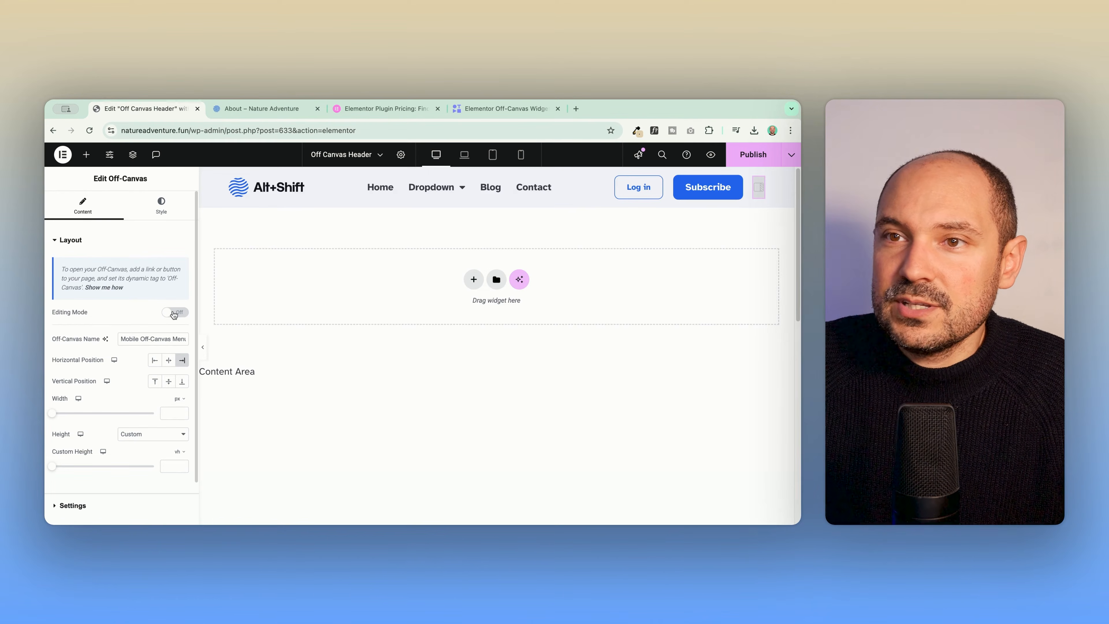
{"action": "left_click", "coordinate": [172, 312]}
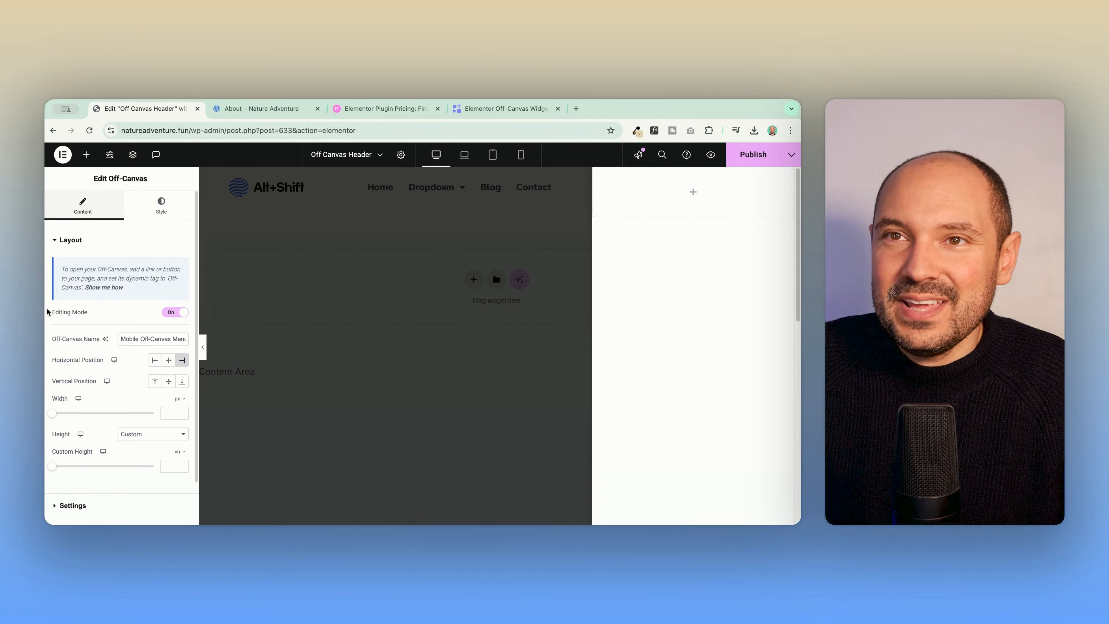
- Set the off-canvas animation duration to 0.3 seconds
{"action": "scroll", "coordinate": [73, 372], "scroll_direction": "down", "scroll_amount": 2}
{"action": "left_click", "coordinate": [73, 455]}
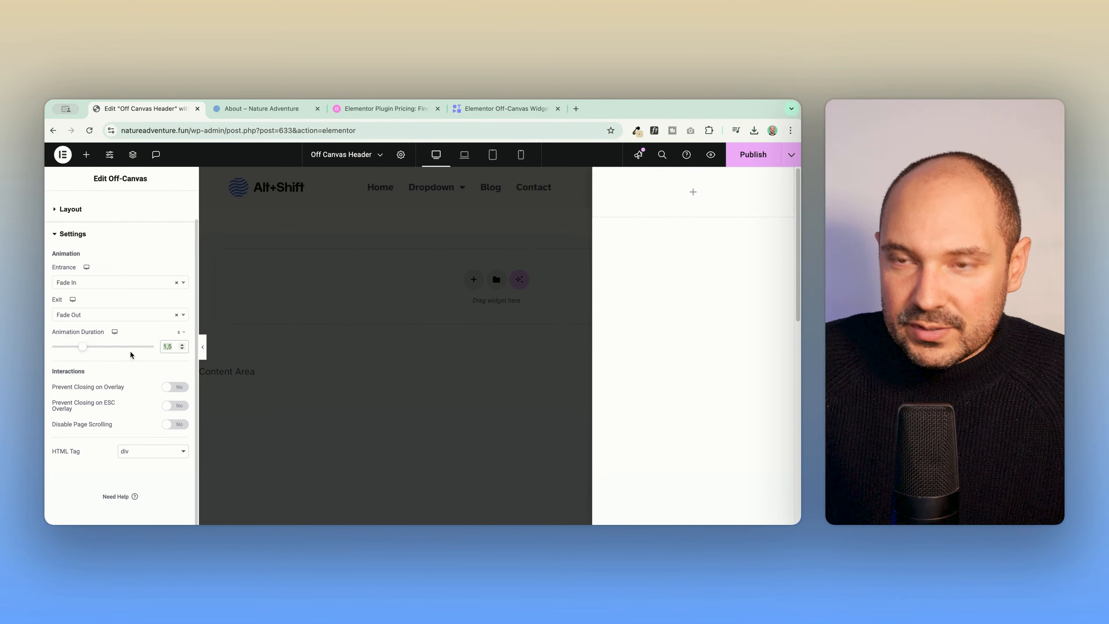
{"action": "type", "text": "0.3"}
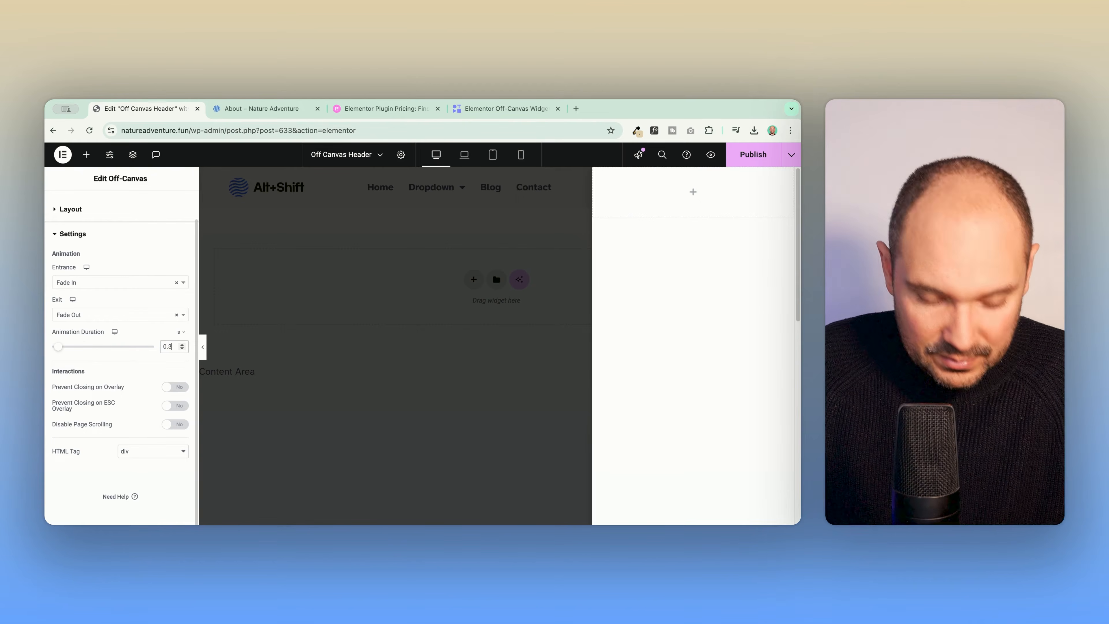
- Preview the 0.3-second fade by toggling Editing Mode repeatedly, leaving it on
{"action": "left_click", "coordinate": [70, 208]}
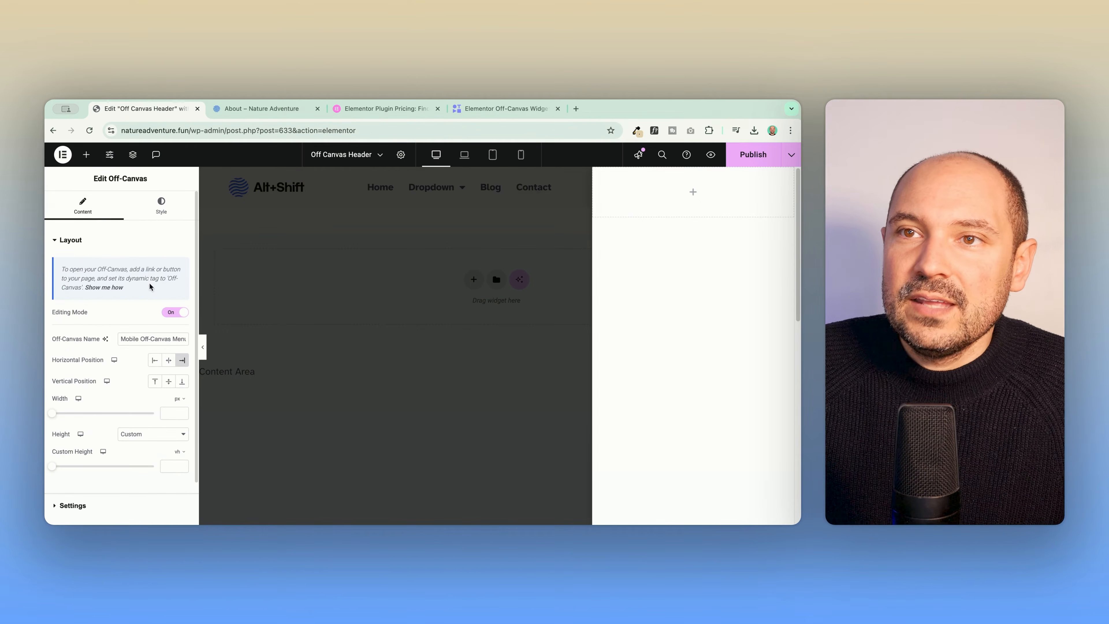
{"action": "left_click", "coordinate": [169, 313]}
{"action": "left_click", "coordinate": [170, 313]}
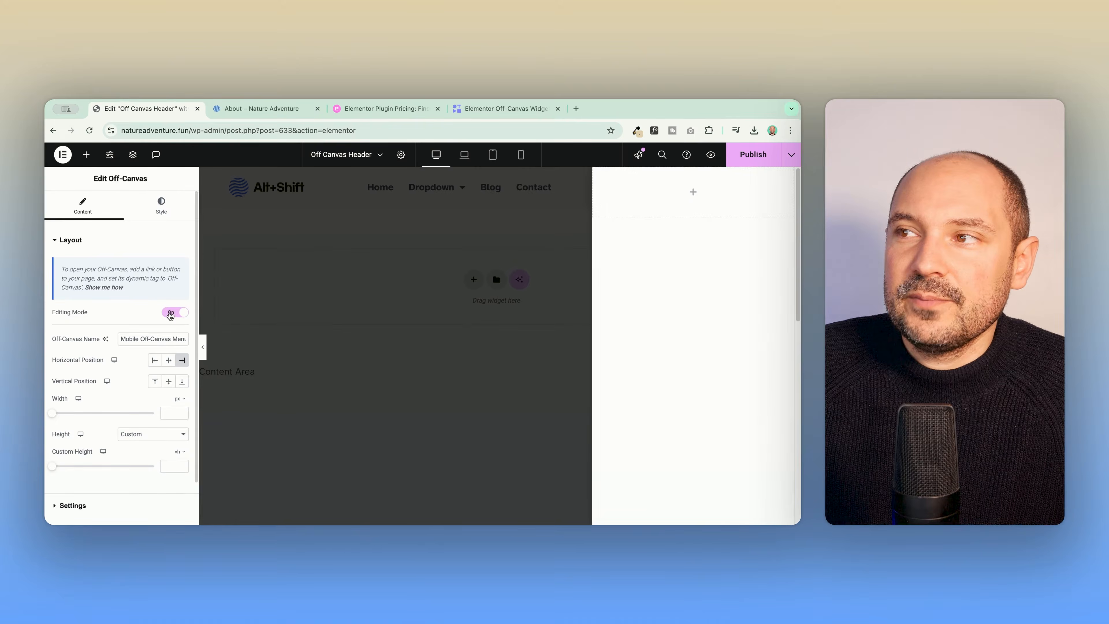
{"action": "left_click", "coordinate": [170, 312]}
{"action": "left_click", "coordinate": [170, 313]}
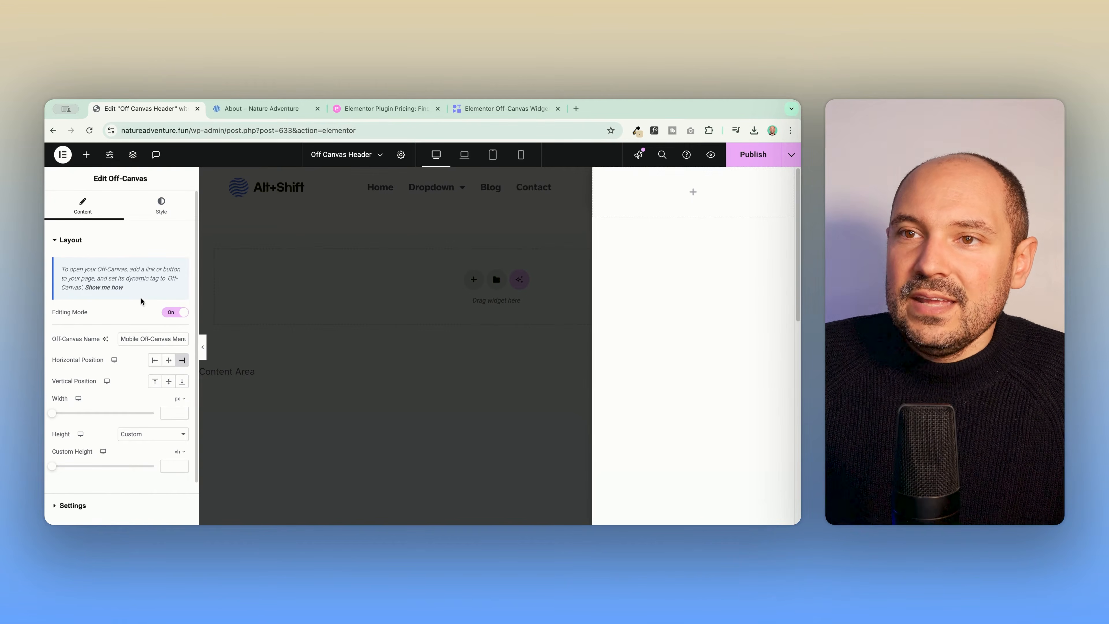
- Test page scrolling behind the off-canvas area with Disable Page Scrolling off, and set that option to Yes
{"action": "scroll", "coordinate": [93, 349], "scroll_direction": "down", "scroll_amount": 2}
{"action": "left_click", "coordinate": [71, 454]}
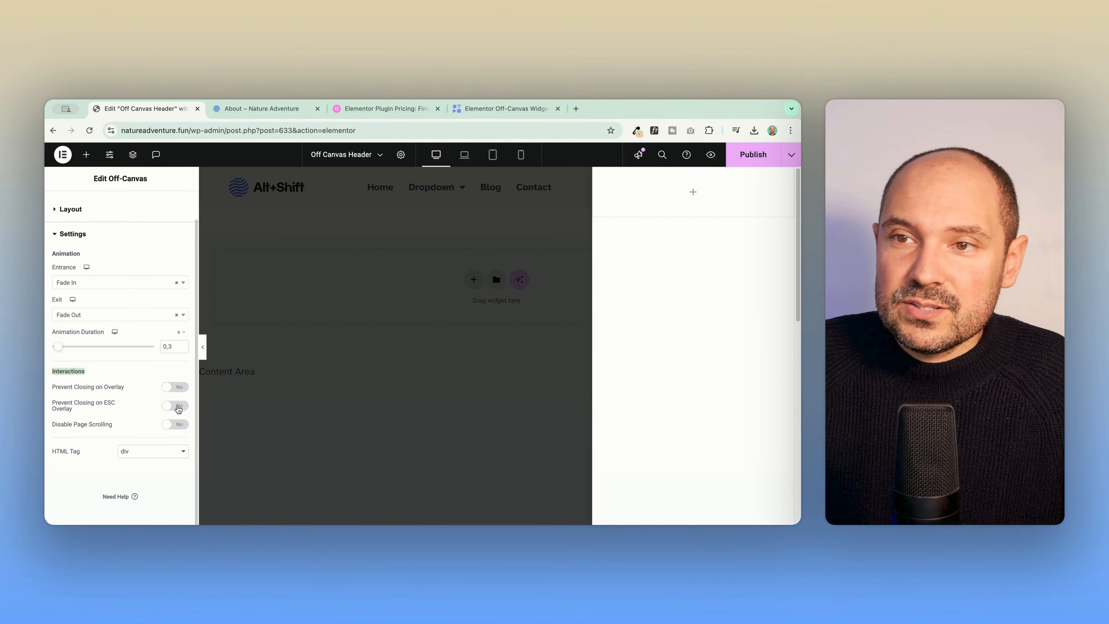
{"action": "left_click", "coordinate": [175, 426]}
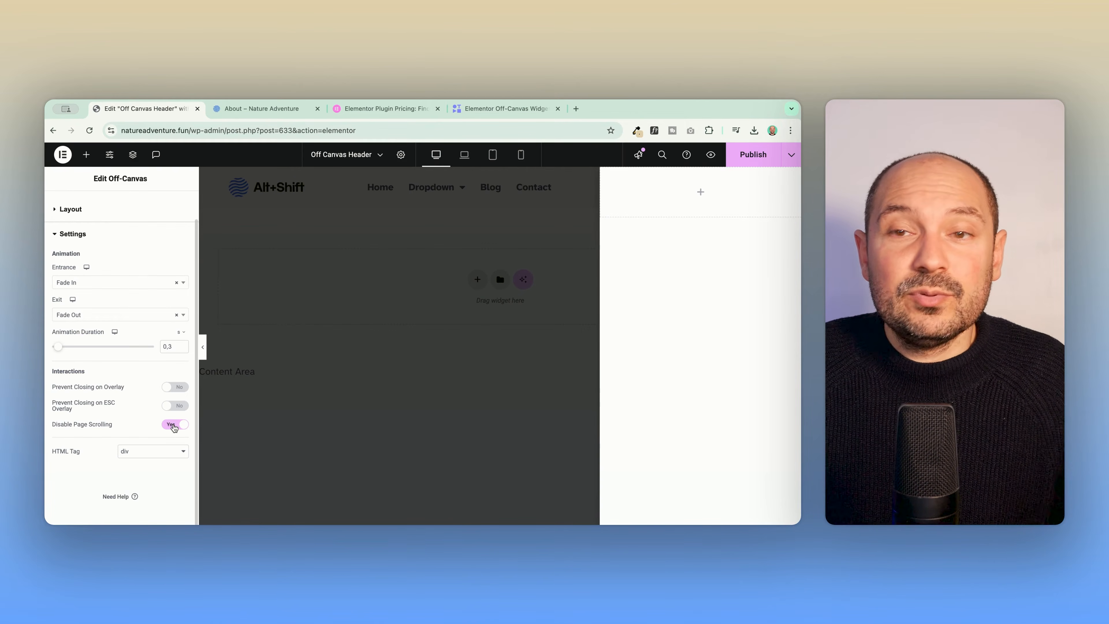
{"action": "left_click", "coordinate": [175, 424]}
{"action": "scroll", "coordinate": [427, 324], "scroll_direction": "down", "scroll_amount": 5}
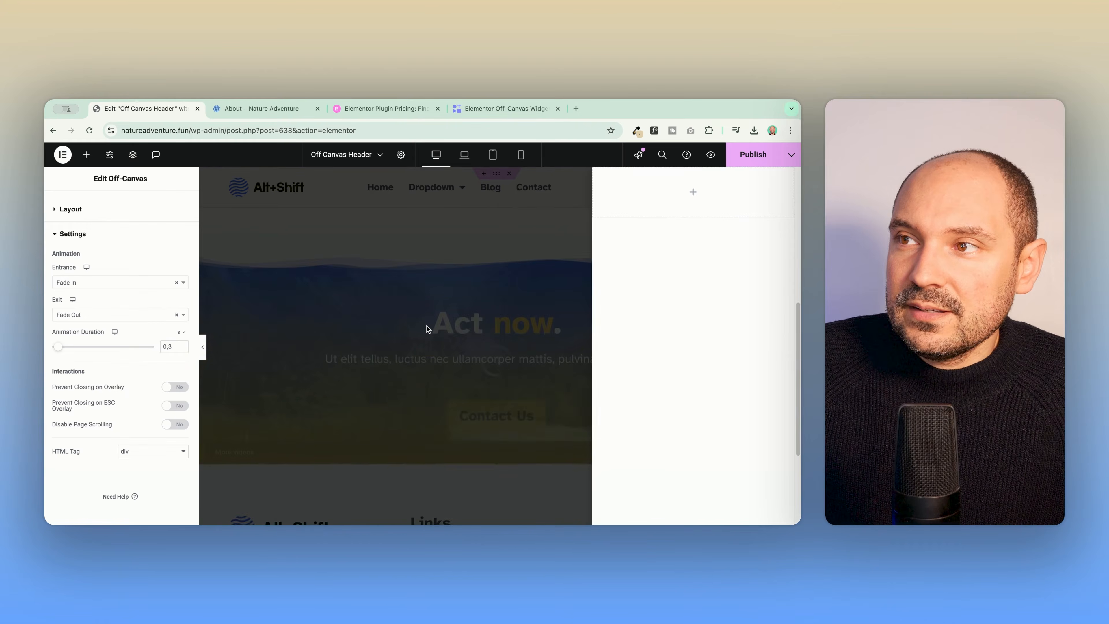
{"action": "scroll", "coordinate": [426, 326], "scroll_direction": "up", "scroll_amount": 10}
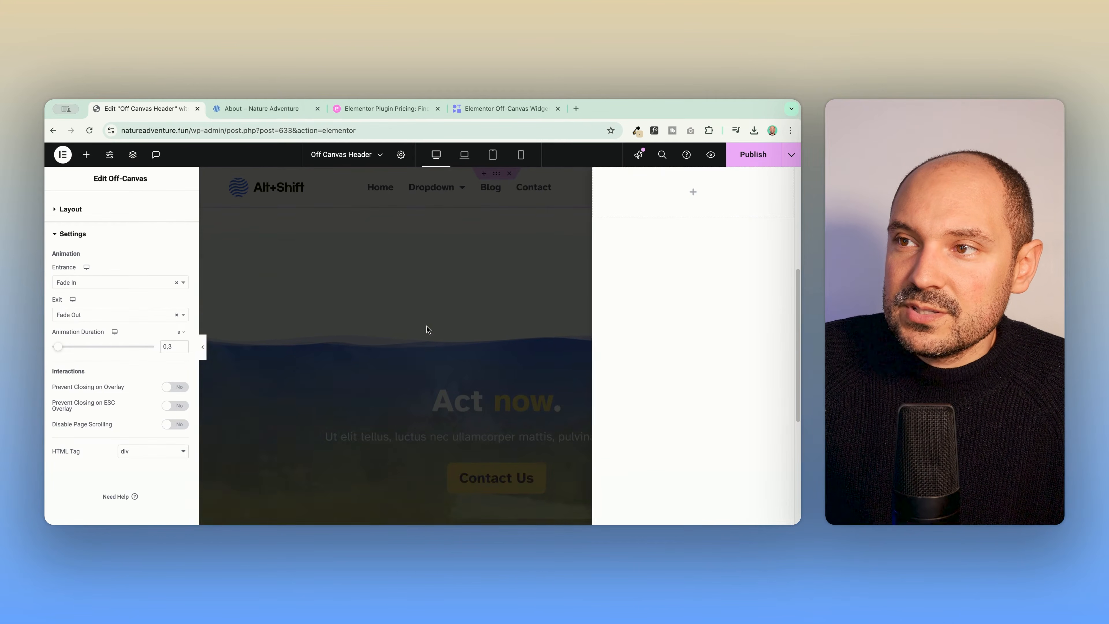
{"action": "left_click", "coordinate": [177, 424]}
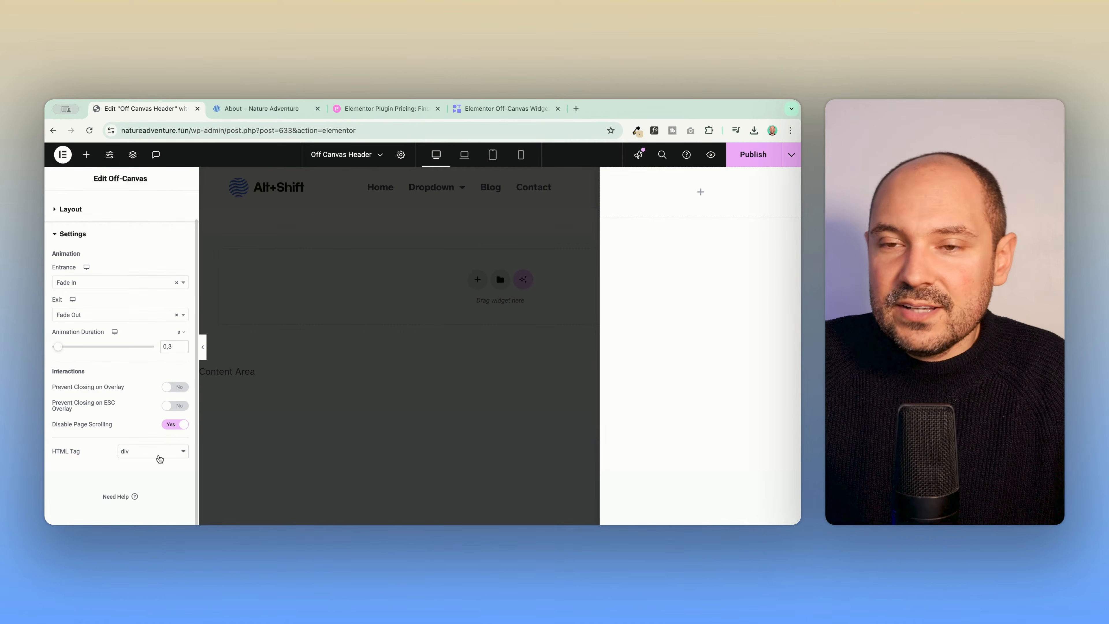
- Review the Off-Canvas widget's Background and Overlay style options
{"action": "scroll", "coordinate": [88, 224], "scroll_direction": "up", "scroll_amount": 1}
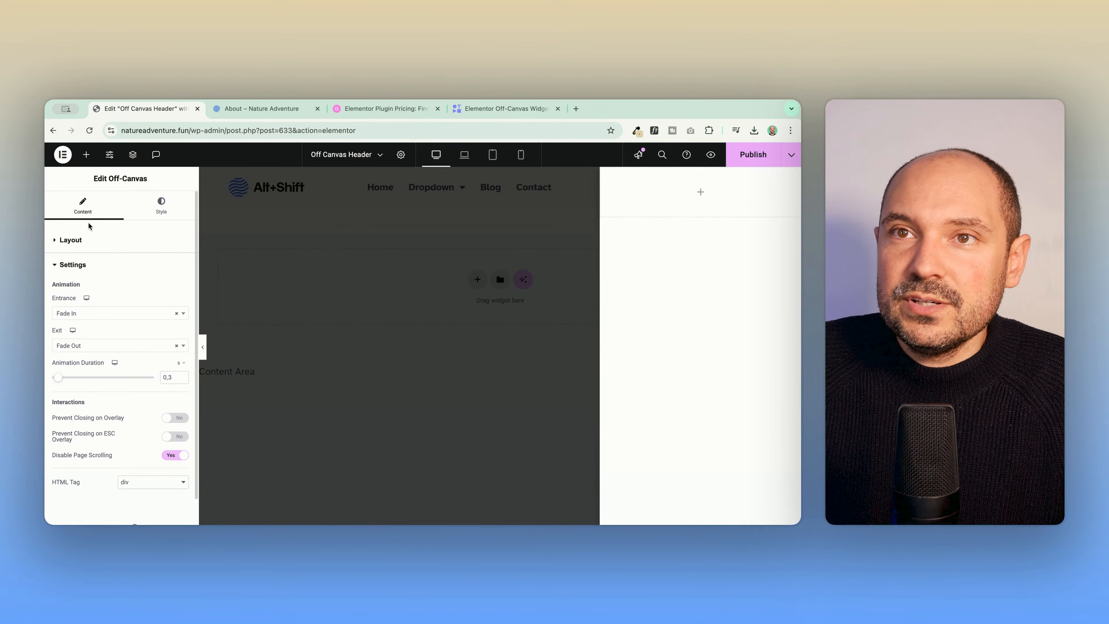
{"action": "left_click", "coordinate": [161, 214]}
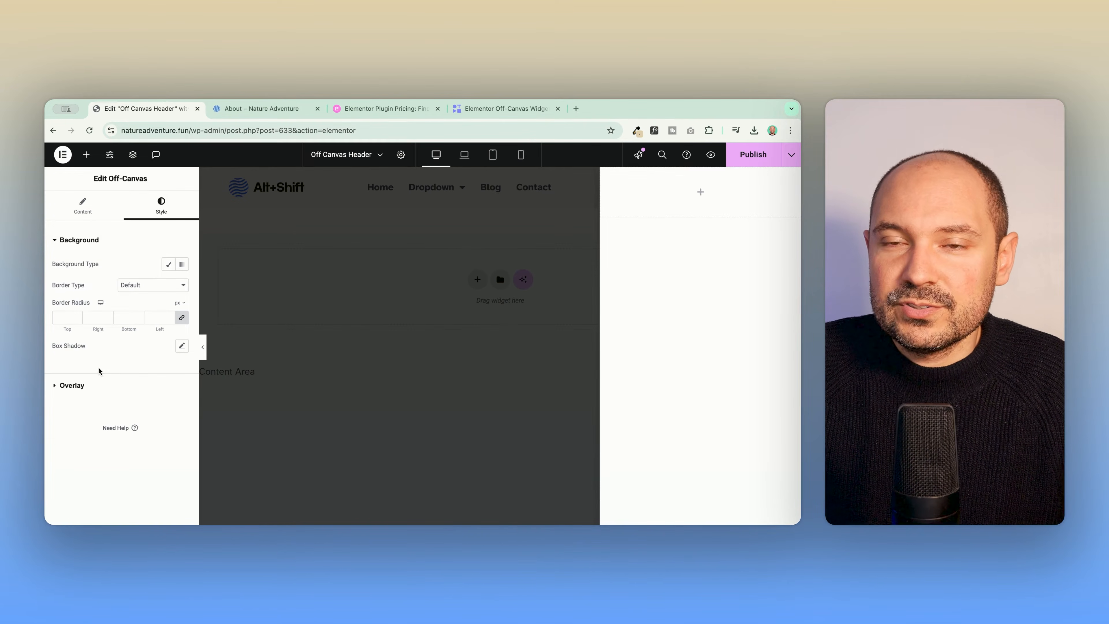
{"action": "left_click", "coordinate": [77, 385]}
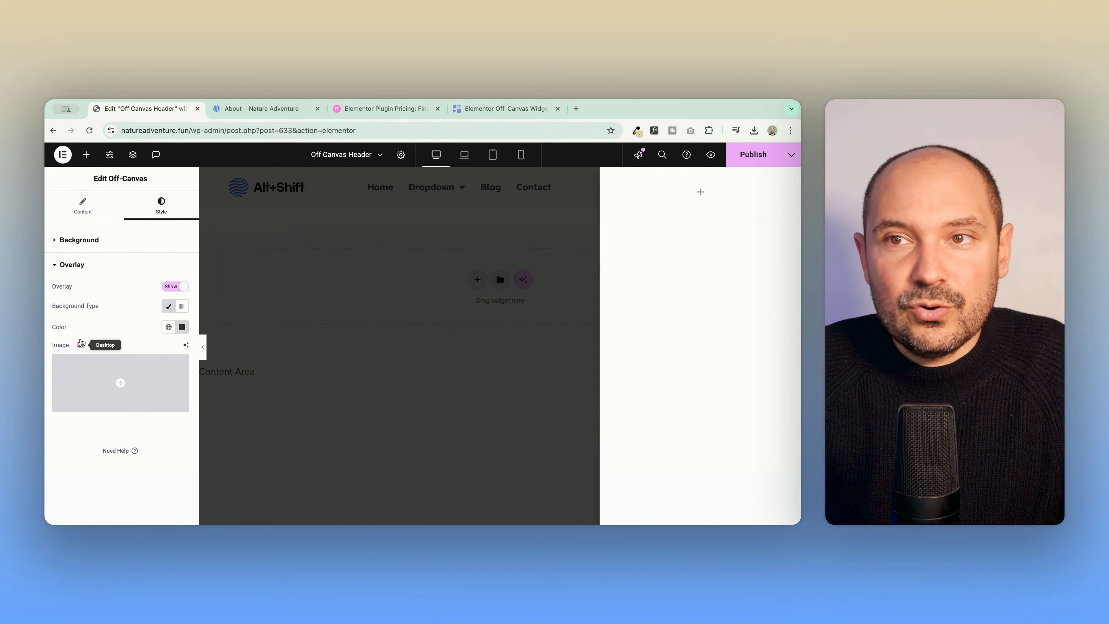
- Toggle the off-canvas overlay off and on, and set its colour to Accent 2 with reduced opacity (#E8C547C9)
{"action": "left_click", "coordinate": [174, 287]}
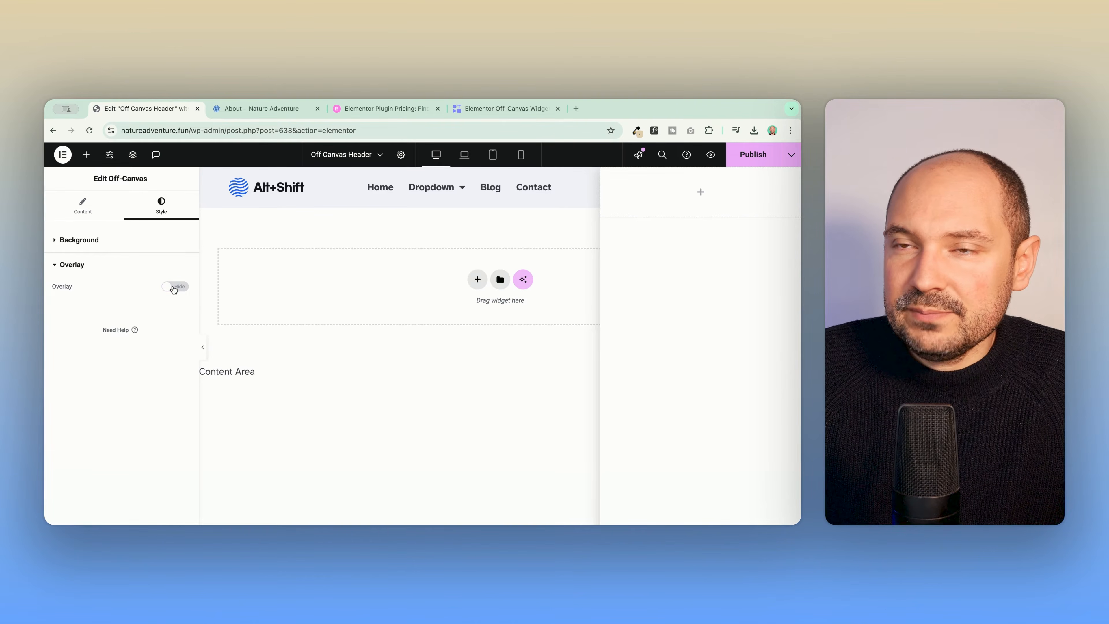
{"action": "left_click", "coordinate": [174, 287]}
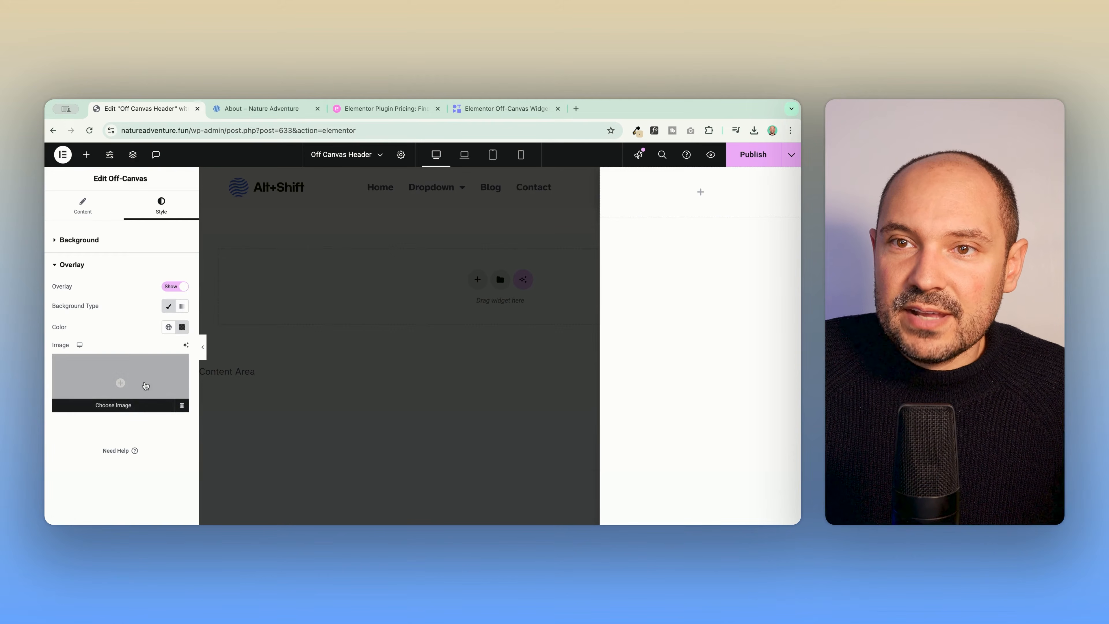
{"action": "left_click", "coordinate": [170, 328]}
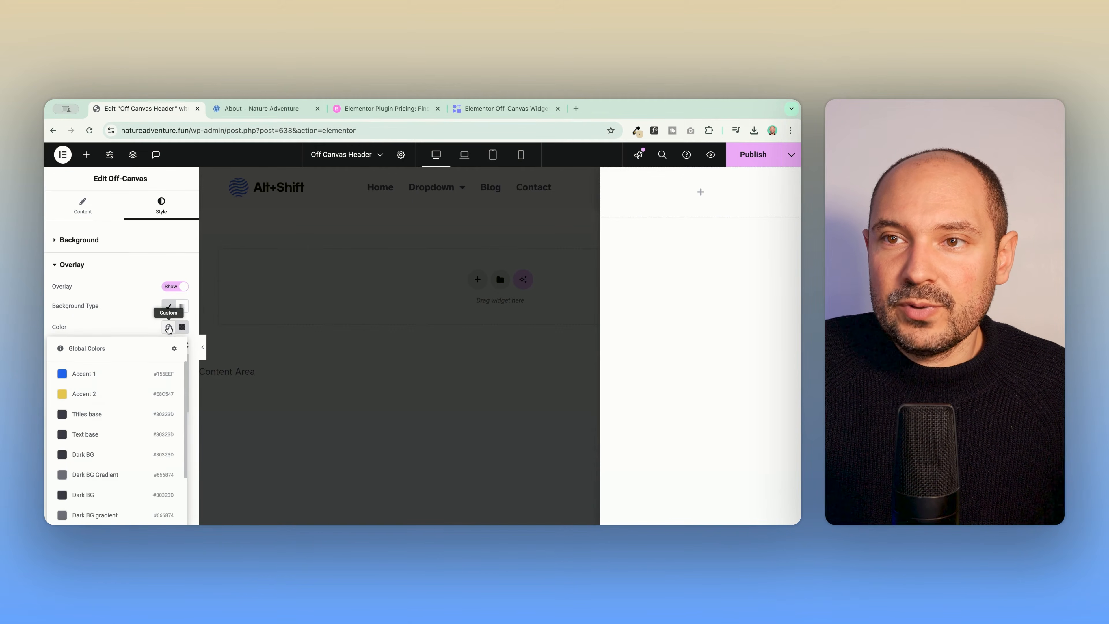
{"action": "left_click", "coordinate": [94, 394]}
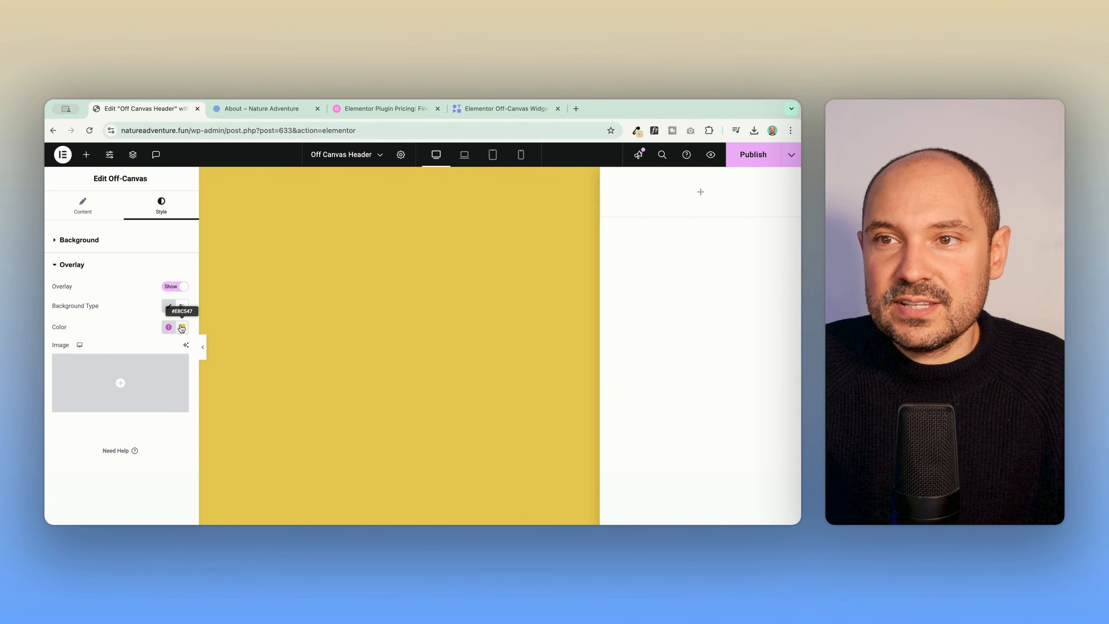
{"action": "left_click", "coordinate": [183, 327]}
{"action": "left_click_drag", "start_coordinate": [238, 458], "coordinate": [216, 460]}
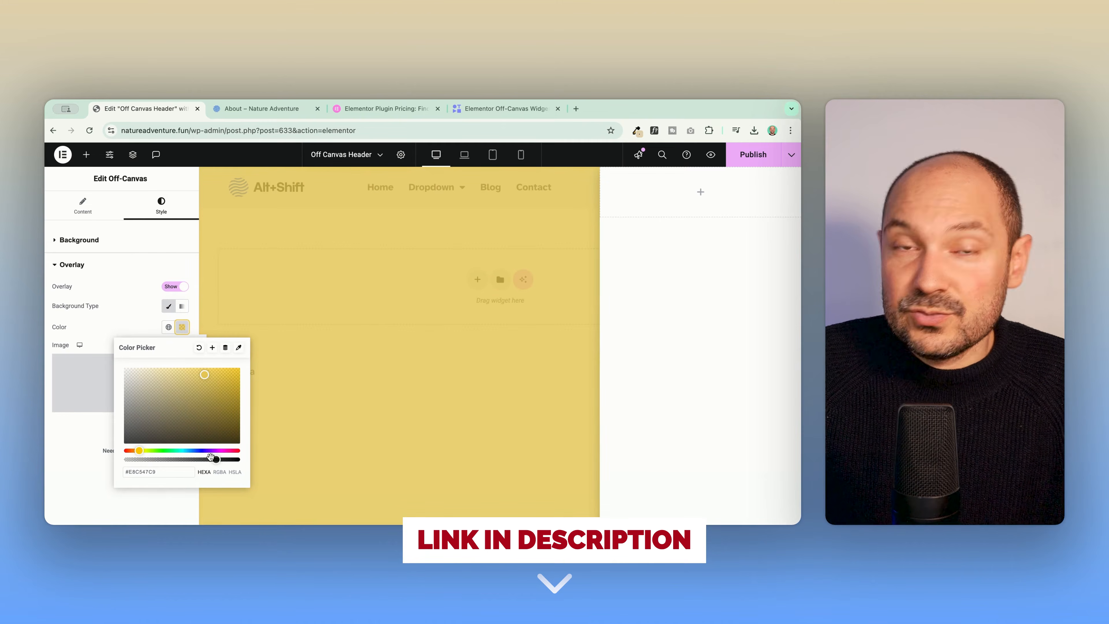
{"action": "left_click", "coordinate": [119, 287]}
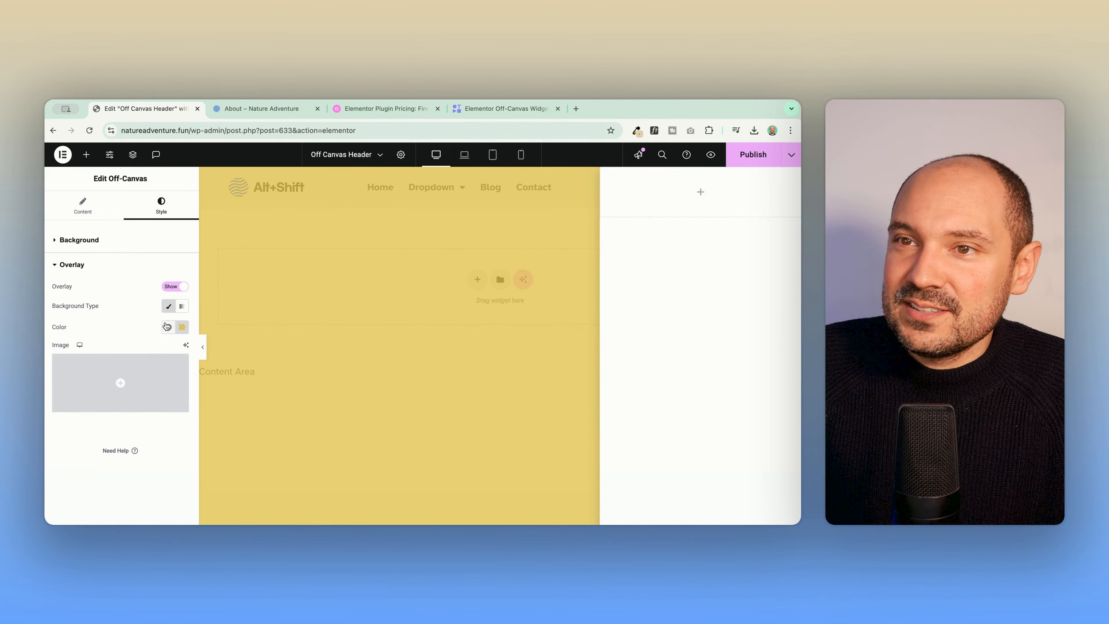
- Give the off-canvas background a 20 px border radius and a solid border 5 px wide on all sides
{"action": "left_click", "coordinate": [89, 247]}
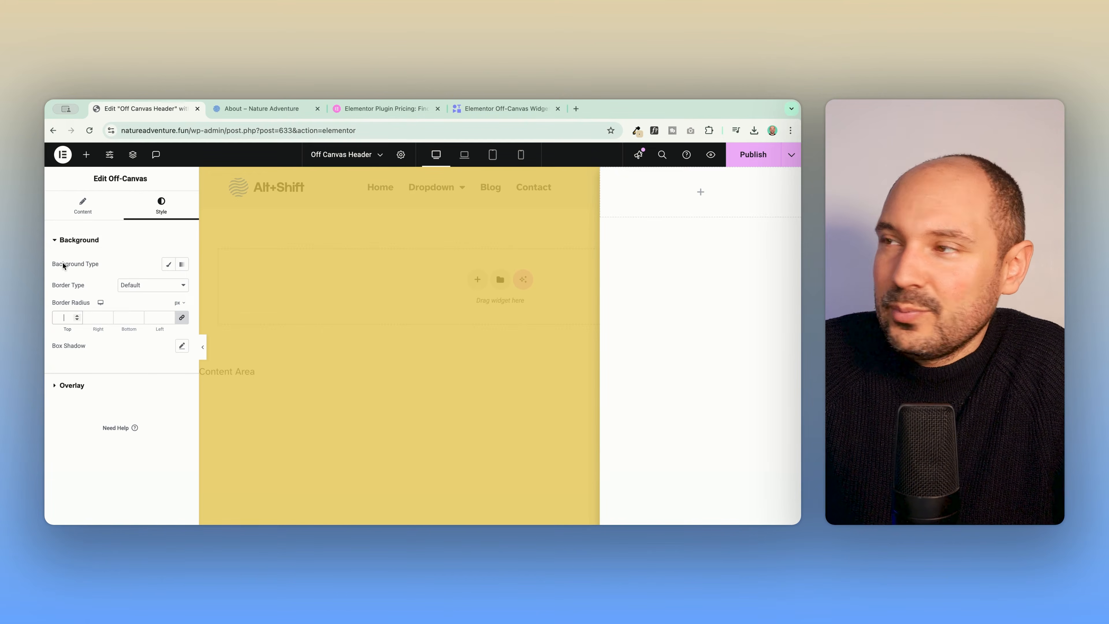
{"action": "type", "text": "20"}
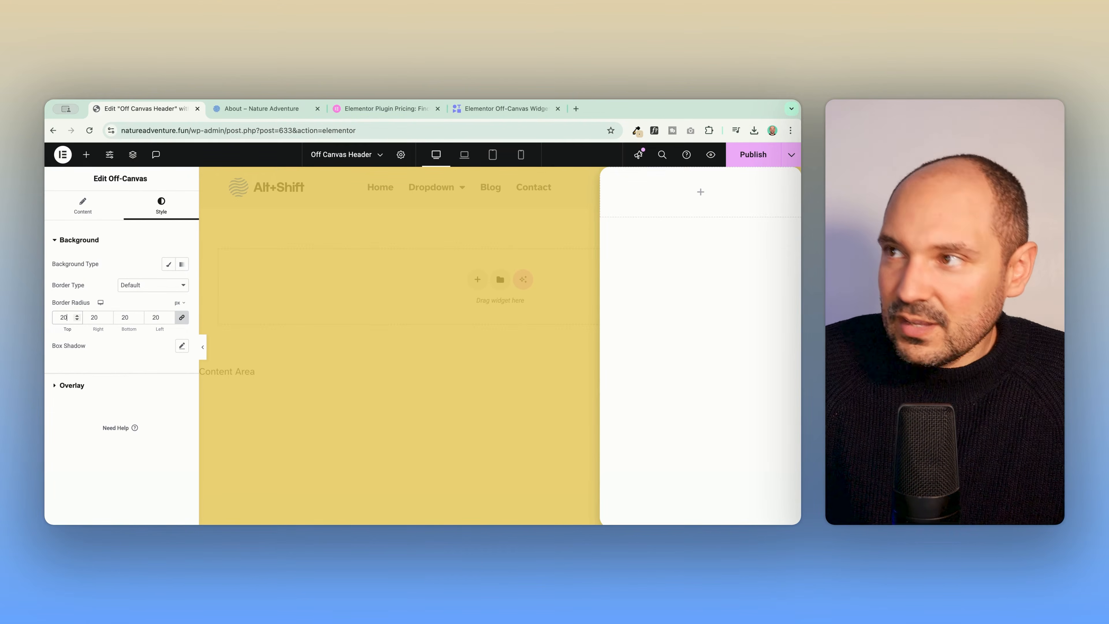
{"action": "left_click", "coordinate": [150, 285]}
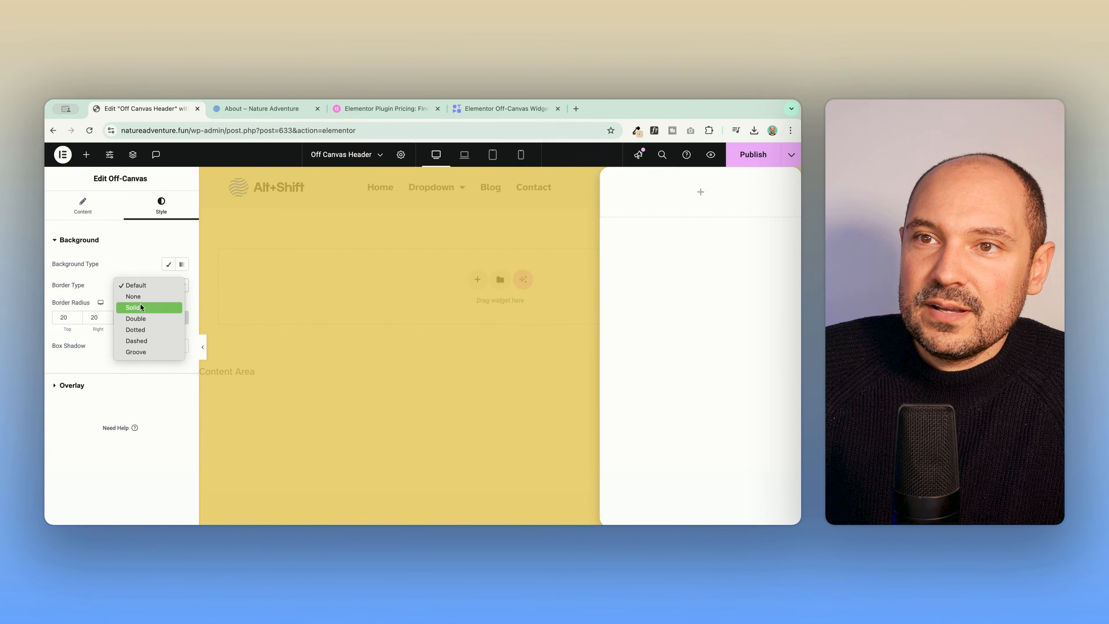
{"action": "left_click", "coordinate": [139, 307]}
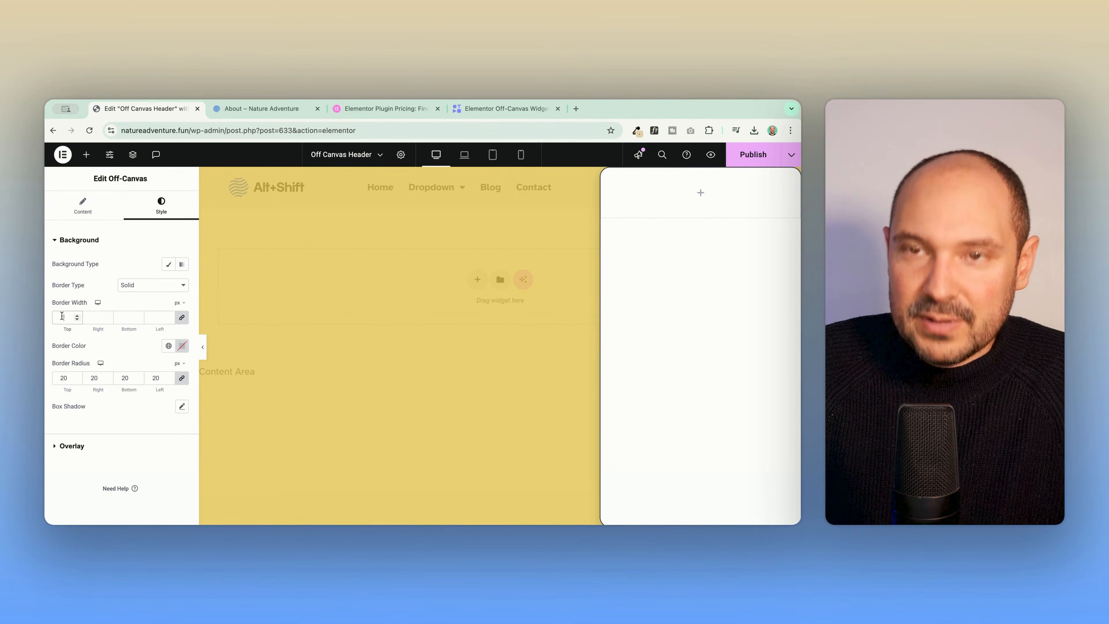
{"action": "left_click", "coordinate": [62, 316]}
{"action": "type", "text": "5"}
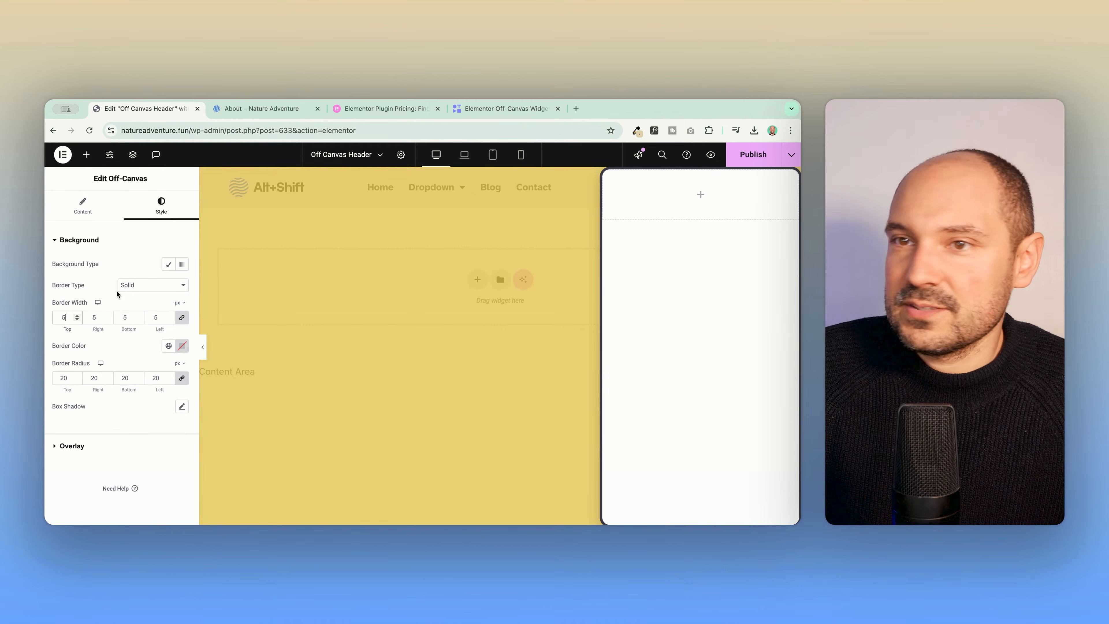
- Try a classic off-canvas background in the Accent 2 global colour, and remove it again
{"action": "left_click", "coordinate": [167, 264]}
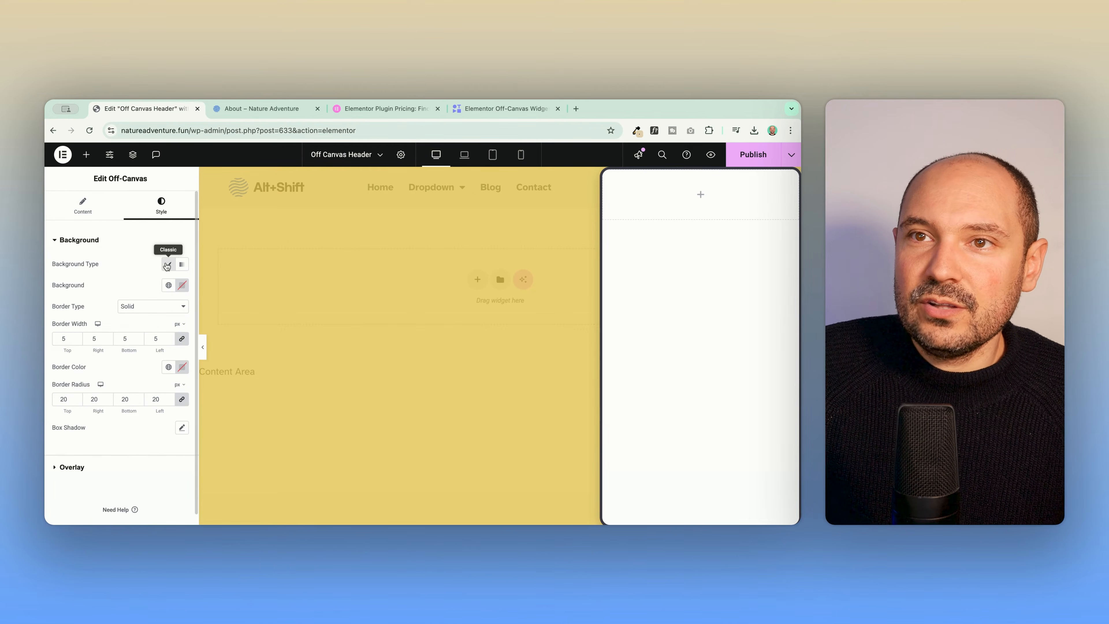
{"action": "left_click", "coordinate": [168, 285]}
{"action": "left_click", "coordinate": [100, 356]}
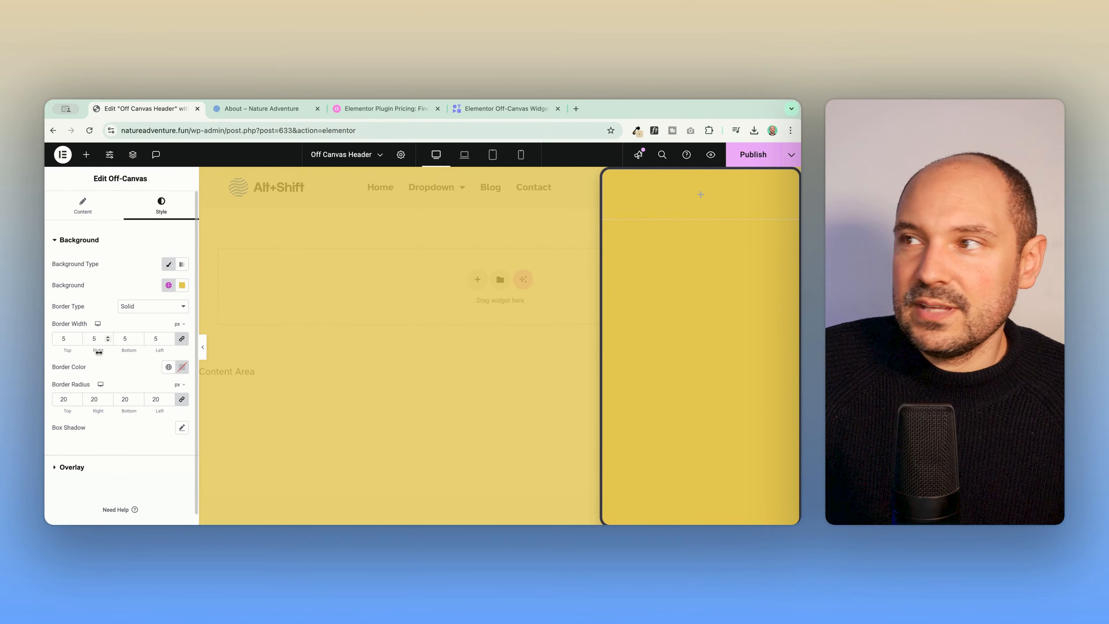
{"action": "left_click", "coordinate": [168, 265]}
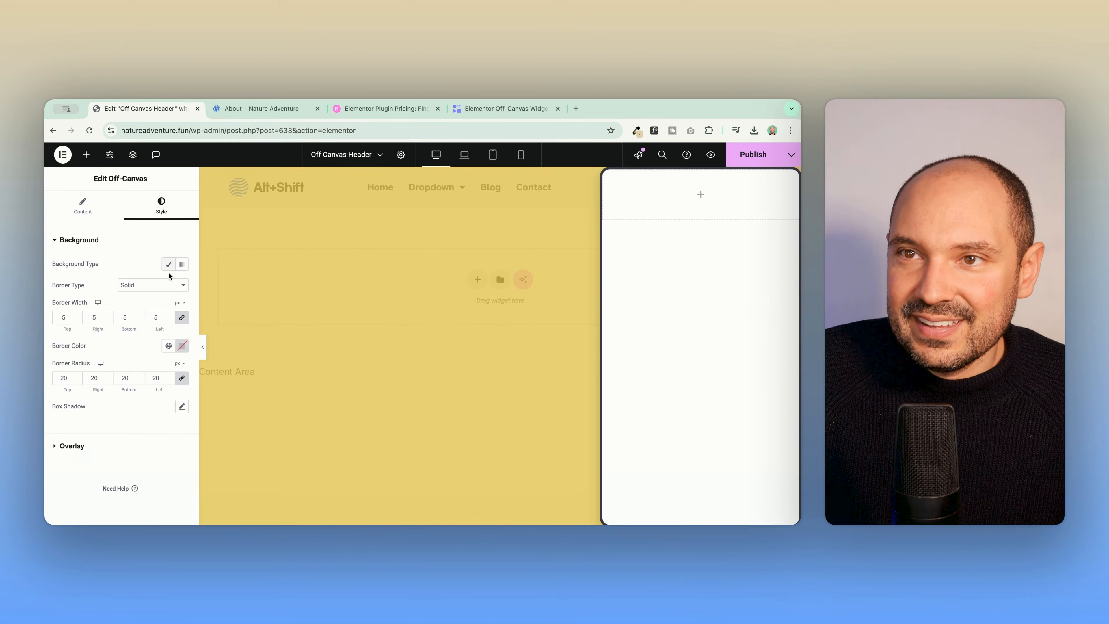
- Set the off-canvas border colour to the Accent 2 global colour
{"action": "left_click", "coordinate": [168, 345]}
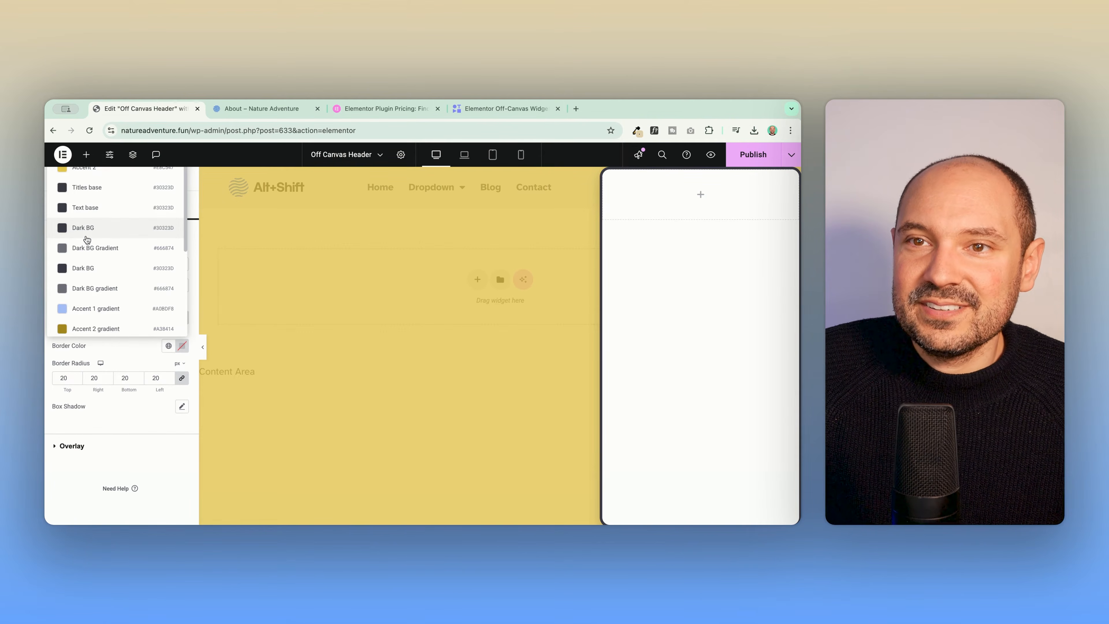
{"action": "left_click", "coordinate": [88, 175]}
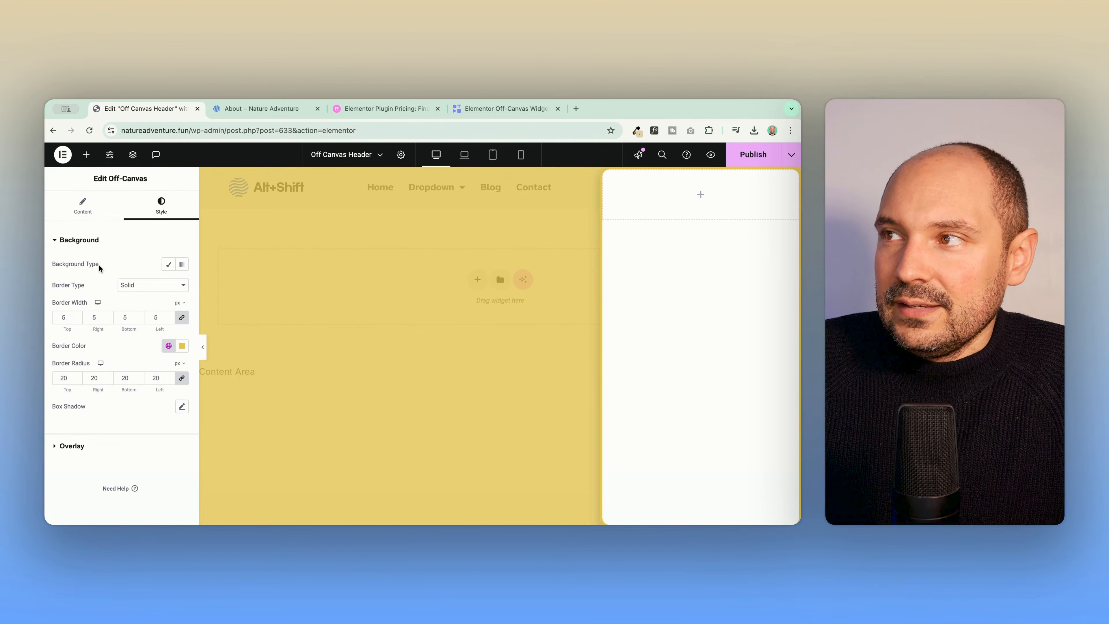
- Add a Site Logo widget inside the off-canvas area and set the logo's width to 150 px
{"action": "left_click", "coordinate": [86, 155]}
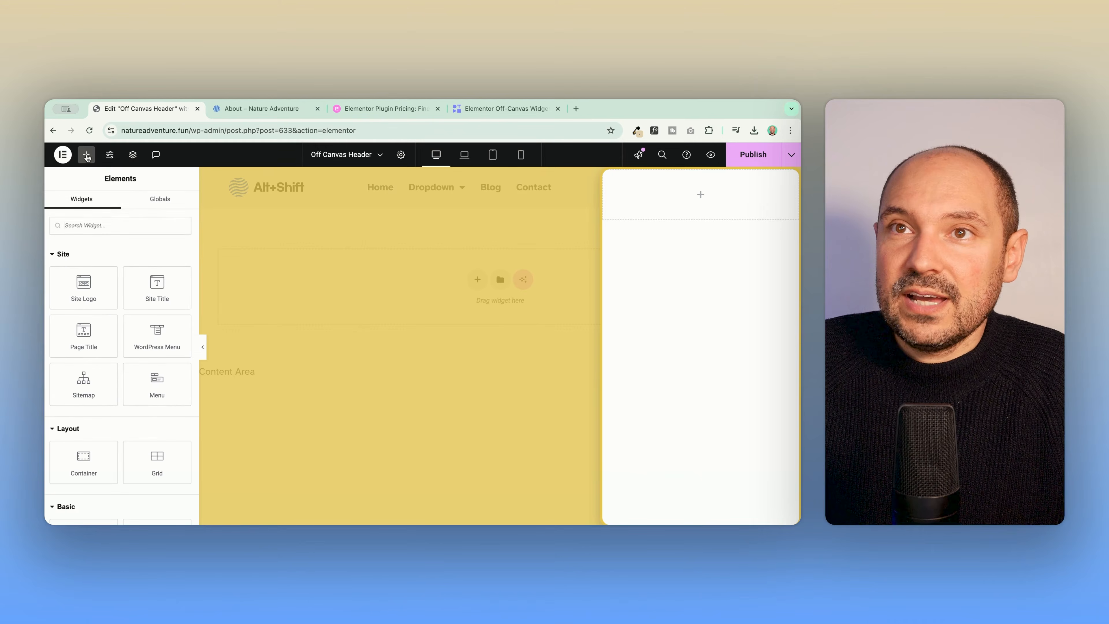
{"action": "left_click_drag", "start_coordinate": [83, 289], "coordinate": [676, 206]}
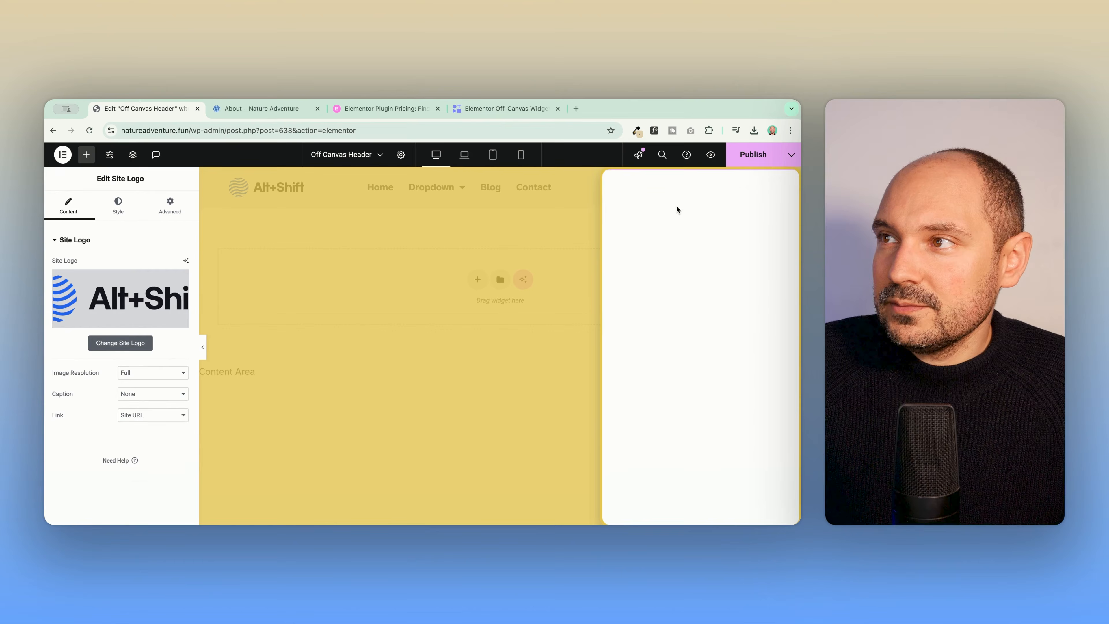
{"action": "left_click", "coordinate": [118, 206]}
{"action": "left_click", "coordinate": [179, 282]}
{"action": "left_click", "coordinate": [179, 283]}
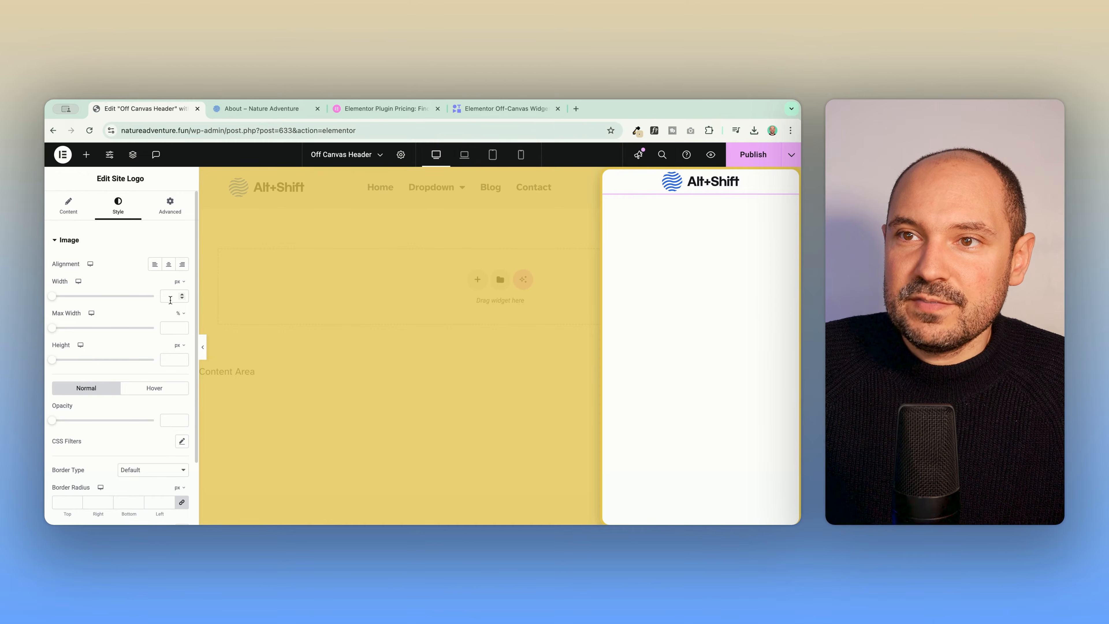
{"action": "left_click", "coordinate": [169, 297]}
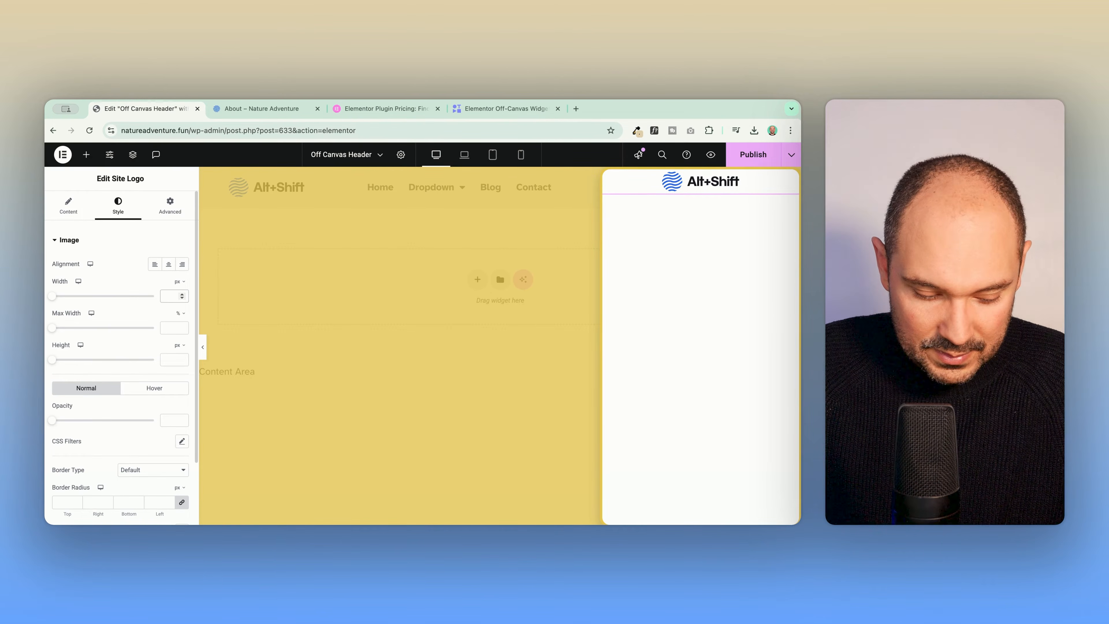
{"action": "type", "text": "150"}
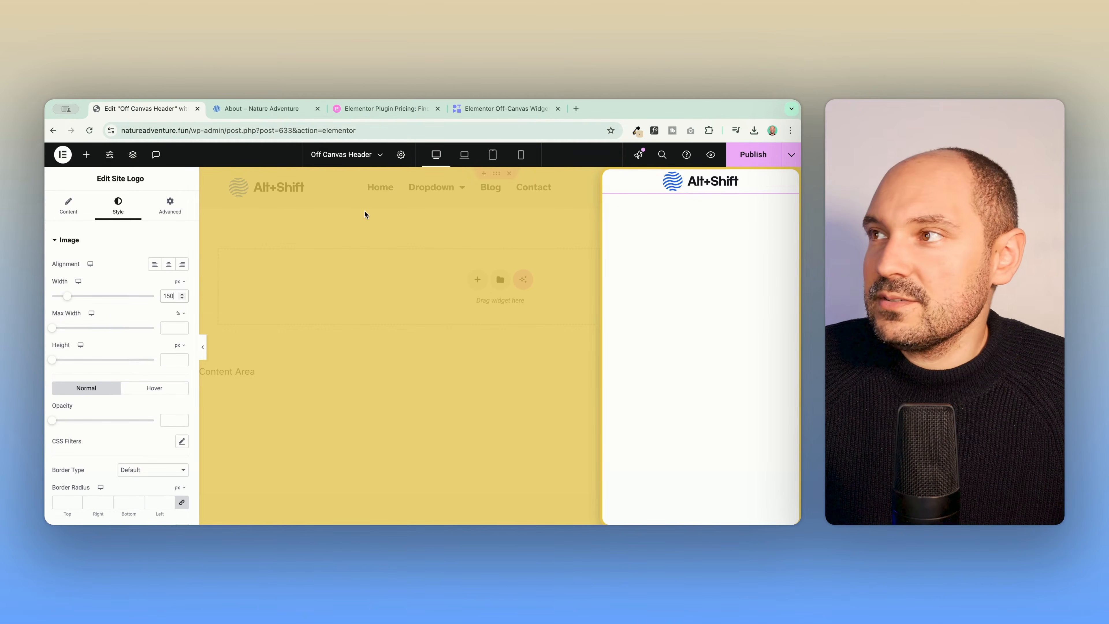
- Search the widgets for "menu" and place a WordPress Menu widget below the logo in the off-canvas area
{"action": "left_click", "coordinate": [87, 155]}
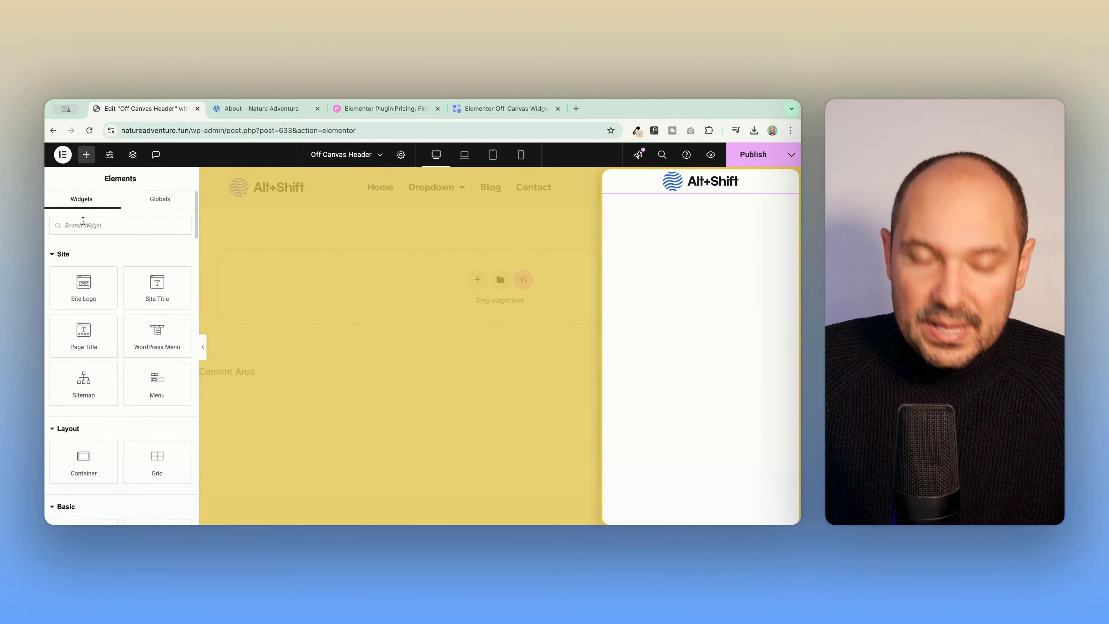
{"action": "left_click", "coordinate": [83, 222]}
{"action": "type", "text": "menu"}
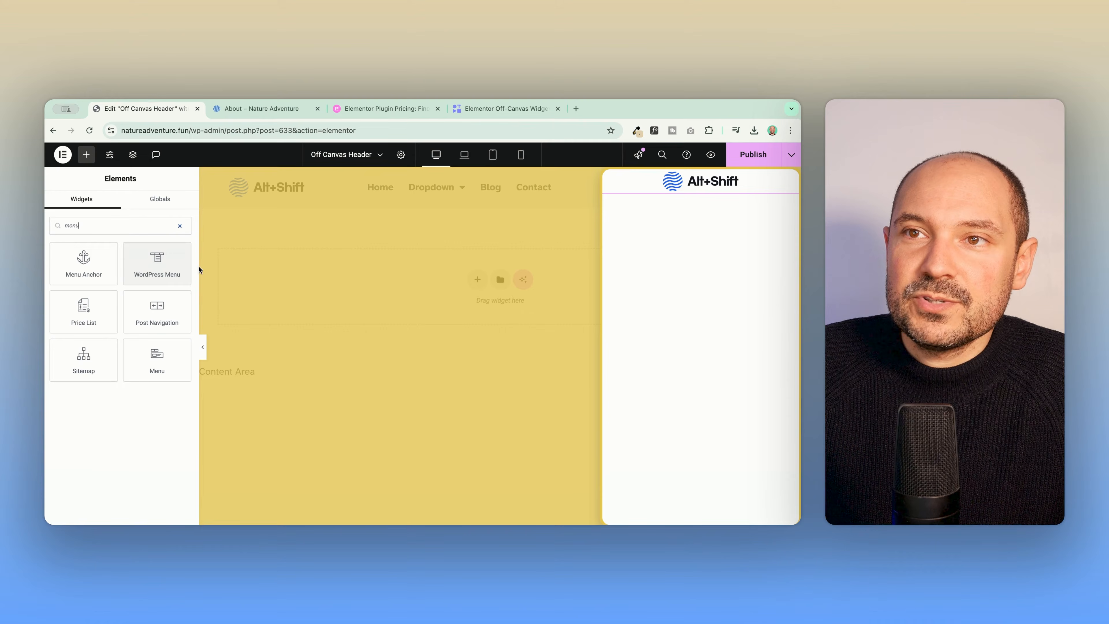
{"action": "left_click_drag", "start_coordinate": [155, 258], "coordinate": [688, 184]}
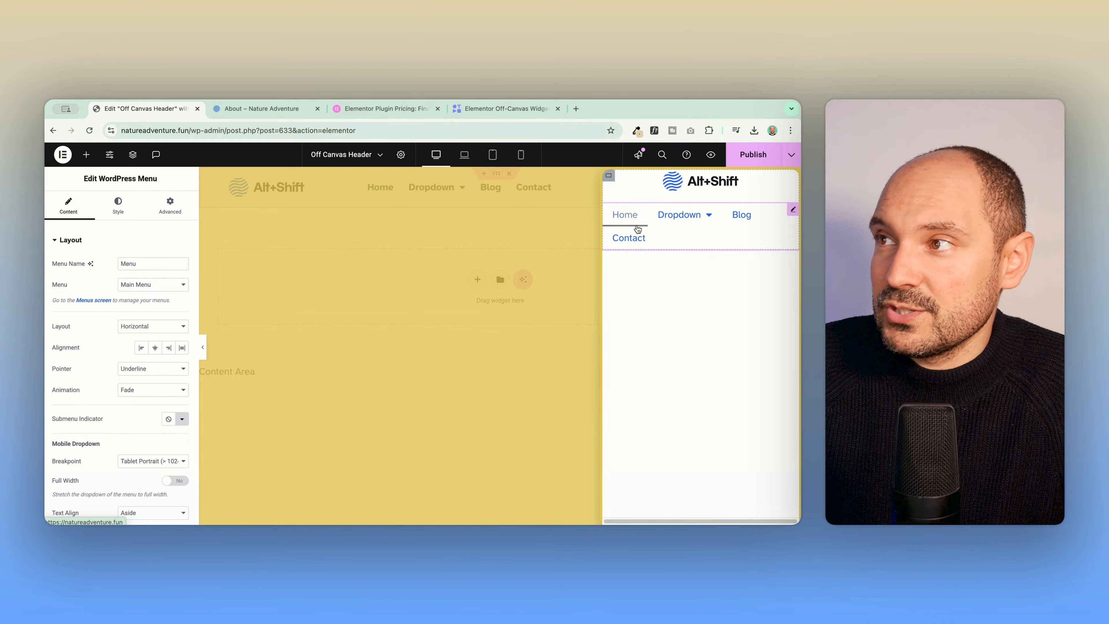
- Set the off-canvas WordPress Menu's layout to Vertical
{"action": "mouse_move", "coordinate": [666, 228]}
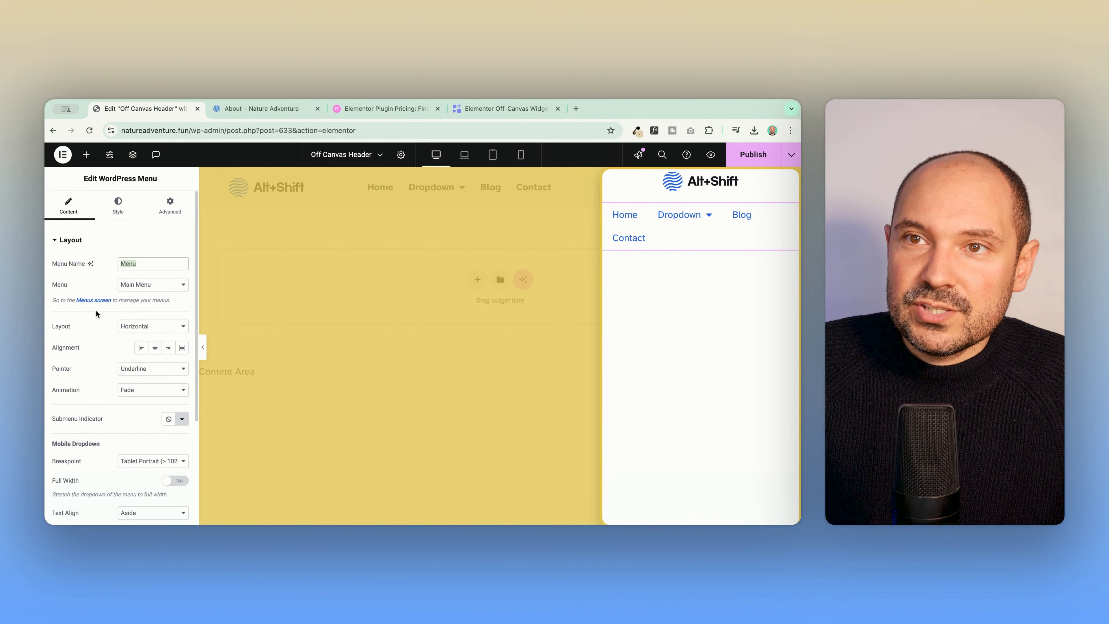
{"action": "scroll", "coordinate": [94, 306], "scroll_direction": "down", "scroll_amount": 5}
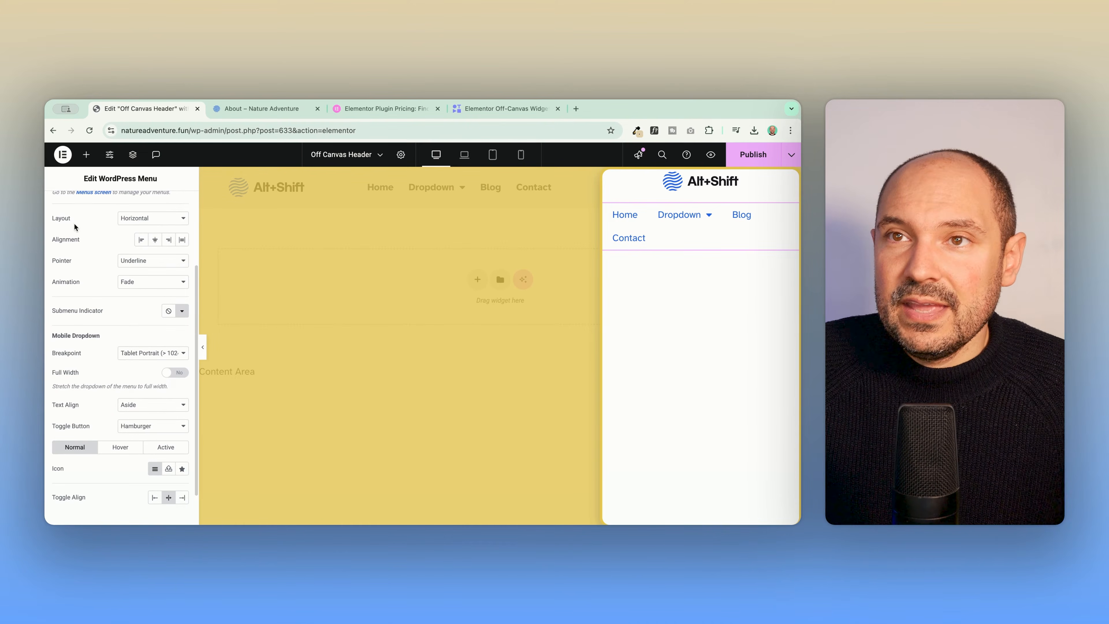
{"action": "left_click", "coordinate": [140, 219]}
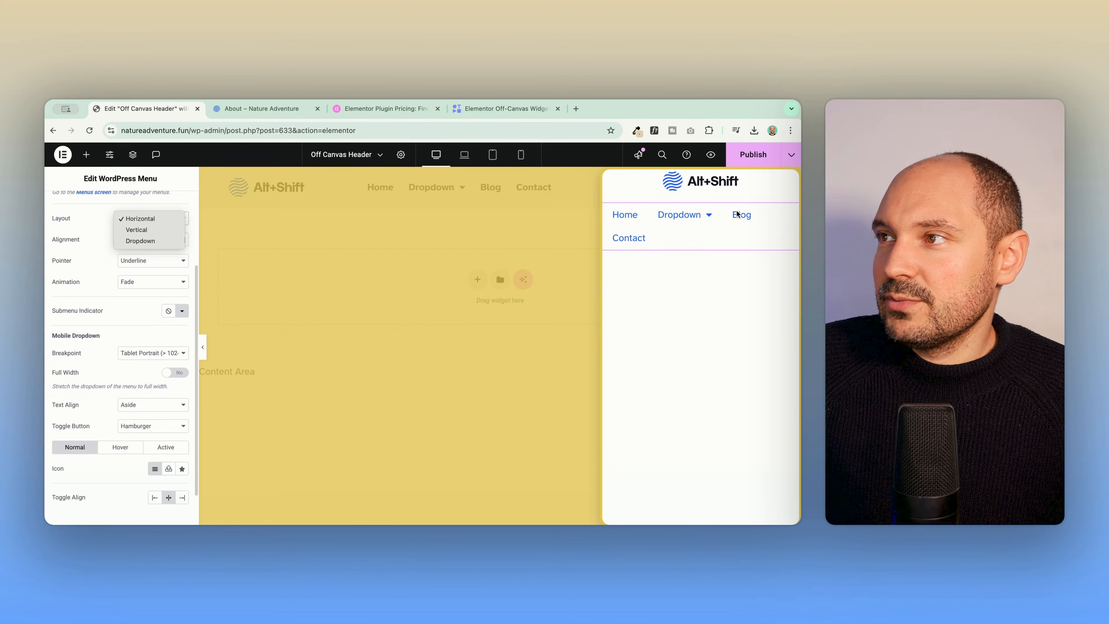
{"action": "left_click", "coordinate": [141, 229]}
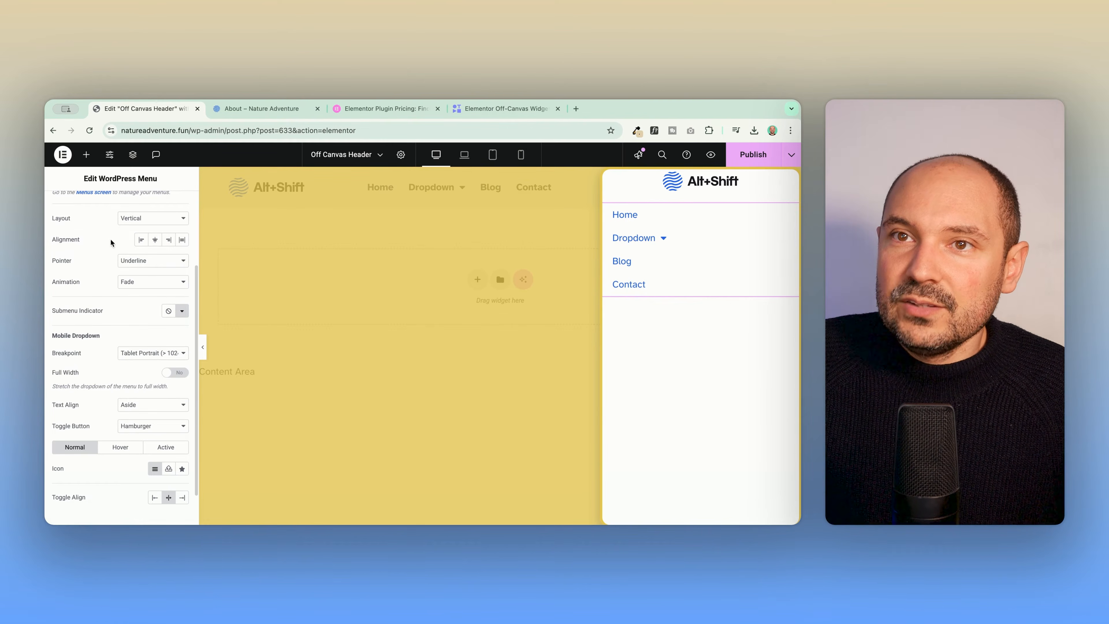
- Set the WordPress Menu's layout to Dropdown and its Toggle Button to None
{"action": "left_click", "coordinate": [135, 217]}
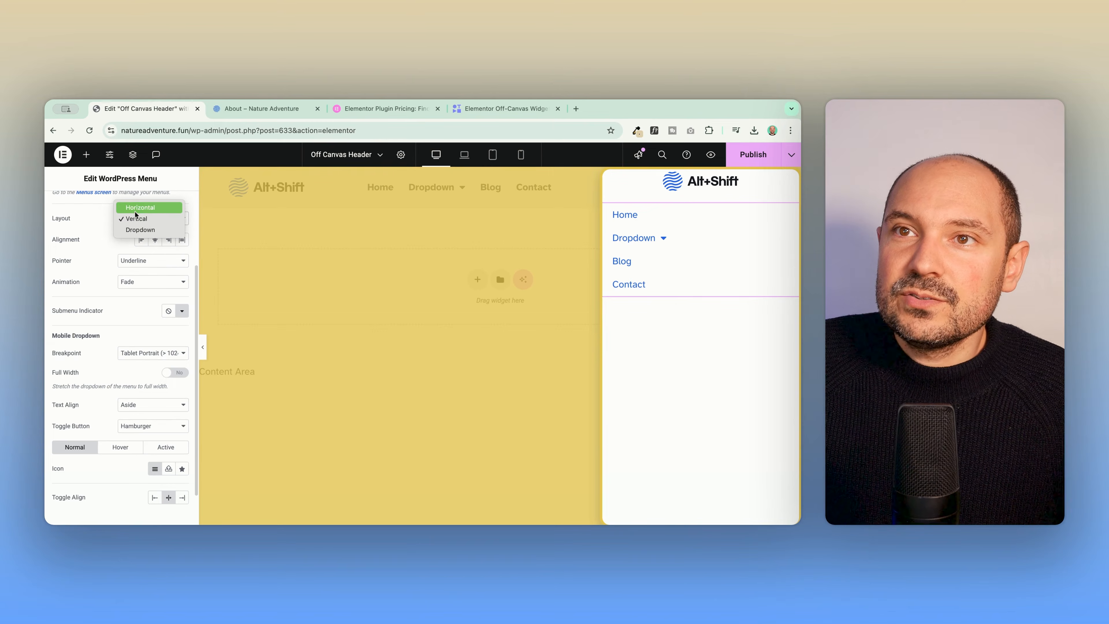
{"action": "left_click", "coordinate": [140, 230]}
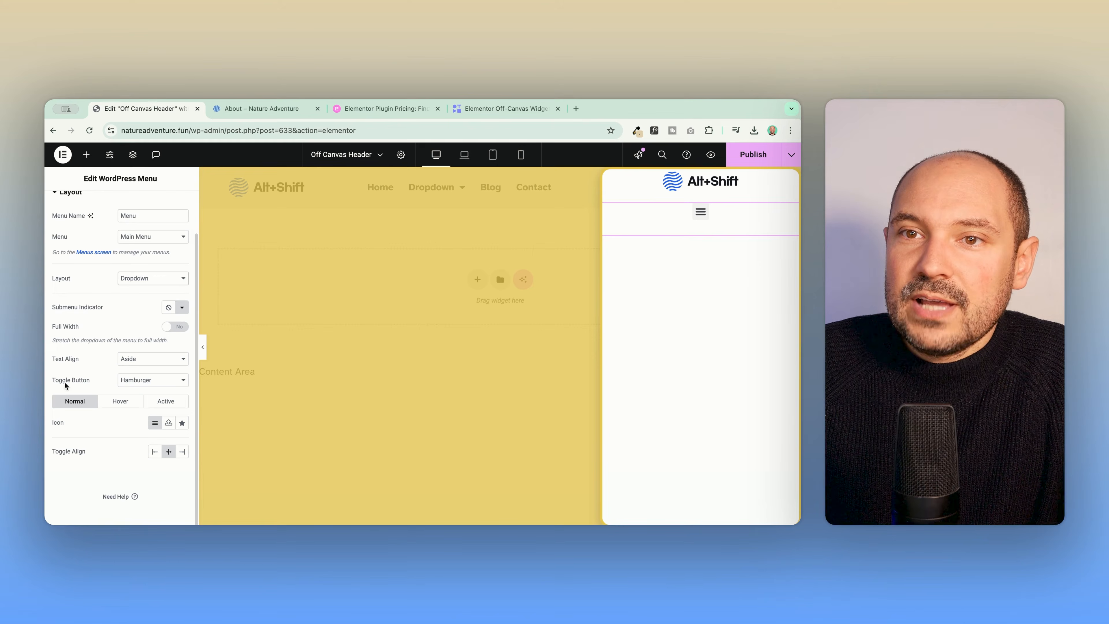
{"action": "left_click", "coordinate": [141, 389]}
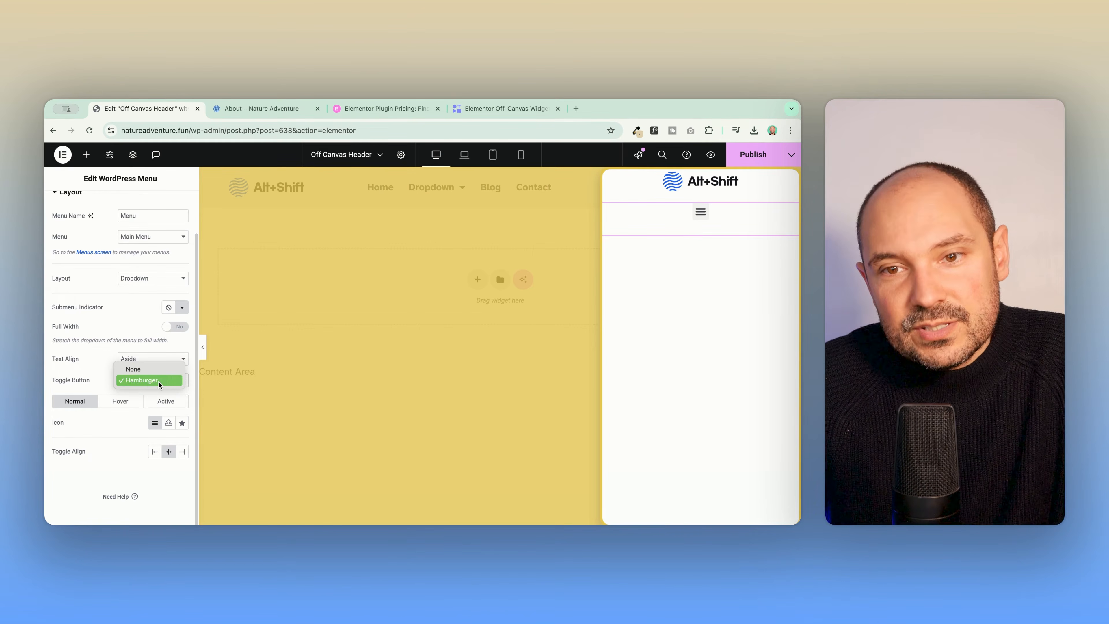
{"action": "left_click", "coordinate": [133, 367]}
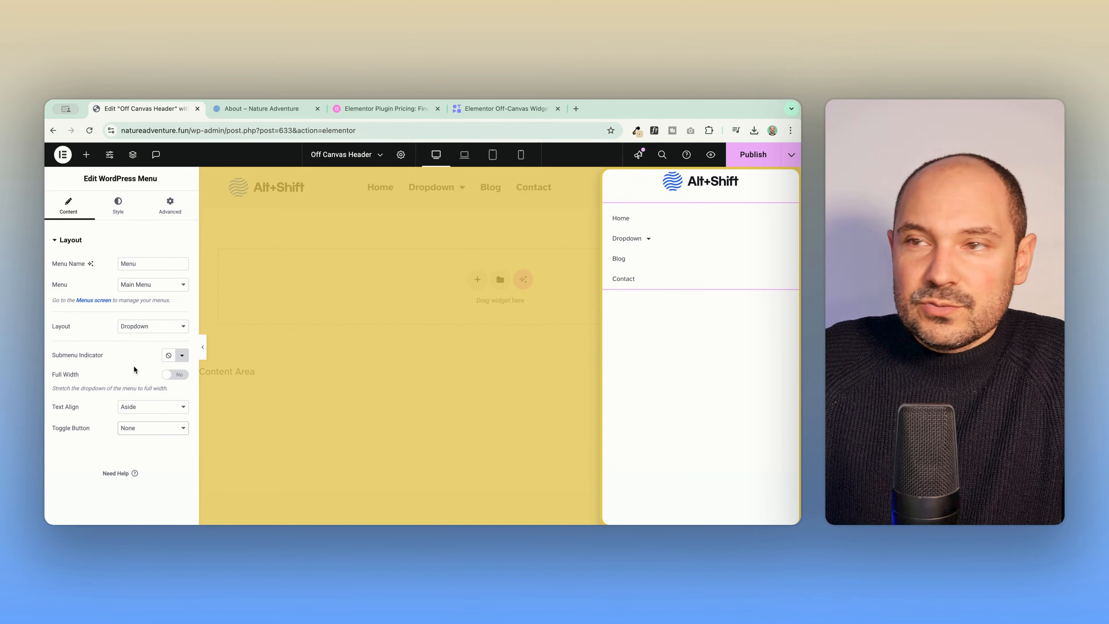
- Test the off-canvas menu's Dropdown item by expanding and collapsing its submenu
{"action": "left_click", "coordinate": [648, 239]}
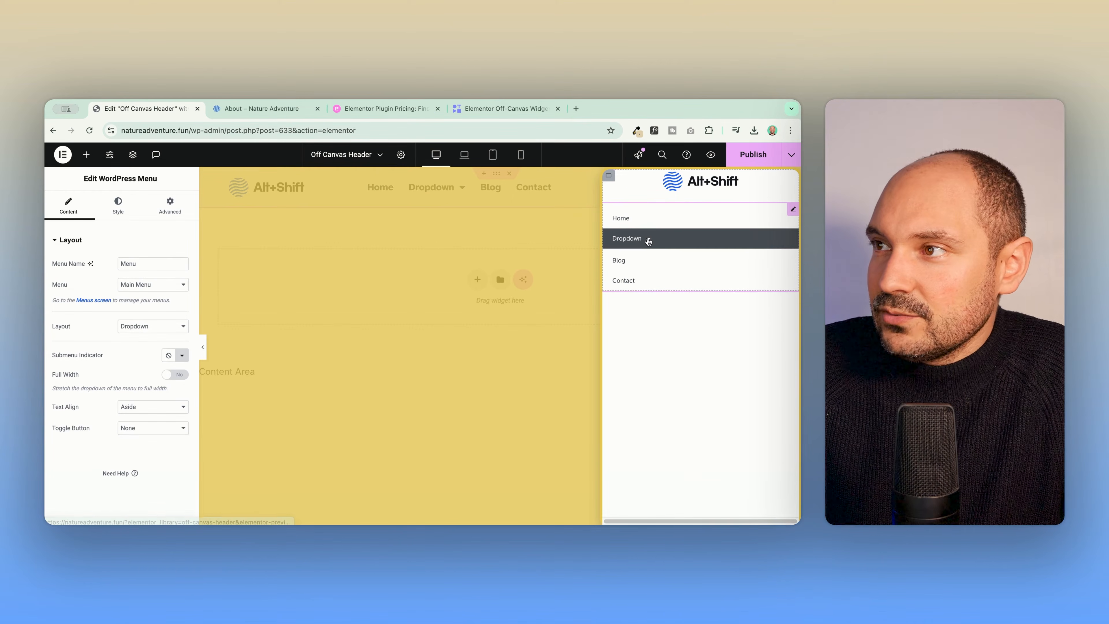
{"action": "left_click", "coordinate": [649, 239]}
{"action": "left_click", "coordinate": [649, 240]}
{"action": "left_click", "coordinate": [648, 240]}
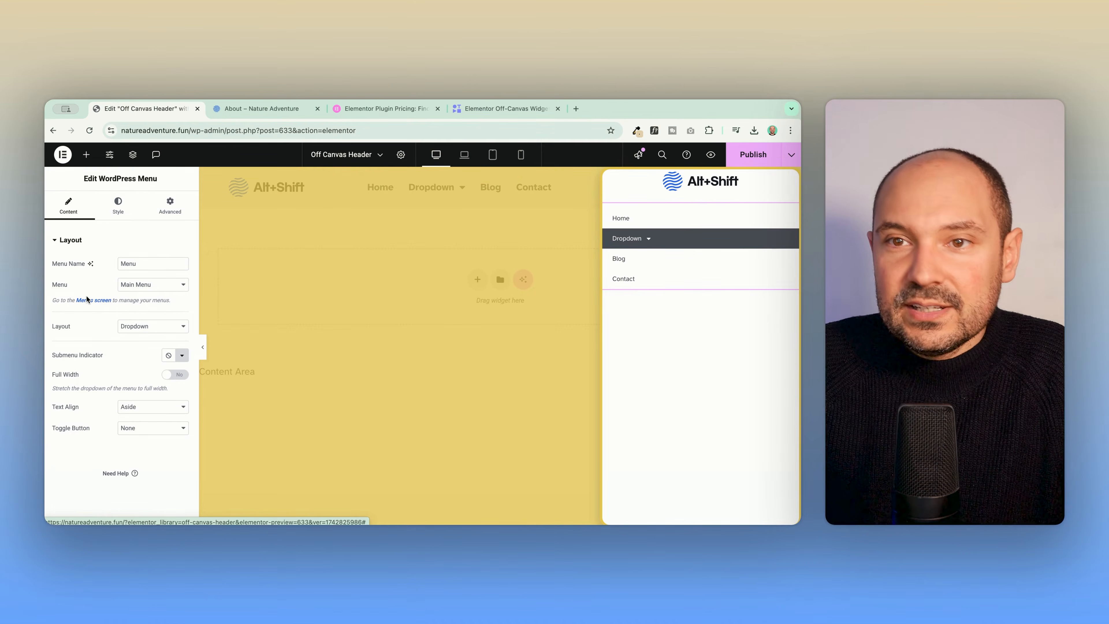
- Set the off-canvas menu's Text Align to Center, keep Toggle Button at None, and try Full Width on and off
{"action": "left_click", "coordinate": [141, 411]}
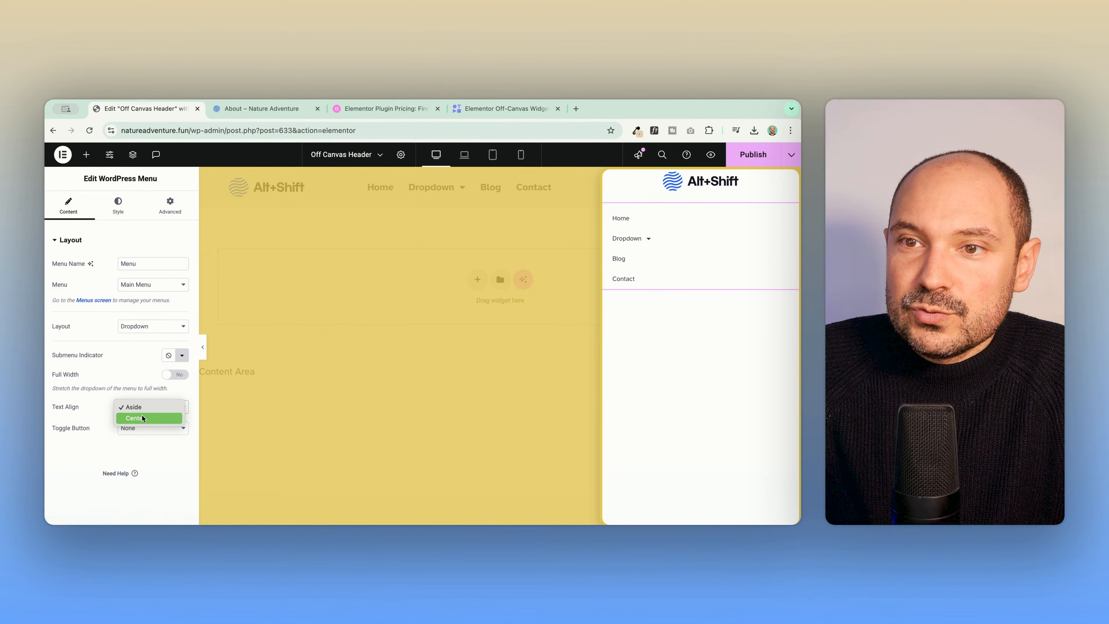
{"action": "left_click", "coordinate": [139, 418]}
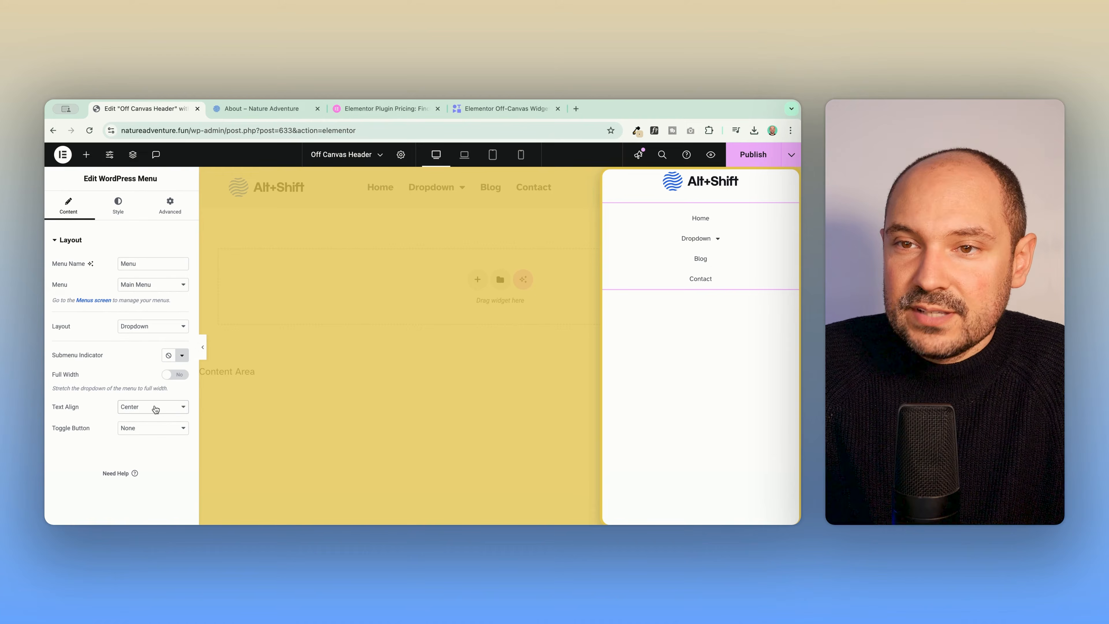
{"action": "left_click", "coordinate": [151, 427]}
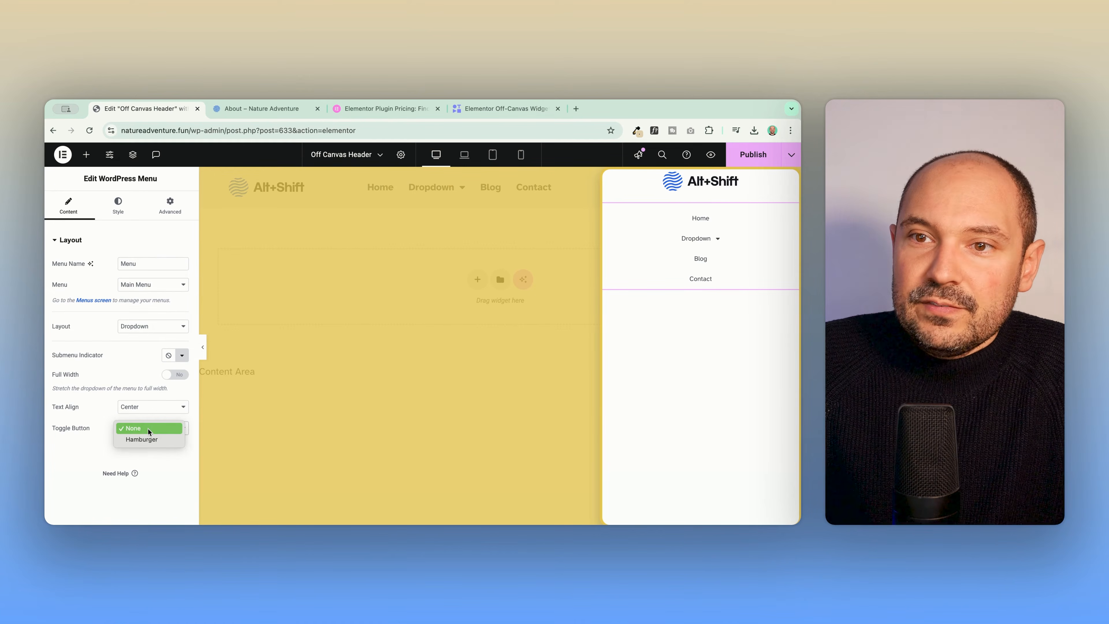
{"action": "left_click", "coordinate": [151, 427]}
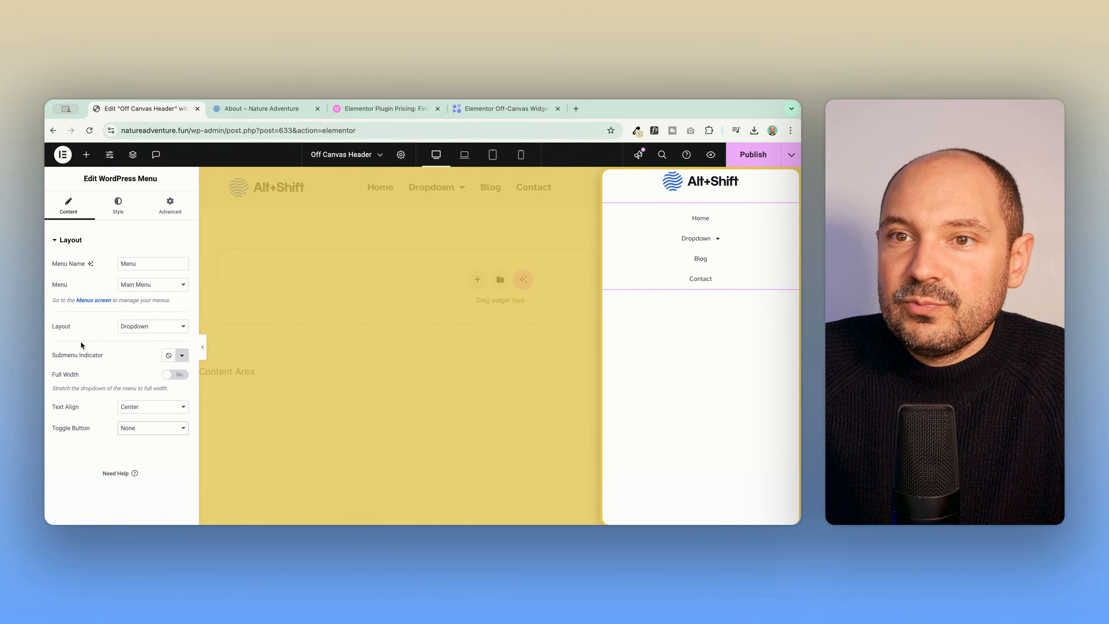
{"action": "left_click", "coordinate": [172, 374]}
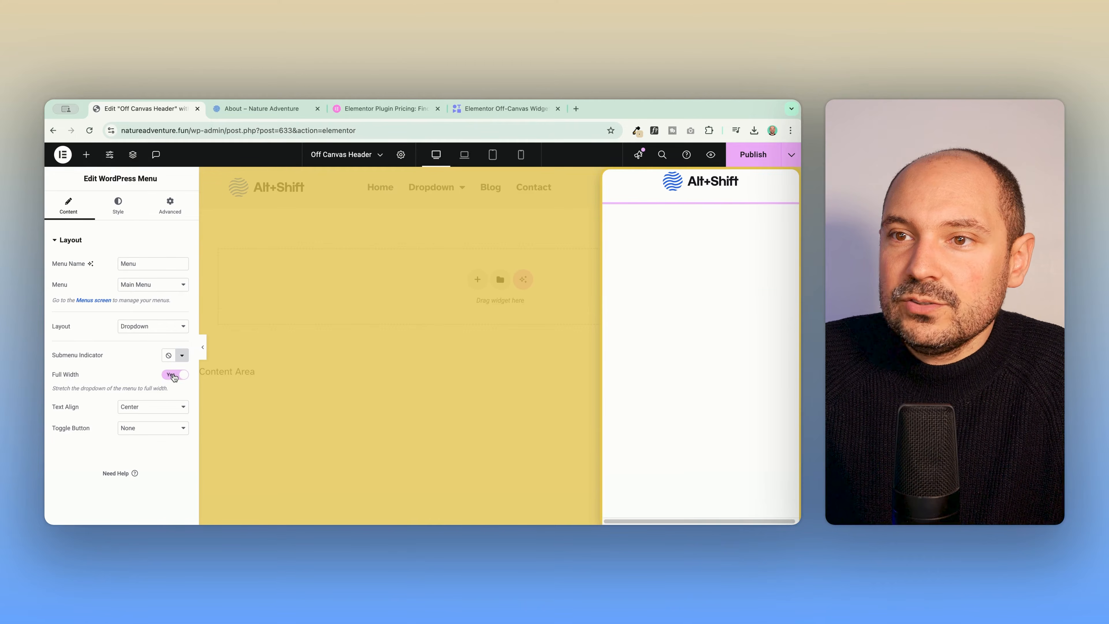
{"action": "left_click", "coordinate": [174, 374]}
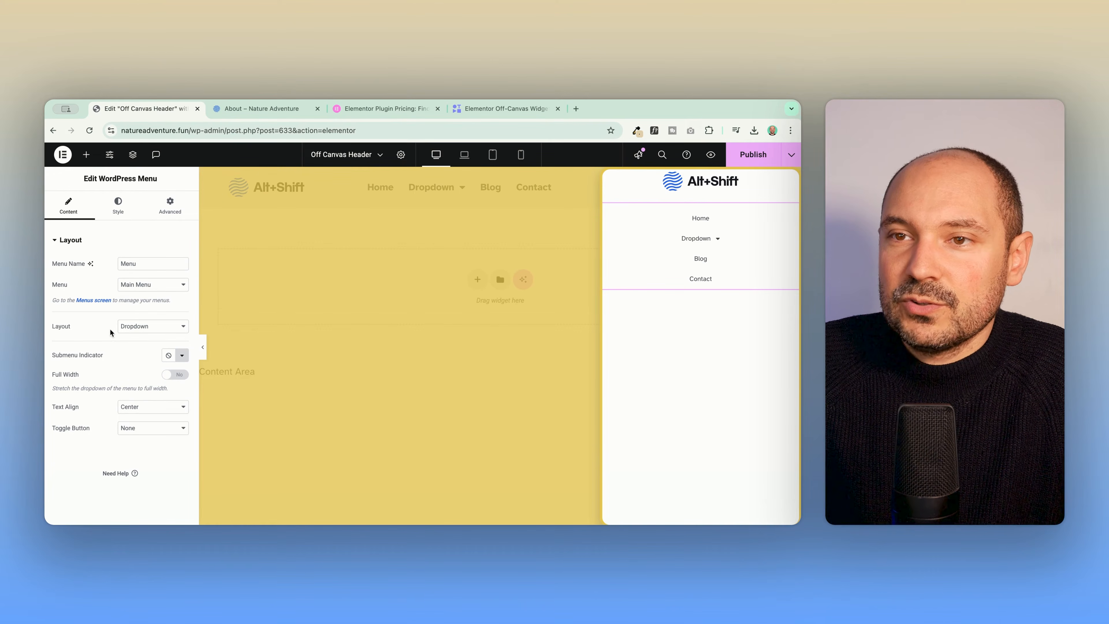
- Set the menu's normal-state text to the global Titles base color and its background to fully transparent (#02010100)
{"action": "left_click", "coordinate": [120, 212]}
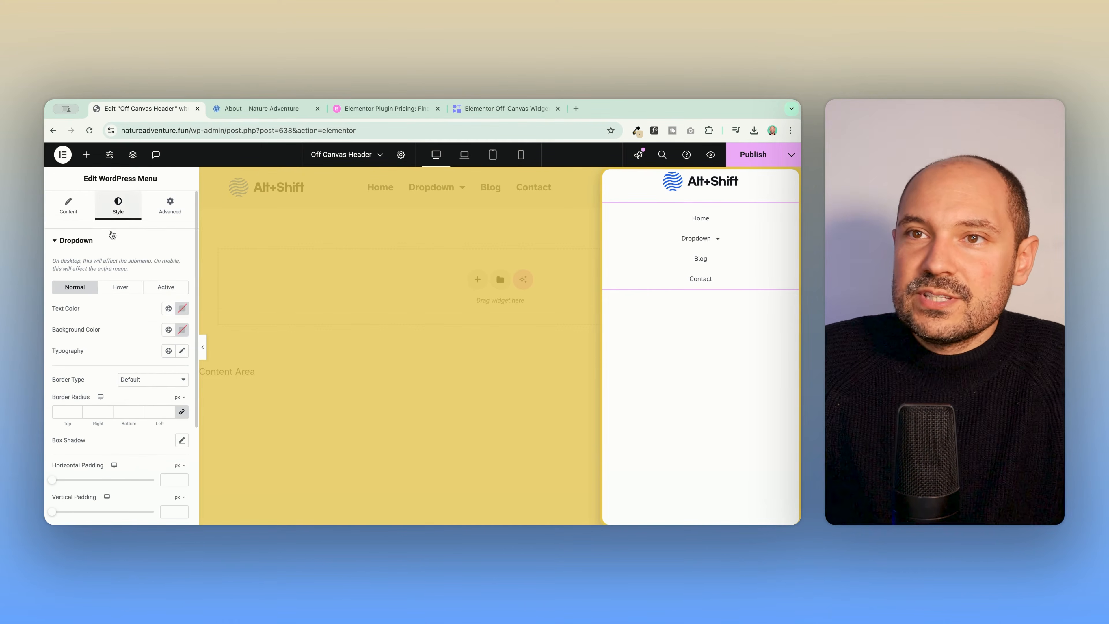
{"action": "left_click", "coordinate": [124, 289]}
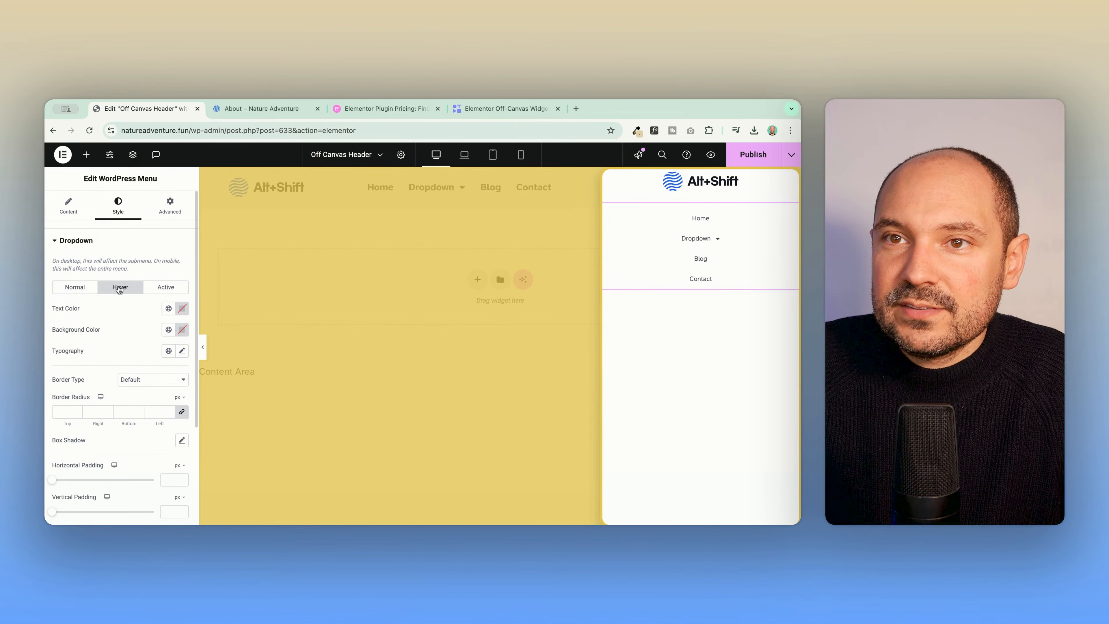
{"action": "left_click", "coordinate": [75, 287]}
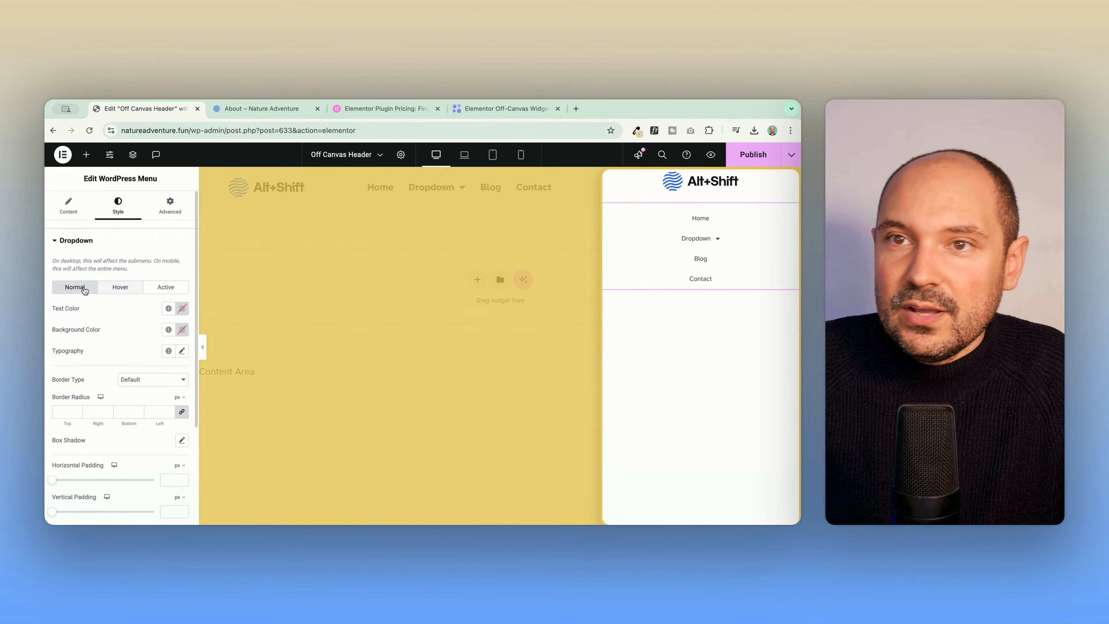
{"action": "left_click", "coordinate": [168, 308]}
{"action": "left_click", "coordinate": [87, 395]}
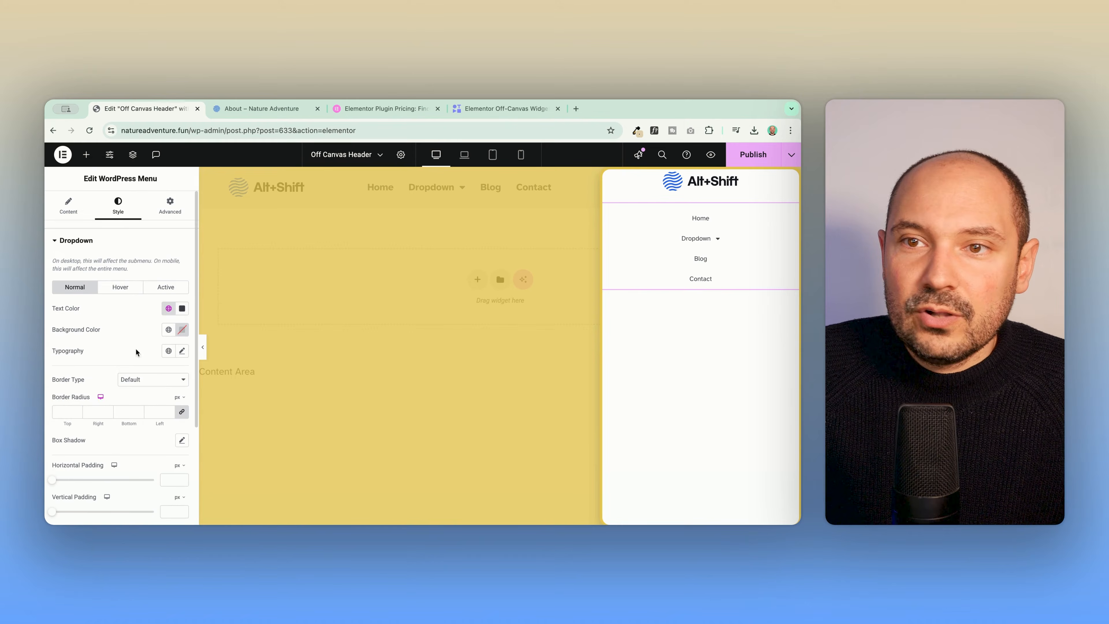
{"action": "left_click", "coordinate": [169, 330]}
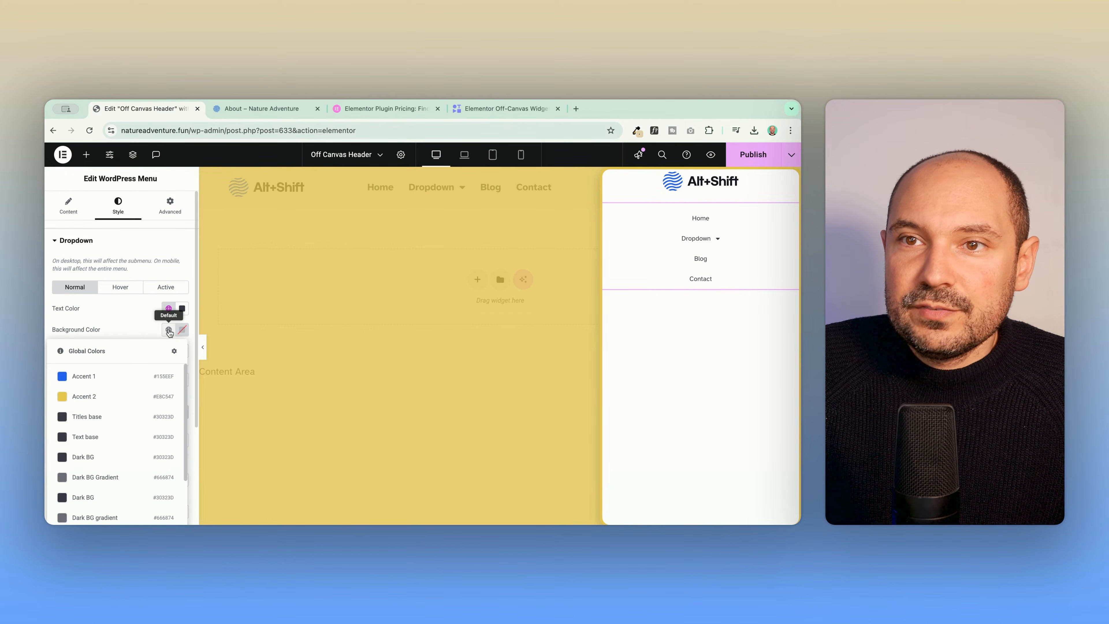
{"action": "left_click", "coordinate": [169, 331]}
{"action": "left_click", "coordinate": [182, 329]}
{"action": "left_click_drag", "start_coordinate": [235, 462], "coordinate": [112, 466]}
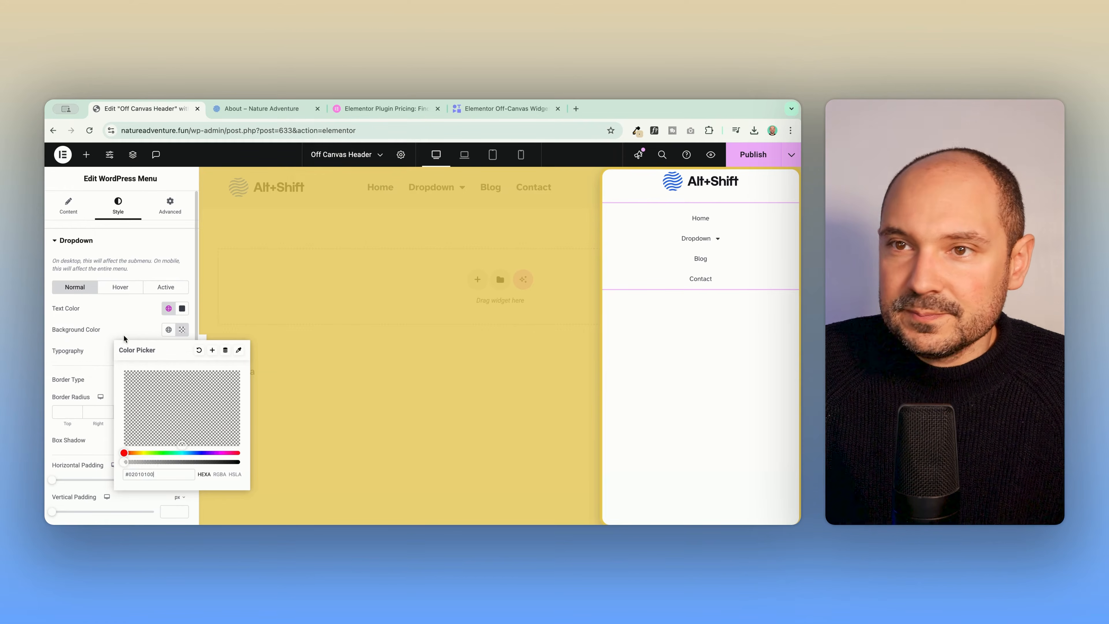
- Make the menu's hover-state background fully transparent (#02010100) and set its hover text to the global Accent 2 color
{"action": "left_click", "coordinate": [123, 287]}
{"action": "left_click", "coordinate": [182, 330]}
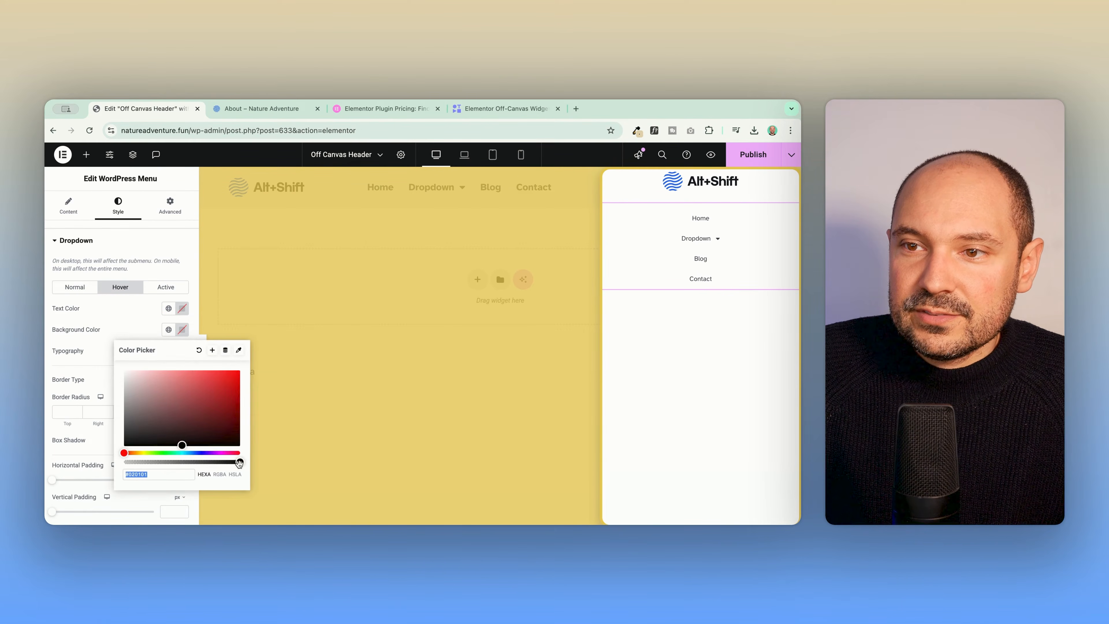
{"action": "left_click_drag", "start_coordinate": [239, 463], "coordinate": [104, 469]}
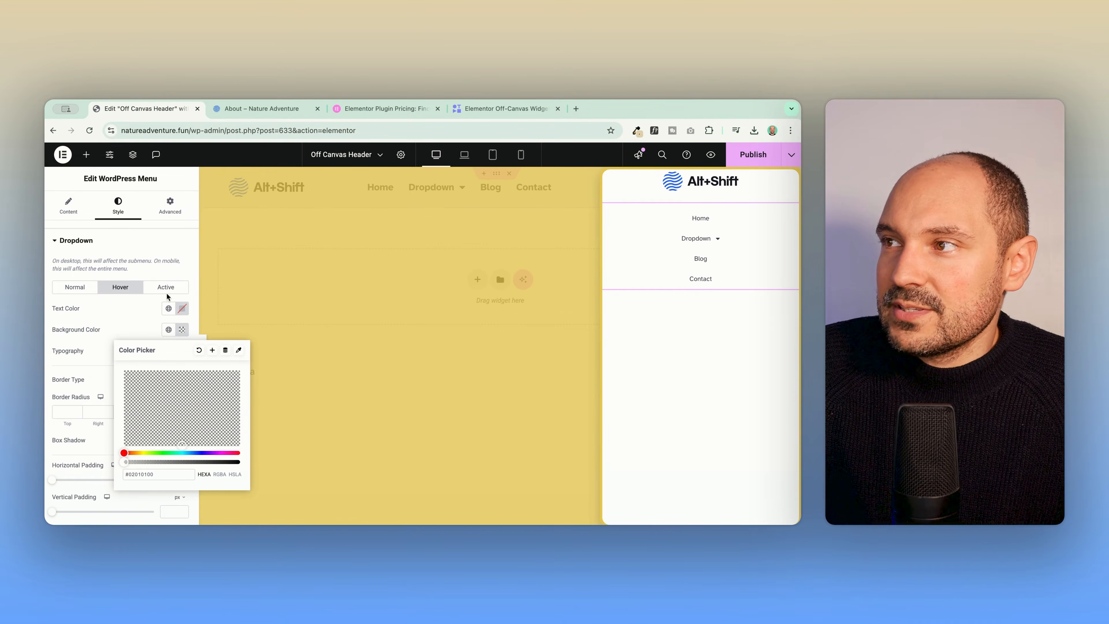
{"action": "left_click", "coordinate": [168, 308]}
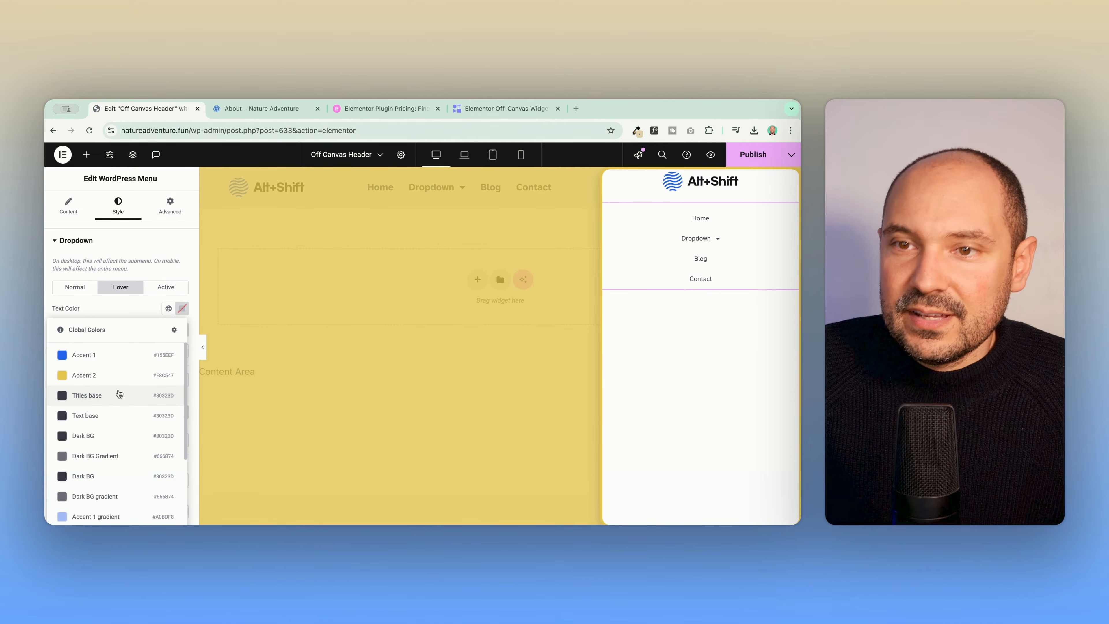
{"action": "left_click", "coordinate": [102, 417]}
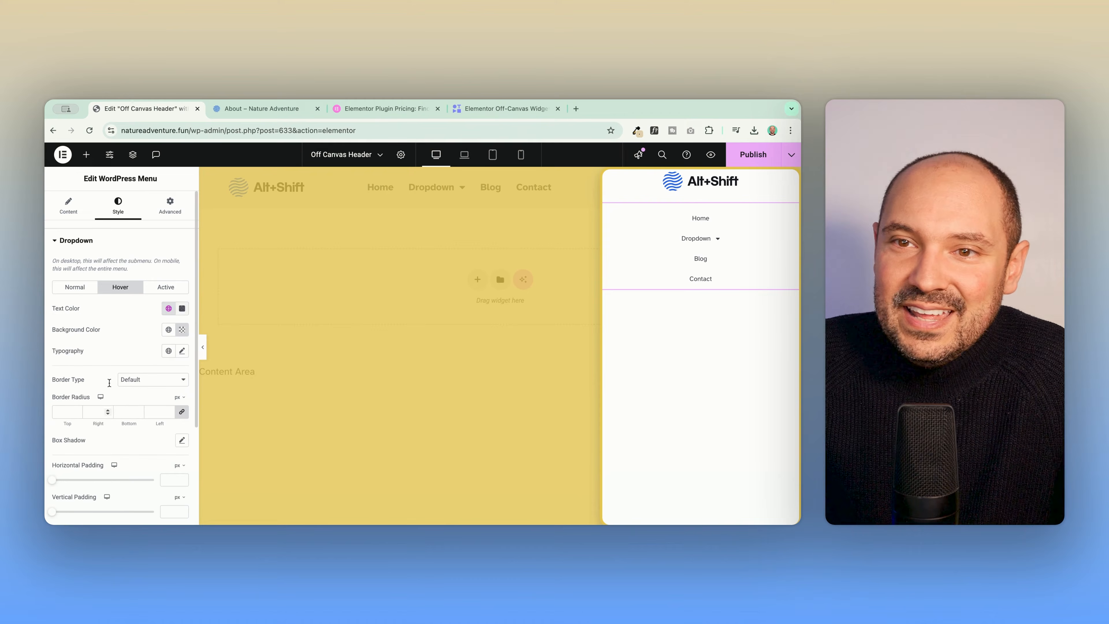
{"action": "left_click", "coordinate": [168, 313]}
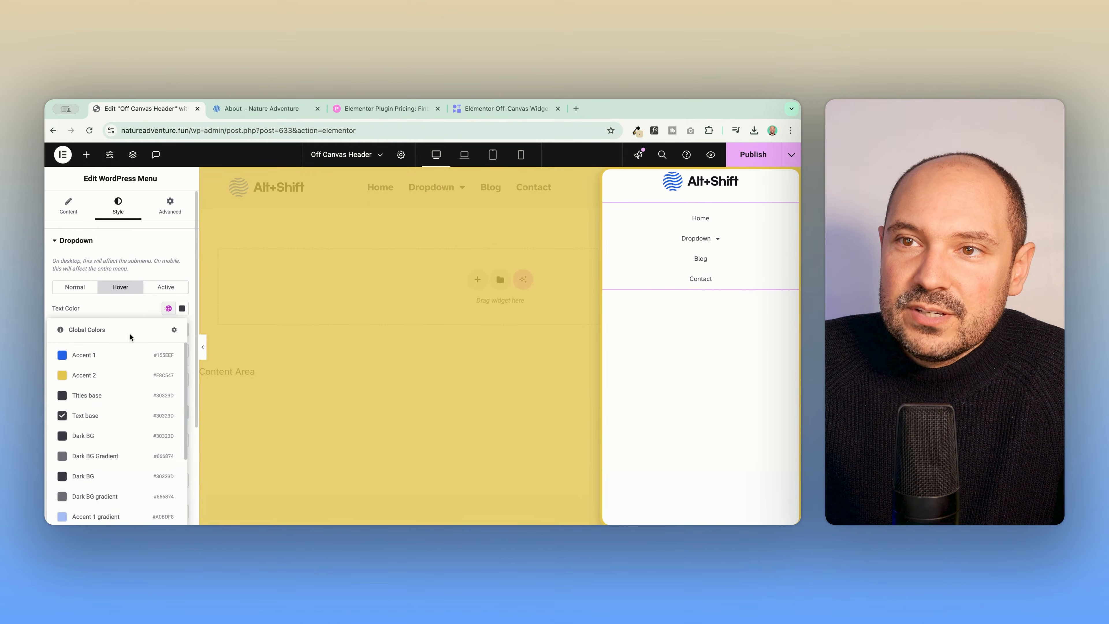
{"action": "left_click", "coordinate": [93, 376]}
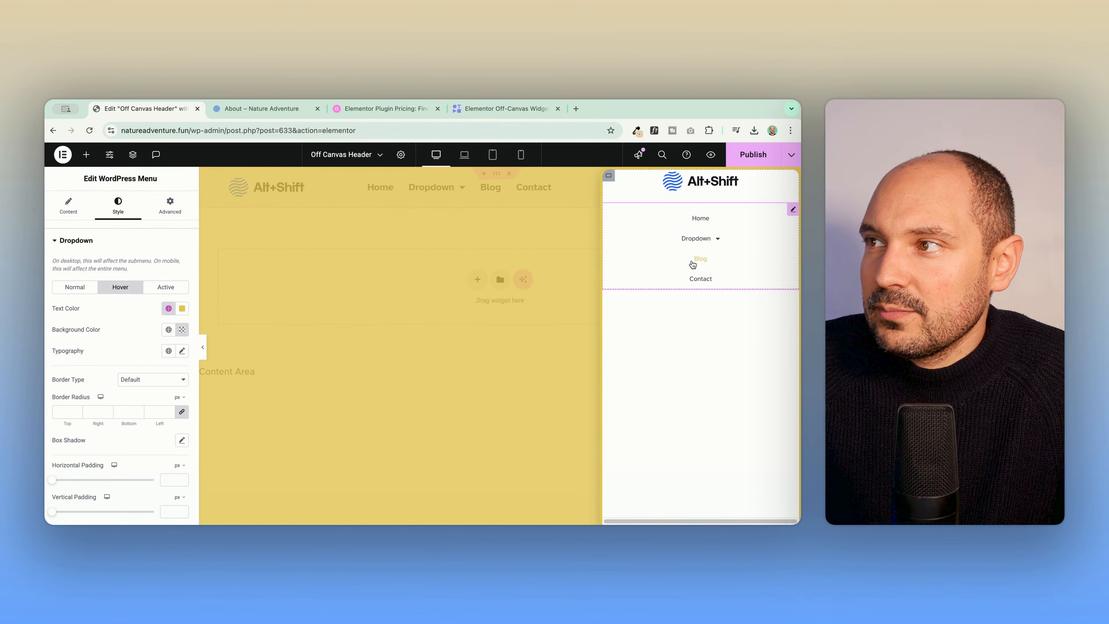
- Set the menu's active-state text to the global Accent 2 color and make its active background fully transparent
{"action": "left_click", "coordinate": [165, 287]}
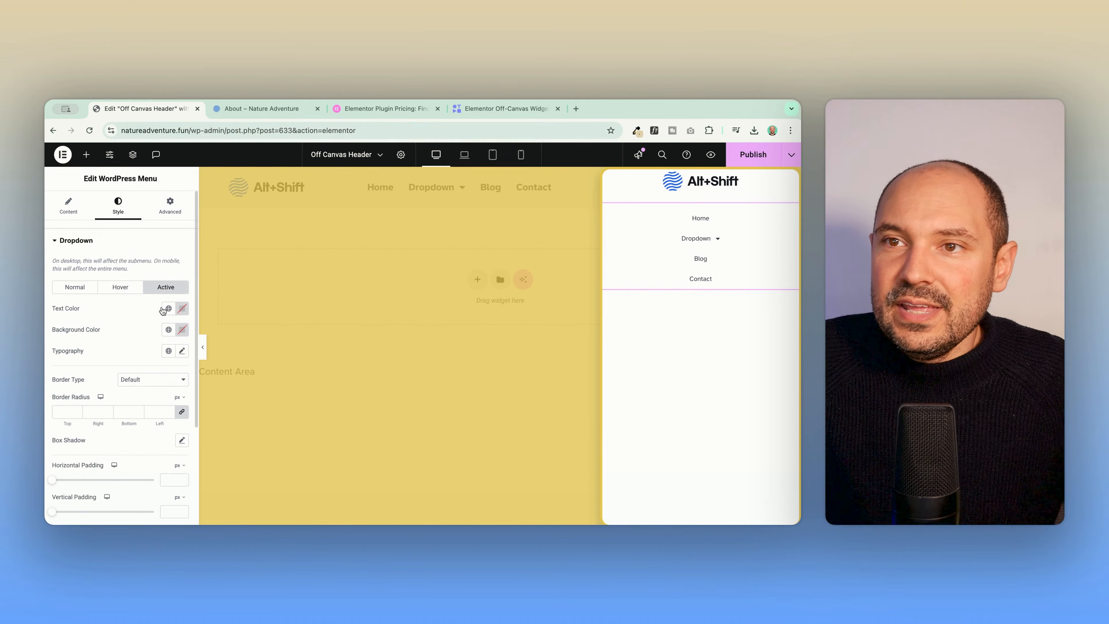
{"action": "left_click", "coordinate": [169, 308]}
{"action": "left_click", "coordinate": [93, 377]}
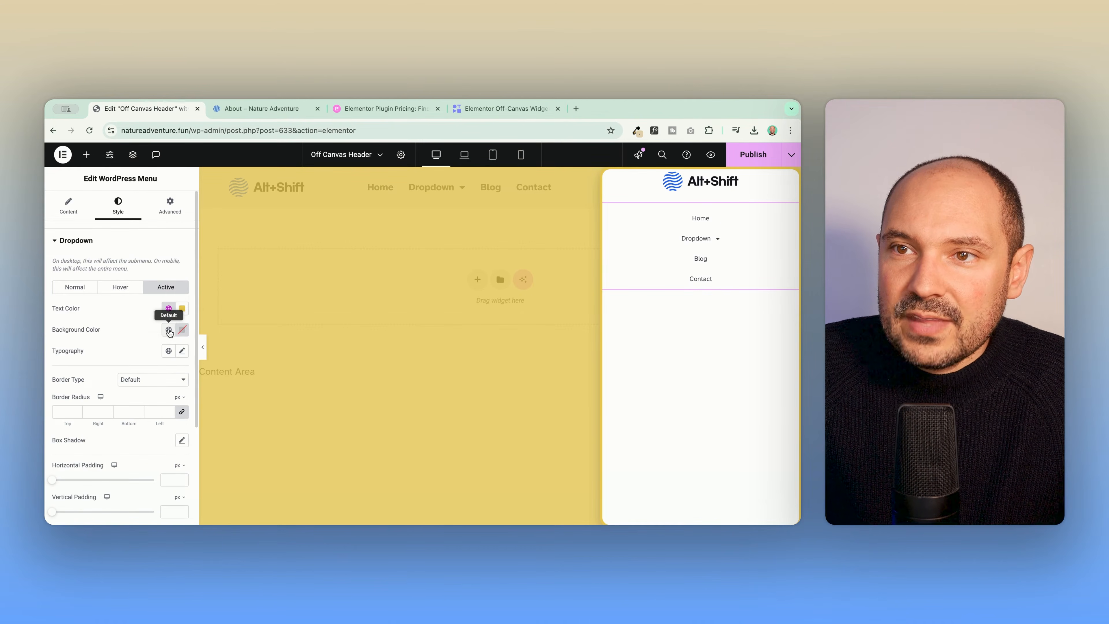
{"action": "left_click", "coordinate": [169, 330]}
{"action": "left_click", "coordinate": [169, 330]}
{"action": "left_click", "coordinate": [182, 330]}
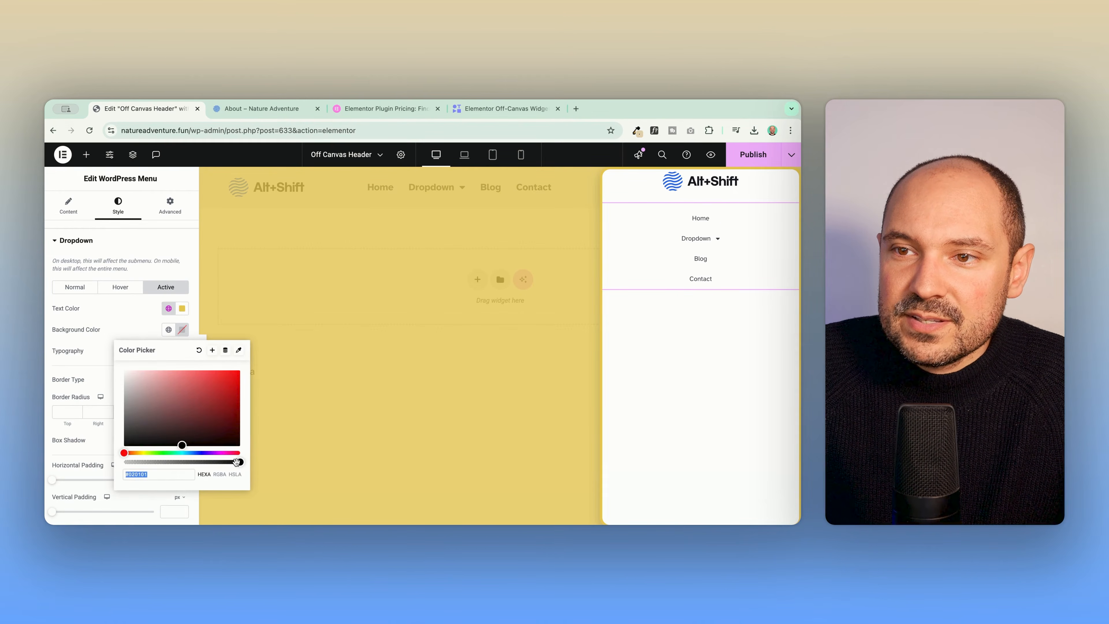
{"action": "left_click_drag", "start_coordinate": [236, 462], "coordinate": [103, 456]}
{"action": "left_click", "coordinate": [131, 321]}
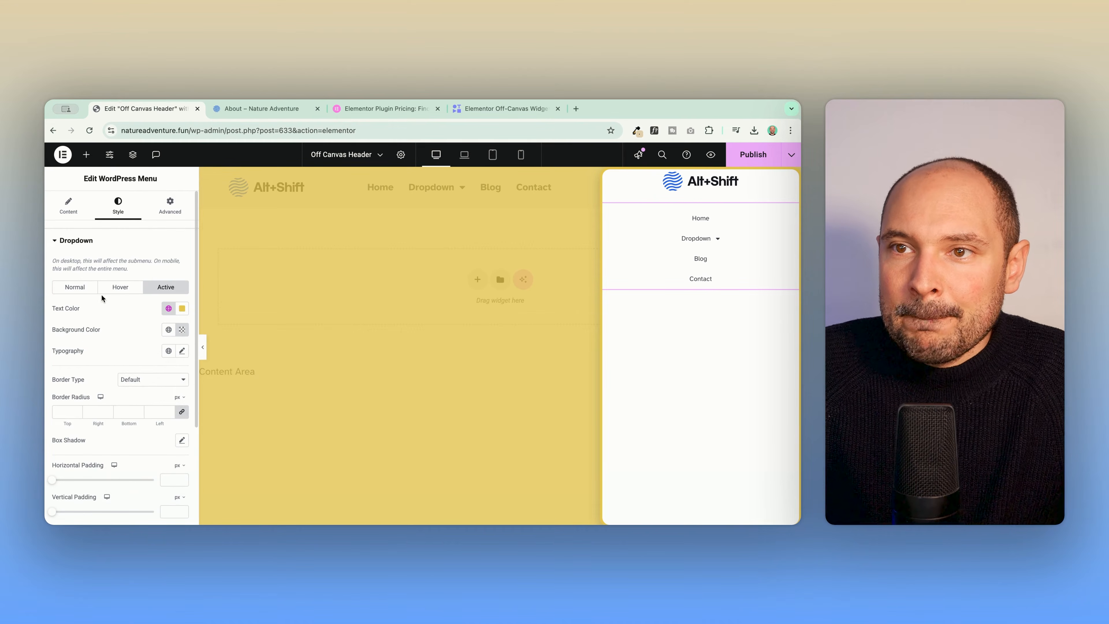
- Apply a larger, bold global typography preset to the off-canvas menu items
{"action": "left_click", "coordinate": [81, 291]}
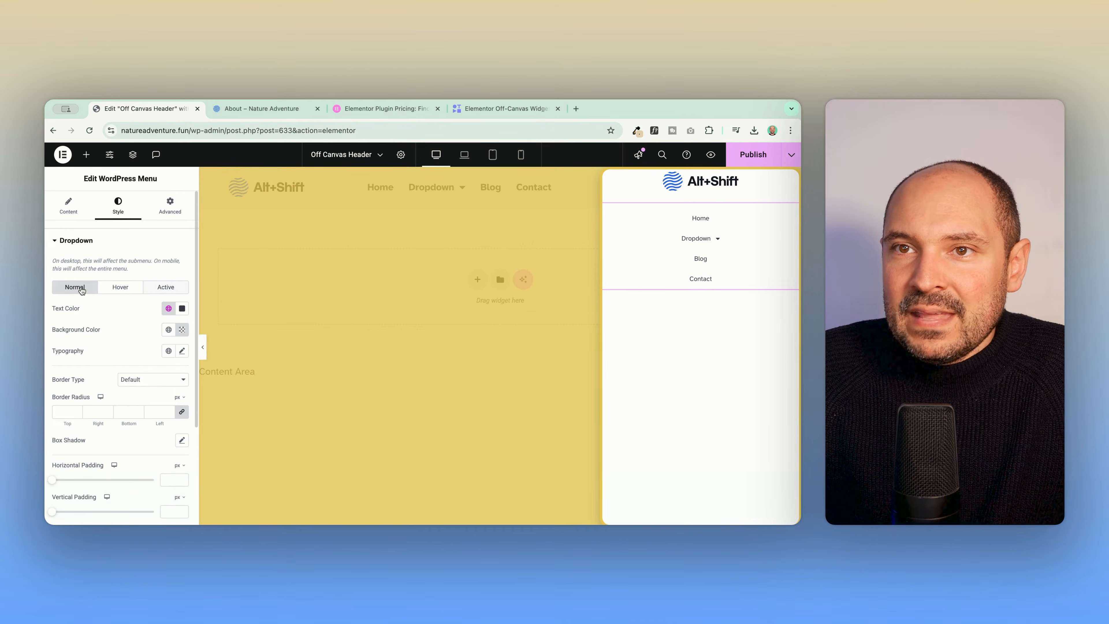
{"action": "left_click", "coordinate": [170, 352]}
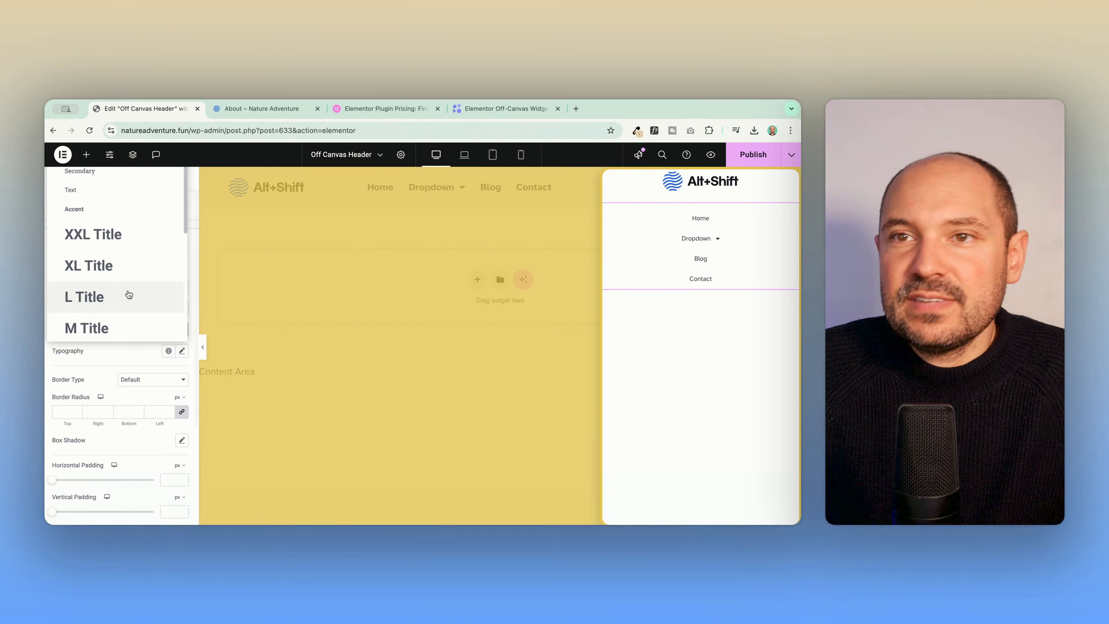
{"action": "scroll", "coordinate": [126, 293], "scroll_direction": "down", "scroll_amount": 5}
{"action": "scroll", "coordinate": [97, 252], "scroll_direction": "up", "scroll_amount": 2}
{"action": "left_click", "coordinate": [97, 223]}
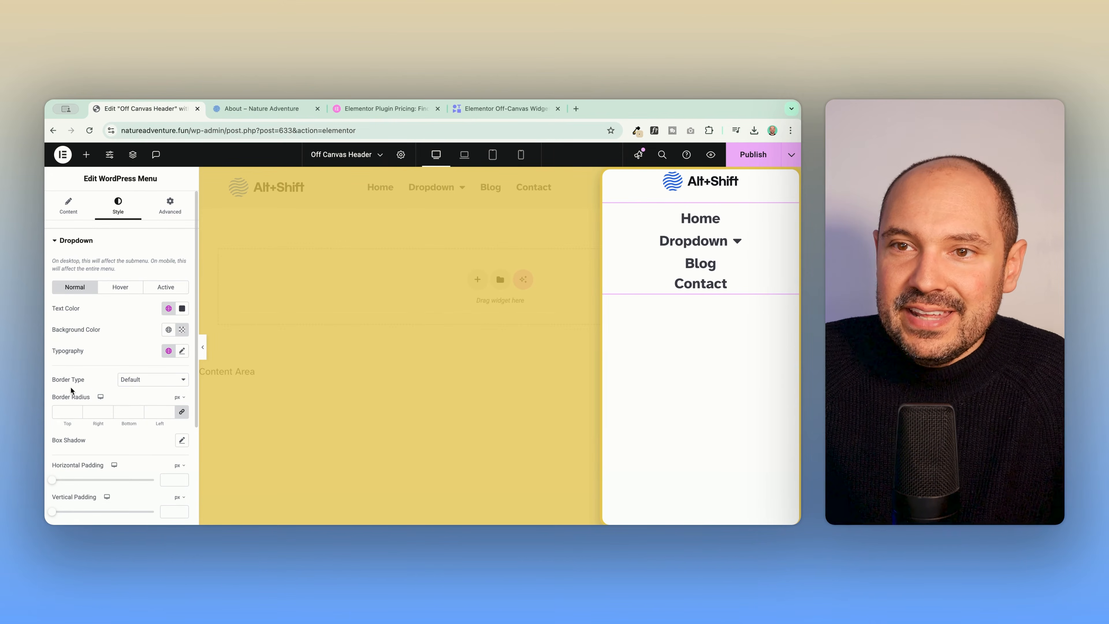
- Set the menu items' Vertical Padding to 20 px
{"action": "scroll", "coordinate": [112, 354], "scroll_direction": "down", "scroll_amount": 3}
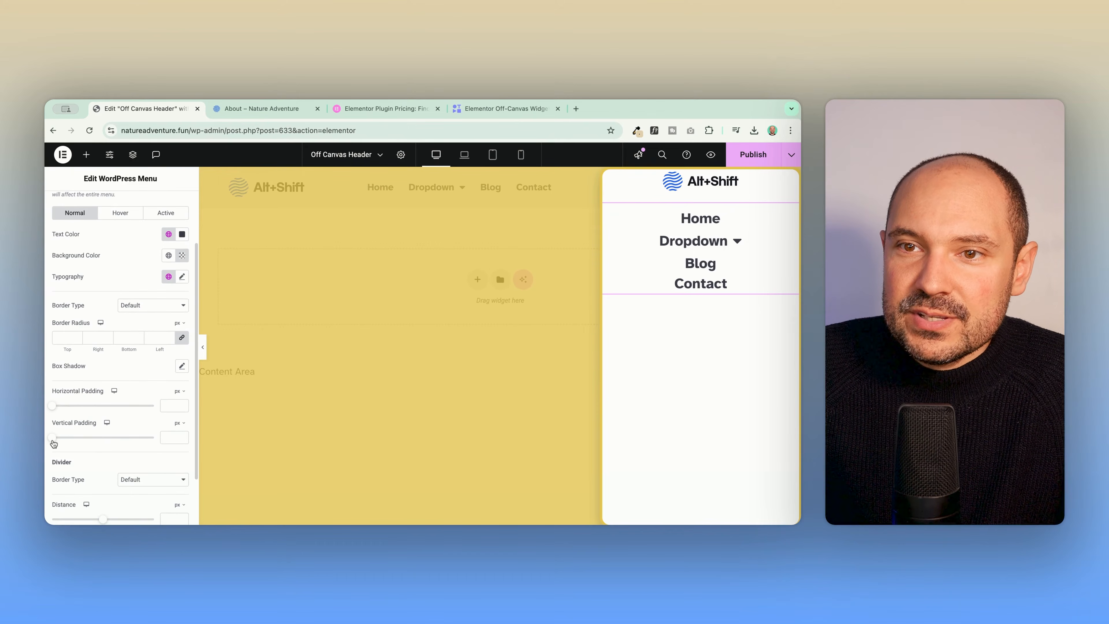
{"action": "left_click", "coordinate": [173, 438]}
{"action": "type", "text": "20"}
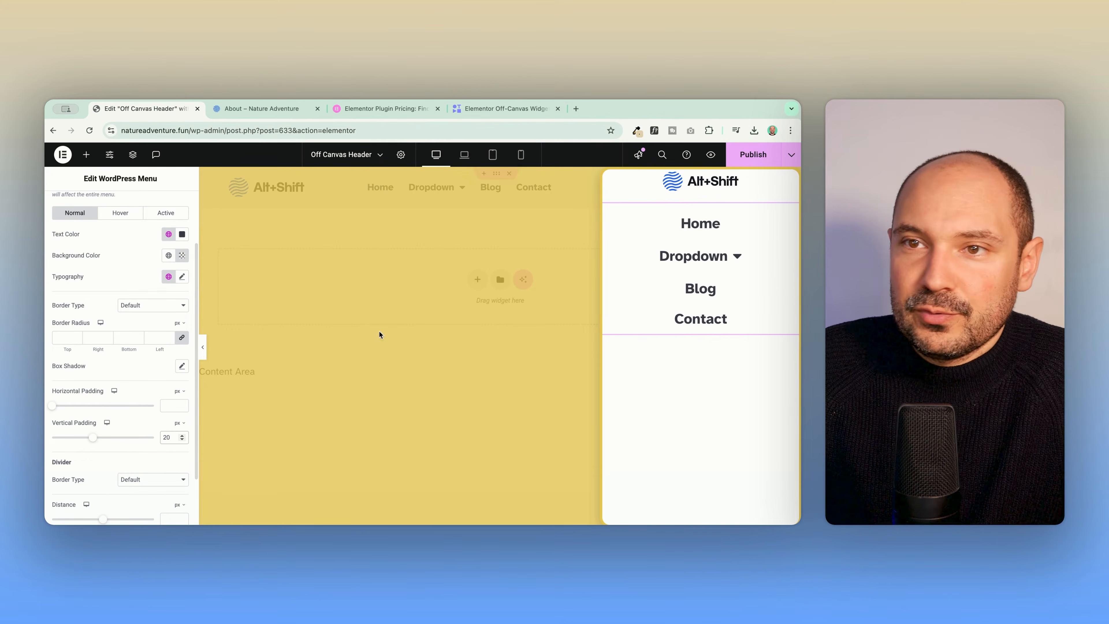
- Expand and collapse the Dropdown item's submenu to check its hover and highlight colors, and review the menu's content settings
{"action": "left_click", "coordinate": [734, 258]}
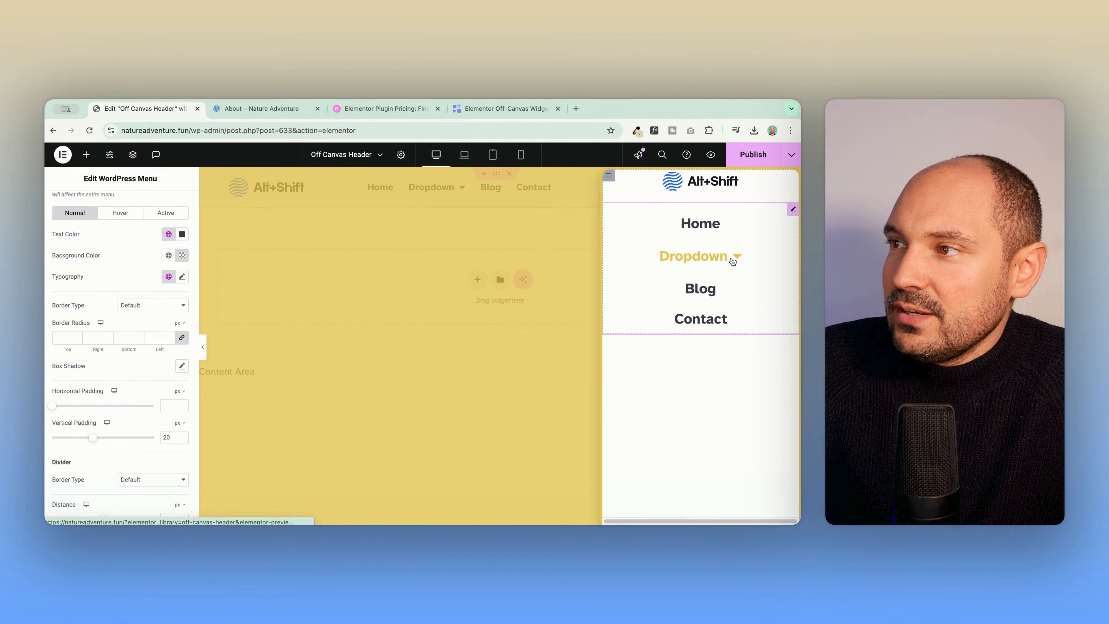
{"action": "left_click", "coordinate": [734, 257]}
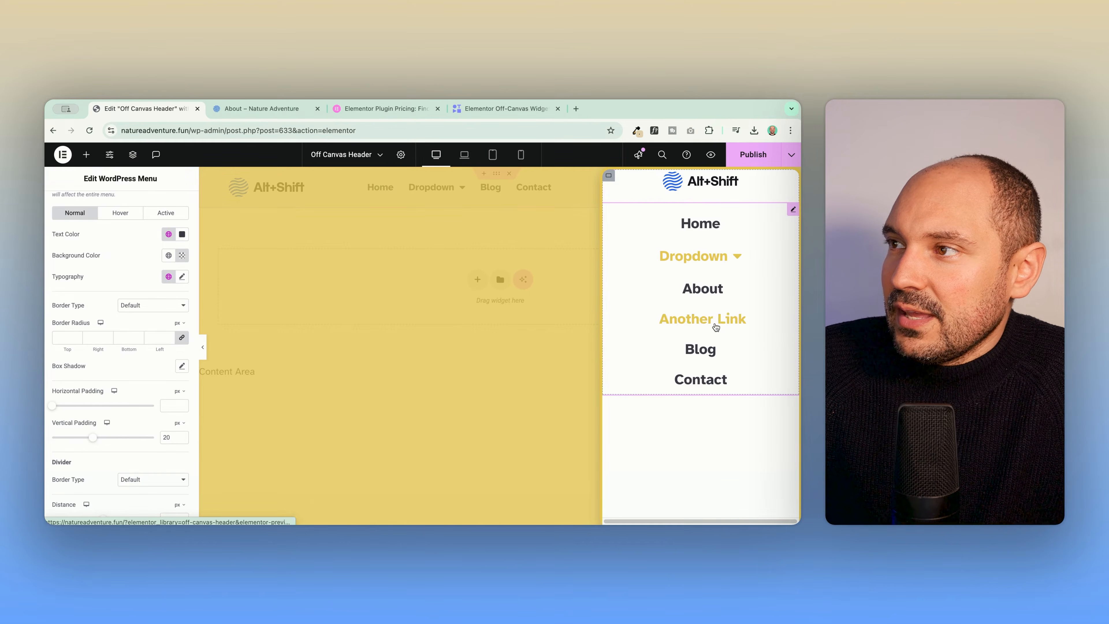
{"action": "left_click", "coordinate": [722, 261]}
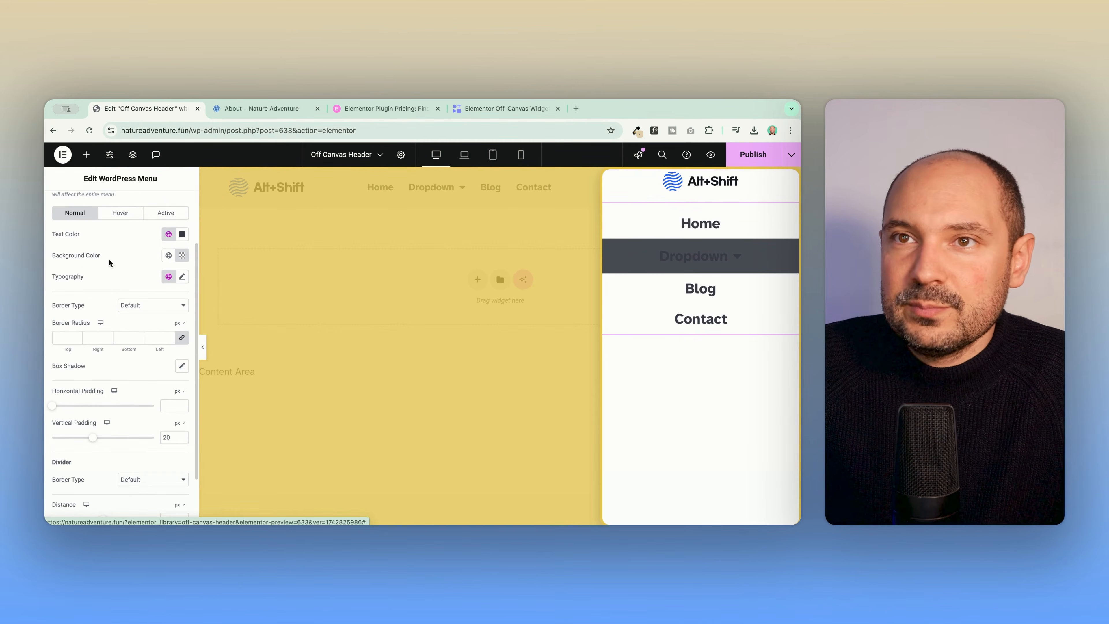
{"action": "scroll", "coordinate": [109, 259], "scroll_direction": "up", "scroll_amount": 5}
{"action": "left_click", "coordinate": [68, 206]}
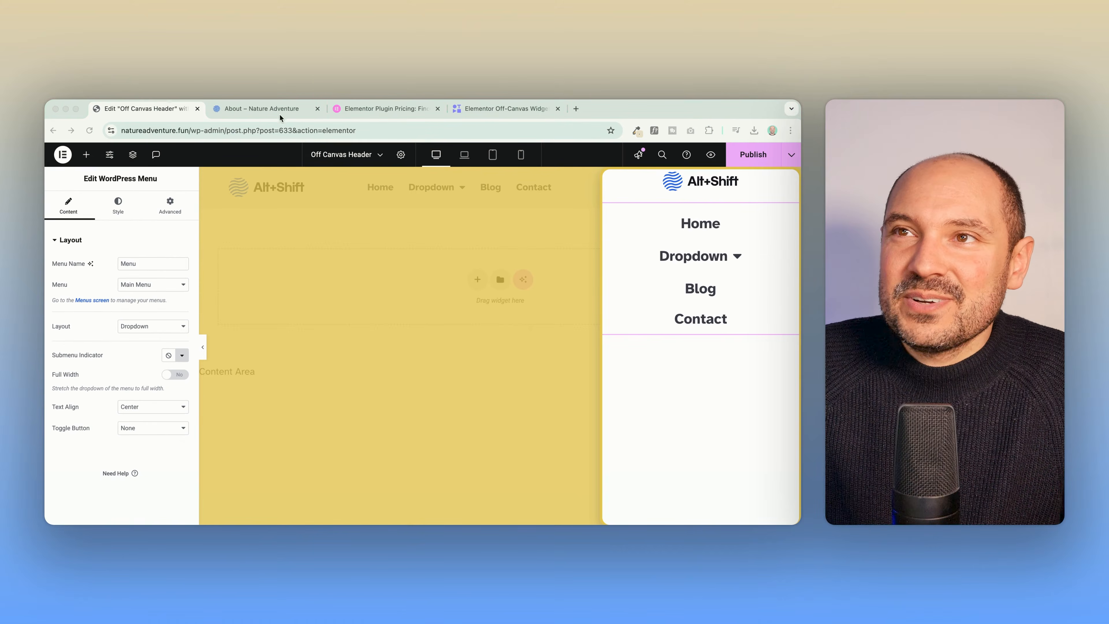
{"action": "left_click", "coordinate": [722, 260]}
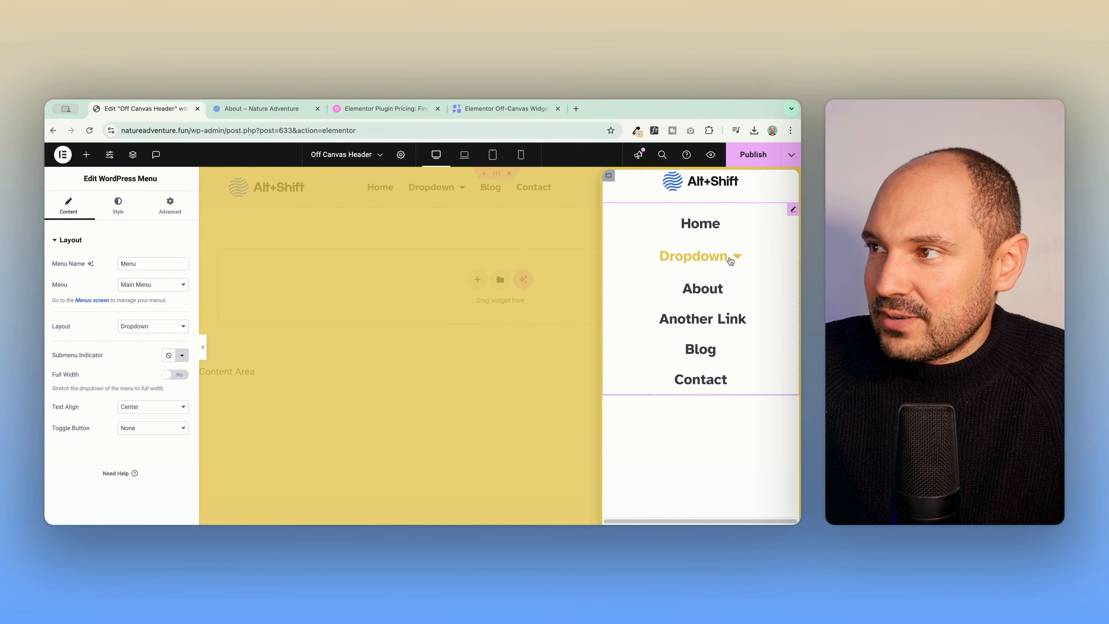
{"action": "left_click", "coordinate": [722, 260]}
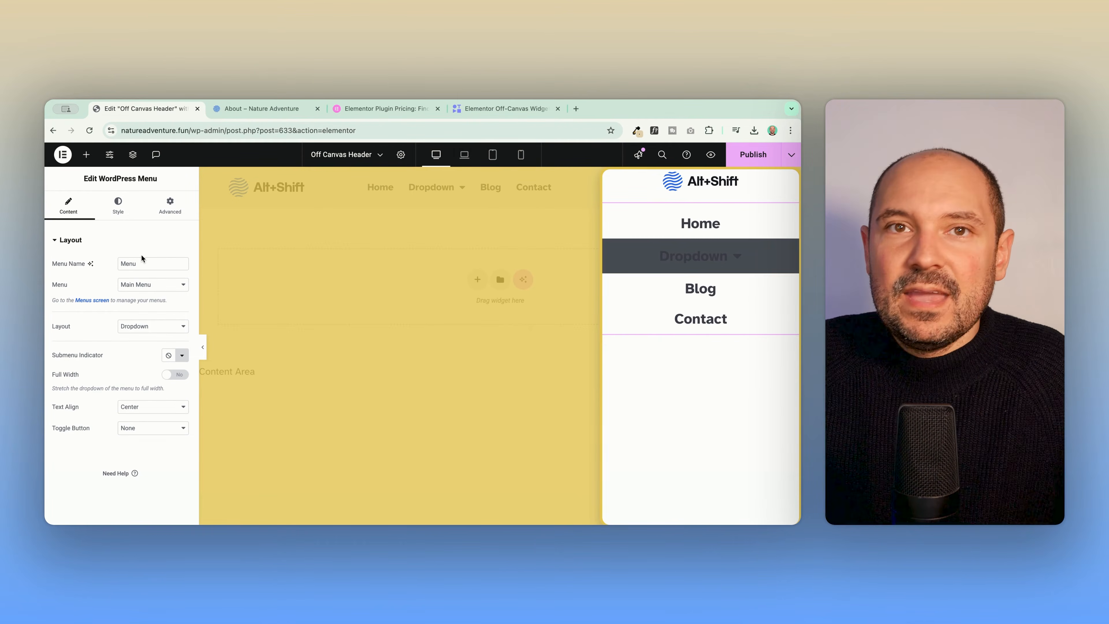
- Add custom CSS to the off-canvas WordPress Menu that sets background-color: inherit on .elementor-nav-menu--dropdown .elementor-item:focus
{"action": "left_click", "coordinate": [170, 205]}
{"action": "scroll", "coordinate": [103, 329], "scroll_direction": "down", "scroll_amount": 1}
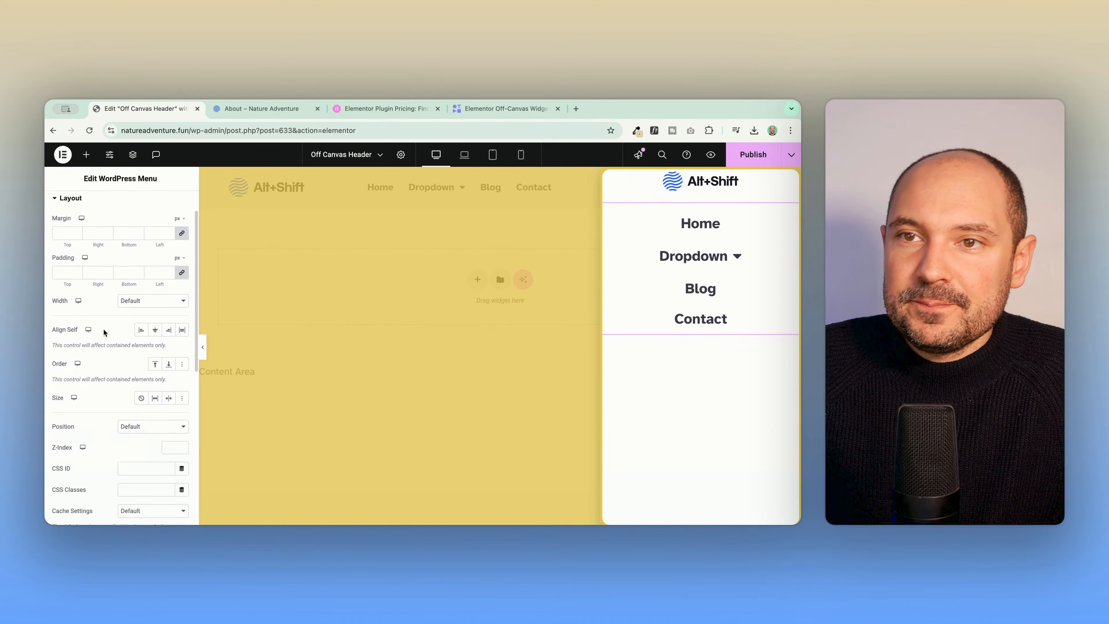
{"action": "scroll", "coordinate": [104, 329], "scroll_direction": "down", "scroll_amount": 10}
{"action": "left_click", "coordinate": [80, 453]}
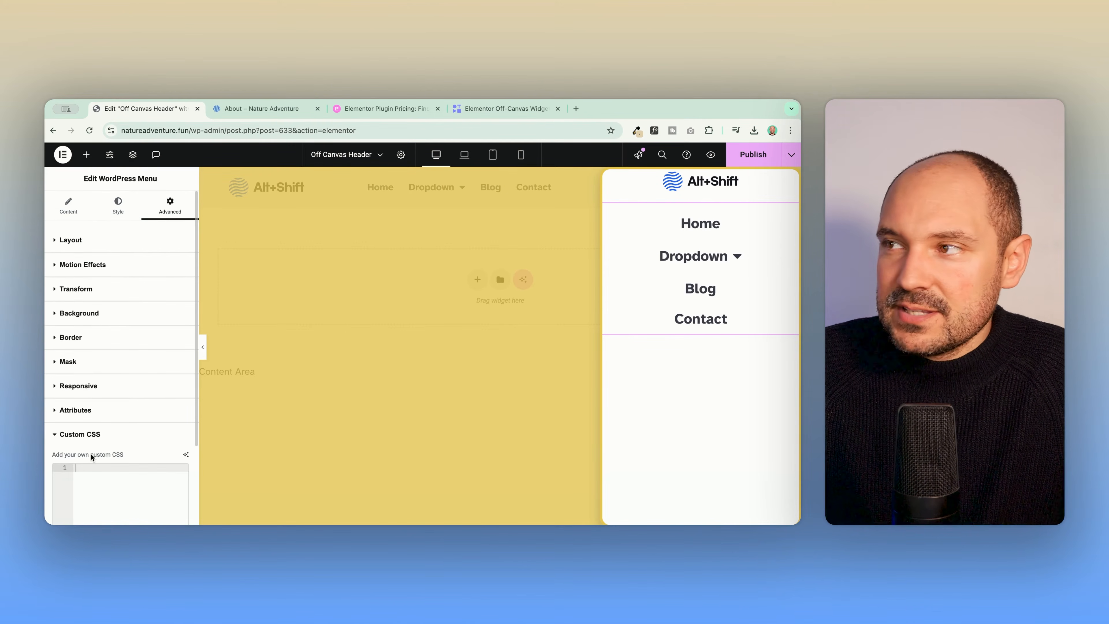
{"action": "scroll", "coordinate": [111, 426], "scroll_direction": "down", "scroll_amount": 3}
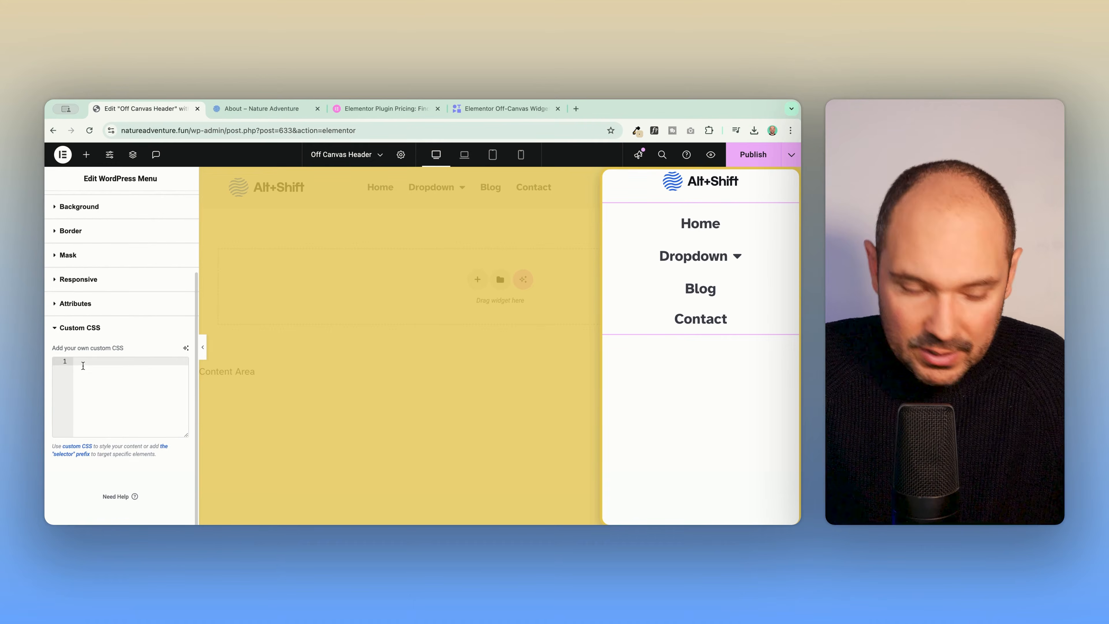
{"action": "type", "text": ".elementor-nav-menu--dropdown .elementor-item:focus { background-color: inherit; }"}
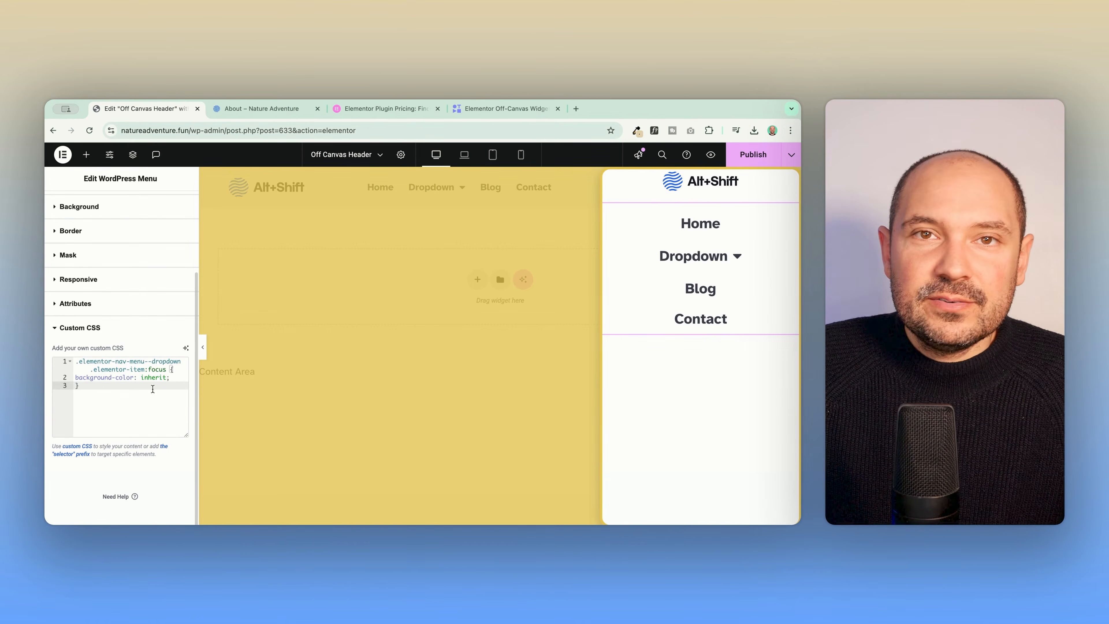
- Expand and collapse the Dropdown item repeatedly to check its focus background, and publish the header template
{"action": "left_click", "coordinate": [736, 257]}
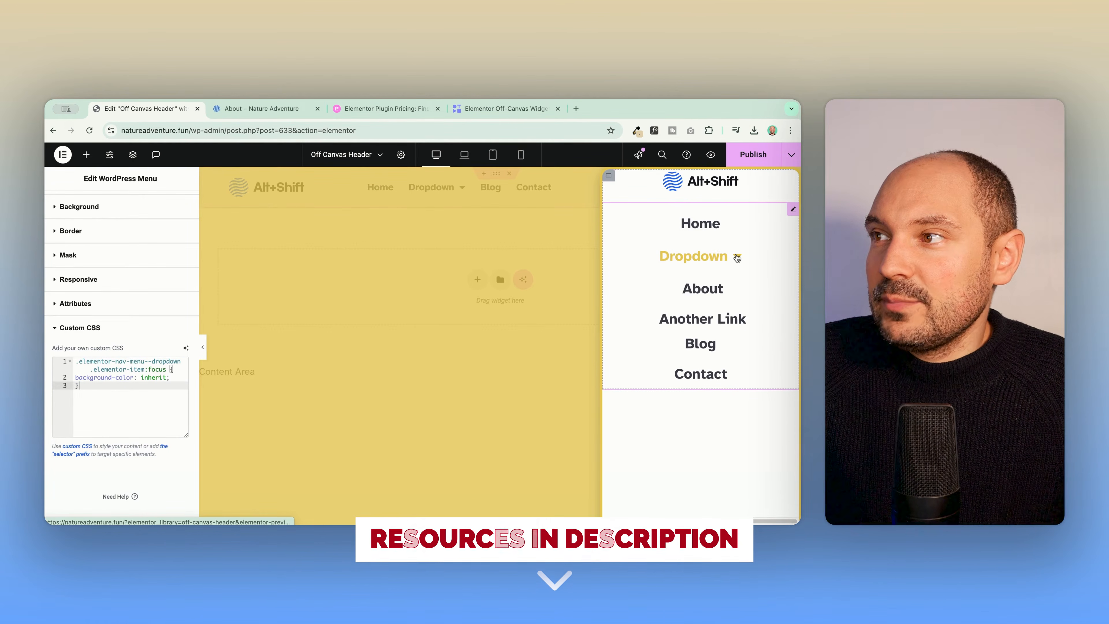
{"action": "left_click", "coordinate": [736, 258]}
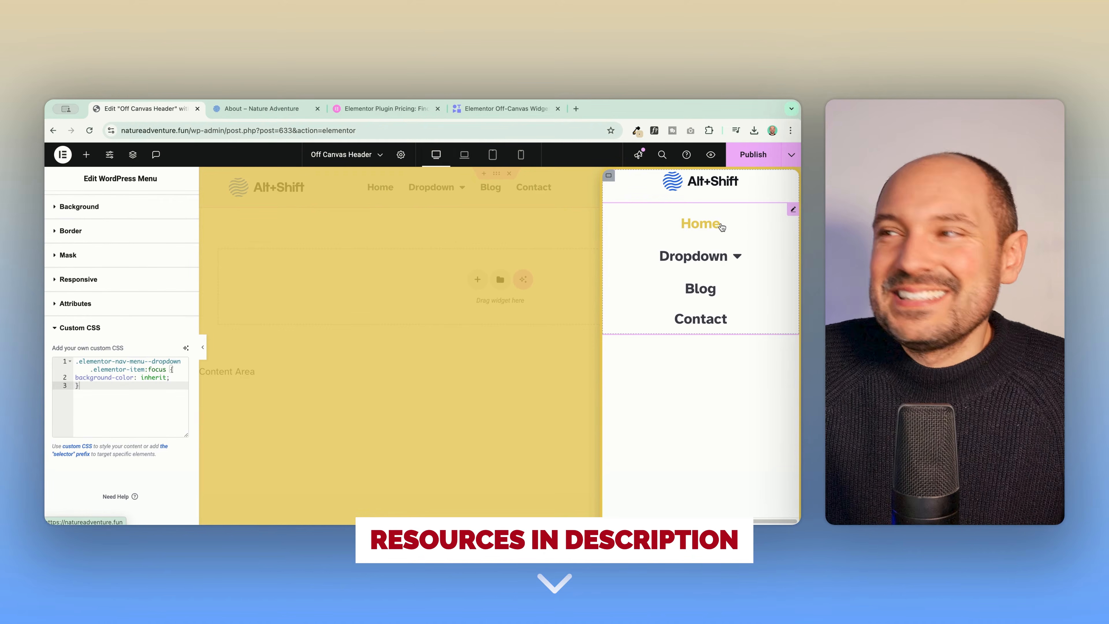
{"action": "left_click", "coordinate": [737, 257]}
{"action": "left_click", "coordinate": [737, 256]}
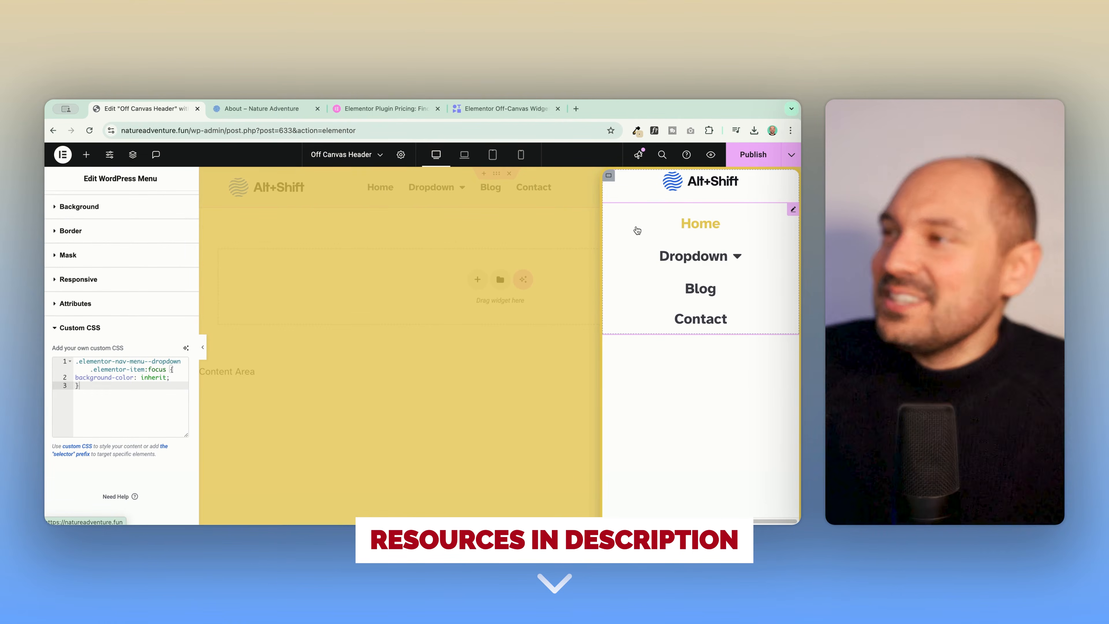
{"action": "left_click", "coordinate": [737, 256]}
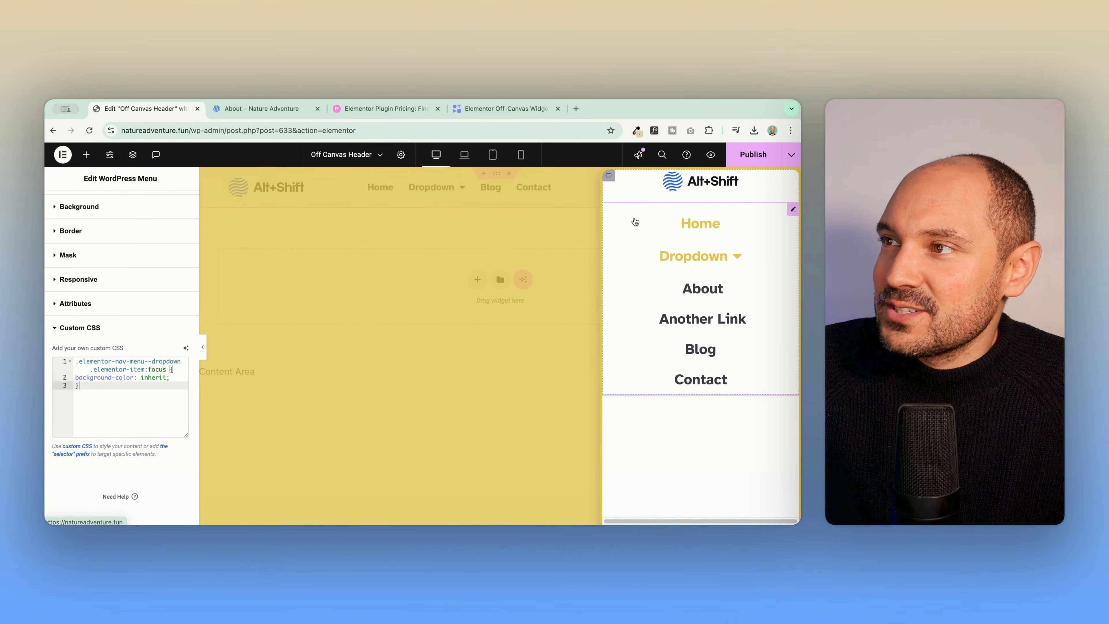
{"action": "left_click", "coordinate": [707, 257]}
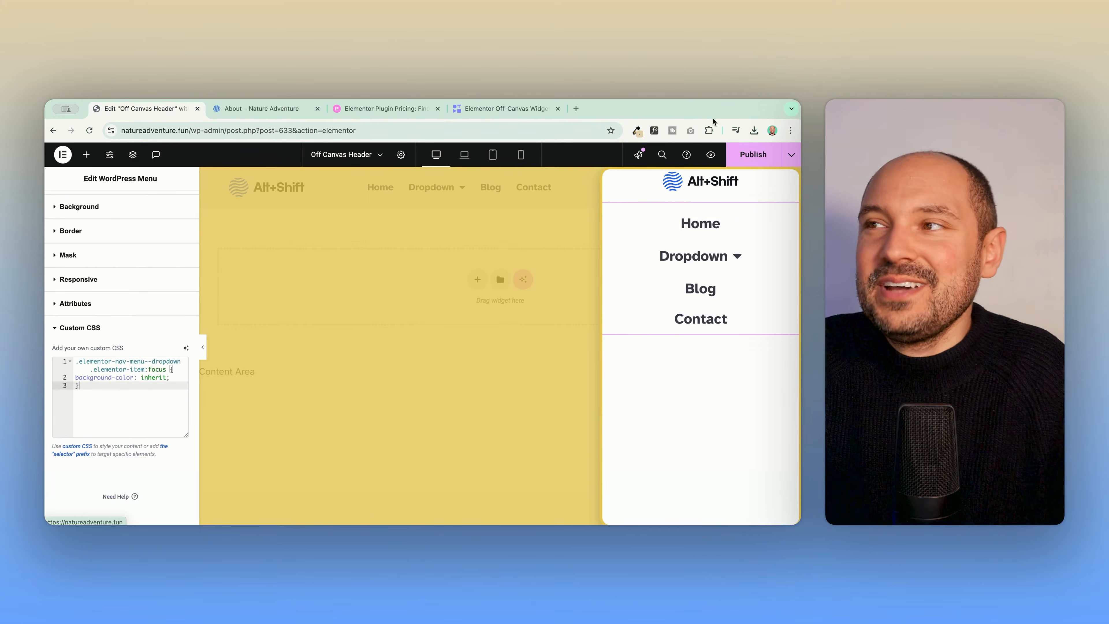
{"action": "left_click", "coordinate": [753, 156]}
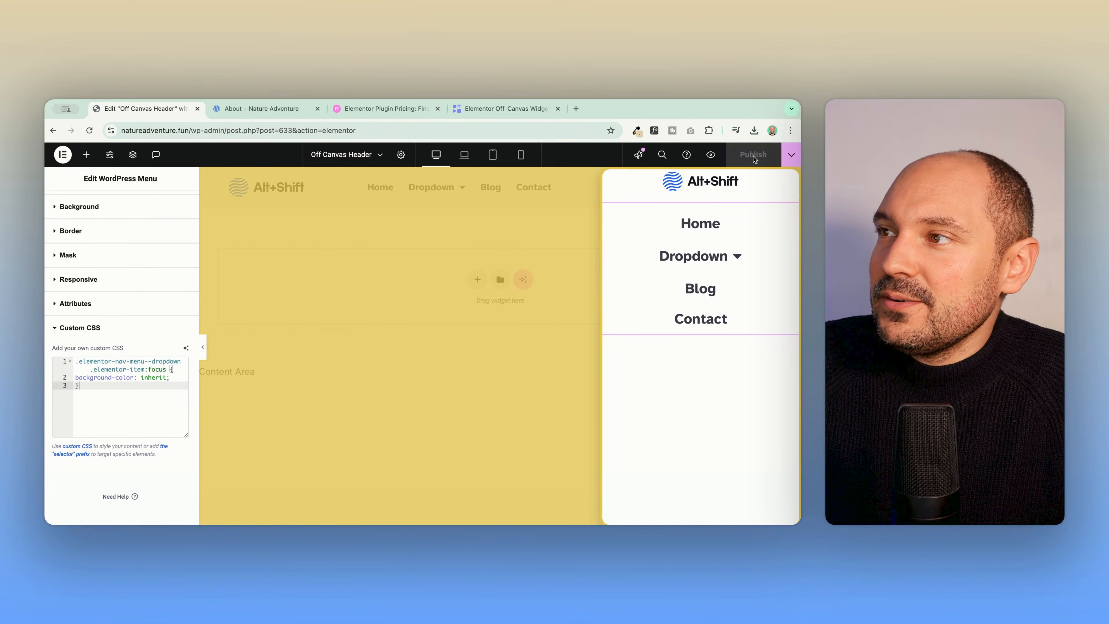
- Find the Social Icons widget, place it beneath the off-canvas menu, and center its alignment
{"action": "left_click", "coordinate": [86, 154]}
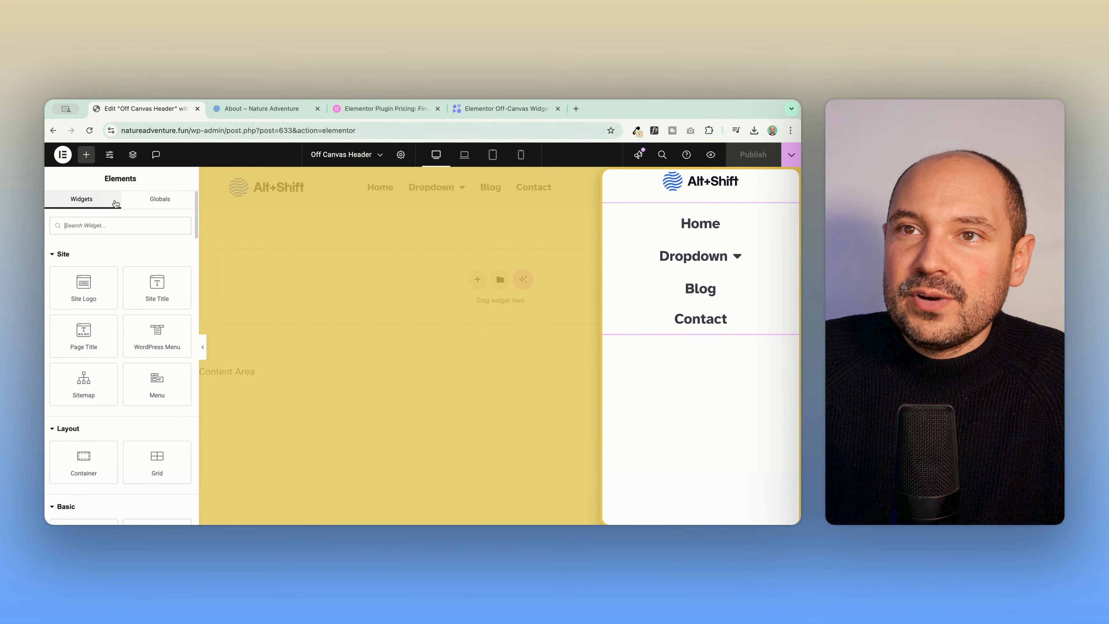
{"action": "left_click", "coordinate": [113, 223]}
{"action": "type", "text": "socvial"}
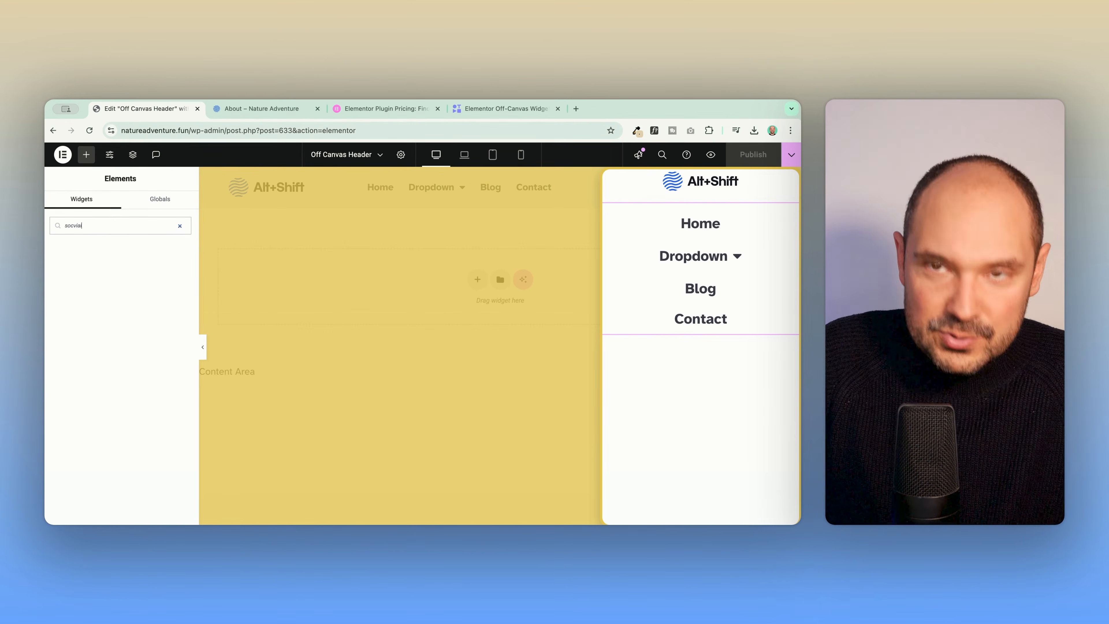
{"action": "key", "text": "BackSpace"}
{"action": "key", "text": "BackSpace"}
{"action": "key", "text": "BackSpace"}
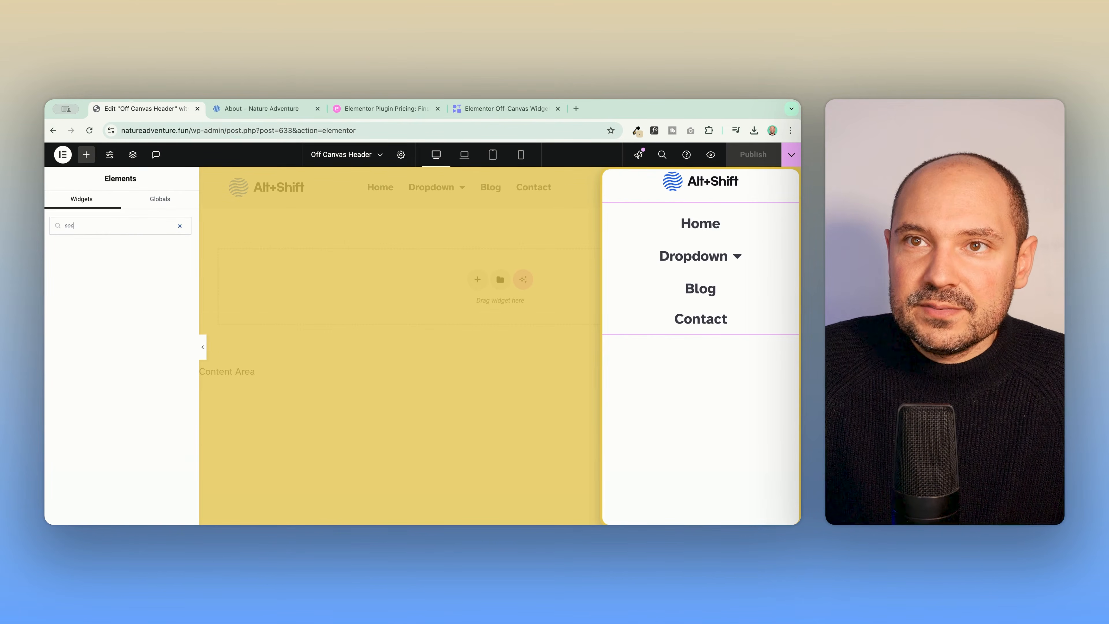
{"action": "type", "text": "soc"}
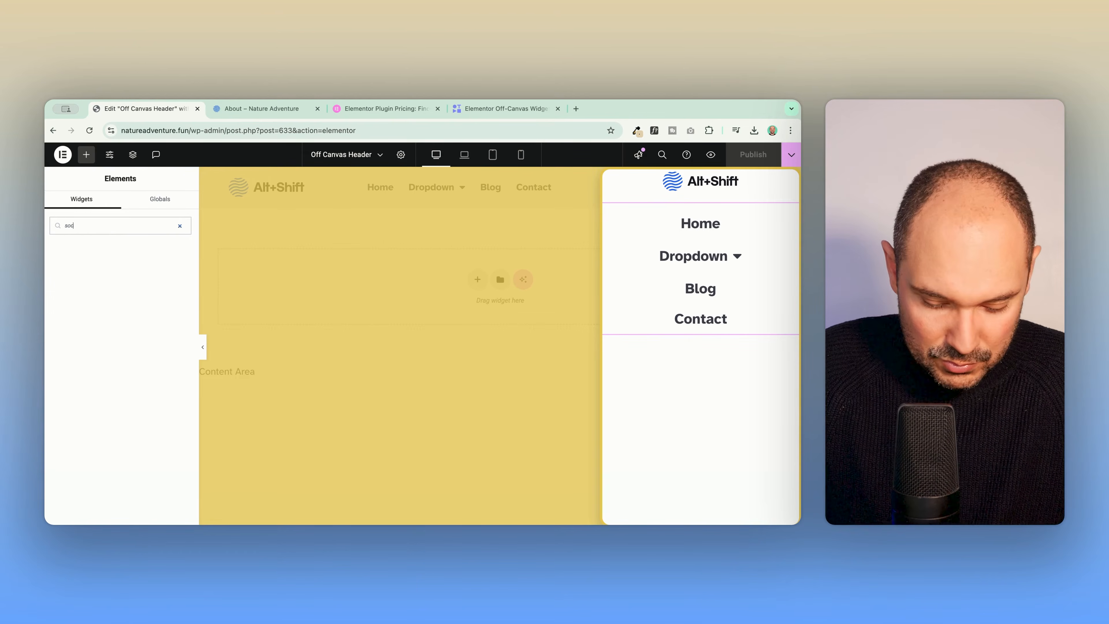
{"action": "key", "text": "BackSpace"}
{"action": "key", "text": "BackSpace"}
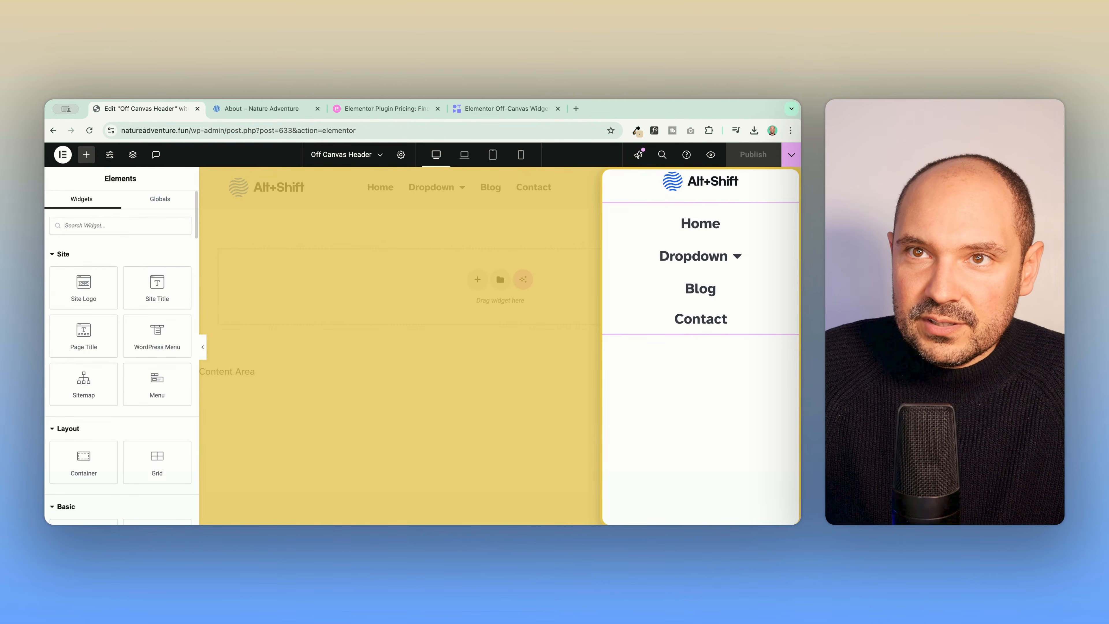
{"action": "left_click", "coordinate": [109, 227]}
{"action": "type", "text": "s"}
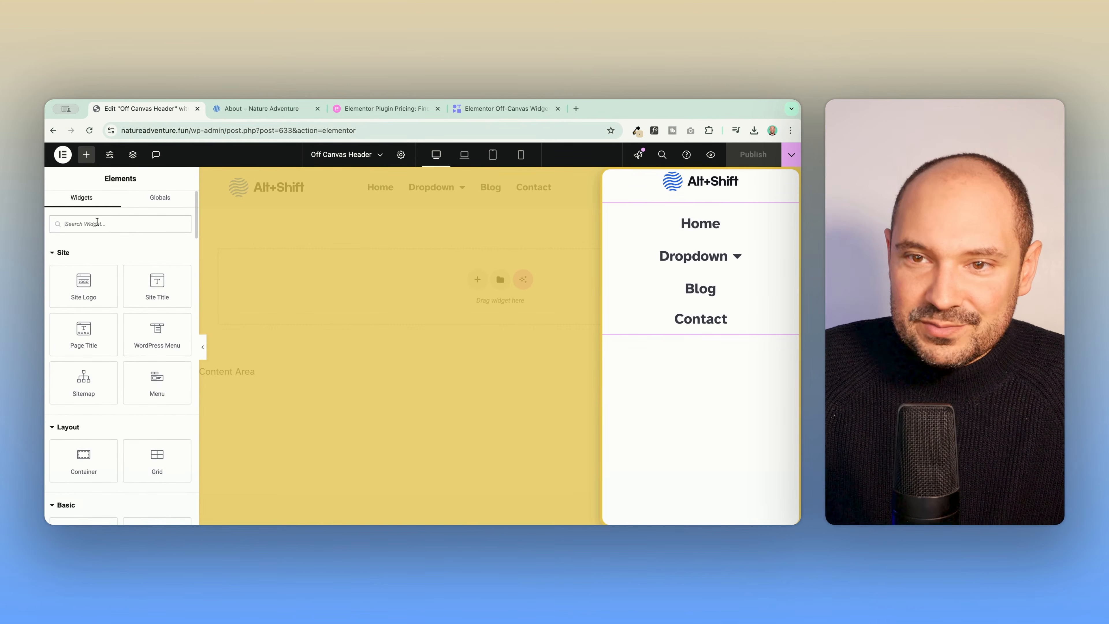
{"action": "type", "text": "o"}
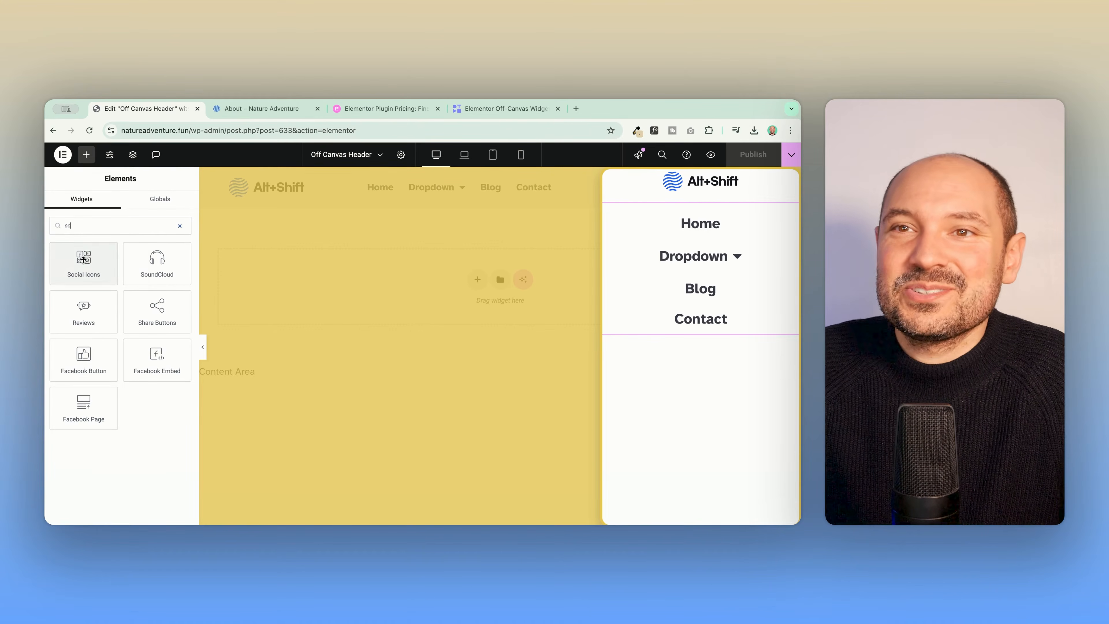
{"action": "left_click_drag", "start_coordinate": [83, 262], "coordinate": [677, 321]}
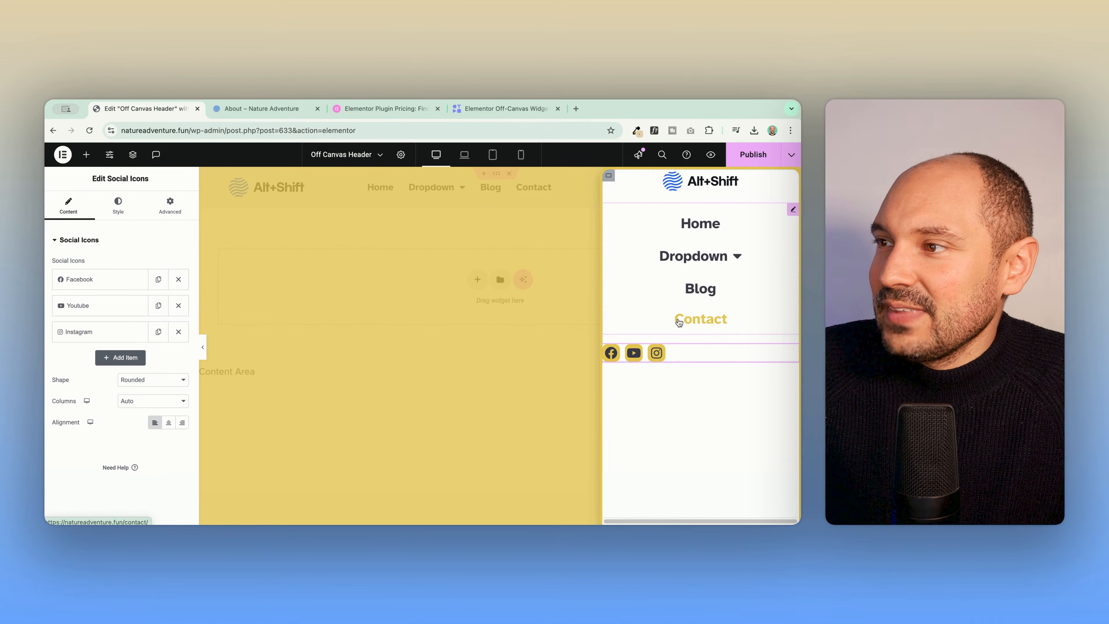
{"action": "left_click", "coordinate": [167, 424]}
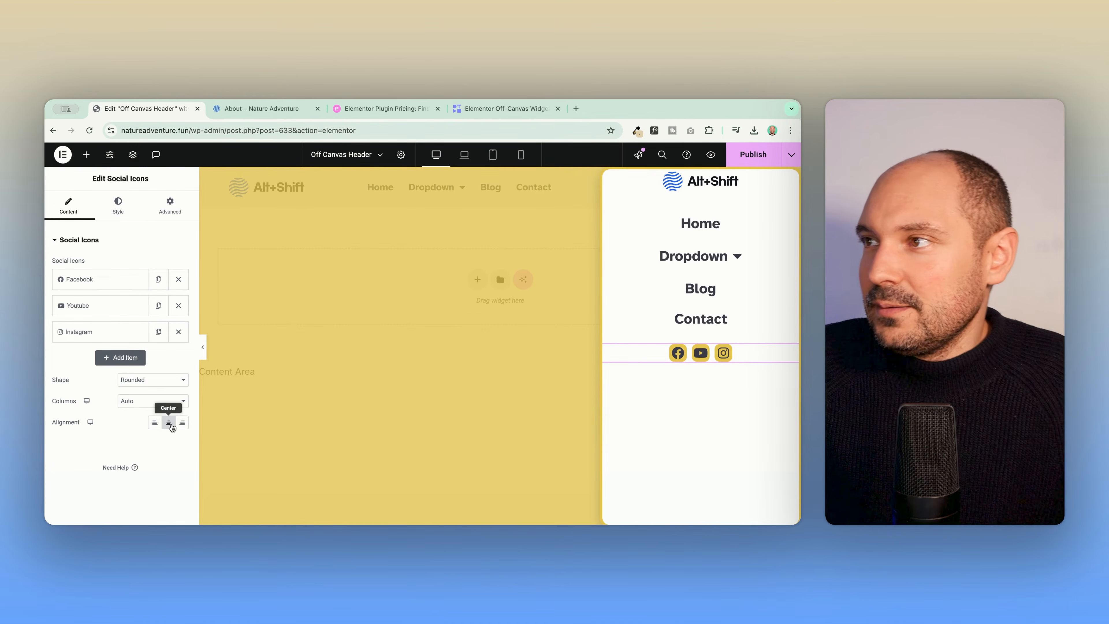
- Show the template's structure tree clear of the off-canvas panel and select the container nested inside Off-Canvas
{"action": "left_click", "coordinate": [609, 177]}
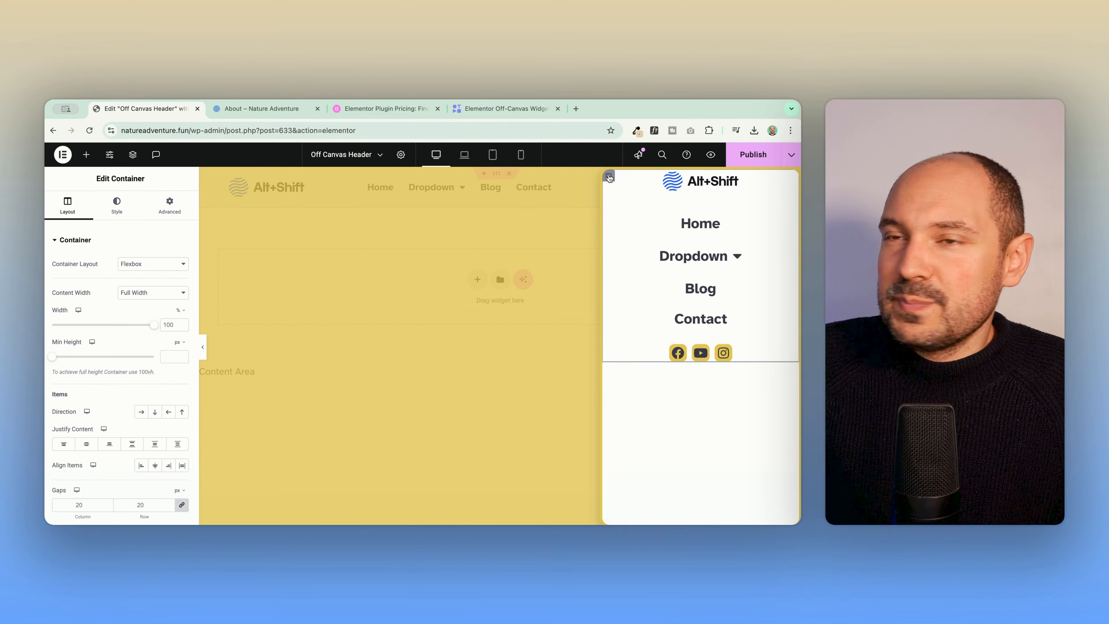
{"action": "left_click", "coordinate": [132, 154]}
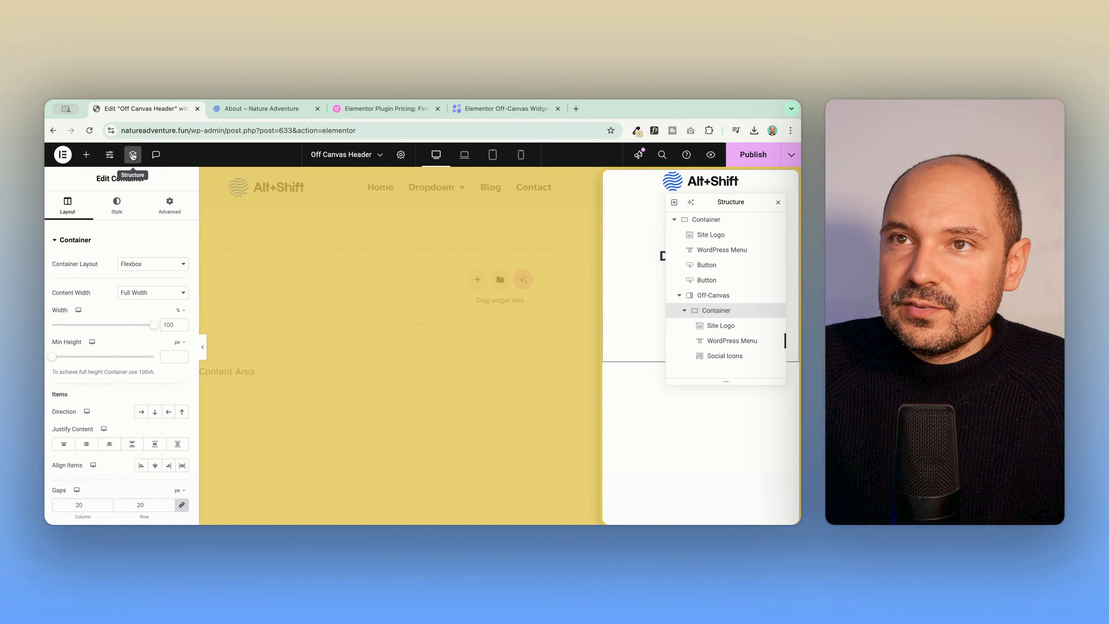
{"action": "left_click_drag", "start_coordinate": [677, 207], "coordinate": [347, 219]}
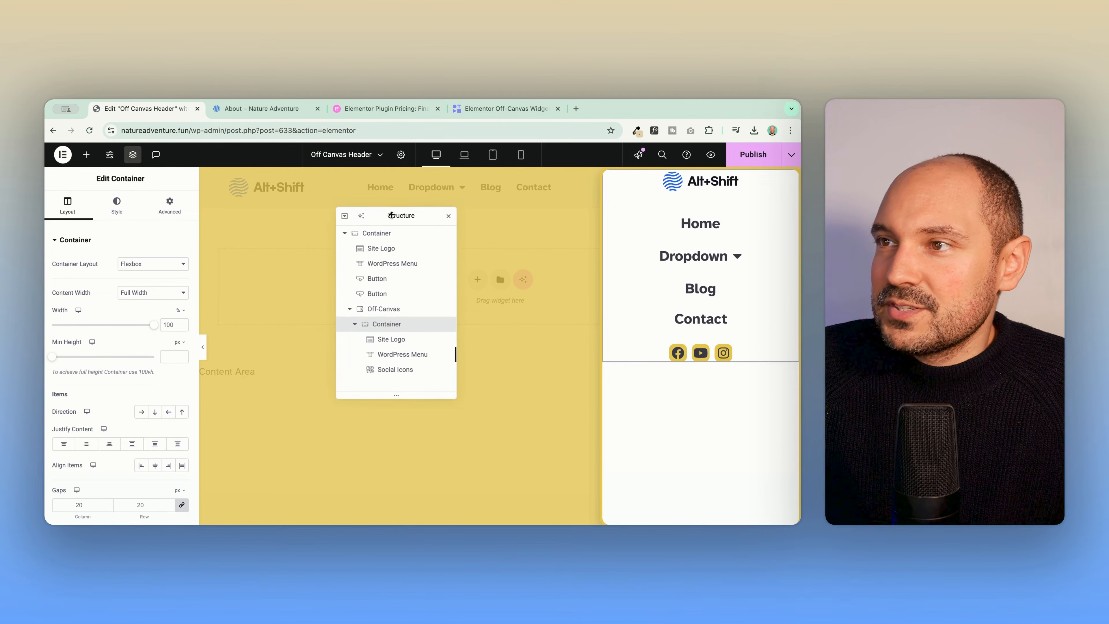
{"action": "left_click", "coordinate": [386, 310]}
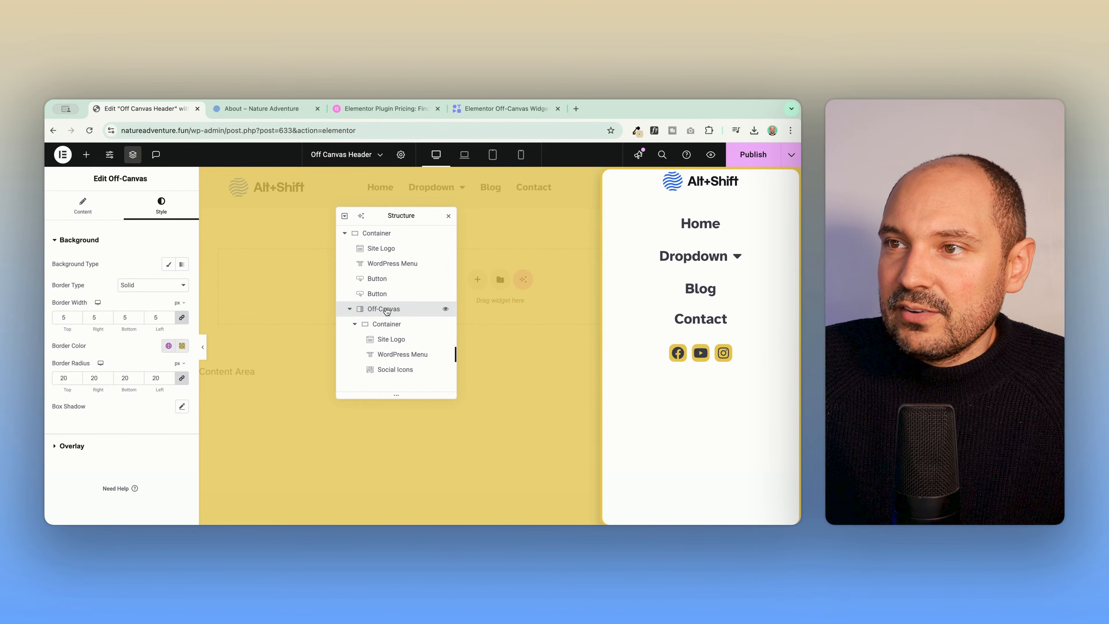
{"action": "left_click", "coordinate": [385, 324]}
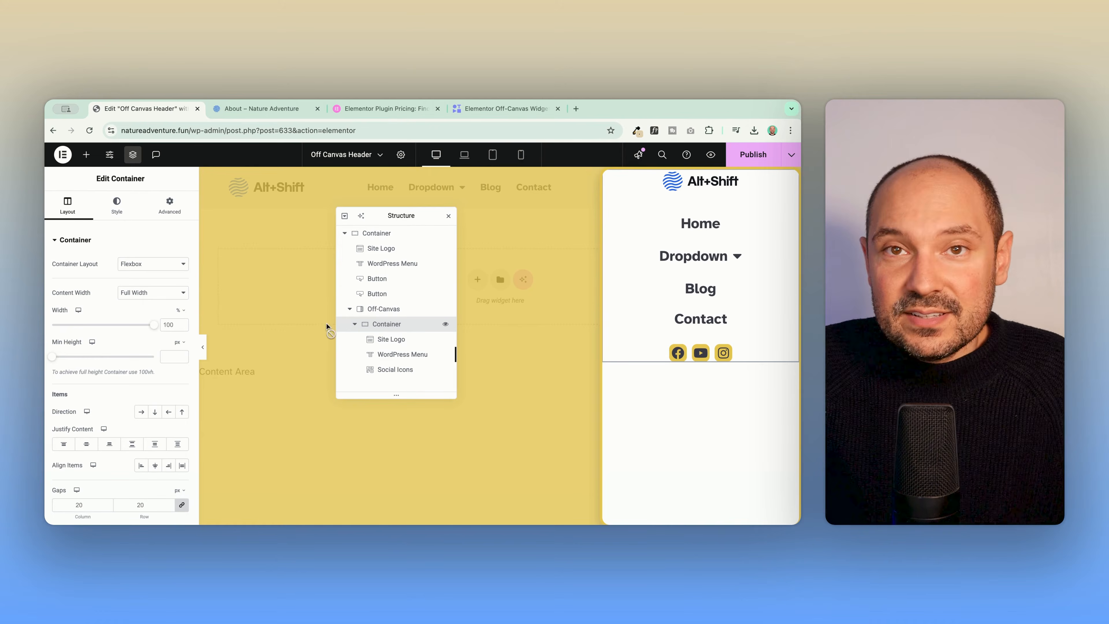
- Set the container's padding in rem to 3 top, 2 right, 3 bottom and 2 left, and save the template
{"action": "left_click", "coordinate": [158, 205]}
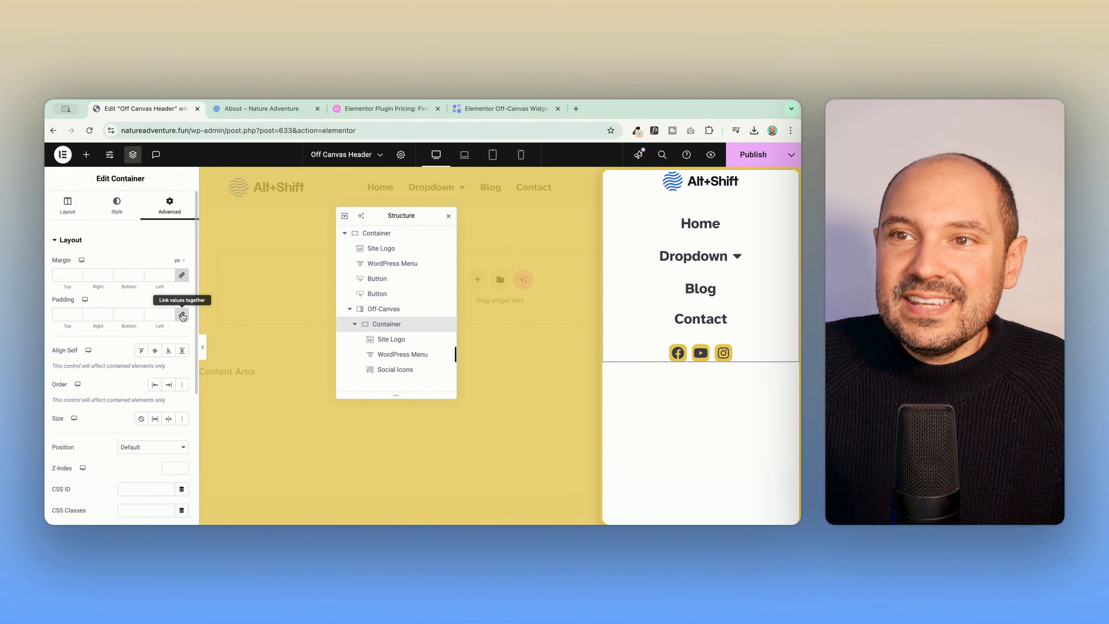
{"action": "left_click", "coordinate": [177, 300]}
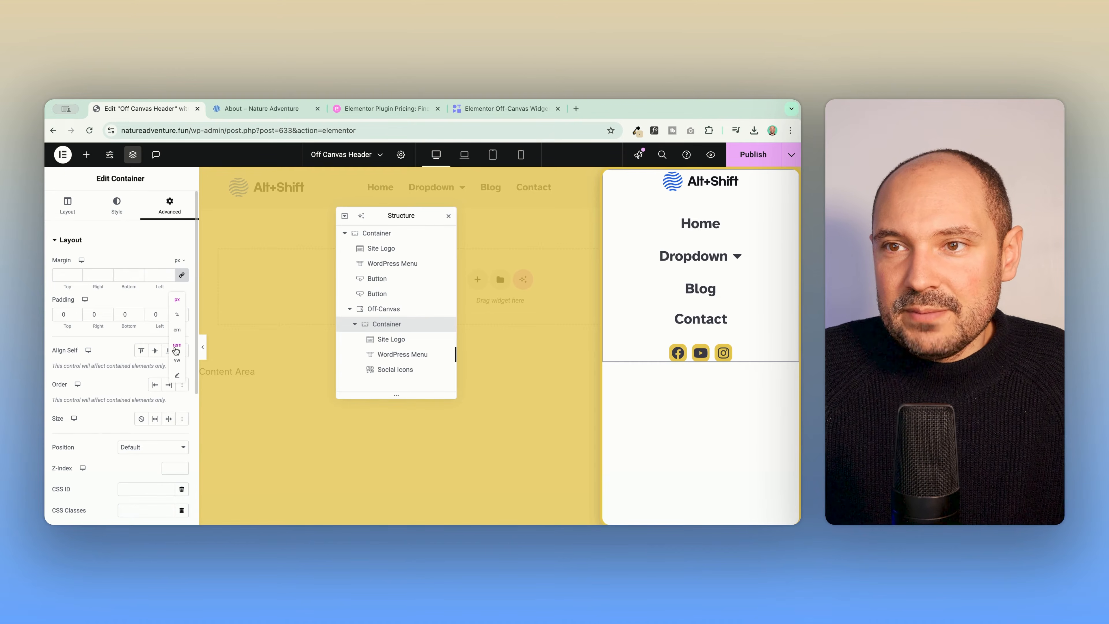
{"action": "left_click", "coordinate": [177, 345]}
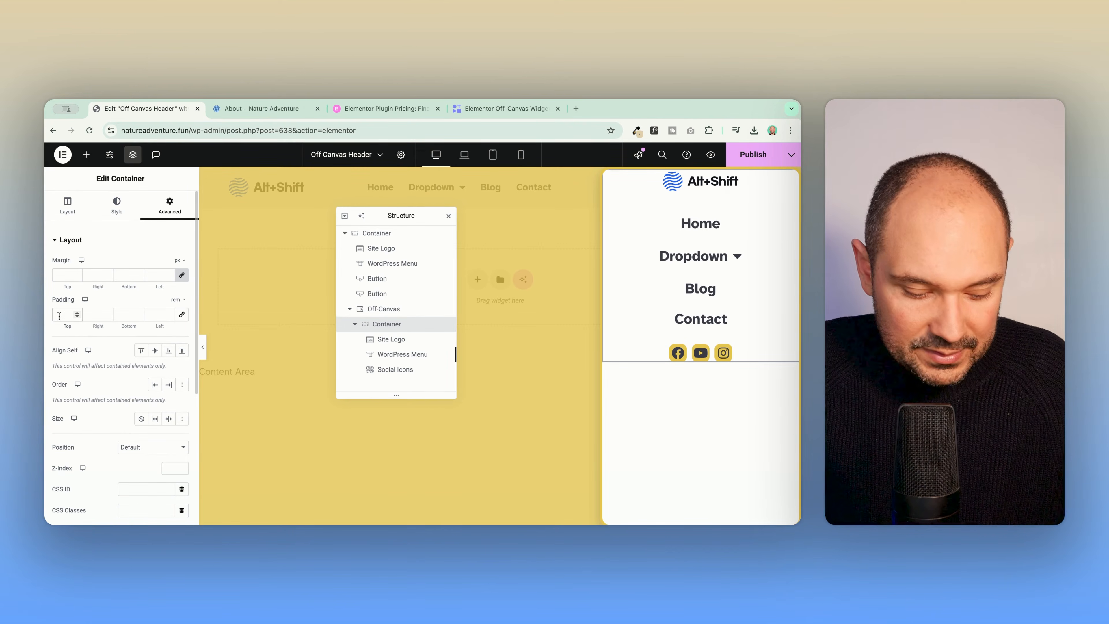
{"action": "type", "text": "3"}
{"action": "key", "text": "Tab"}
{"action": "type", "text": "0"}
{"action": "key", "text": "Tab"}
{"action": "type", "text": "3"}
{"action": "key", "text": "Tab"}
{"action": "type", "text": "0"}
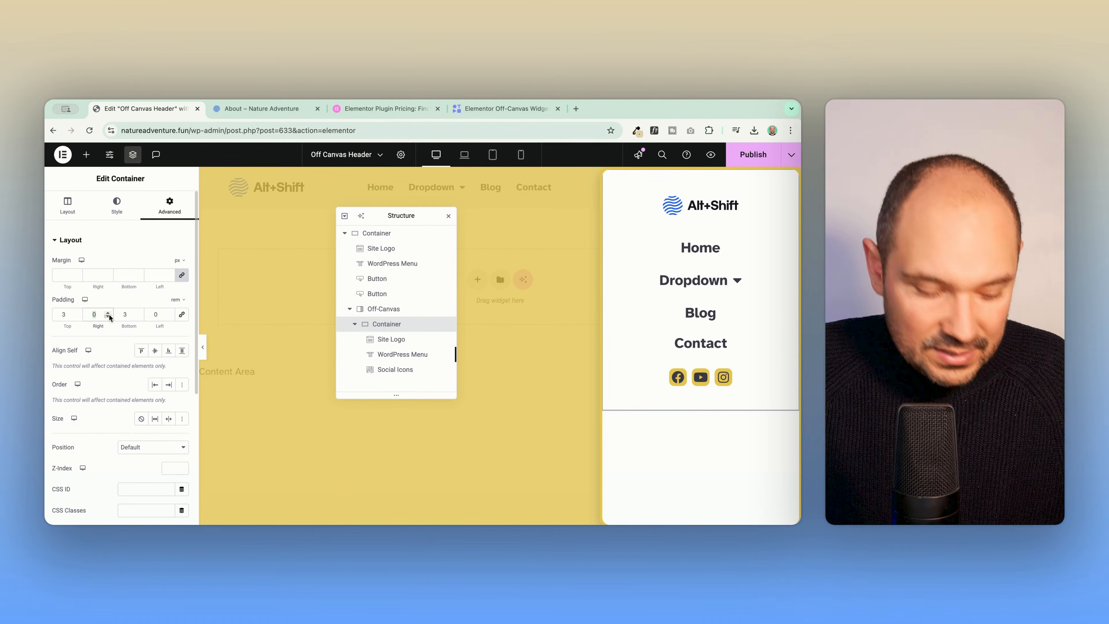
{"action": "type", "text": "2"}
{"action": "left_click_drag", "start_coordinate": [151, 315], "coordinate": [167, 317]}
{"action": "type", "text": "2"}
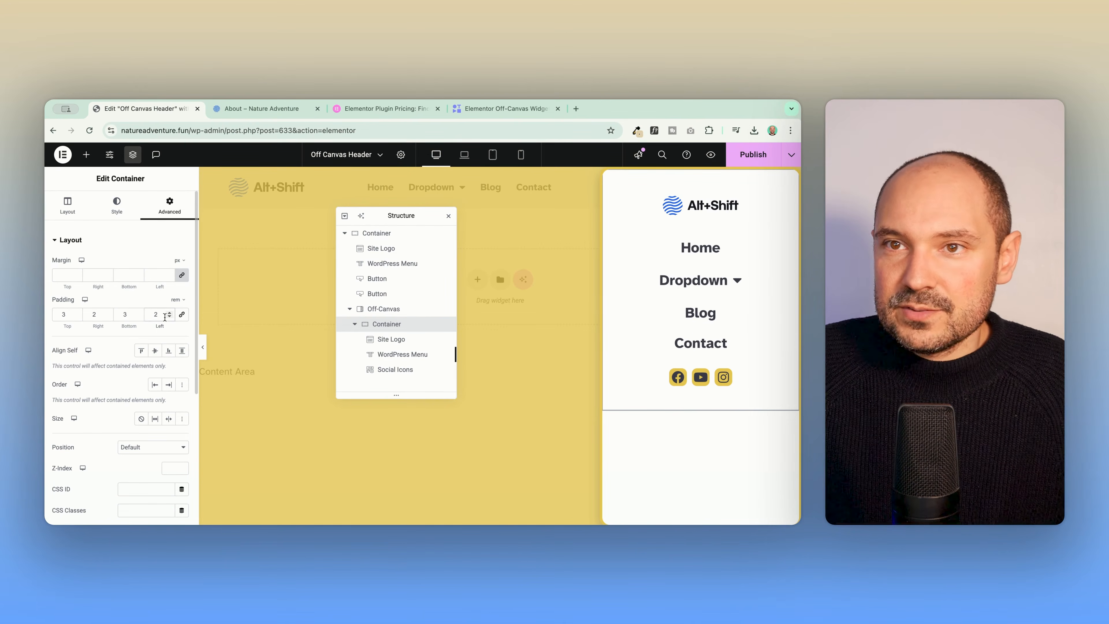
{"action": "key", "text": "super+s"}
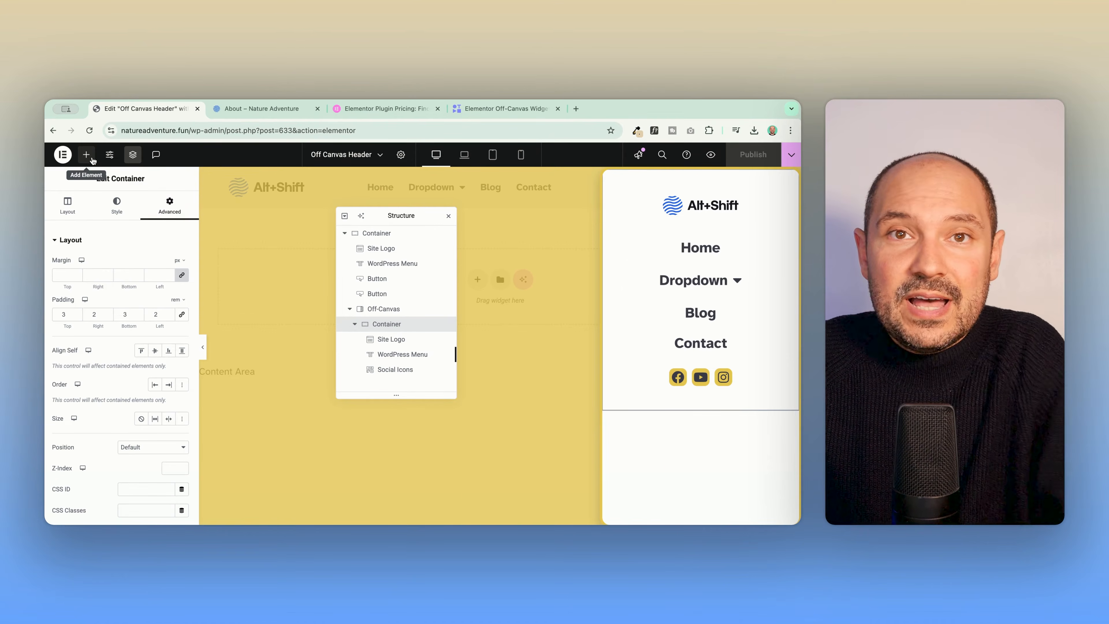
- Switch to the live About page and close and reopen its mobile off-canvas menu to review the layout
{"action": "left_click", "coordinate": [261, 108]}
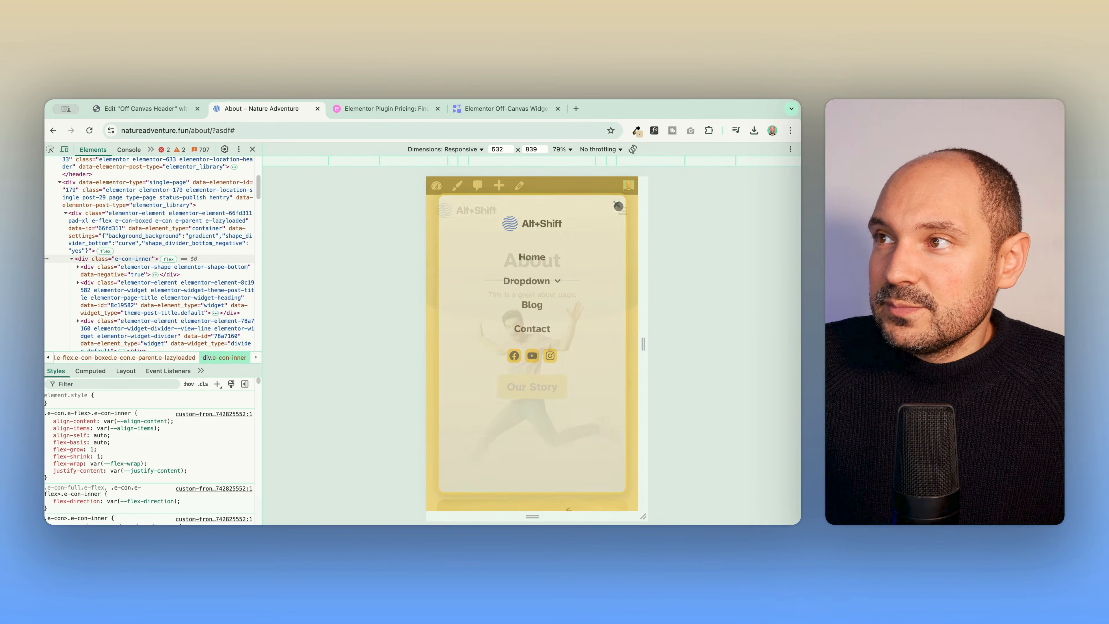
{"action": "left_click", "coordinate": [618, 211]}
{"action": "left_click", "coordinate": [619, 213]}
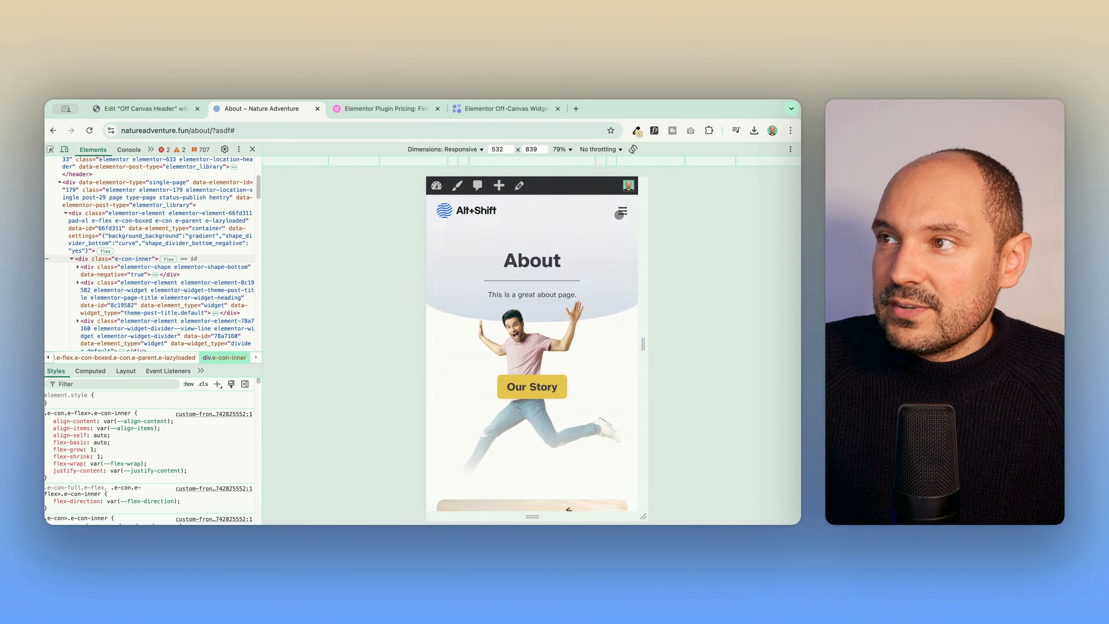
{"action": "left_click", "coordinate": [620, 213]}
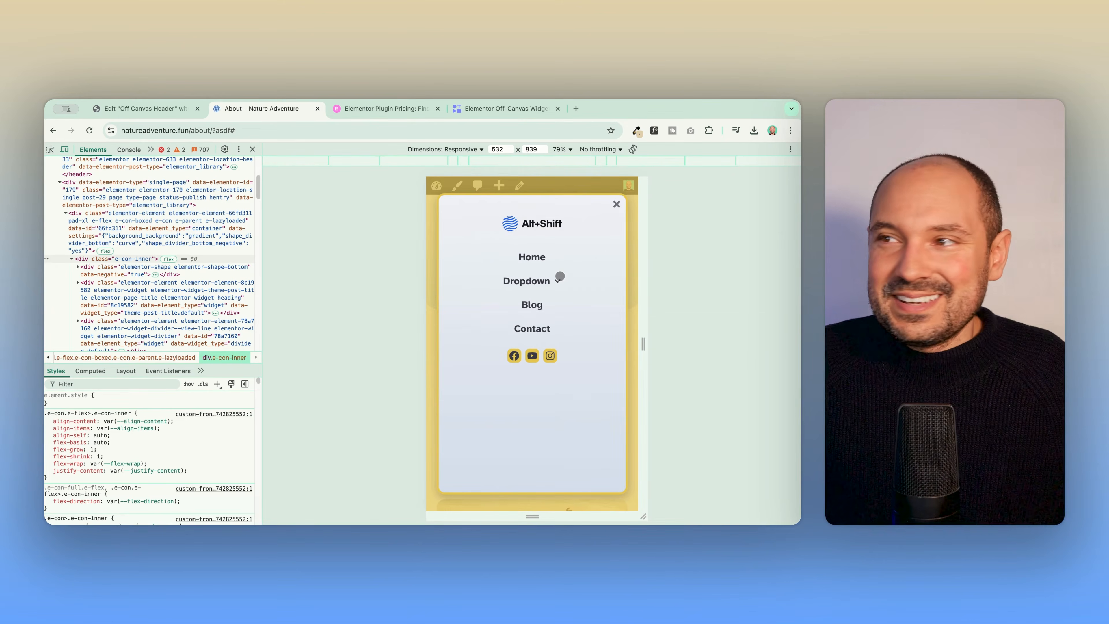
- Return to the header template editor and add an Icon widget beneath the social icons in the off-canvas menu
{"action": "left_click", "coordinate": [164, 113]}
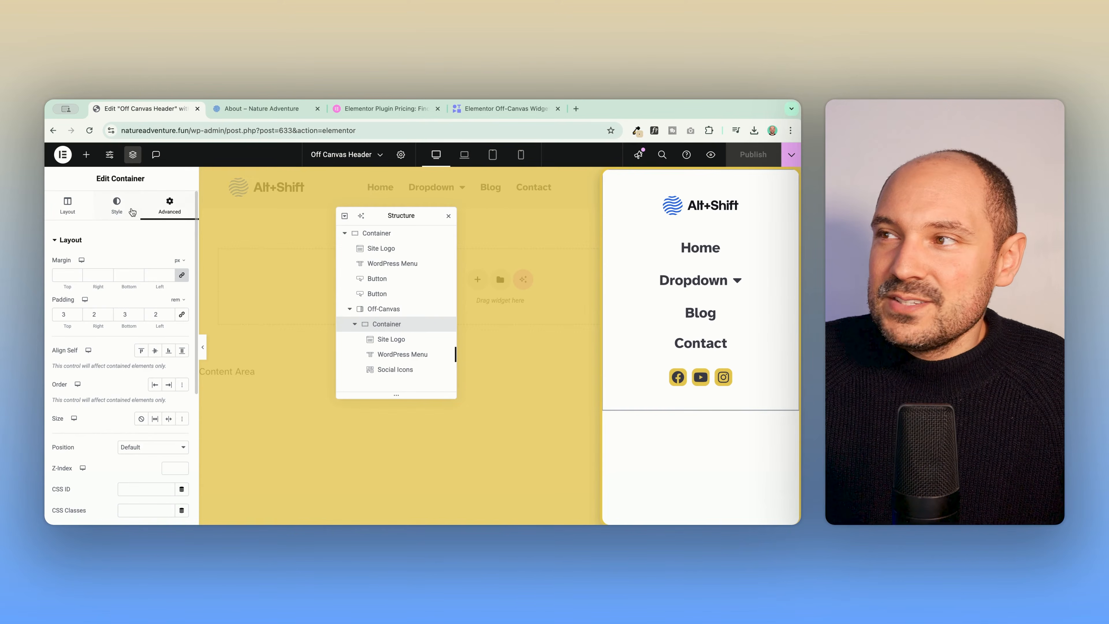
{"action": "left_click", "coordinate": [87, 155]}
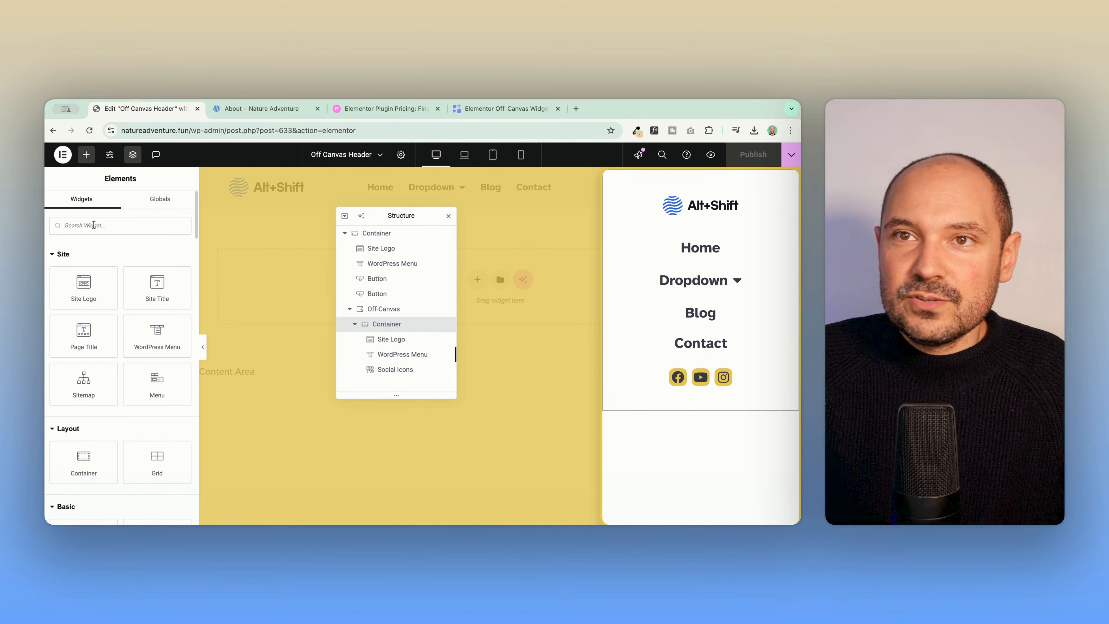
{"action": "type", "text": "icon"}
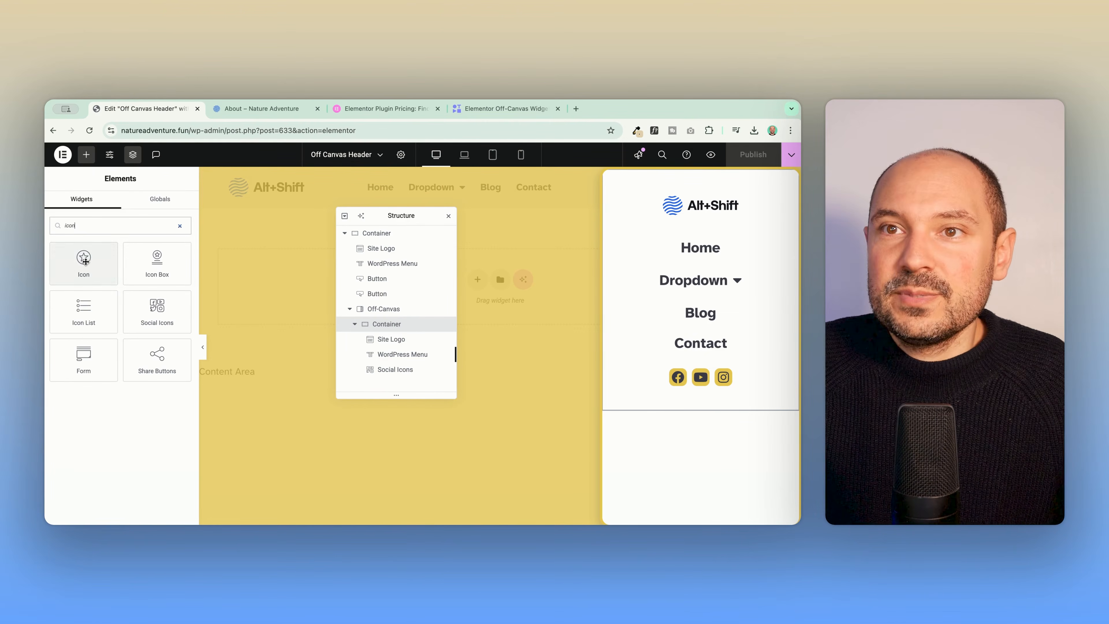
{"action": "left_click_drag", "start_coordinate": [85, 261], "coordinate": [697, 383]}
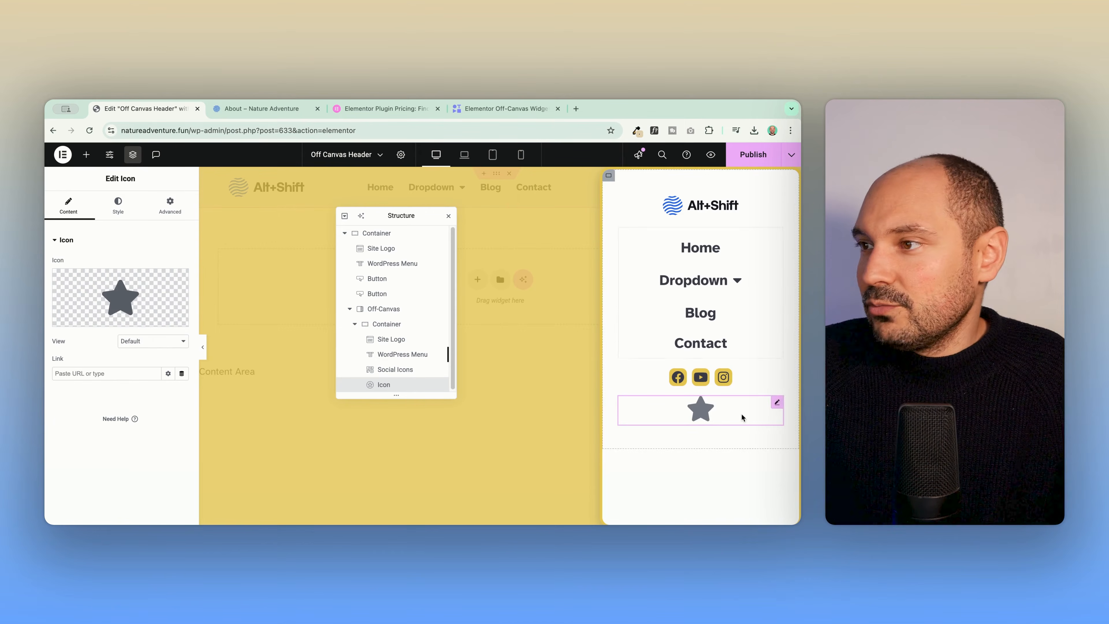
- Replace the widget's default star with the plain Times icon from the icon library
{"action": "left_click", "coordinate": [129, 294]}
{"action": "left_click", "coordinate": [336, 195]}
{"action": "type", "text": "bar"}
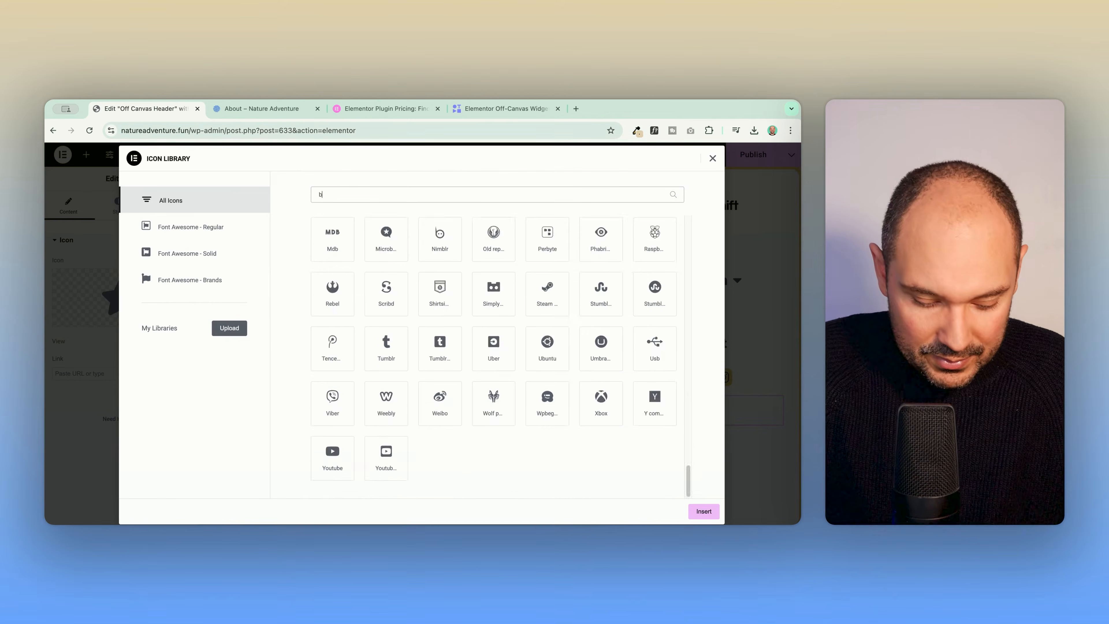
{"action": "key", "text": "BackSpace"}
{"action": "key", "text": "BackSpace"}
{"action": "key", "text": "BackSpace"}
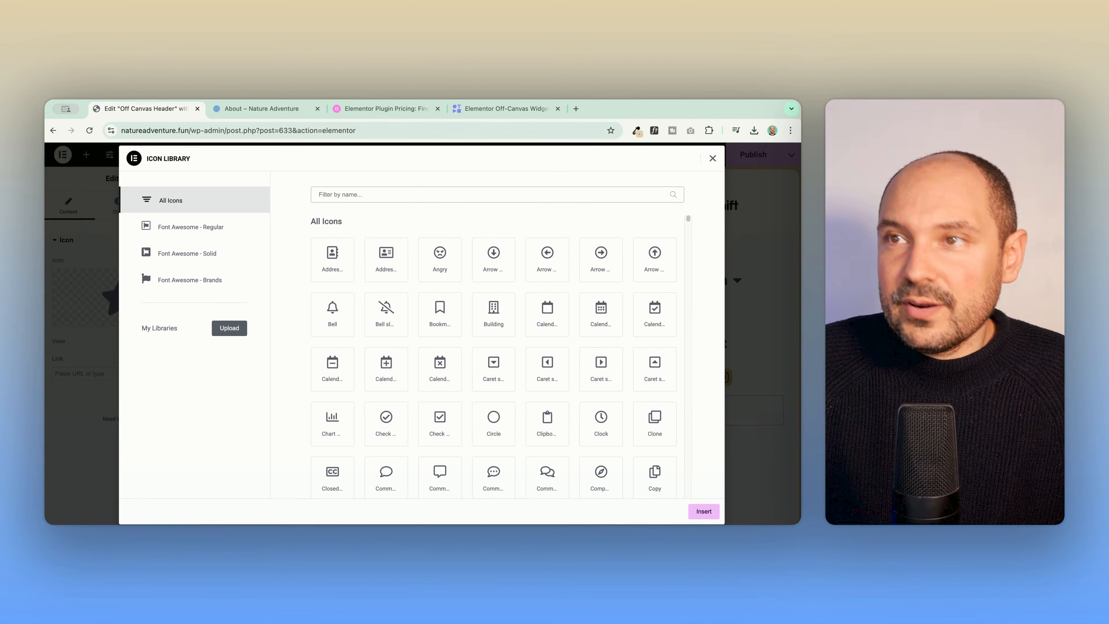
{"action": "type", "text": "times"}
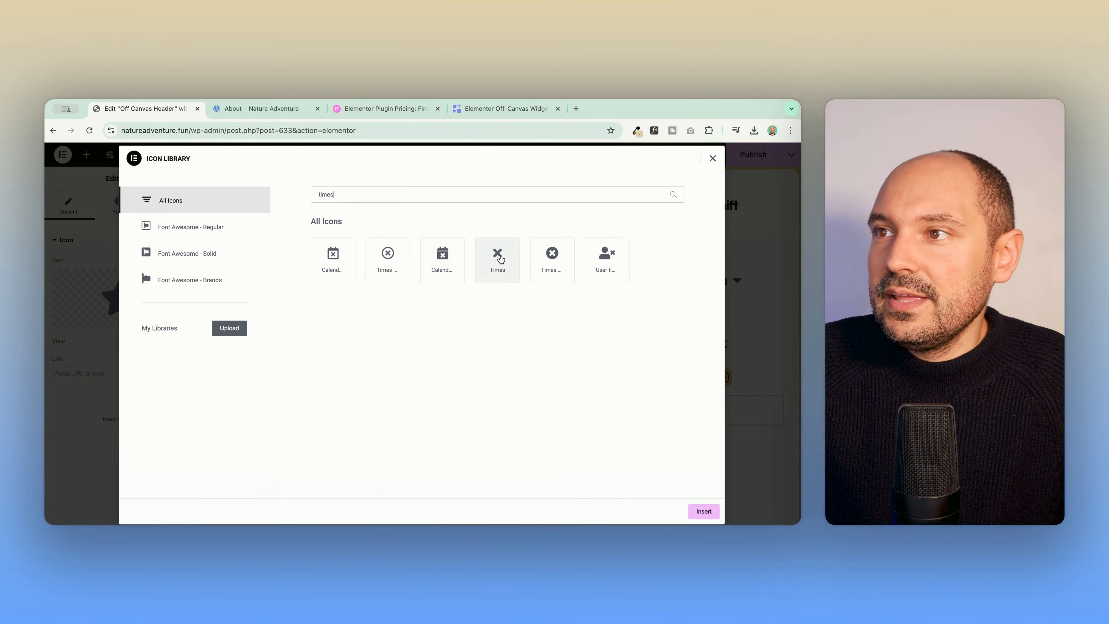
{"action": "left_click", "coordinate": [507, 258]}
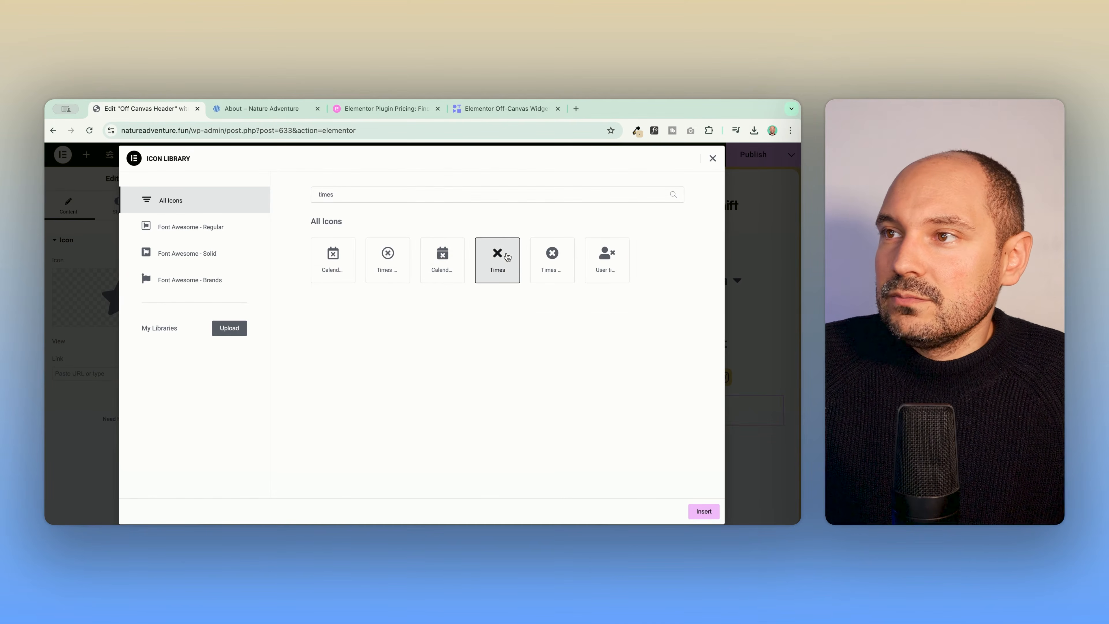
{"action": "left_click", "coordinate": [703, 512]}
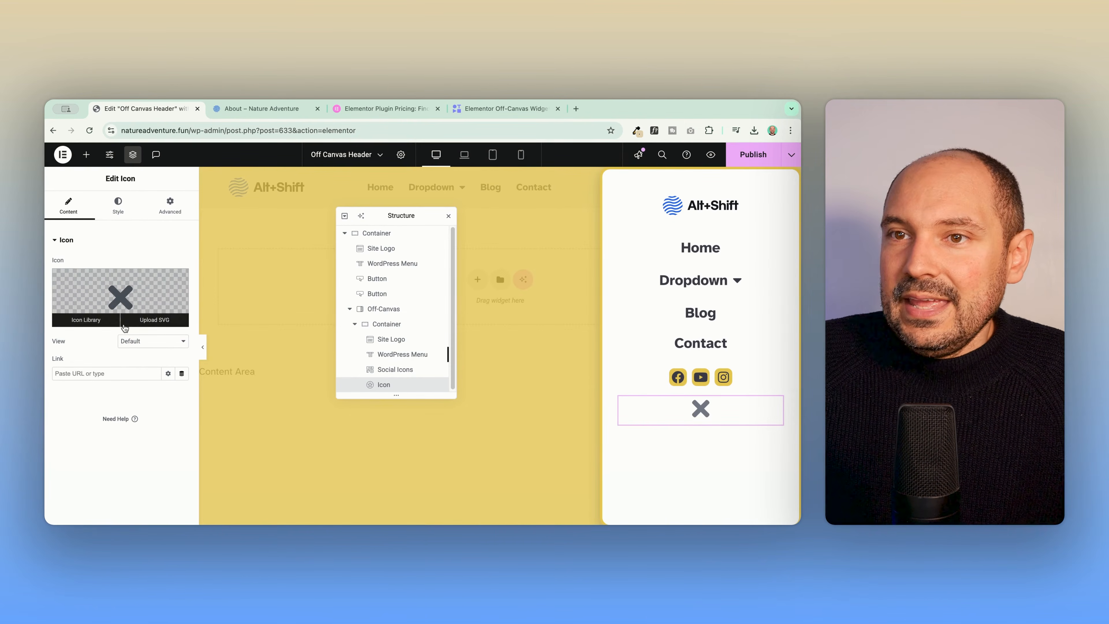
- Link the icon dynamically to the Off-Canvas action Close Off-Canvas, targeting the Mobile Off-Canvas Menu widget
{"action": "left_click", "coordinate": [182, 374]}
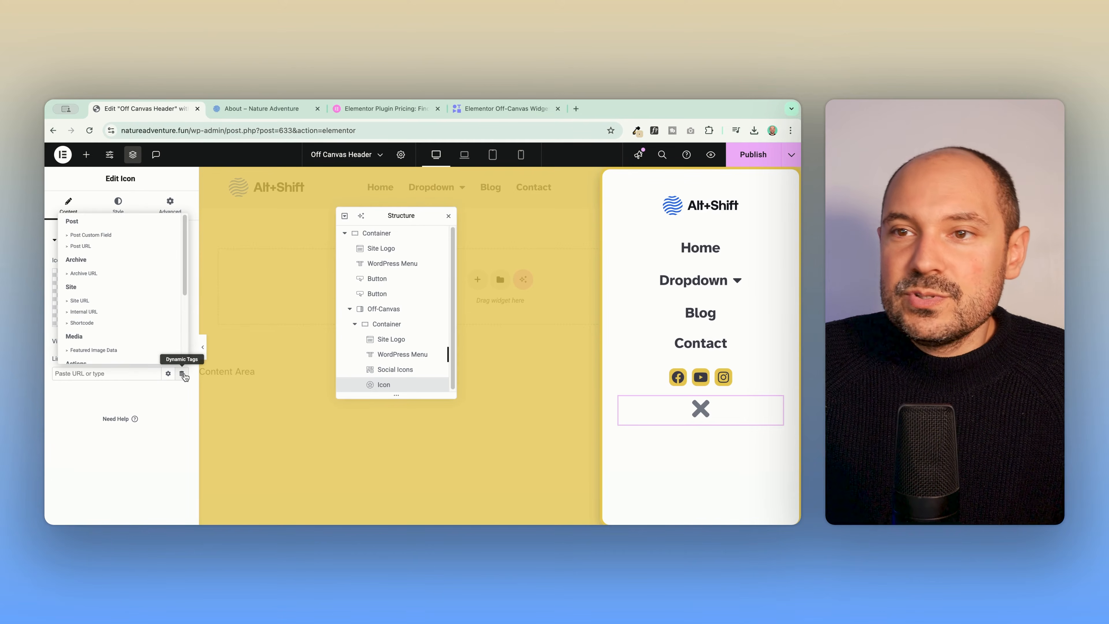
{"action": "scroll", "coordinate": [124, 302], "scroll_direction": "down", "scroll_amount": 5}
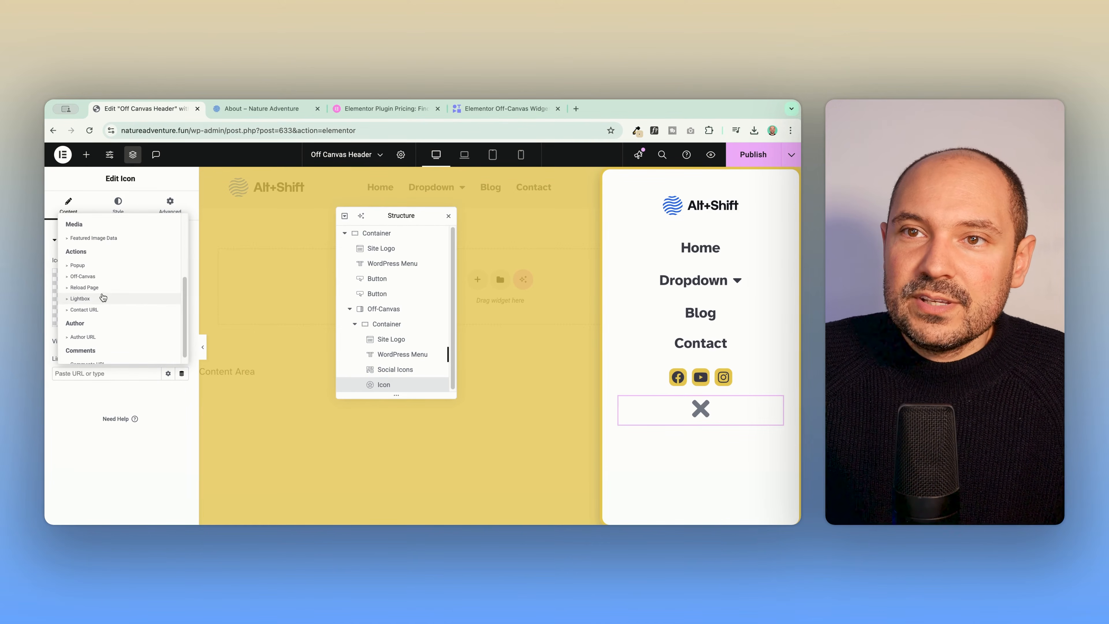
{"action": "left_click", "coordinate": [82, 277]}
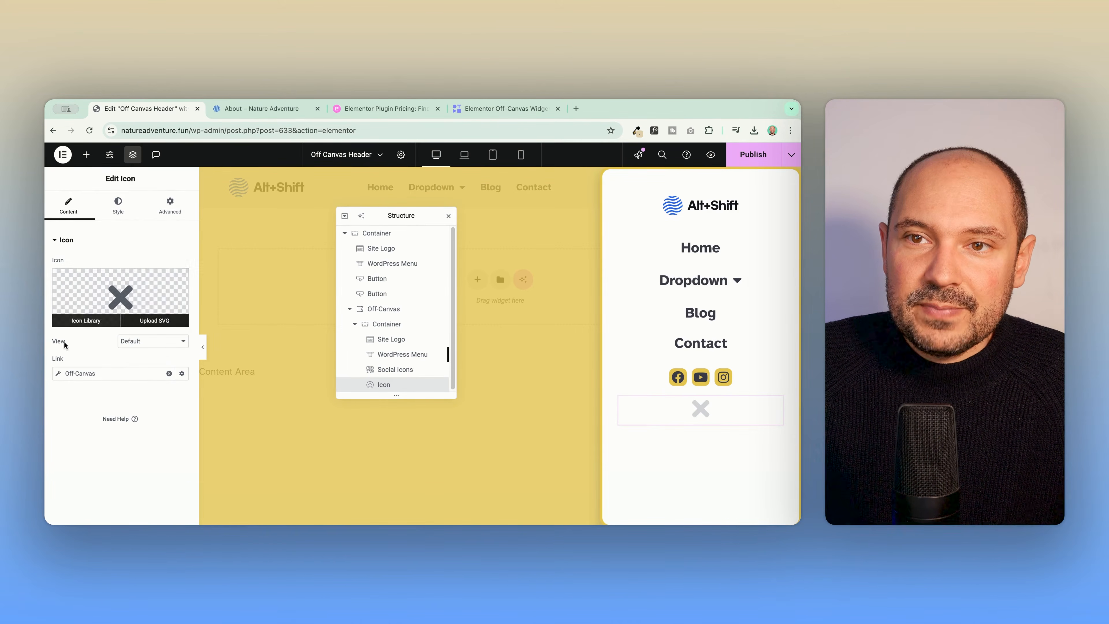
{"action": "left_click", "coordinate": [60, 374]}
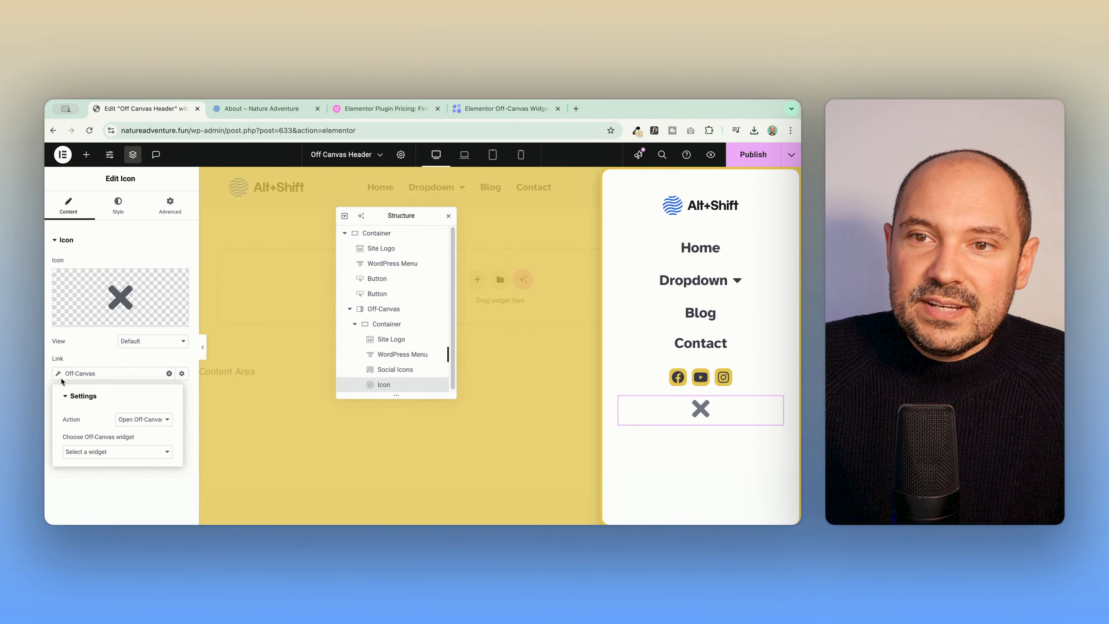
{"action": "left_click", "coordinate": [126, 420]}
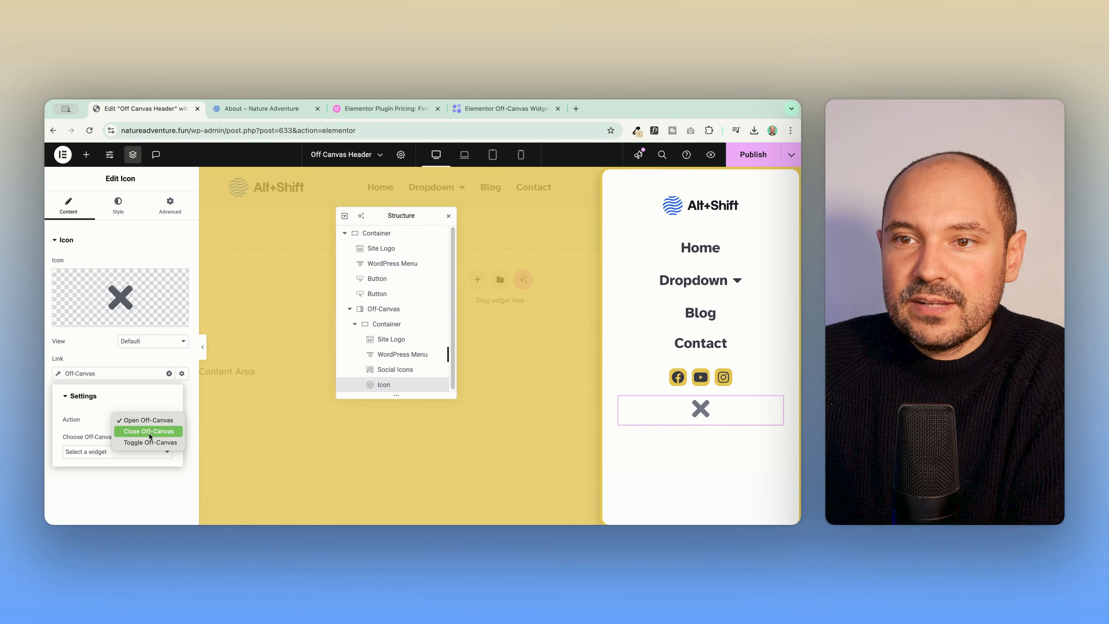
{"action": "left_click", "coordinate": [162, 433]}
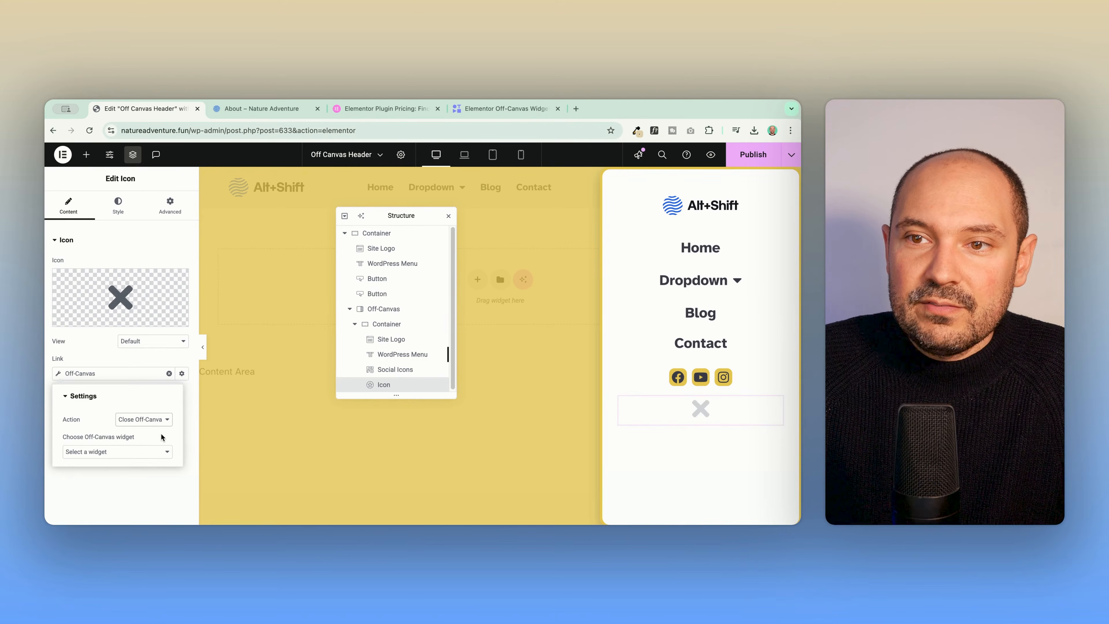
{"action": "left_click", "coordinate": [119, 453]}
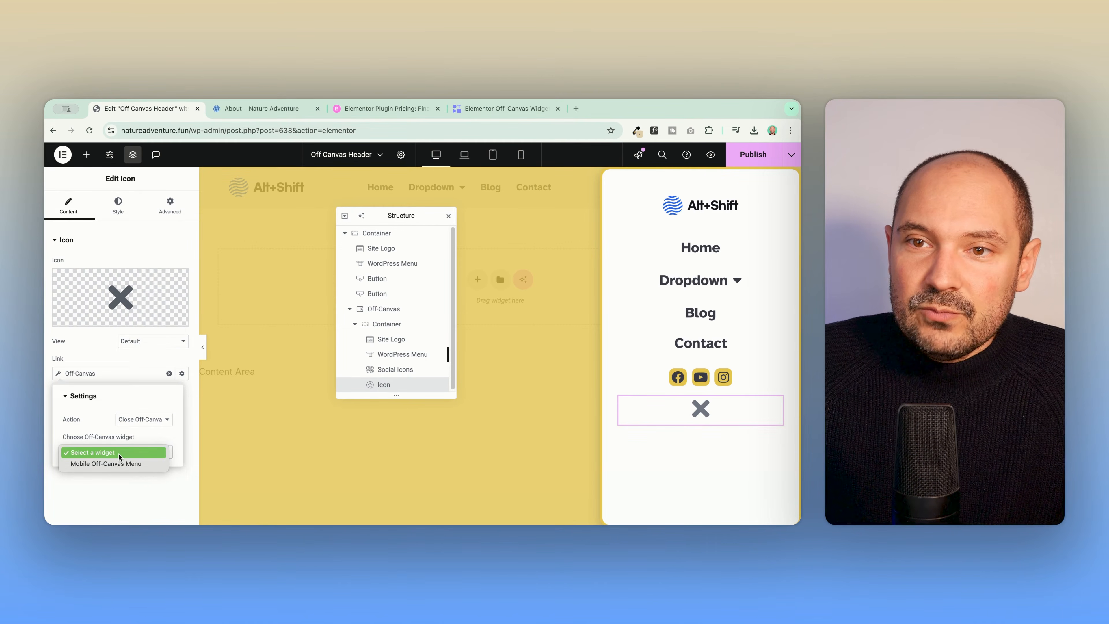
{"action": "left_click", "coordinate": [137, 468]}
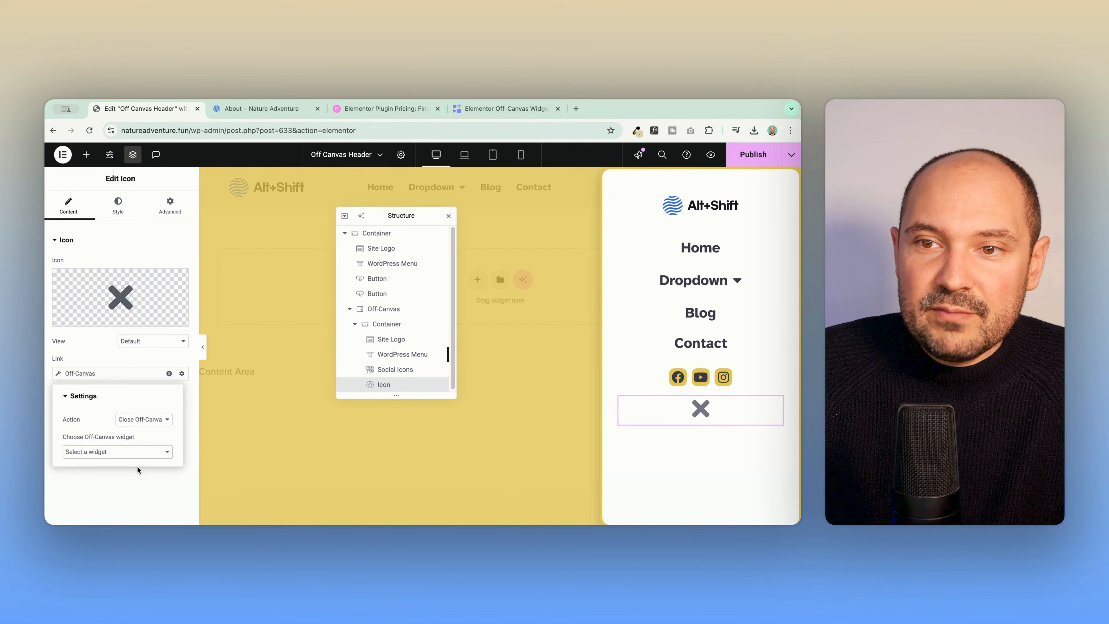
- Align the close icon right and give it a dark grey global color as its primary color
{"action": "left_click", "coordinate": [116, 204]}
{"action": "left_click", "coordinate": [182, 265]}
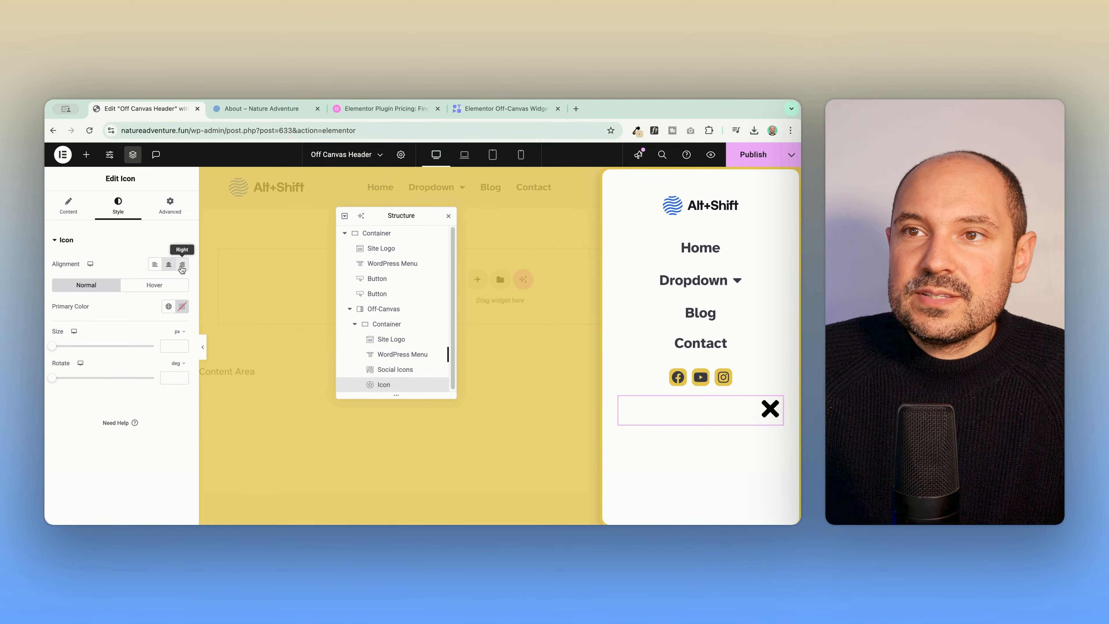
{"action": "left_click", "coordinate": [169, 307]}
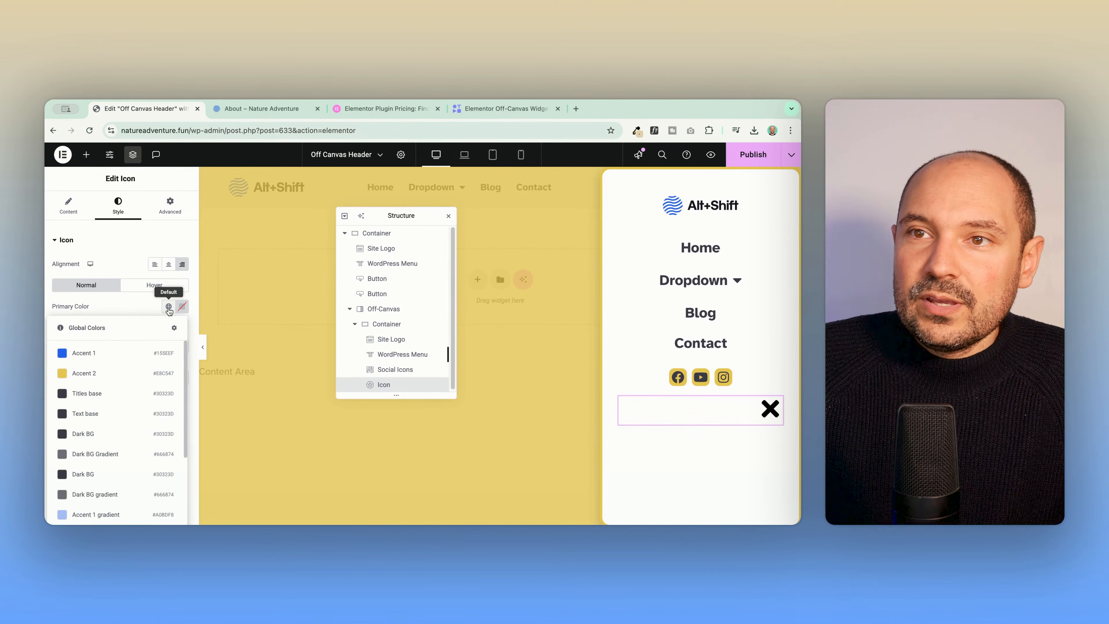
{"action": "left_click", "coordinate": [109, 353]}
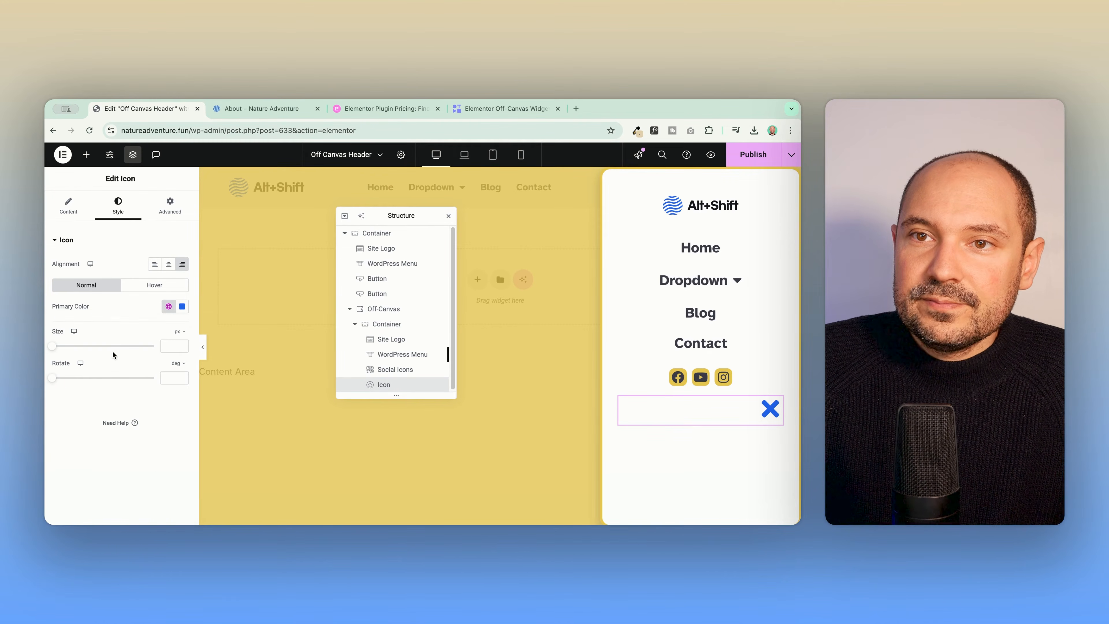
{"action": "left_click", "coordinate": [169, 306]}
{"action": "scroll", "coordinate": [110, 426], "scroll_direction": "down", "scroll_amount": 3}
{"action": "left_click", "coordinate": [98, 382]}
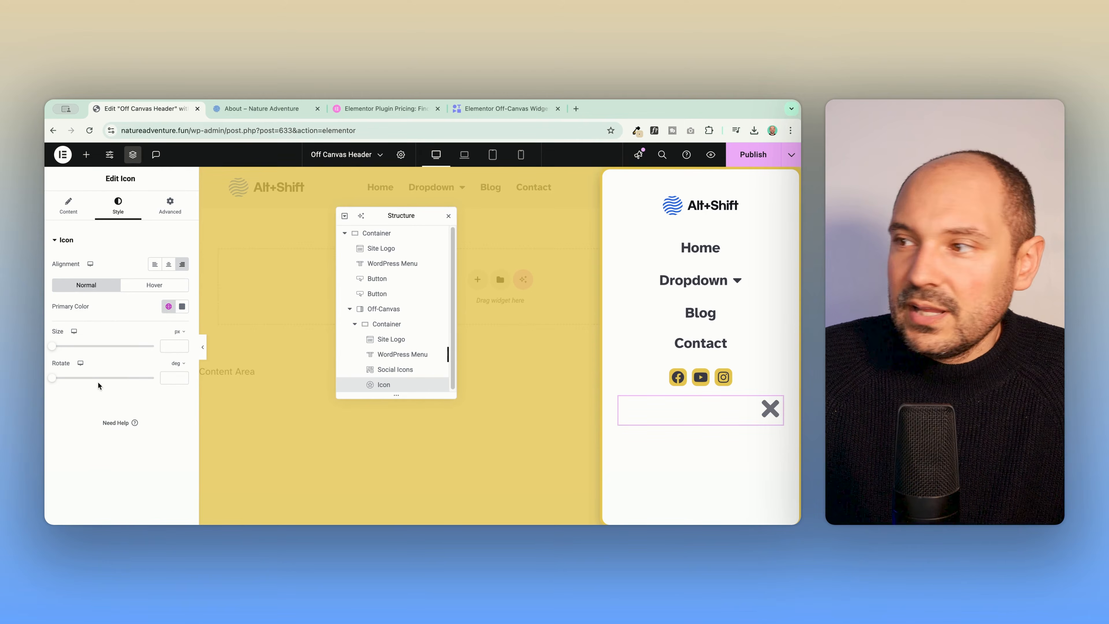
- Set the close icon's size to 25 px
{"action": "left_click", "coordinate": [173, 345]}
{"action": "type", "text": "2"}
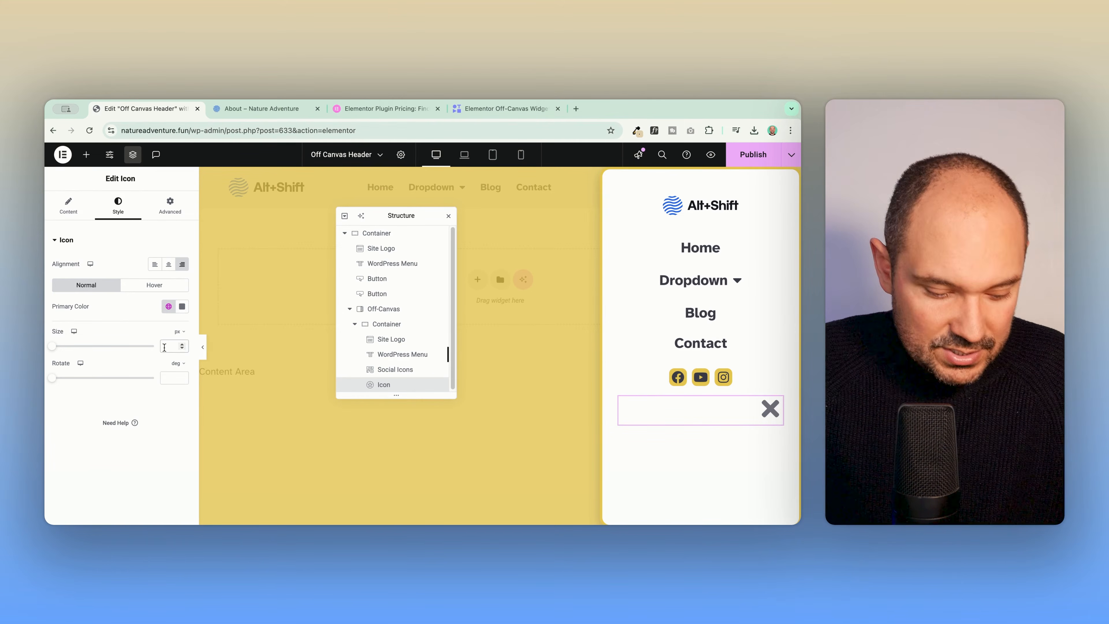
{"action": "type", "text": "5"}
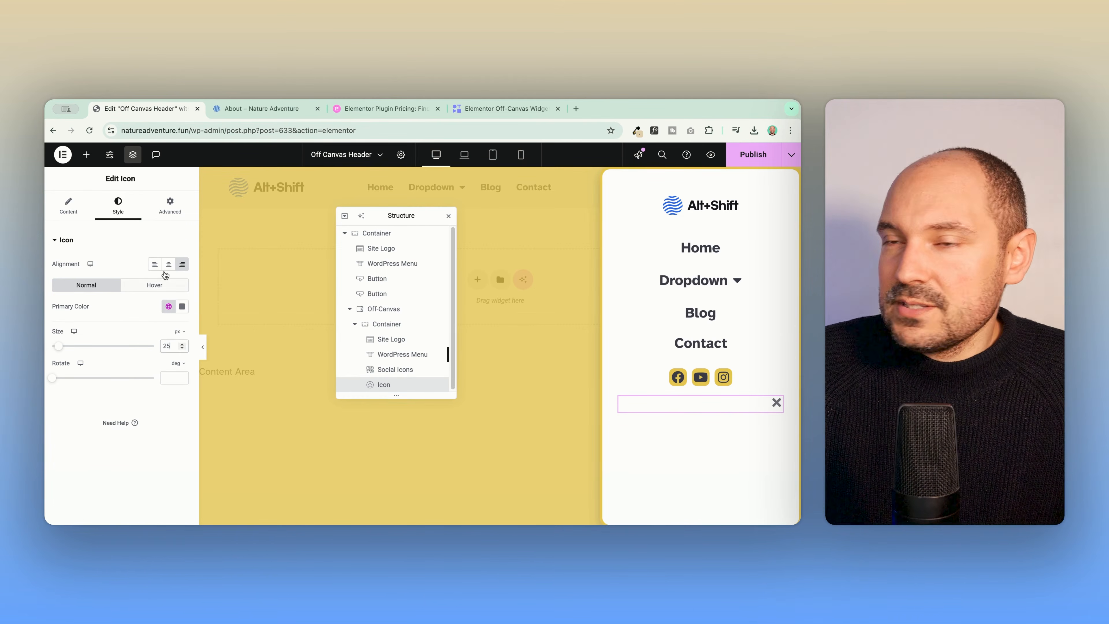
- Change the close icon's position setting to Absolute
{"action": "left_click", "coordinate": [171, 207]}
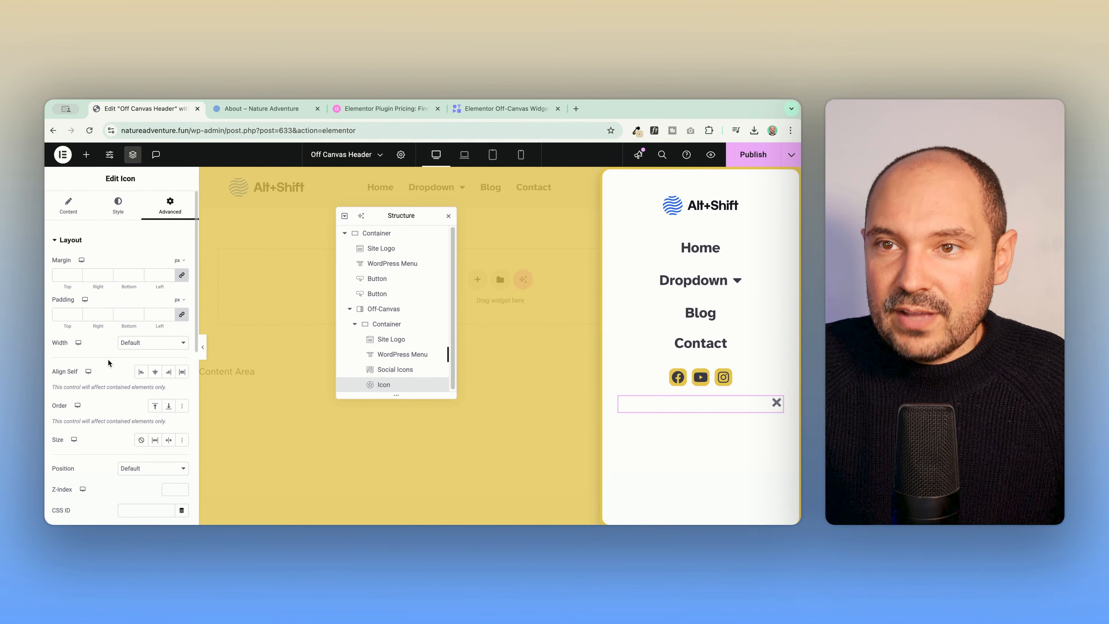
{"action": "scroll", "coordinate": [94, 359], "scroll_direction": "down", "scroll_amount": 6}
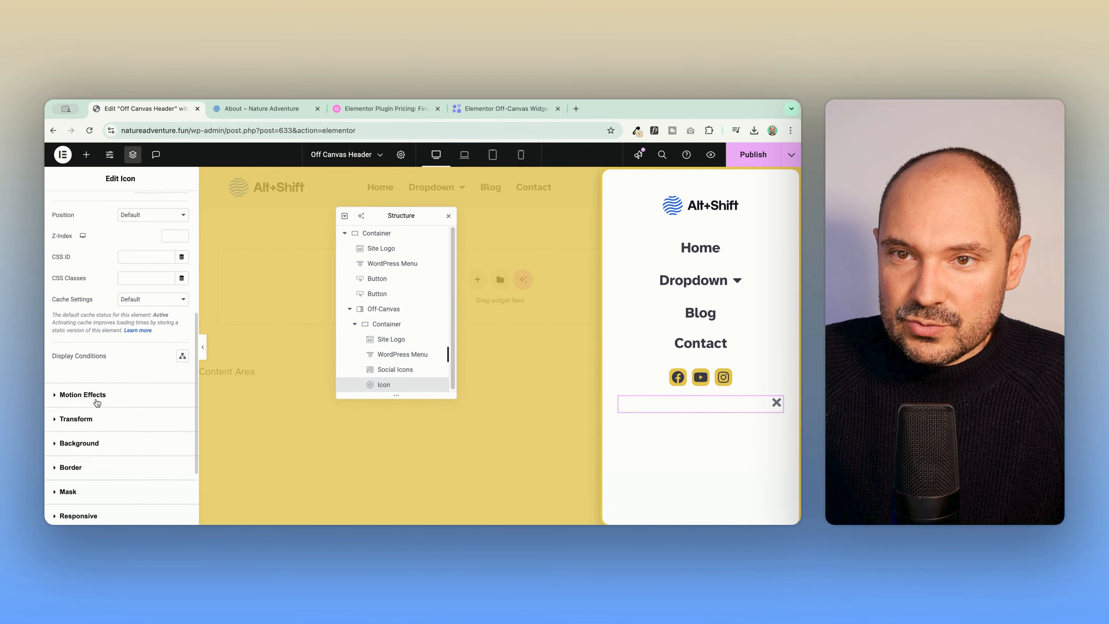
{"action": "scroll", "coordinate": [94, 384], "scroll_direction": "up", "scroll_amount": 4}
{"action": "left_click", "coordinate": [136, 341]}
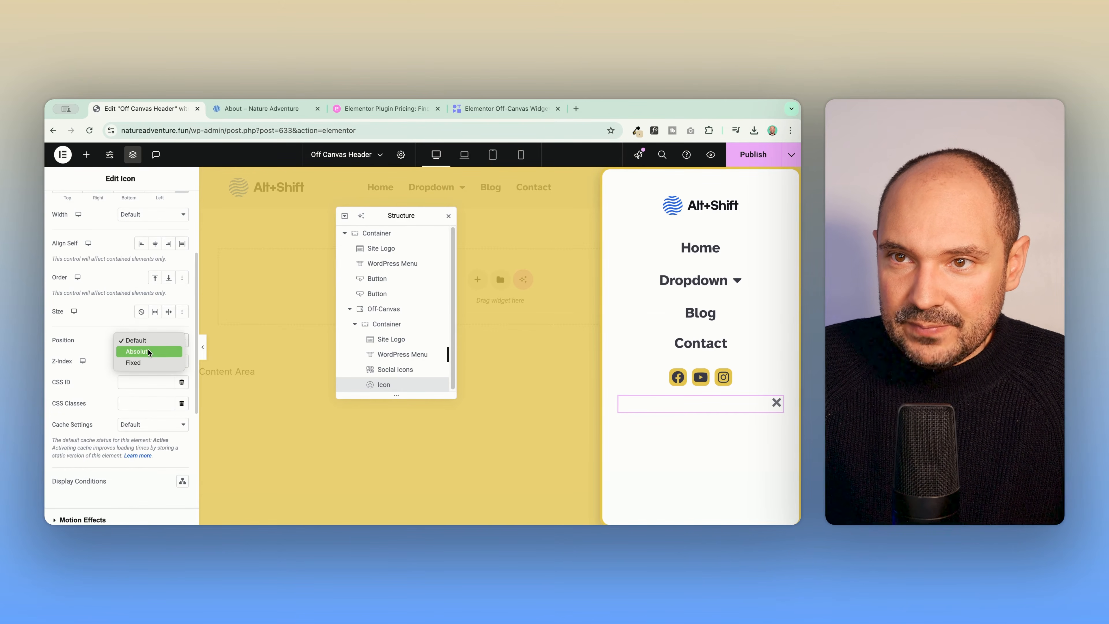
{"action": "left_click", "coordinate": [164, 351]}
{"action": "scroll", "coordinate": [104, 349], "scroll_direction": "down", "scroll_amount": 3}
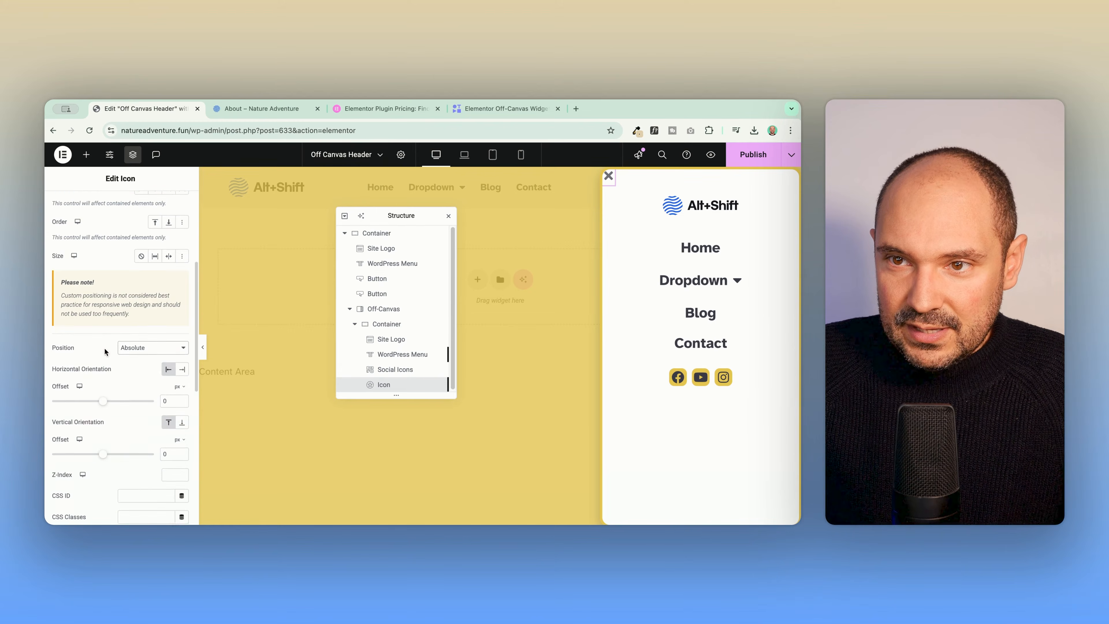
- Orient the close icon horizontally to the right with horizontal and vertical offsets of 10 px
{"action": "left_click", "coordinate": [164, 312]}
{"action": "type", "text": "1"}
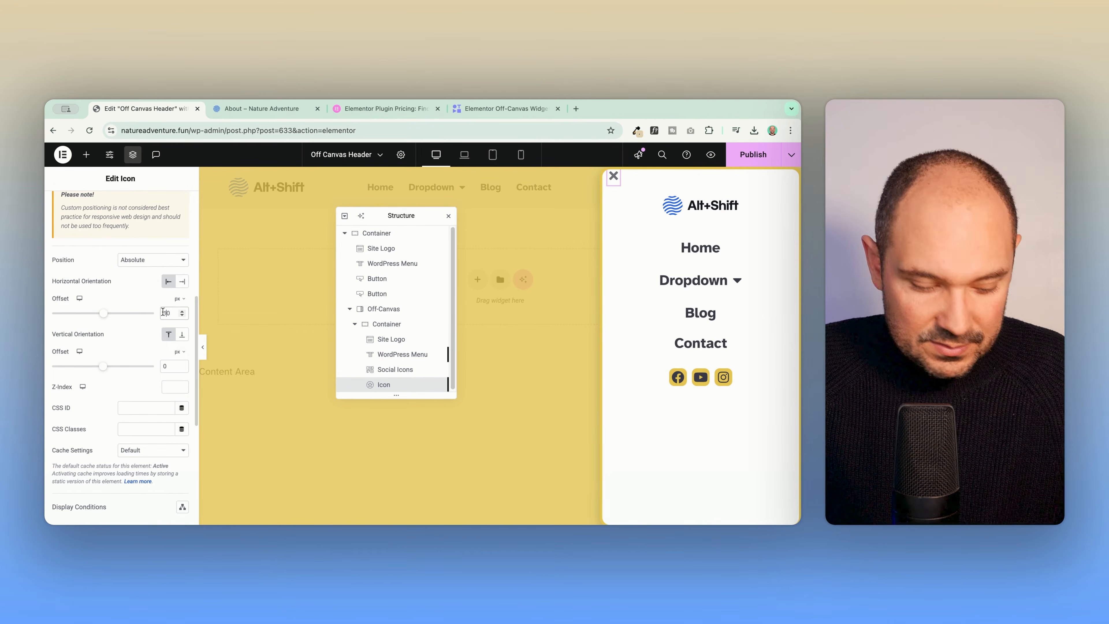
{"action": "left_click", "coordinate": [163, 364]}
{"action": "type", "text": "1"}
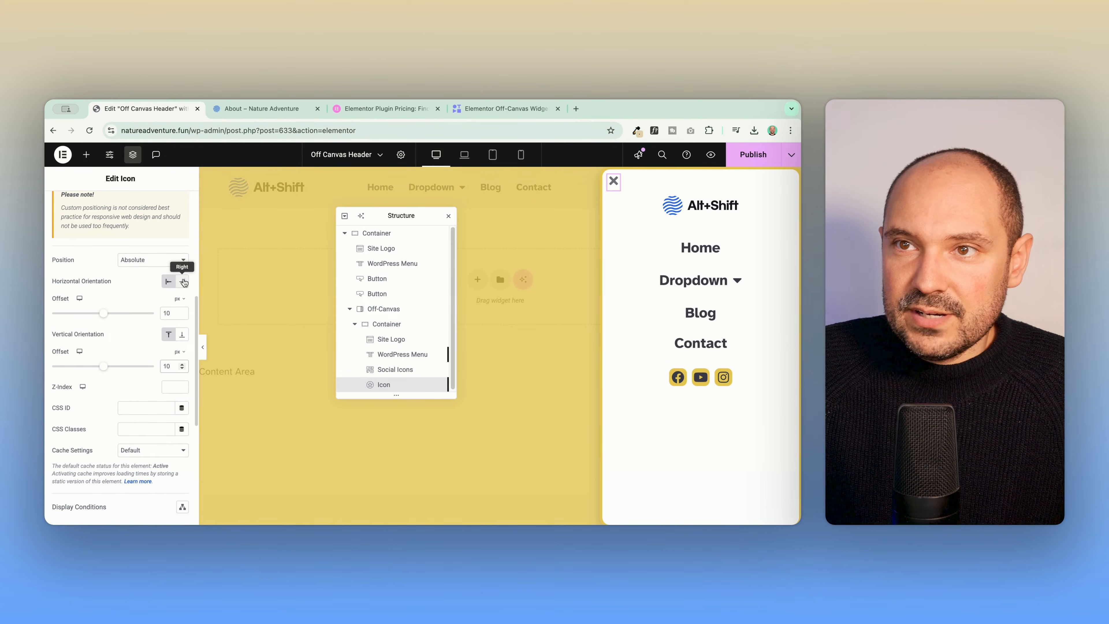
{"action": "left_click", "coordinate": [183, 282]}
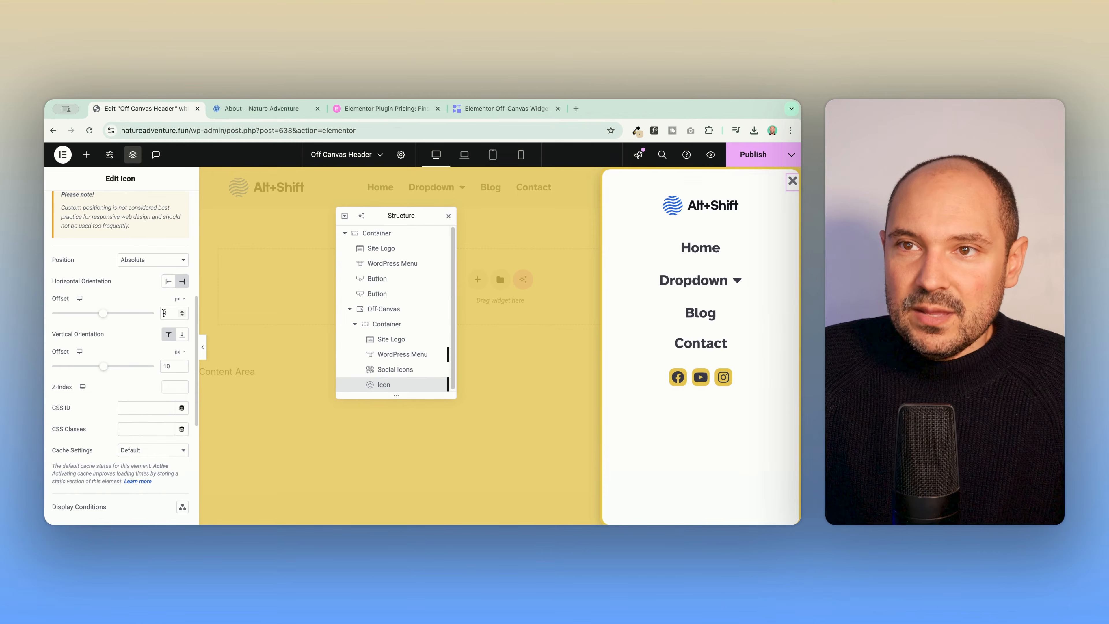
{"action": "type", "text": "20"}
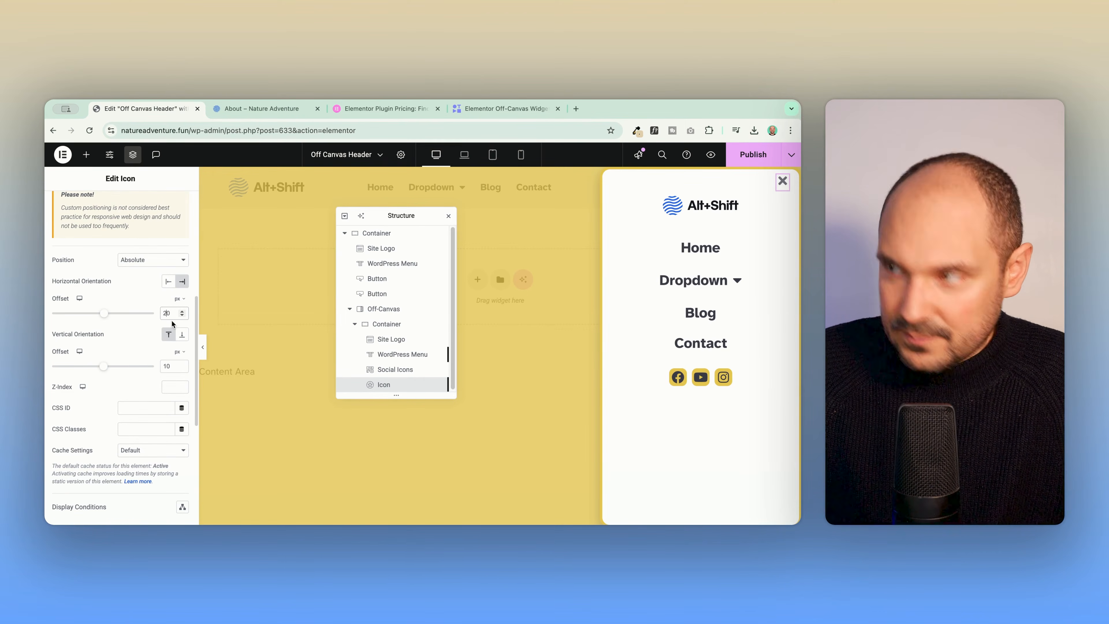
{"action": "key", "text": "BackSpace"}
{"action": "type", "text": "1"}
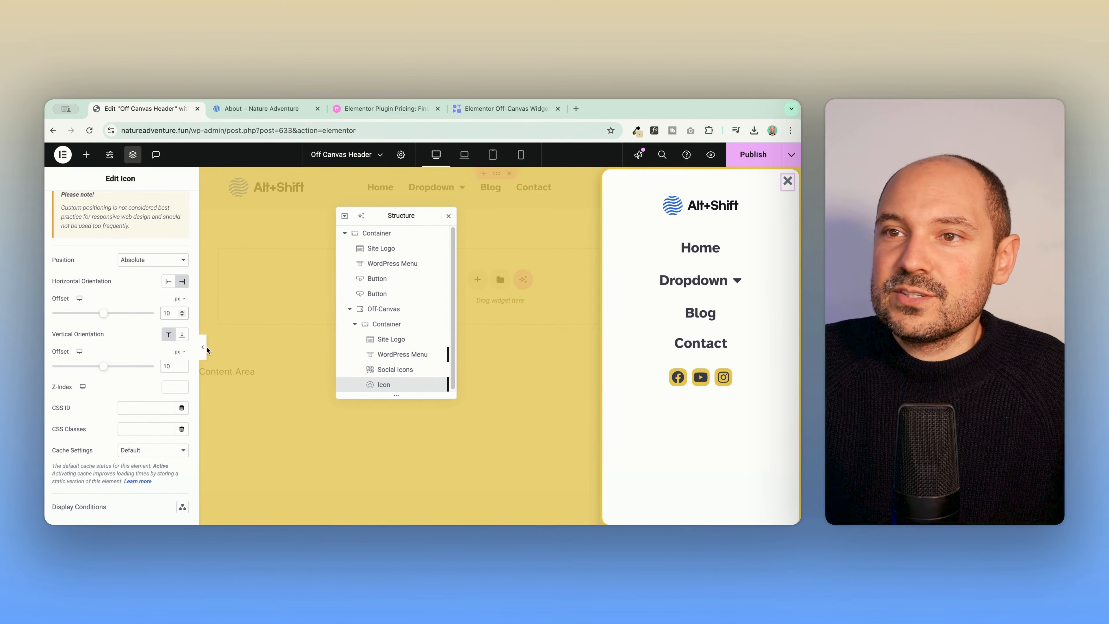
- Preview the template without the editing panel, test the close icon on the off-canvas menu, and return to editing
{"action": "left_click", "coordinate": [202, 346]}
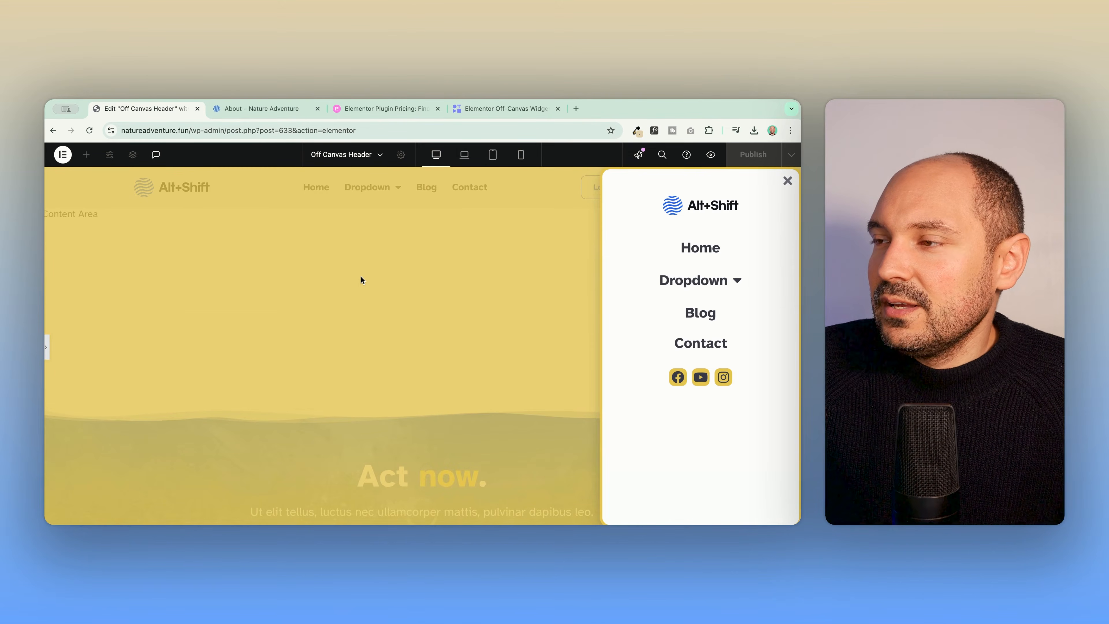
{"action": "left_click", "coordinate": [787, 181]}
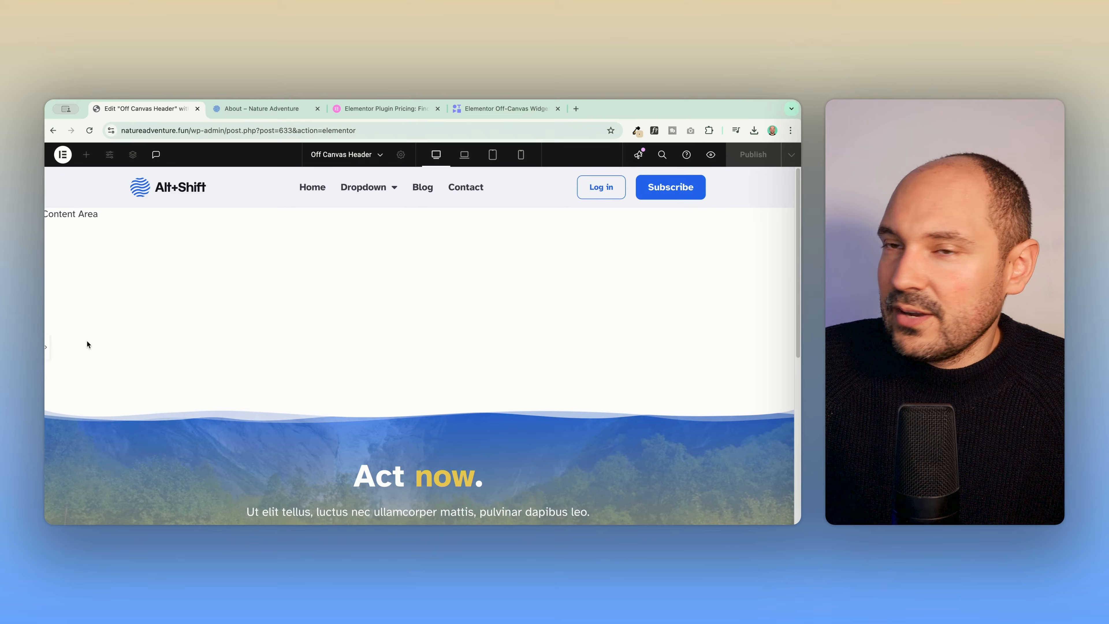
{"action": "left_click", "coordinate": [46, 346]}
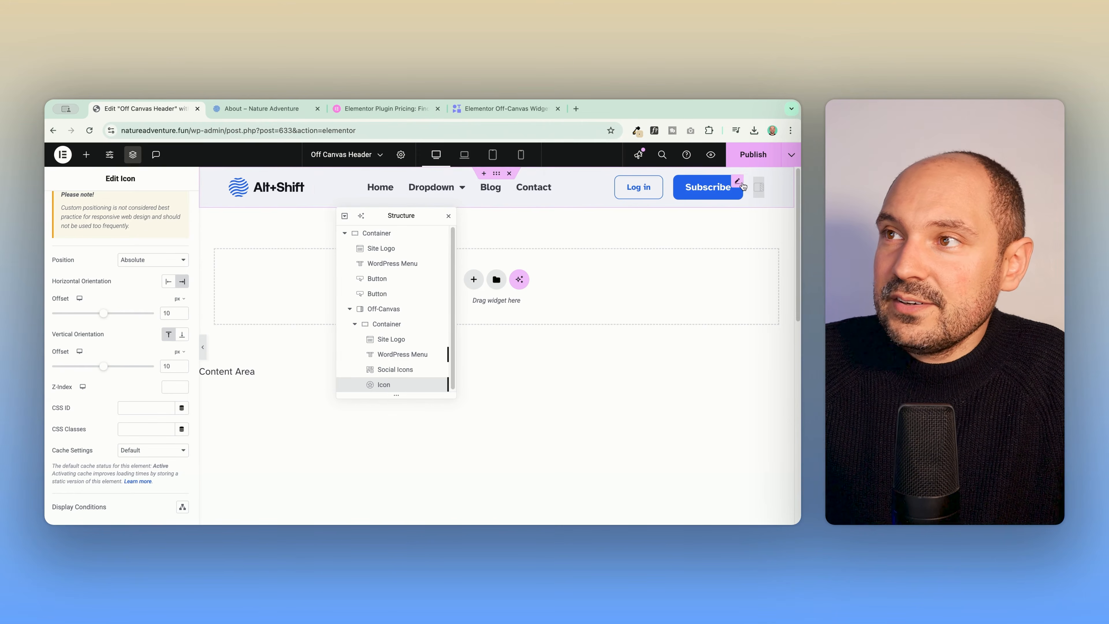
- Preview the header without the editing panel in desktop and tablet portrait views, and return to editing the tablet view
{"action": "left_click", "coordinate": [207, 350]}
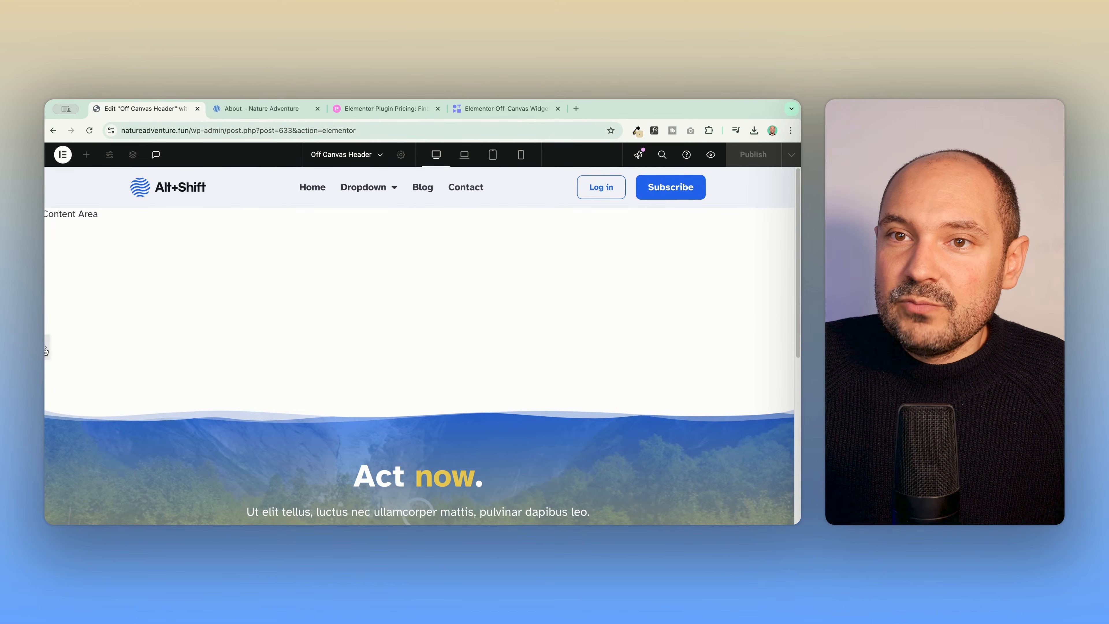
{"action": "key", "text": "ctrl+p"}
{"action": "left_click", "coordinate": [491, 156]}
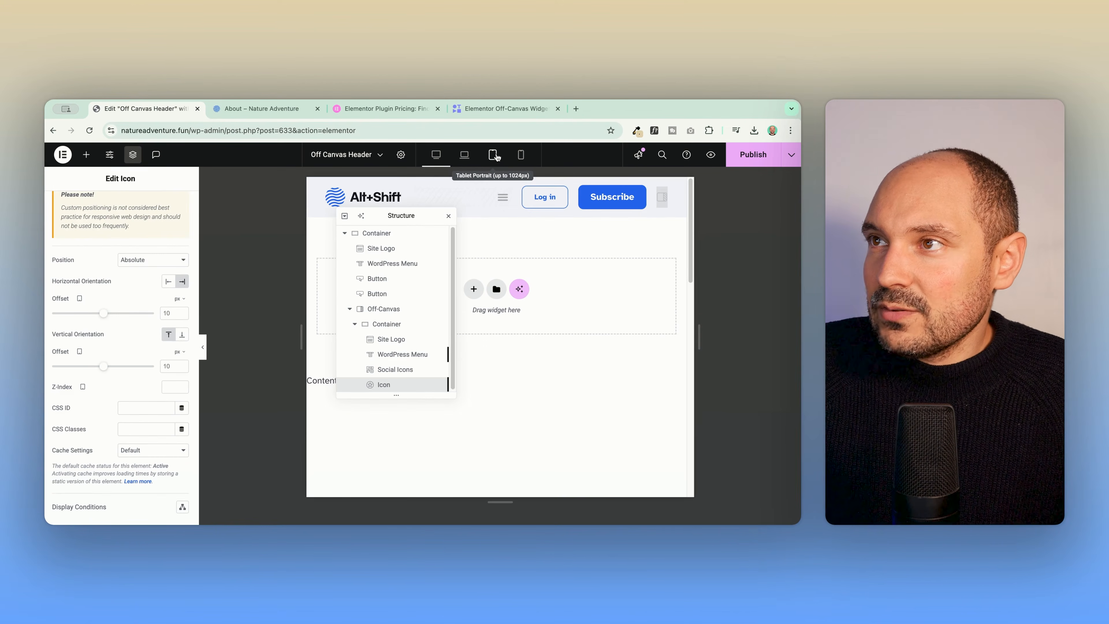
{"action": "left_click", "coordinate": [202, 347]}
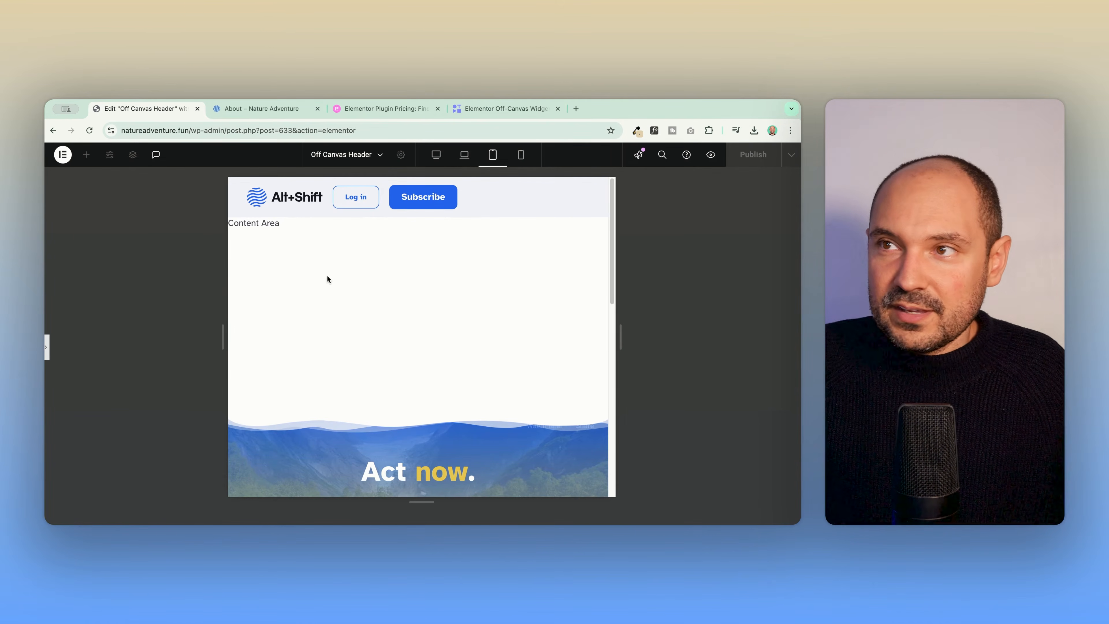
{"action": "left_click", "coordinate": [48, 348]}
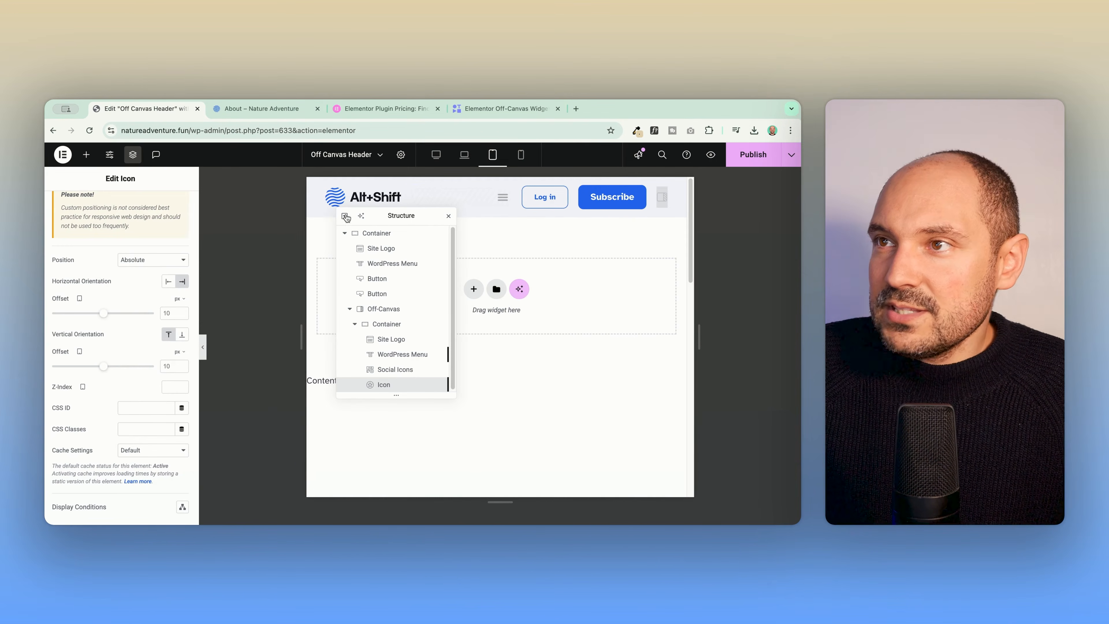
- Set the header site logo's size option to grow in the tablet view, and preview the header without the editing panel
{"action": "left_click", "coordinate": [397, 192]}
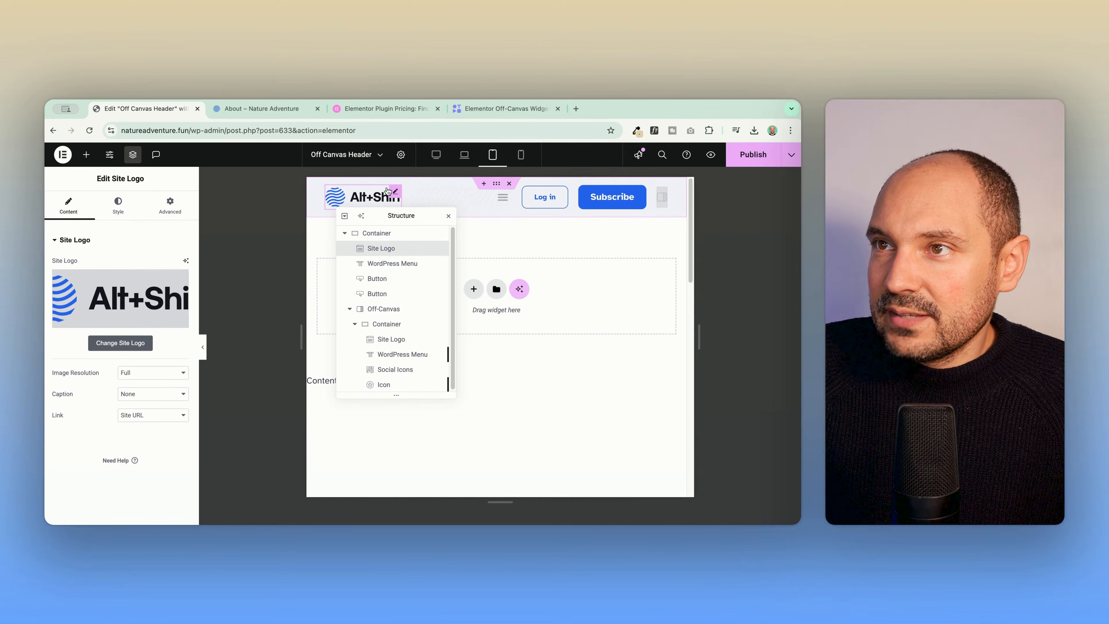
{"action": "left_click", "coordinate": [169, 205]}
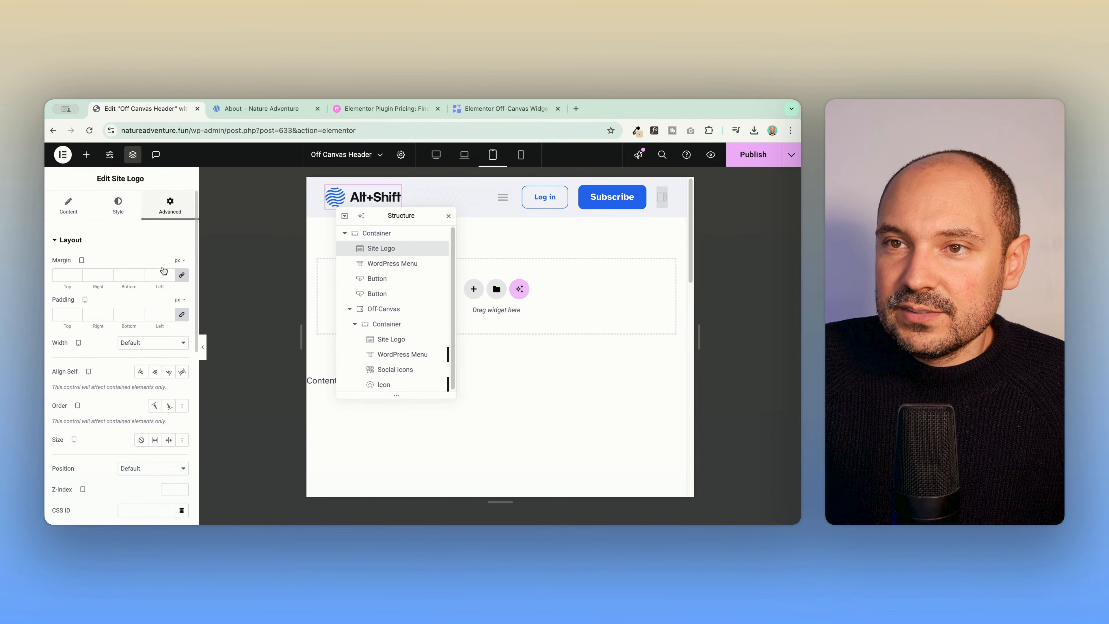
{"action": "left_click", "coordinate": [155, 439]}
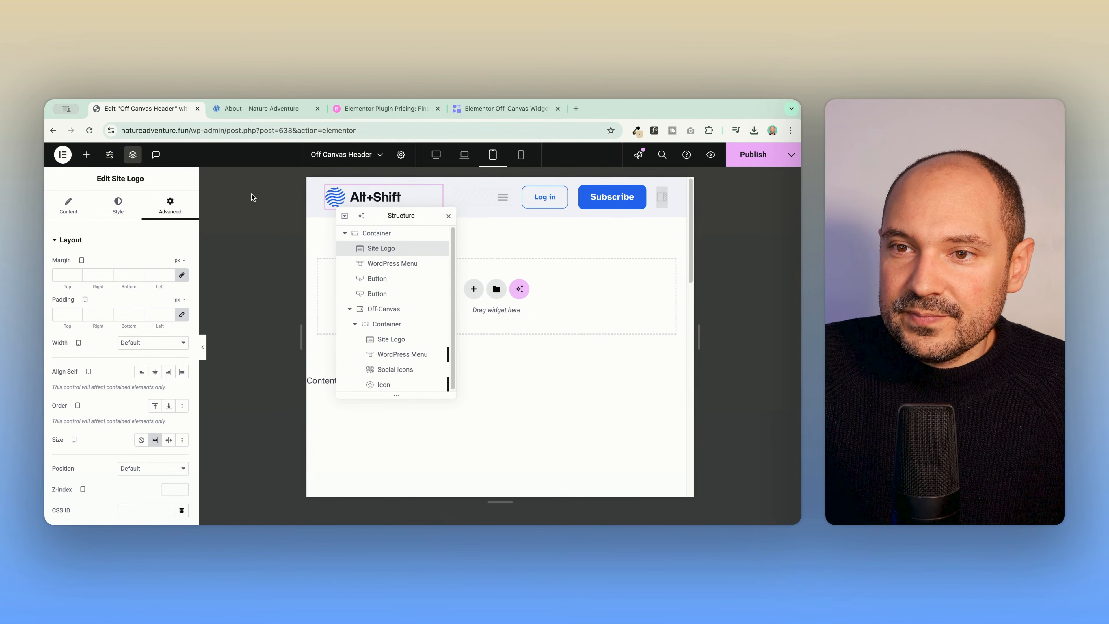
{"action": "left_click", "coordinate": [204, 344]}
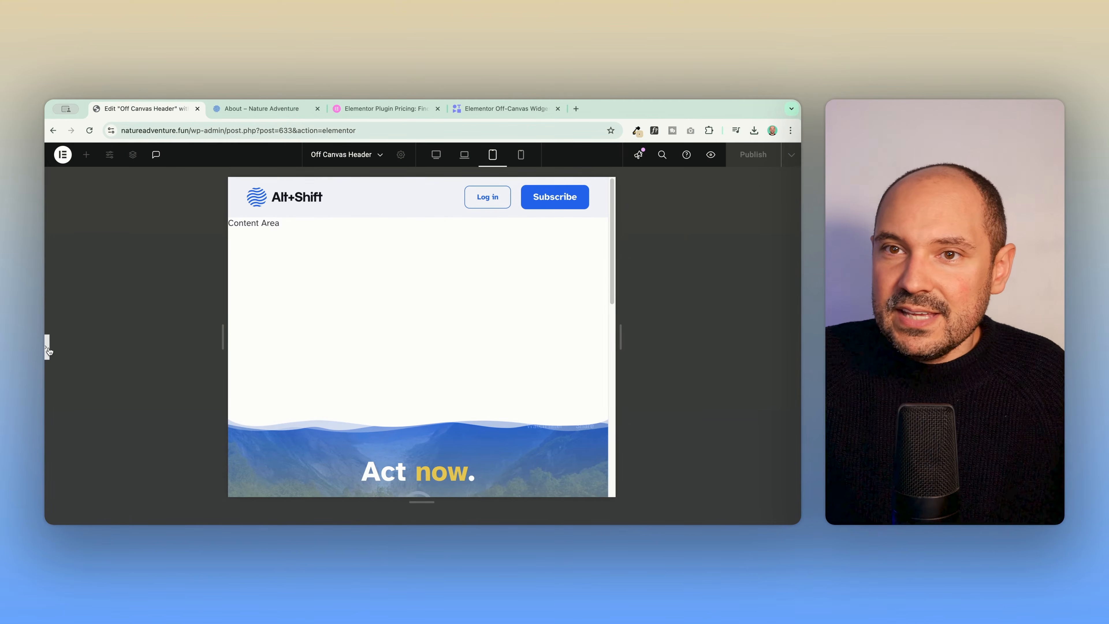
{"action": "left_click", "coordinate": [48, 348]}
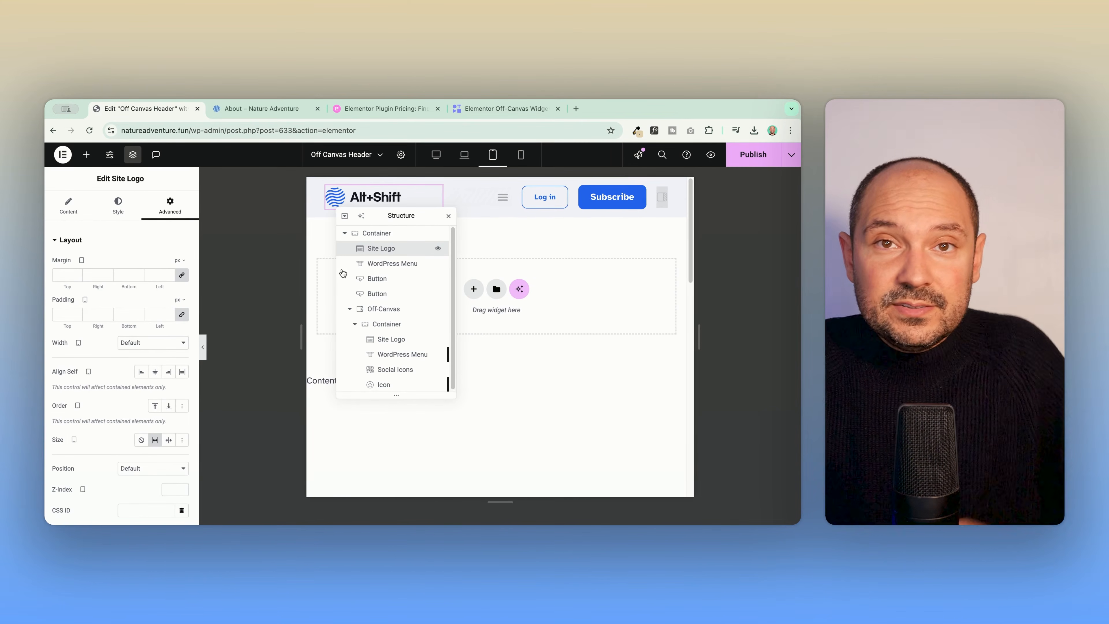
- Check the menu icon and the off-canvas menu it opens on the live About page, and return to the header template
{"action": "left_click", "coordinate": [243, 110]}
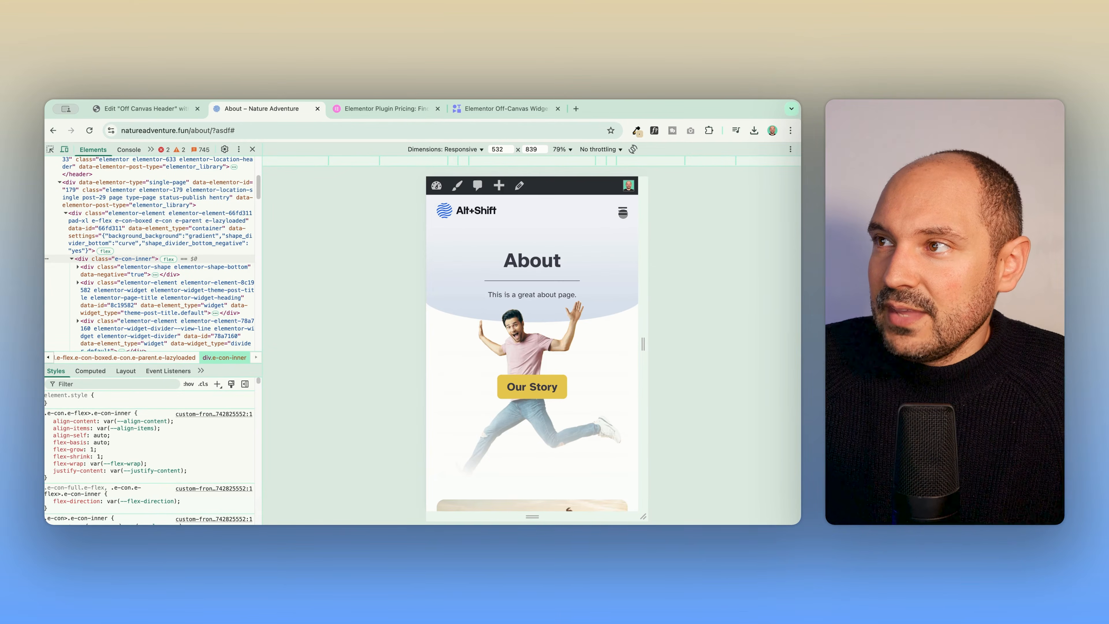
{"action": "left_click", "coordinate": [623, 211]}
{"action": "left_click", "coordinate": [619, 206]}
{"action": "left_click", "coordinate": [622, 211]}
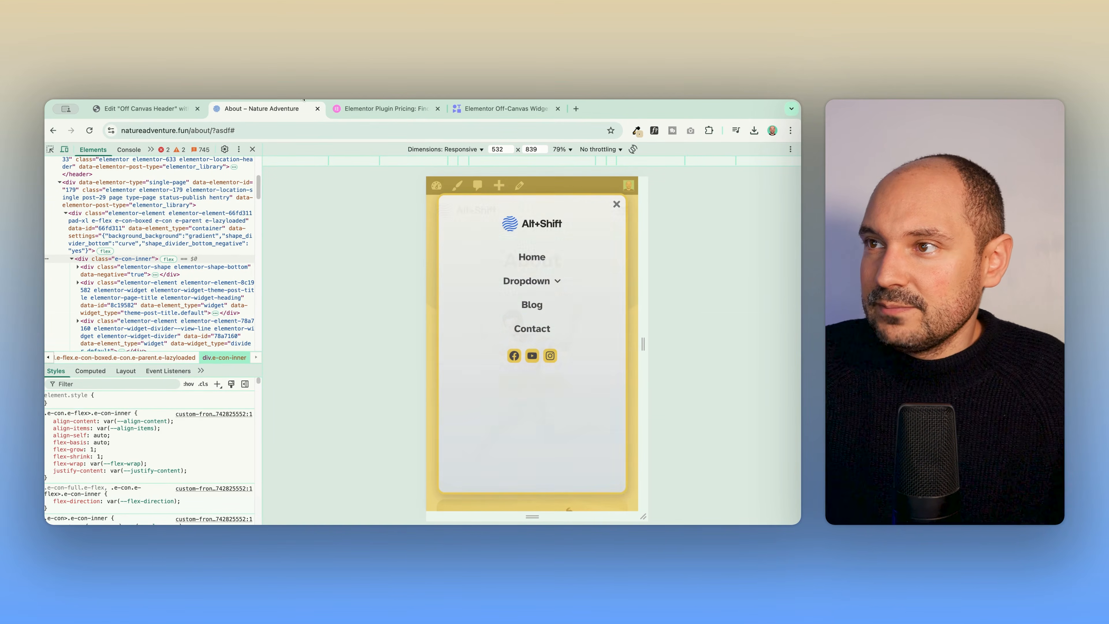
{"action": "left_click", "coordinate": [168, 112]}
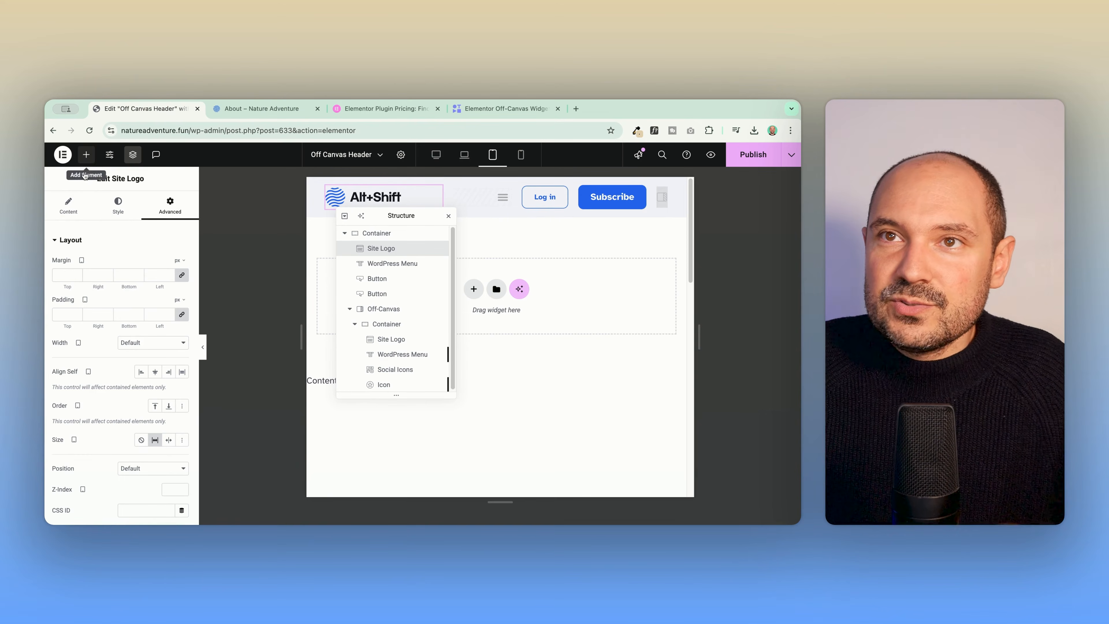
- Add an Icon widget to the header after the Subscribe button
{"action": "left_click", "coordinate": [86, 155]}
{"action": "type", "text": "icon"}
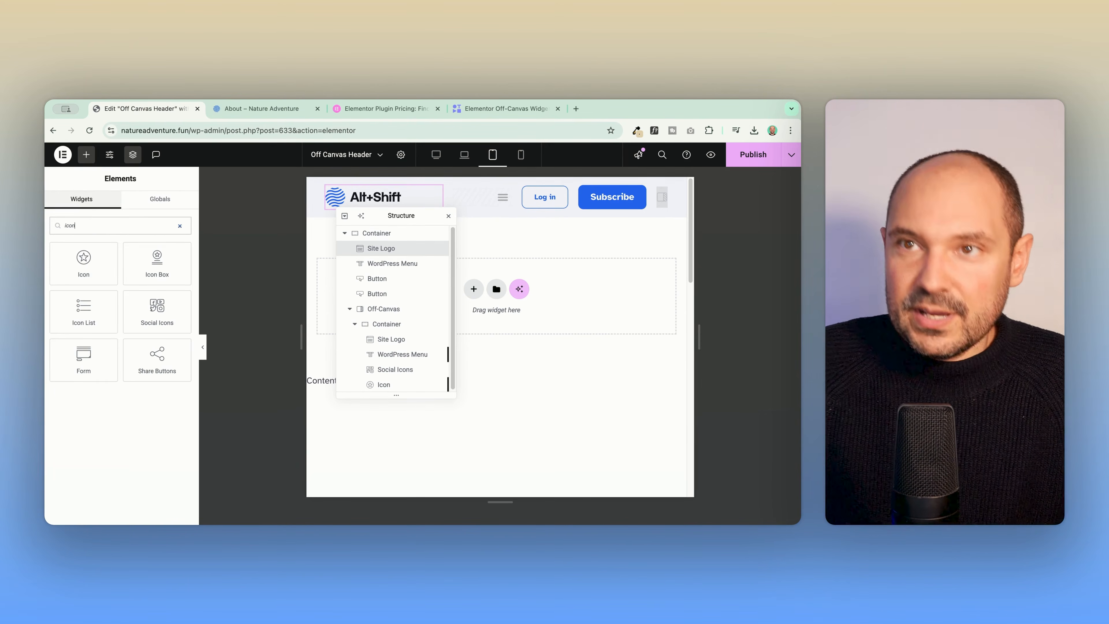
{"action": "left_click_drag", "start_coordinate": [83, 262], "coordinate": [632, 202]}
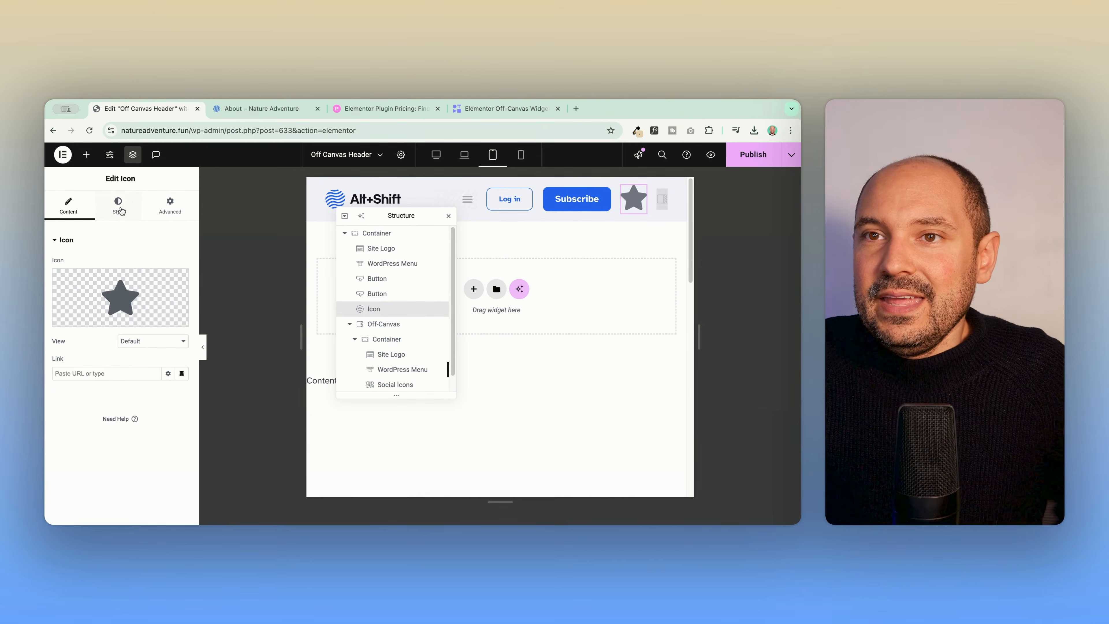
- Replace the new header icon's star with the Bars icon from the icon library
{"action": "left_click", "coordinate": [122, 295]}
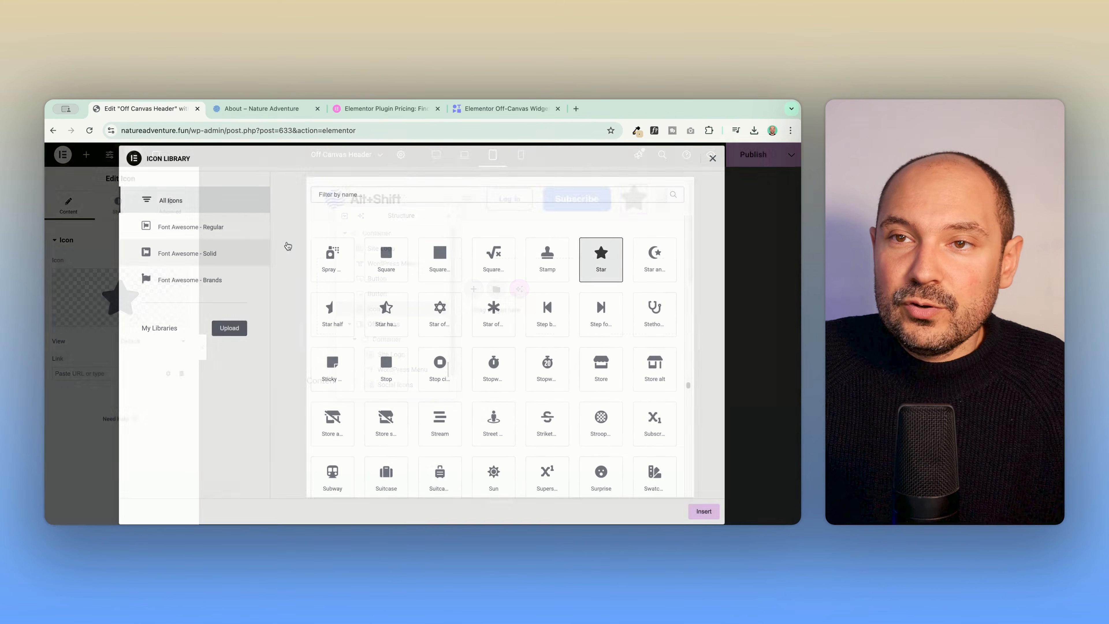
{"action": "left_click", "coordinate": [375, 194]}
{"action": "type", "text": "bars"}
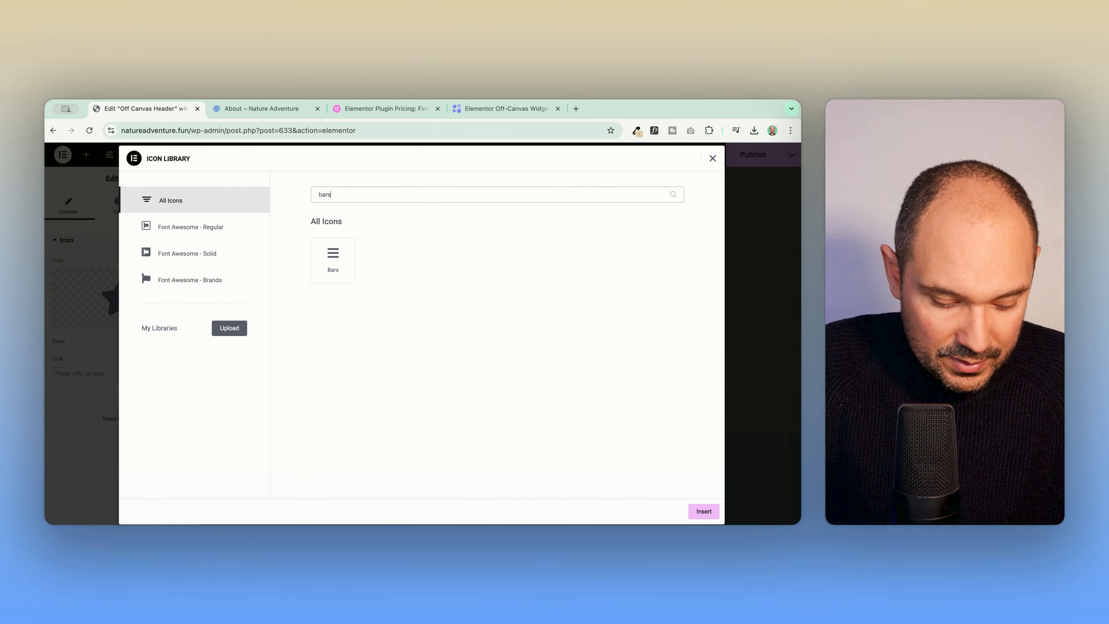
{"action": "left_click", "coordinate": [326, 251]}
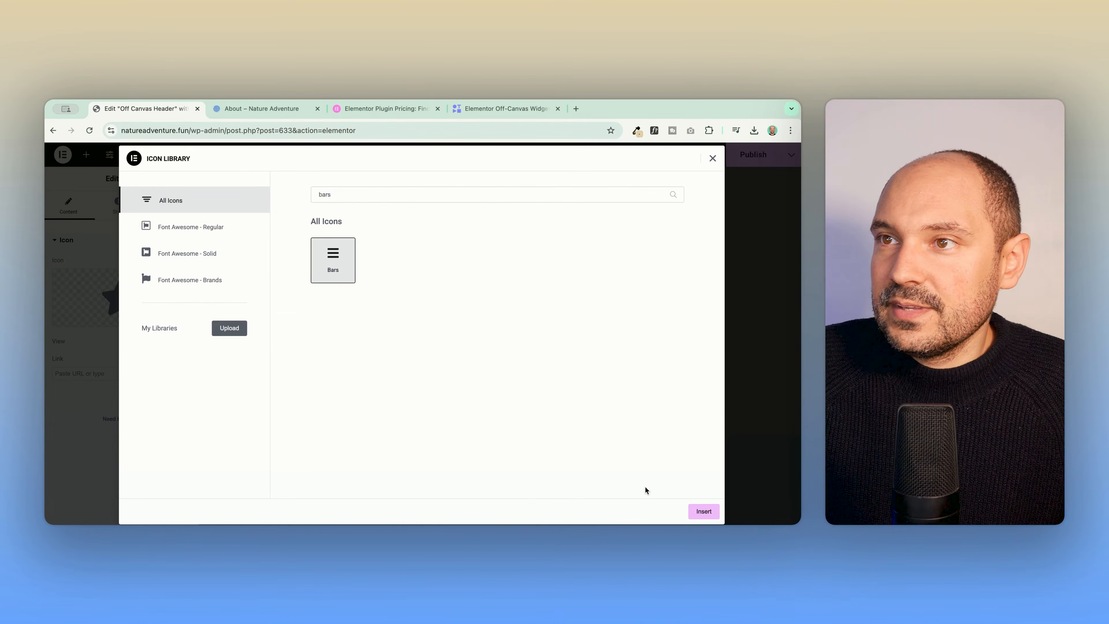
{"action": "left_click", "coordinate": [703, 511]}
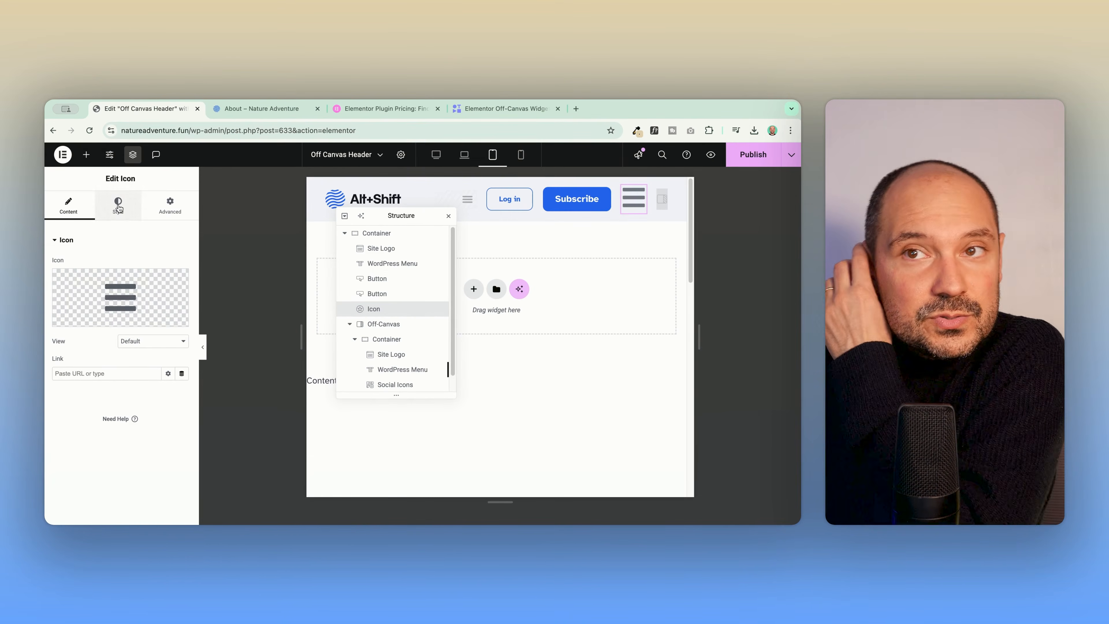
- Link the bars icon to the dynamic Off-Canvas action with Open Off-Canvas, targeting the Mobile Off-Canvas Menu widget
{"action": "left_click", "coordinate": [182, 374]}
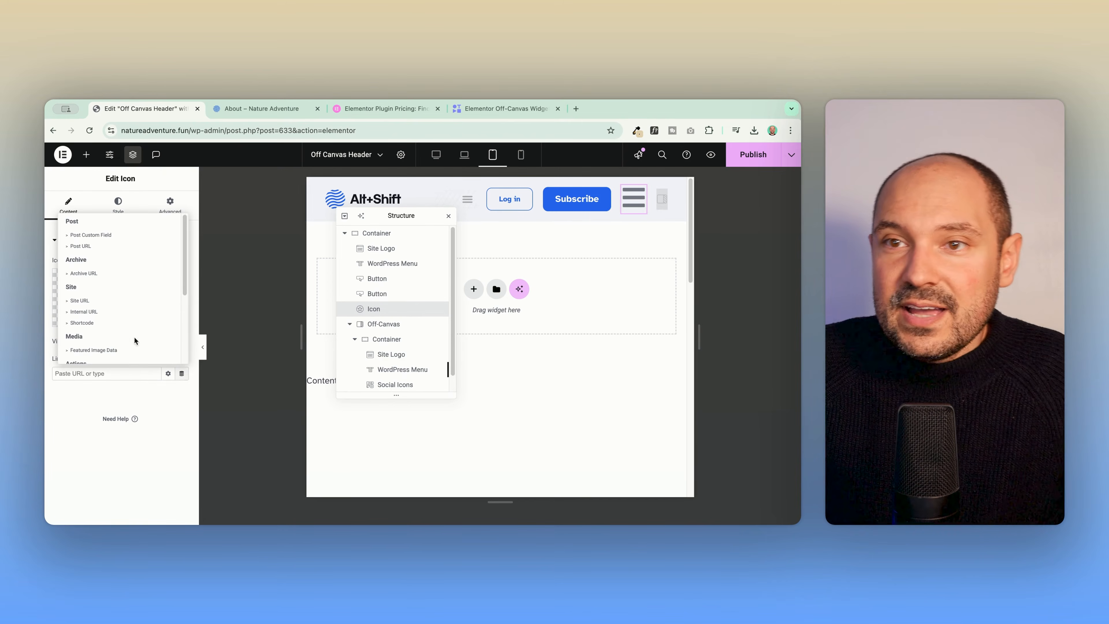
{"action": "scroll", "coordinate": [110, 279], "scroll_direction": "down", "scroll_amount": 5}
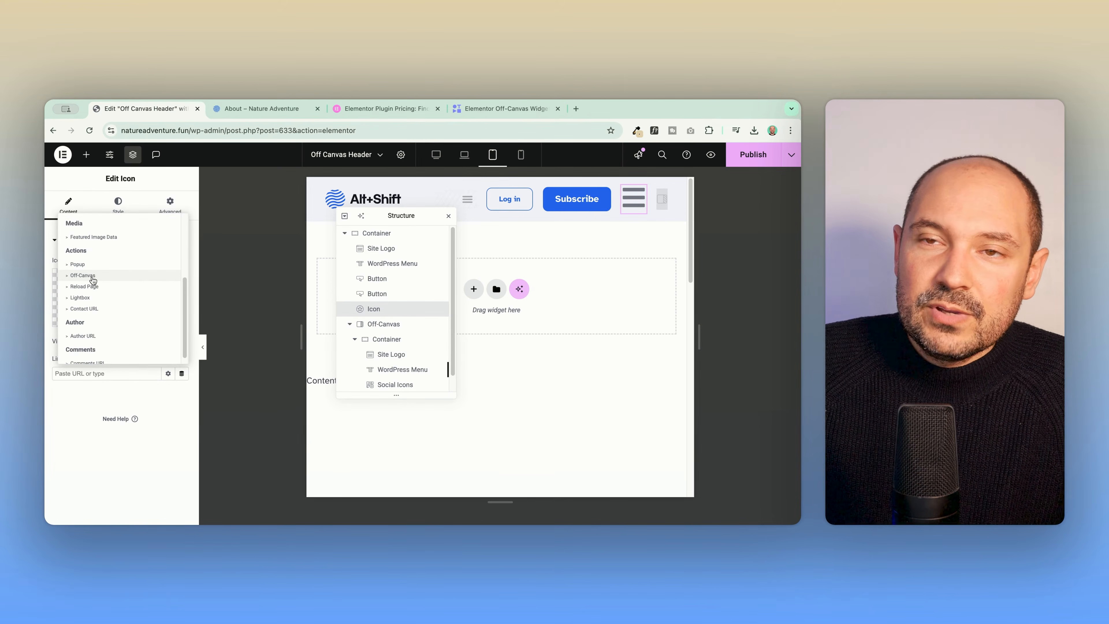
{"action": "left_click", "coordinate": [84, 277]}
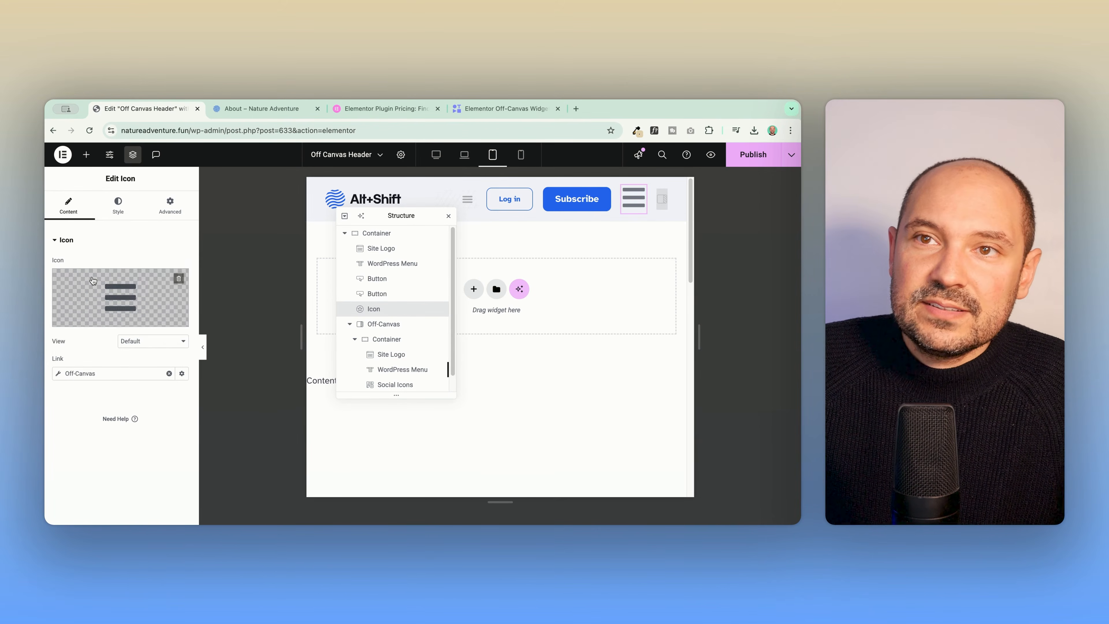
{"action": "left_click", "coordinate": [59, 379]}
{"action": "left_click", "coordinate": [141, 420]}
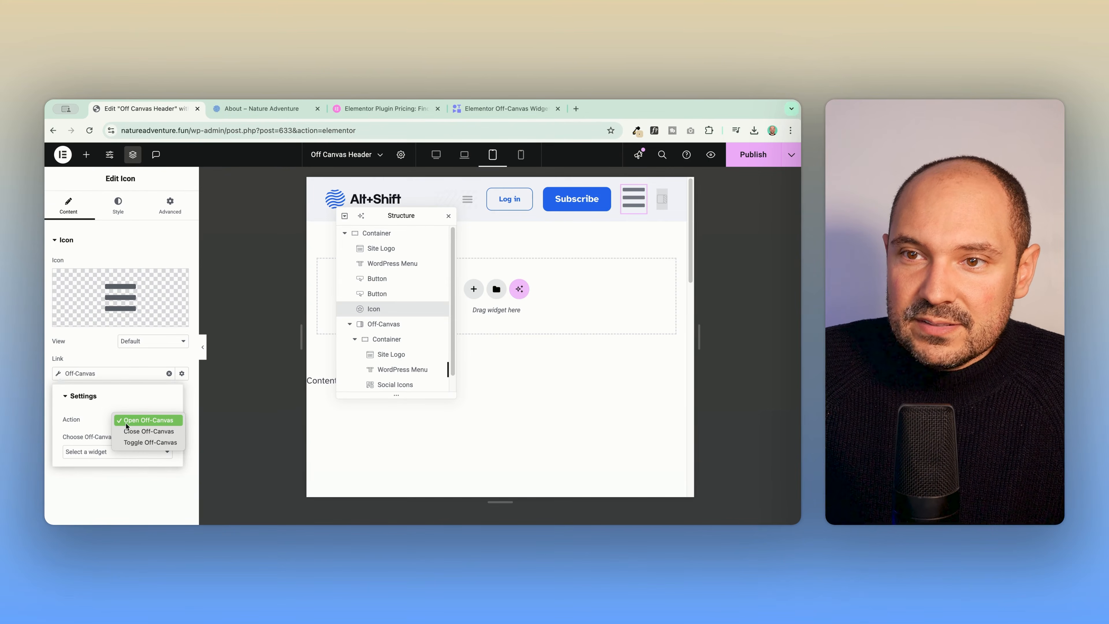
{"action": "left_click", "coordinate": [144, 424]}
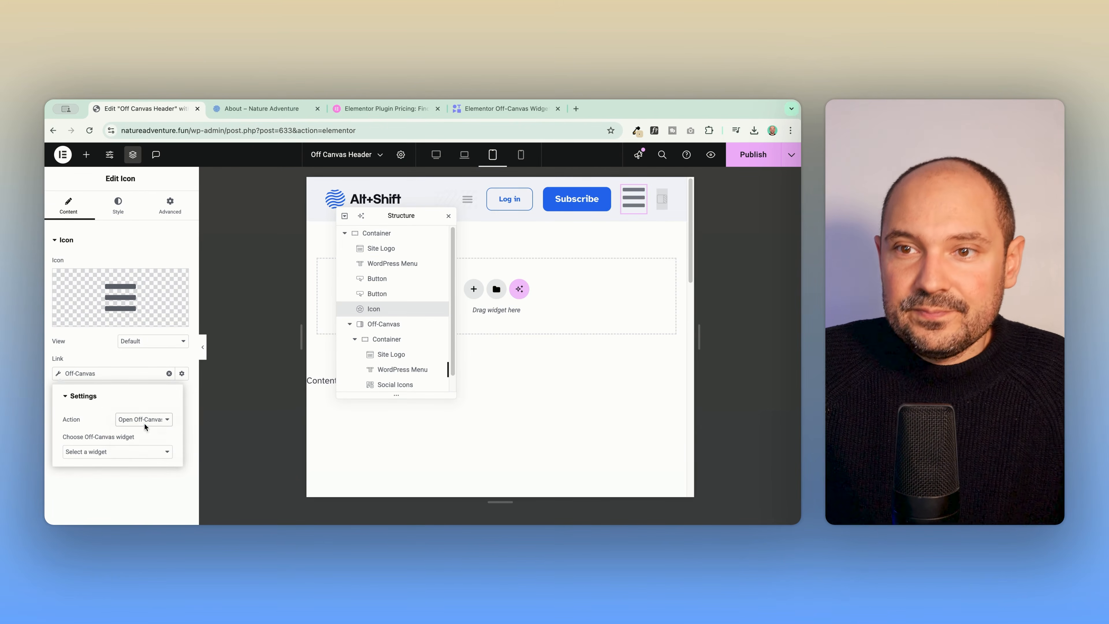
{"action": "left_click", "coordinate": [111, 451]}
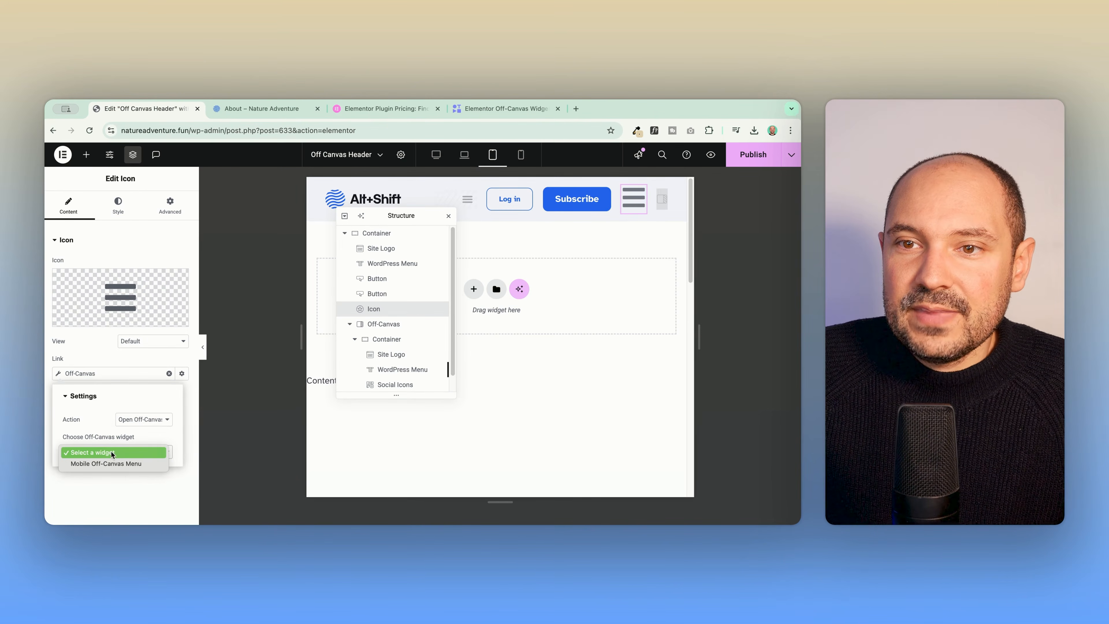
{"action": "left_click", "coordinate": [122, 464]}
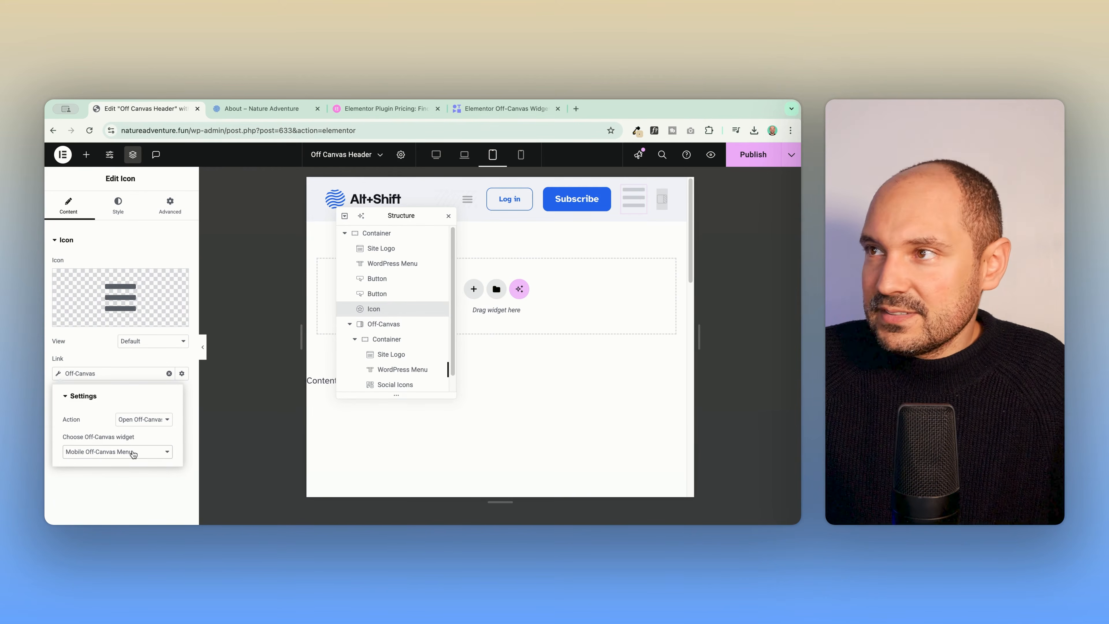
{"action": "left_click", "coordinate": [136, 419]}
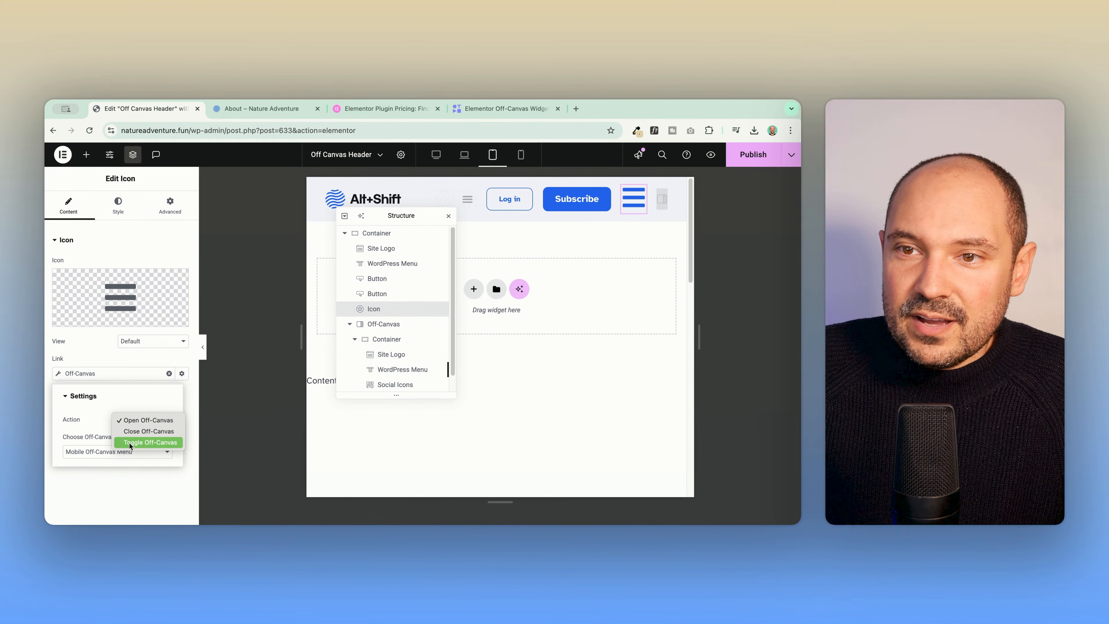
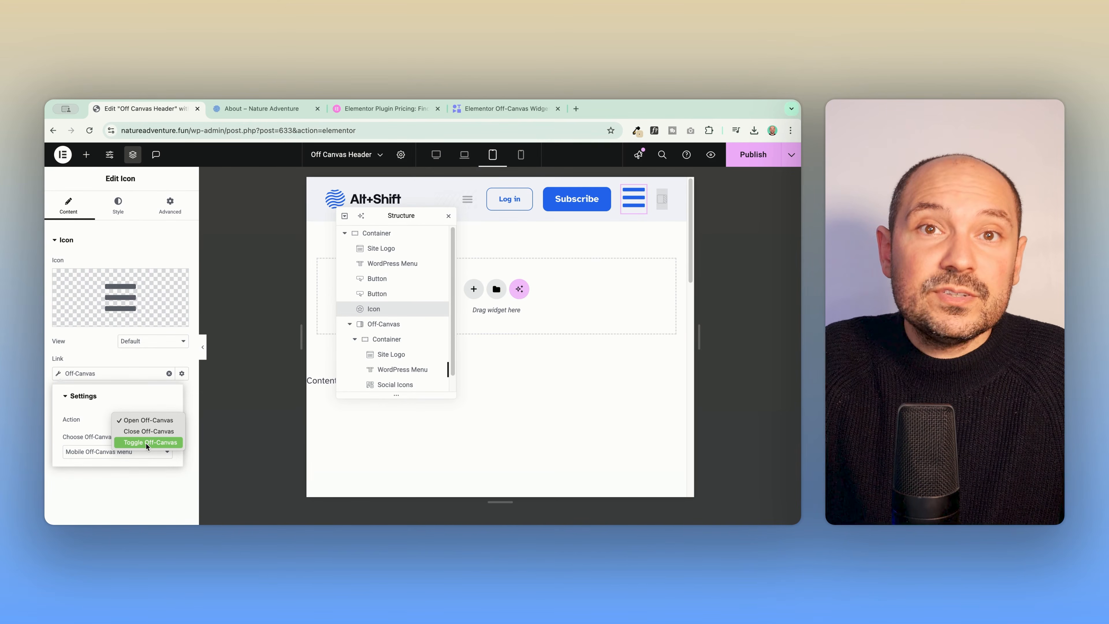
{"action": "left_click", "coordinate": [150, 421]}
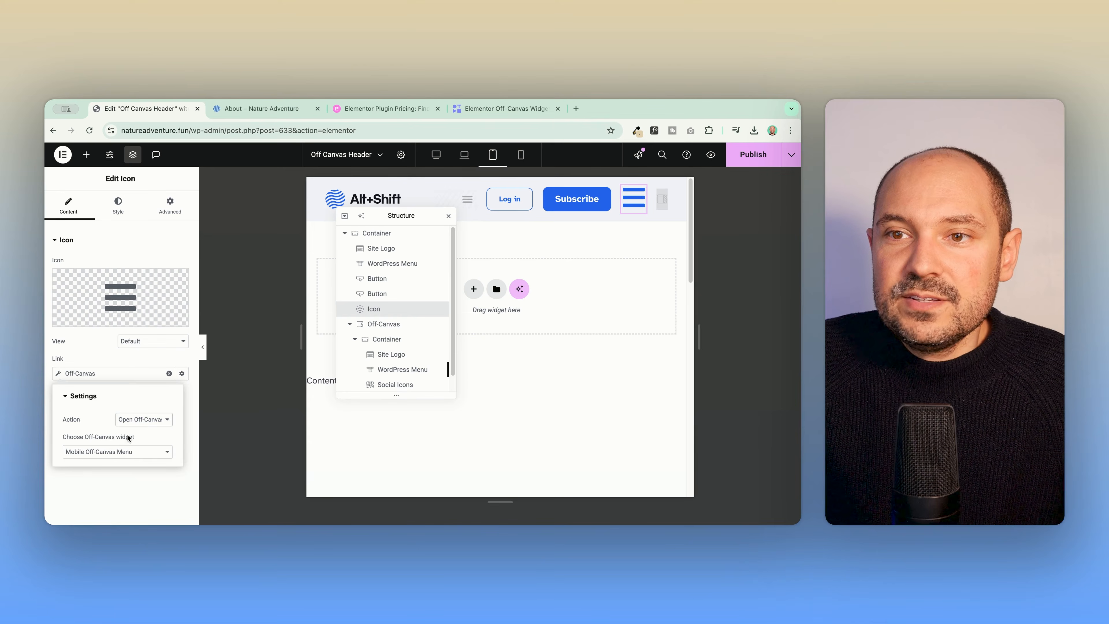
{"action": "left_click", "coordinate": [118, 452]}
{"action": "left_click", "coordinate": [112, 453]}
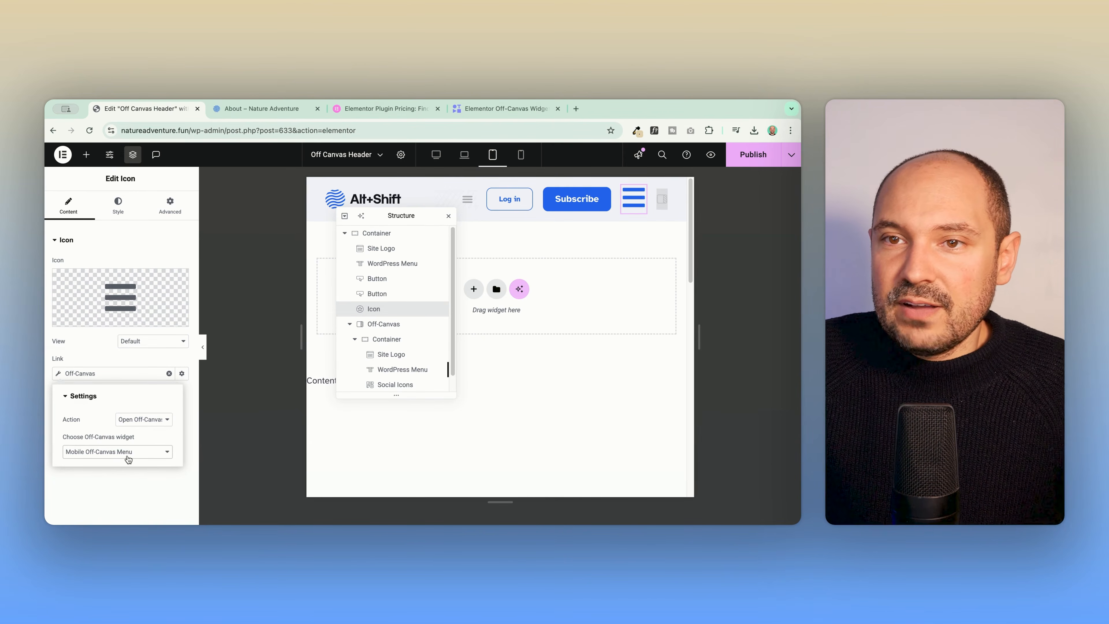
- Give the bars icon the global Text base color and a size of 25 px, and preview the tablet header
{"action": "left_click", "coordinate": [126, 220]}
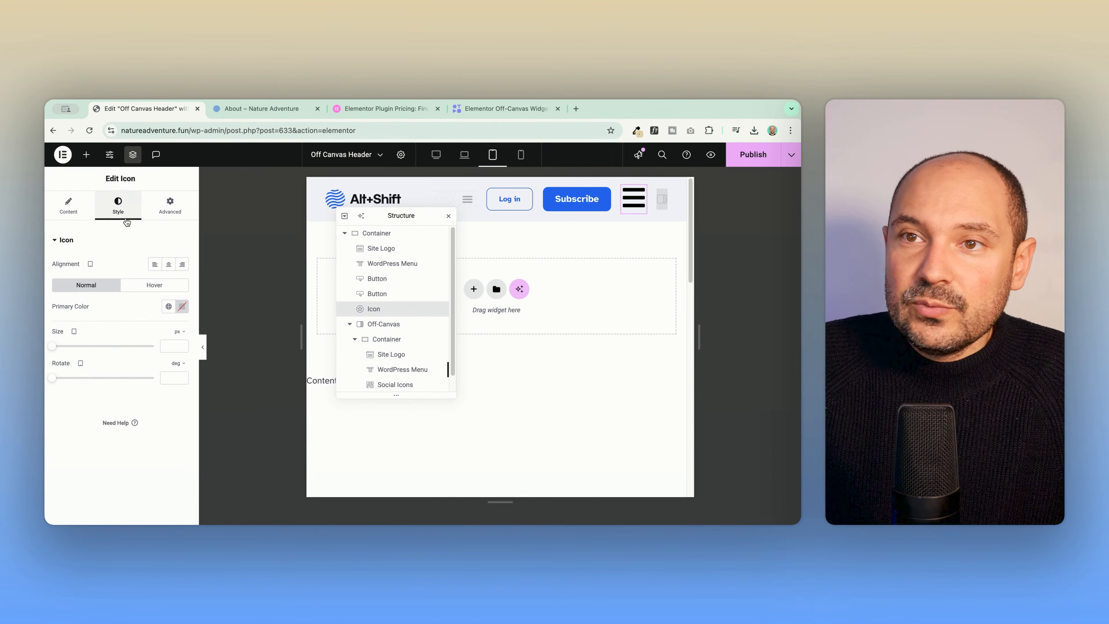
{"action": "left_click", "coordinate": [168, 306]}
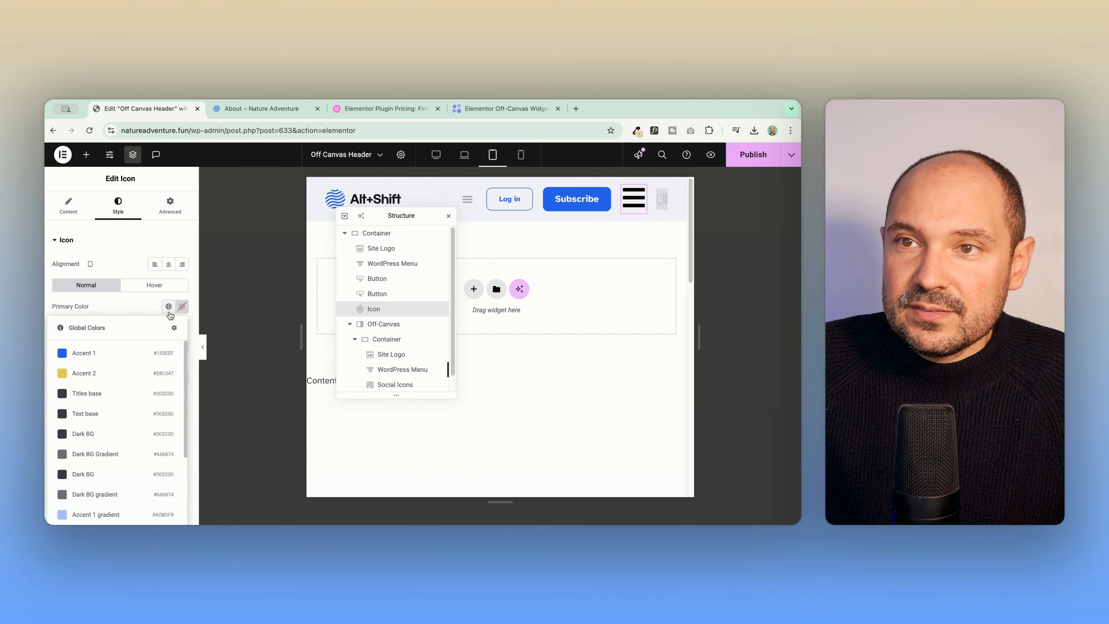
{"action": "left_click", "coordinate": [101, 411]}
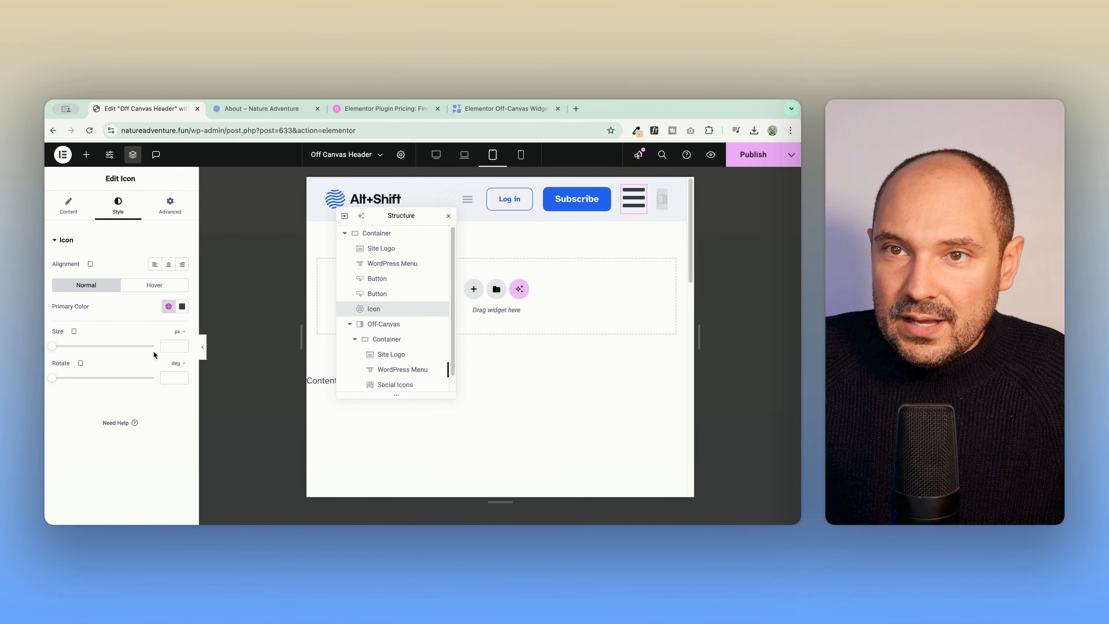
{"action": "type", "text": "25"}
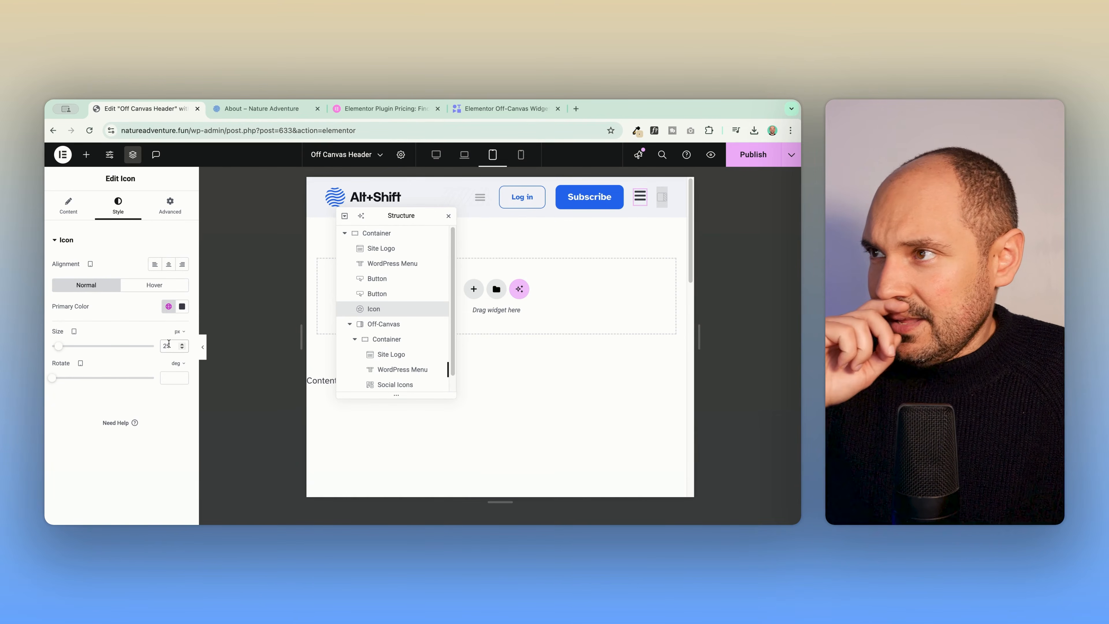
{"action": "left_click", "coordinate": [202, 349]}
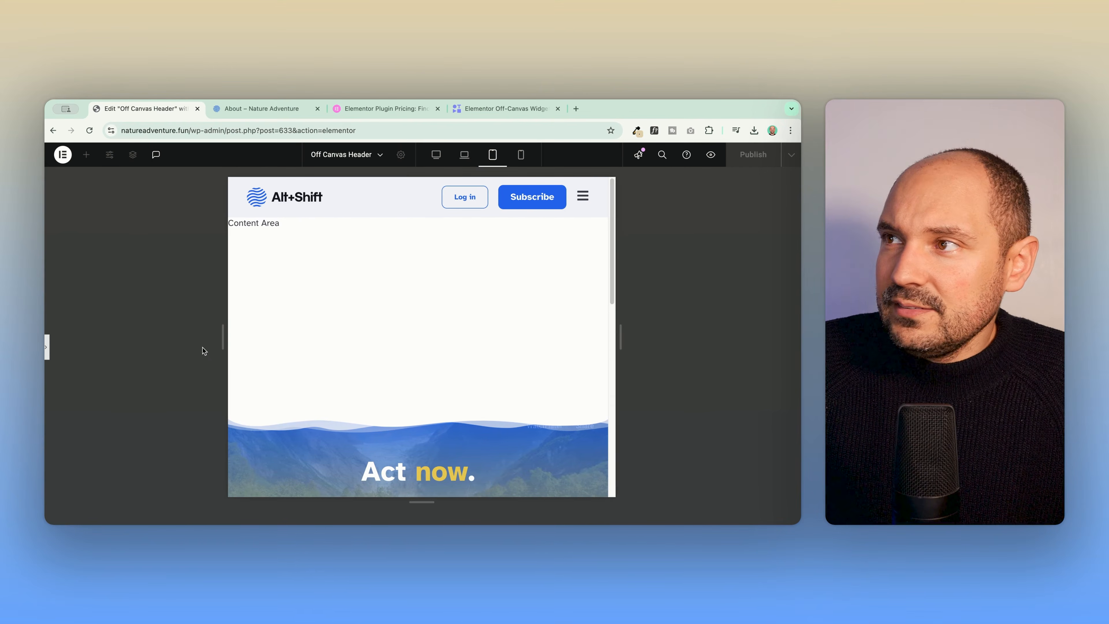
{"action": "left_click", "coordinate": [45, 347]}
- Preview the tablet header and test opening the off-canvas menu with the bars icon and closing it again, then return to editing
{"action": "left_click", "coordinate": [589, 197]}
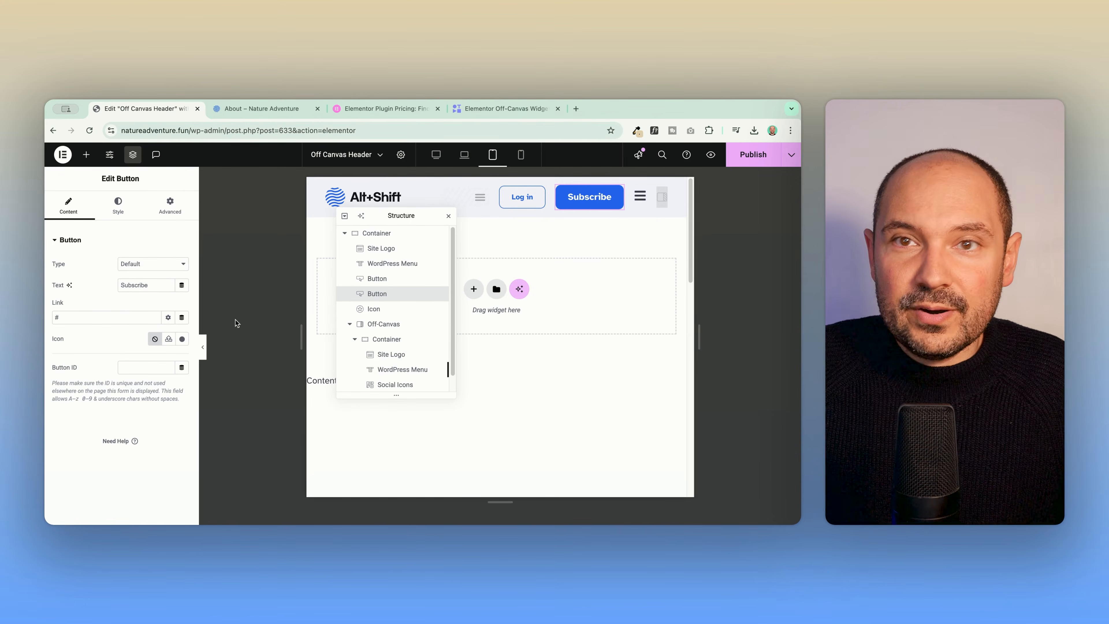
{"action": "left_click", "coordinate": [203, 348]}
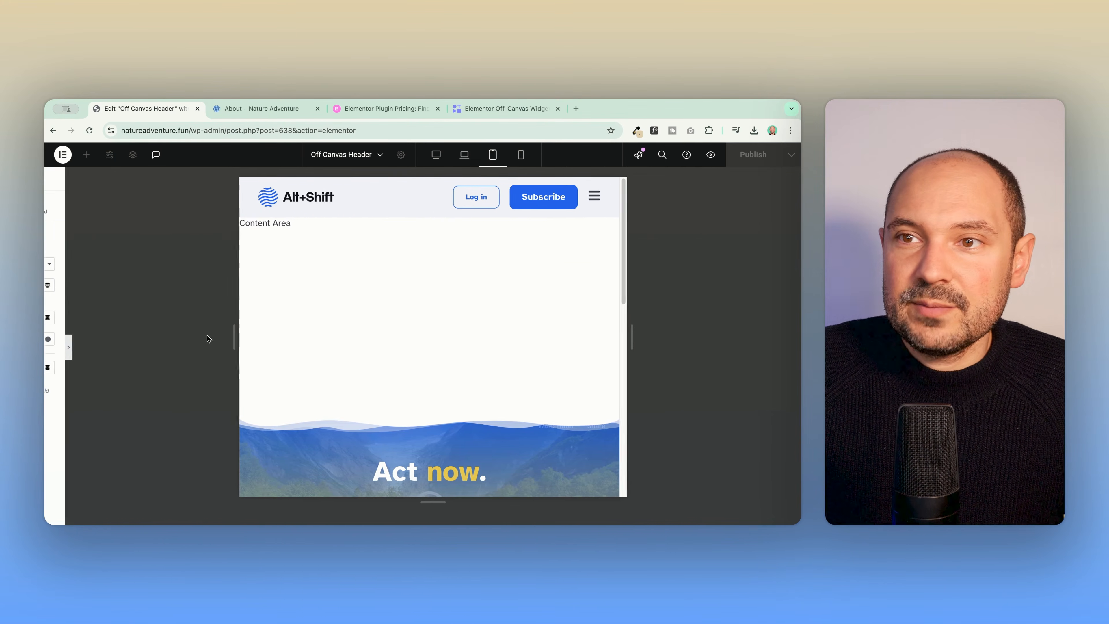
{"action": "left_click", "coordinate": [582, 195]}
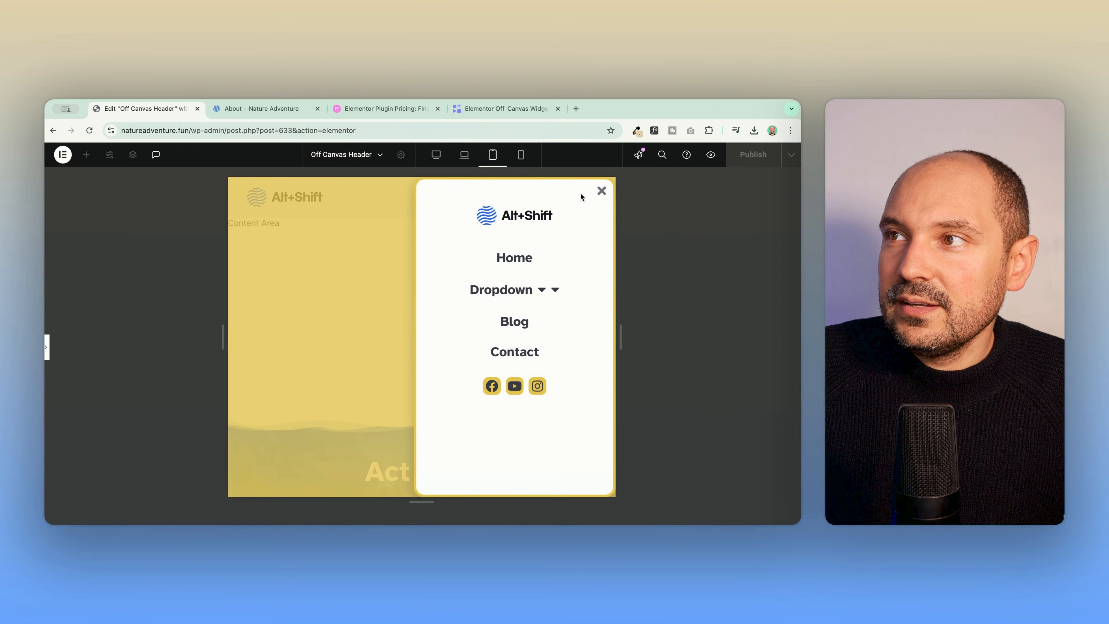
{"action": "left_click", "coordinate": [602, 201]}
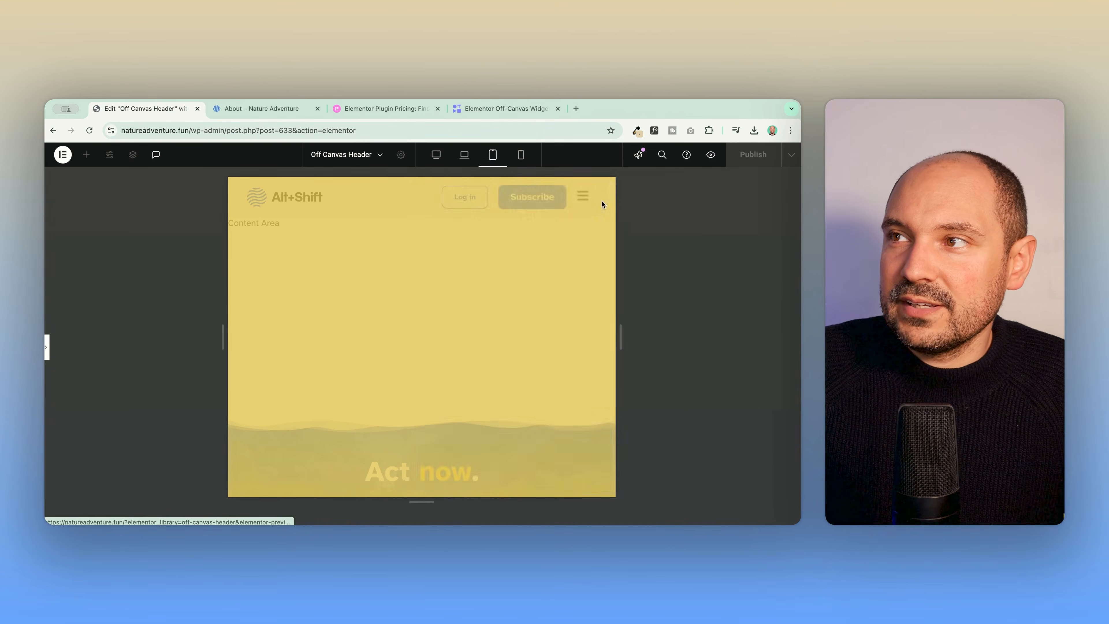
{"action": "left_click", "coordinate": [584, 197]}
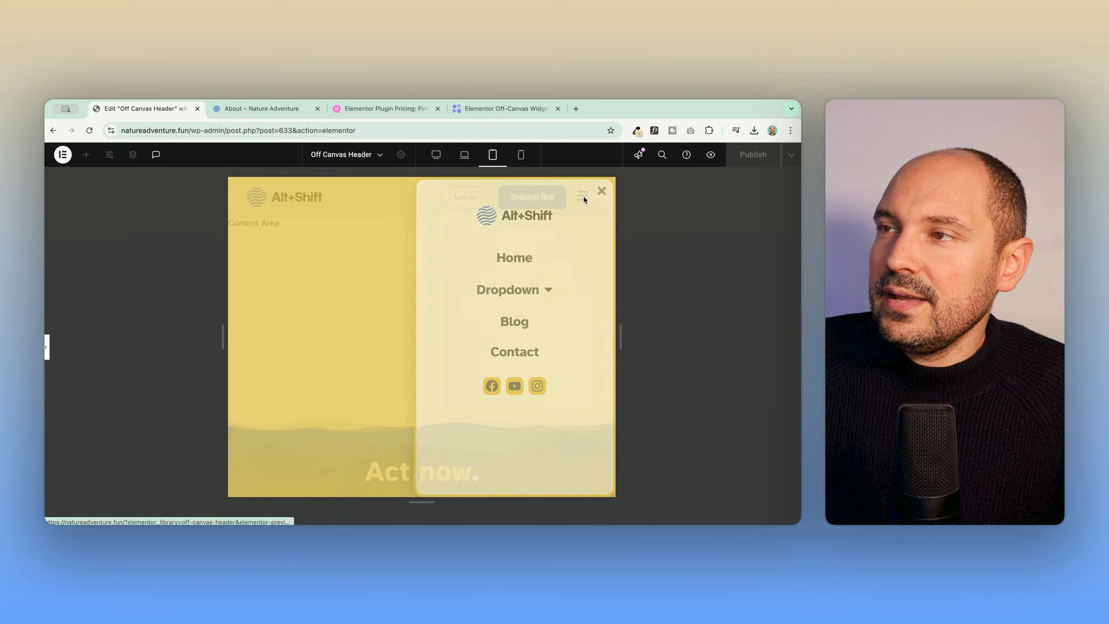
{"action": "left_click", "coordinate": [602, 191]}
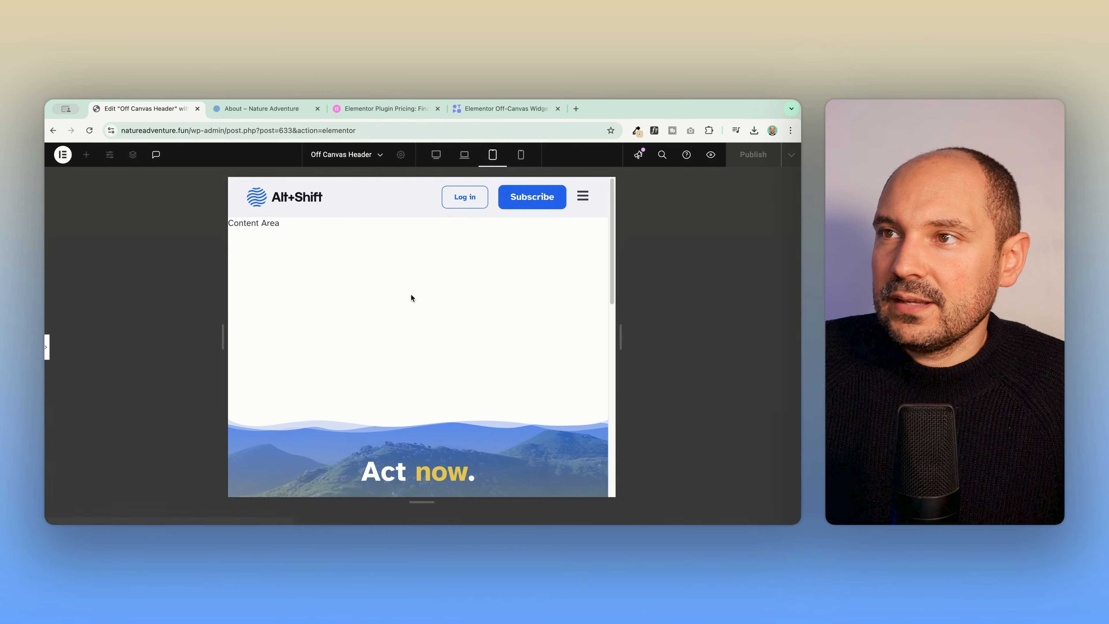
{"action": "left_click", "coordinate": [46, 347]}
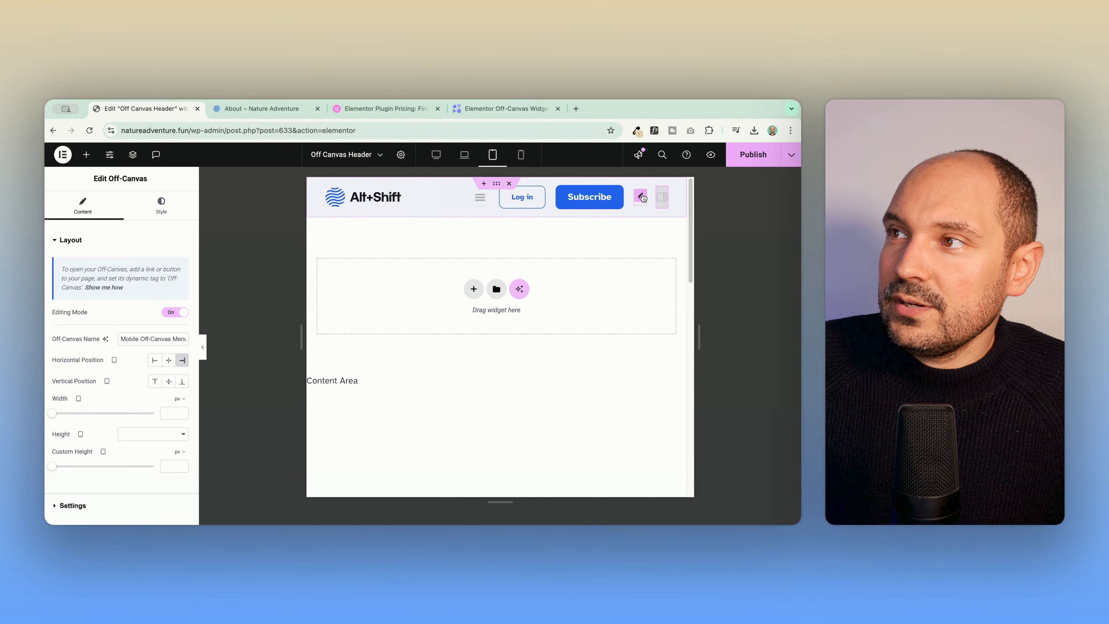
- Set the header's bars icon to be hidden on desktop and laptop in its responsive visibility options
{"action": "left_click", "coordinate": [641, 197]}
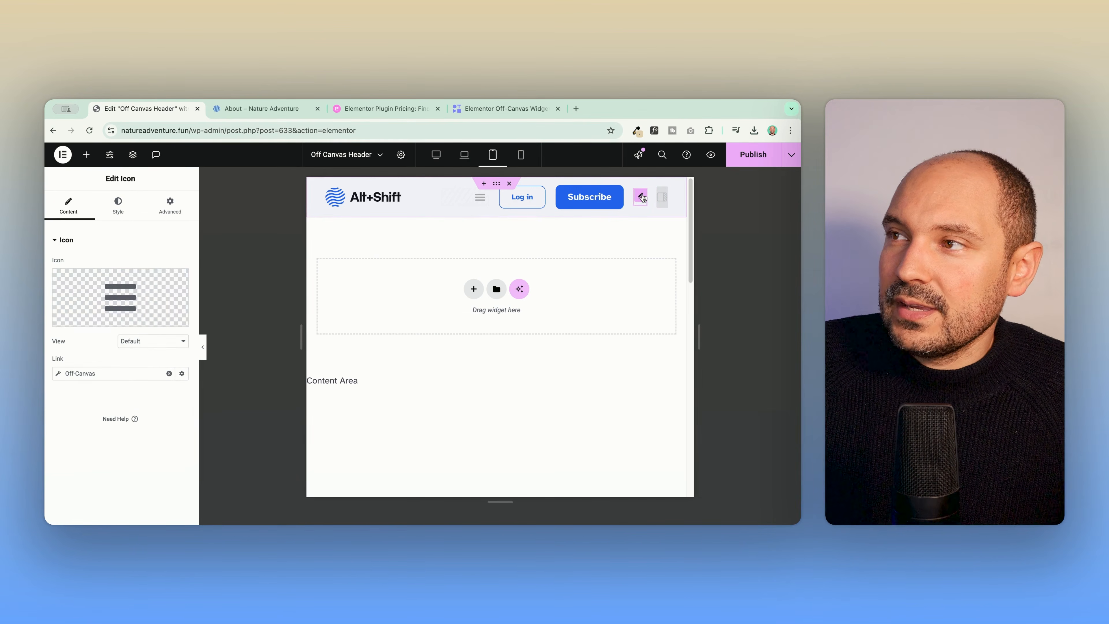
{"action": "left_click", "coordinate": [187, 210]}
{"action": "scroll", "coordinate": [107, 416], "scroll_direction": "down", "scroll_amount": 10}
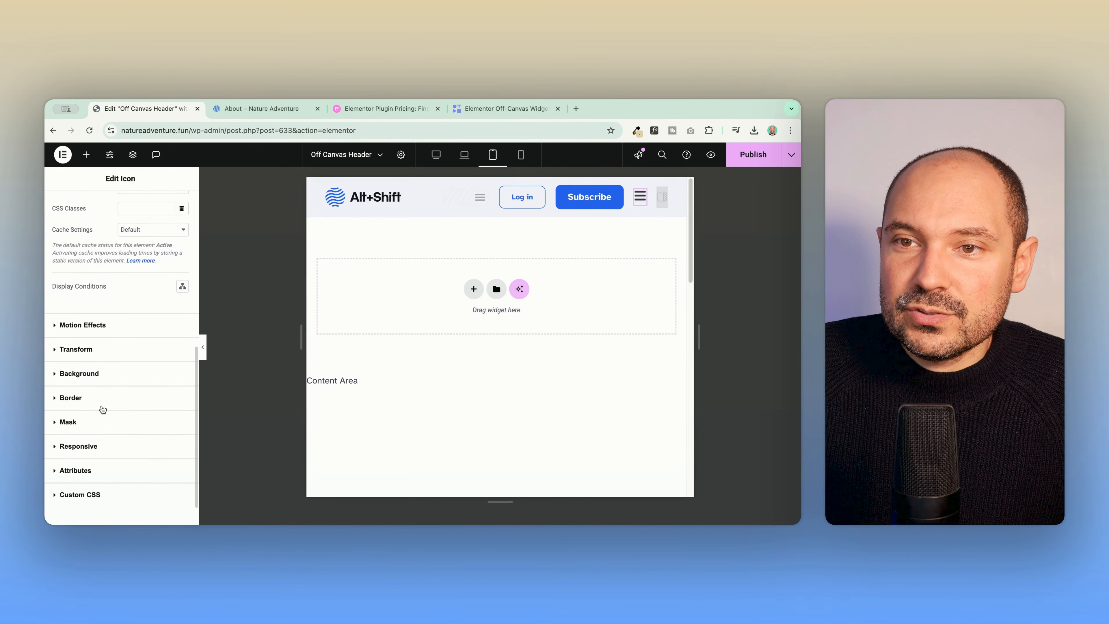
{"action": "left_click", "coordinate": [81, 446]}
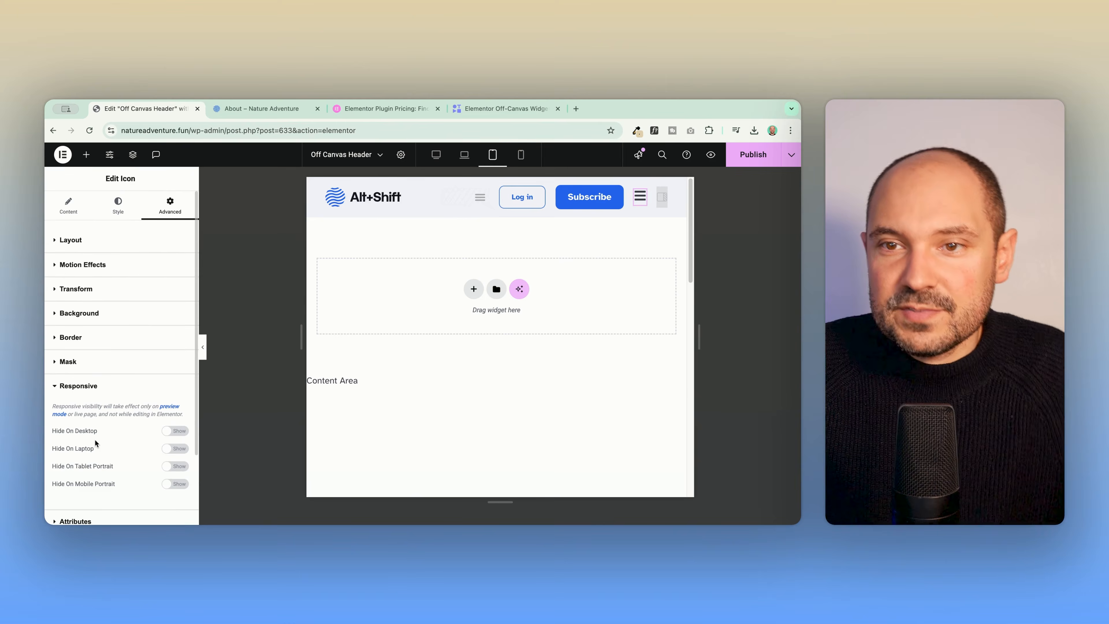
{"action": "scroll", "coordinate": [149, 342], "scroll_direction": "down", "scroll_amount": 5}
{"action": "left_click", "coordinate": [175, 341]}
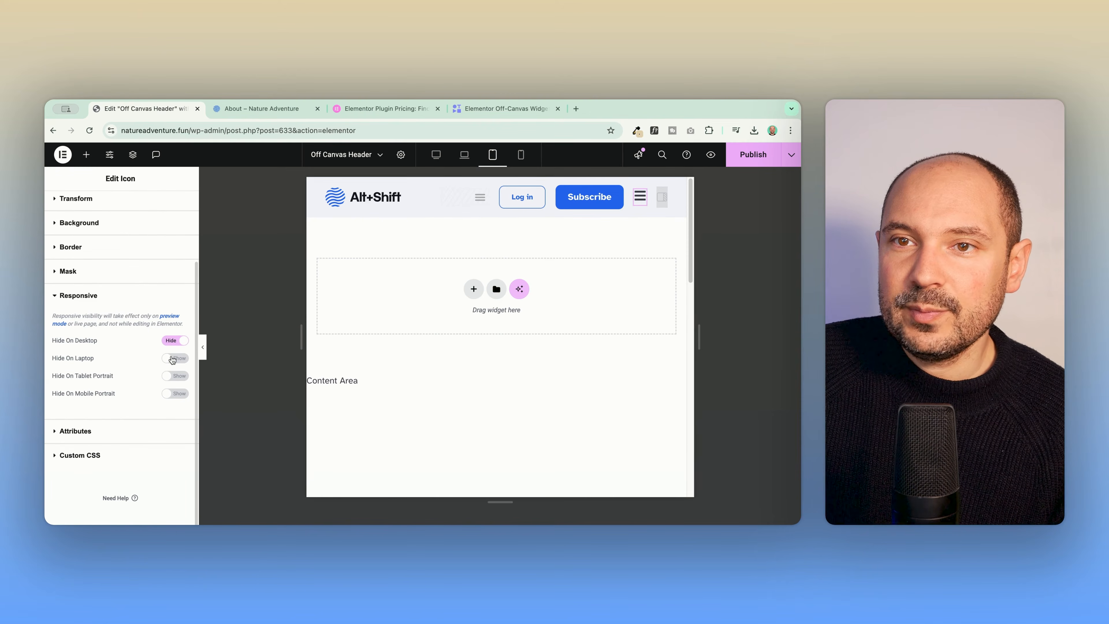
{"action": "left_click", "coordinate": [175, 358]}
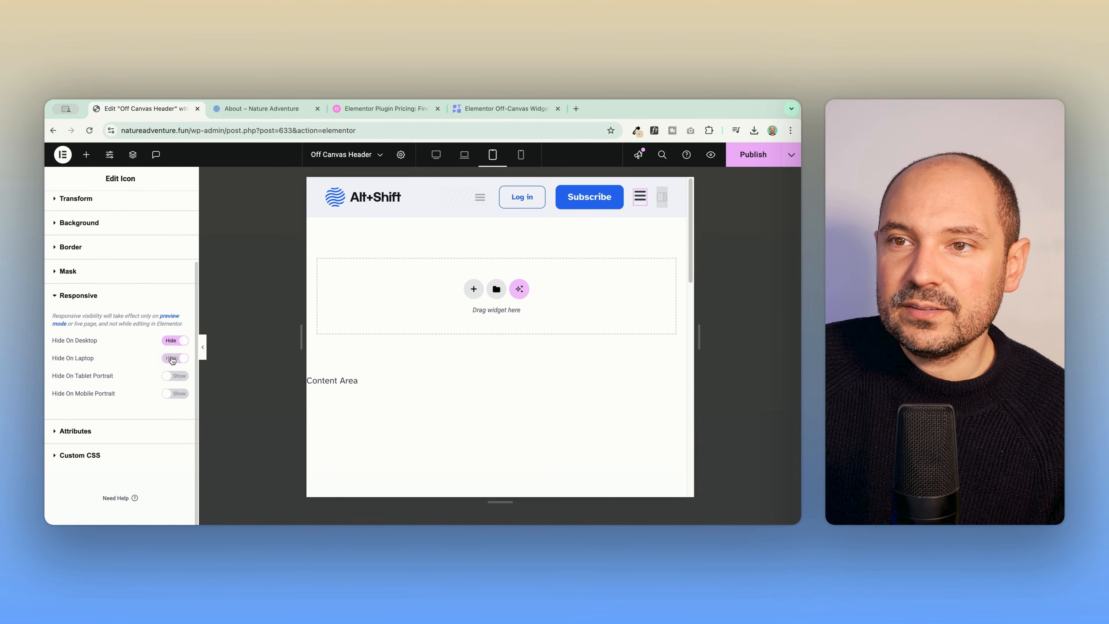
- Preview the header at laptop size and check the Dropdown menu item's submenu
{"action": "left_click", "coordinate": [464, 155]}
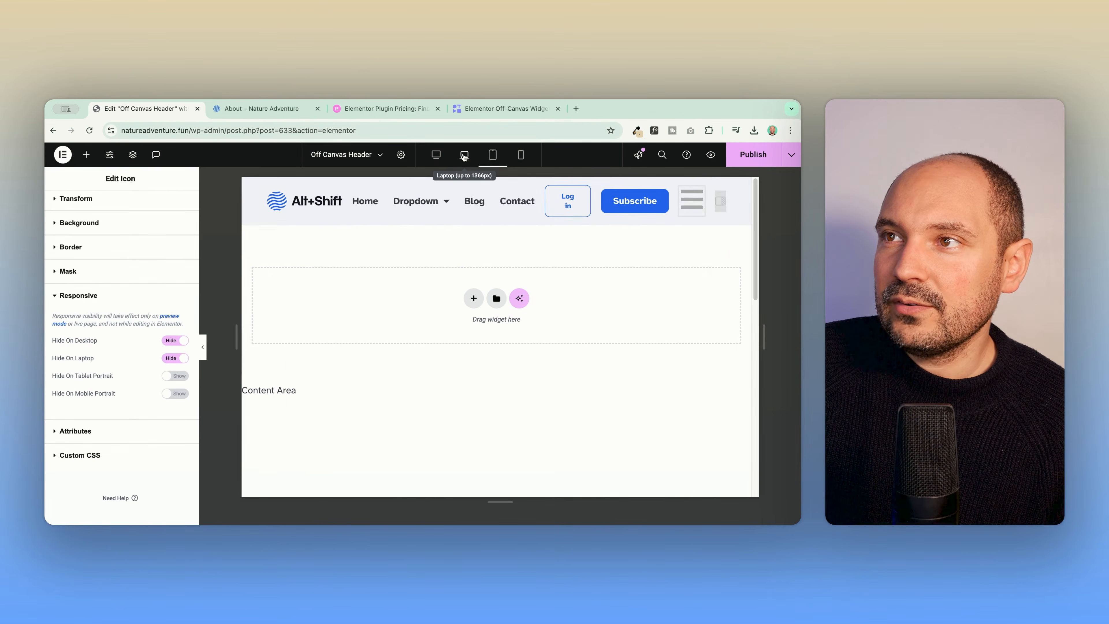
{"action": "left_click", "coordinate": [202, 346]}
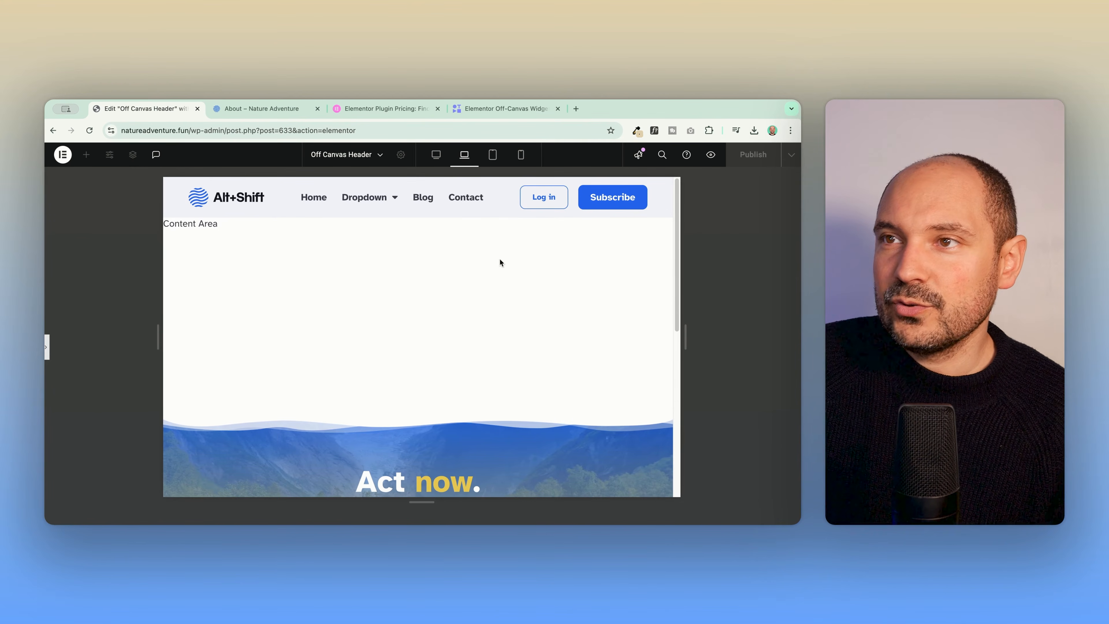
{"action": "mouse_move", "coordinate": [367, 199]}
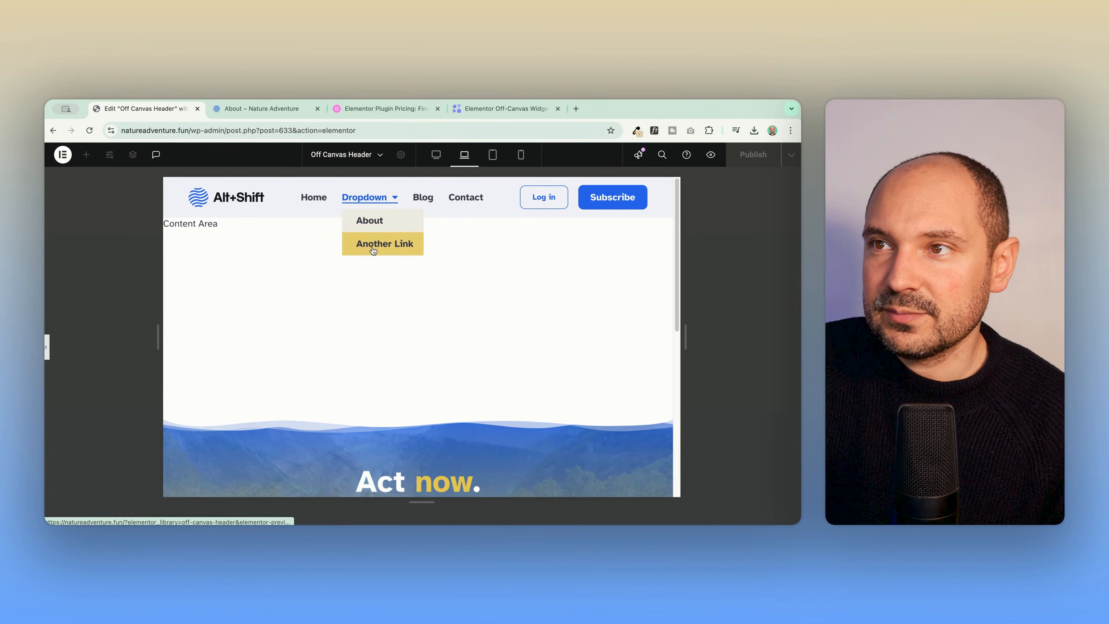
- Test opening and closing the off-canvas menu in the tablet preview, and return to editing the header
{"action": "left_click", "coordinate": [492, 158]}
{"action": "left_click", "coordinate": [587, 200]}
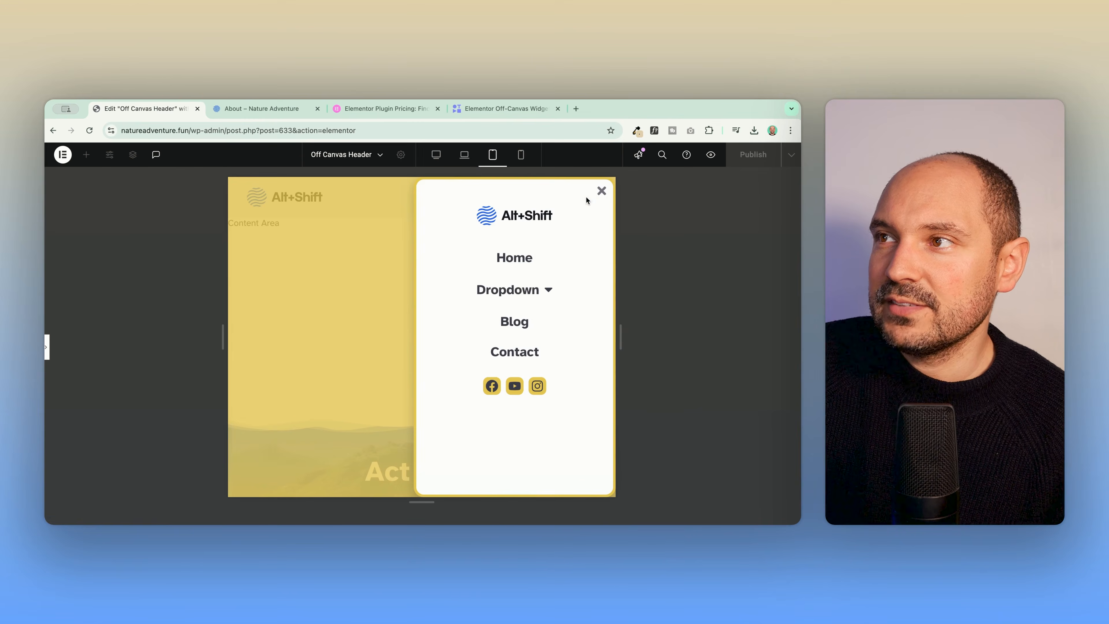
{"action": "left_click", "coordinate": [601, 191]}
{"action": "left_click", "coordinate": [588, 201]}
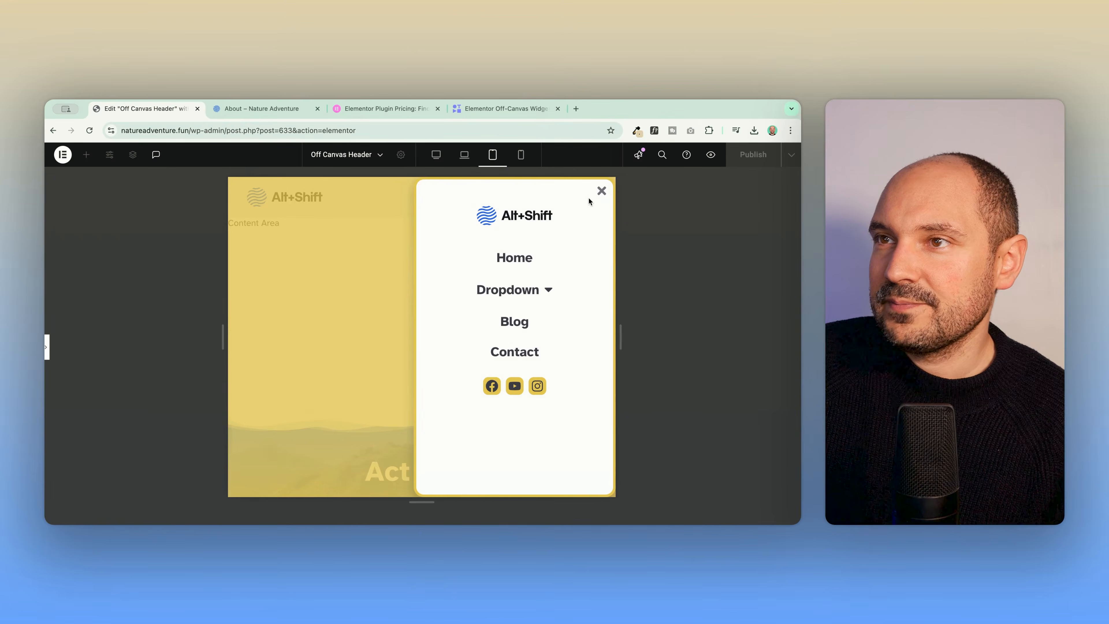
{"action": "left_click", "coordinate": [602, 191]}
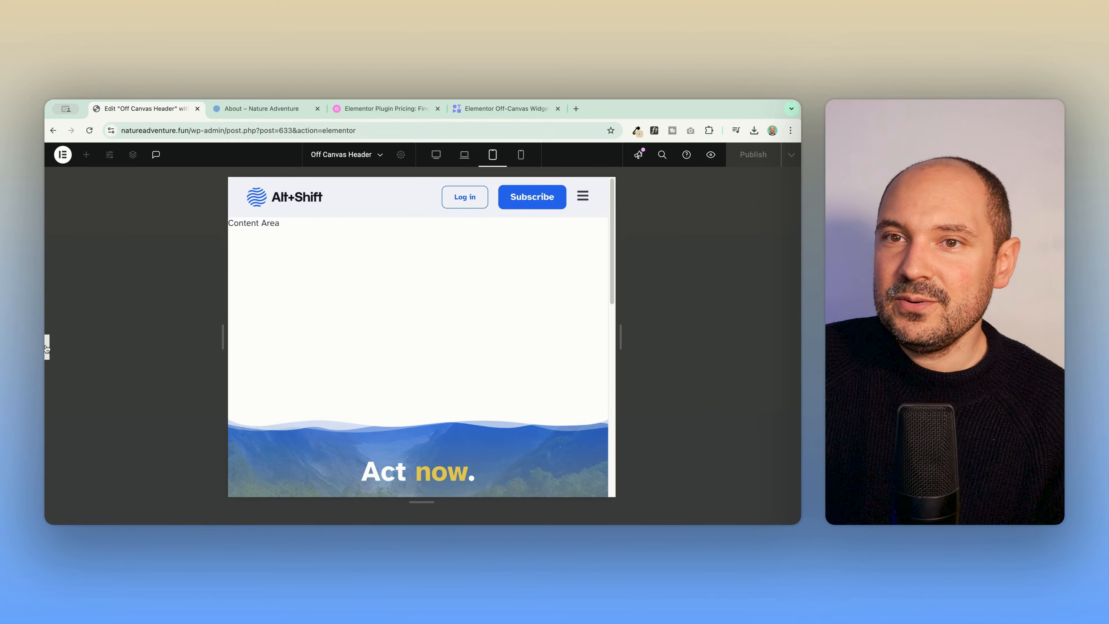
{"action": "left_click", "coordinate": [48, 345]}
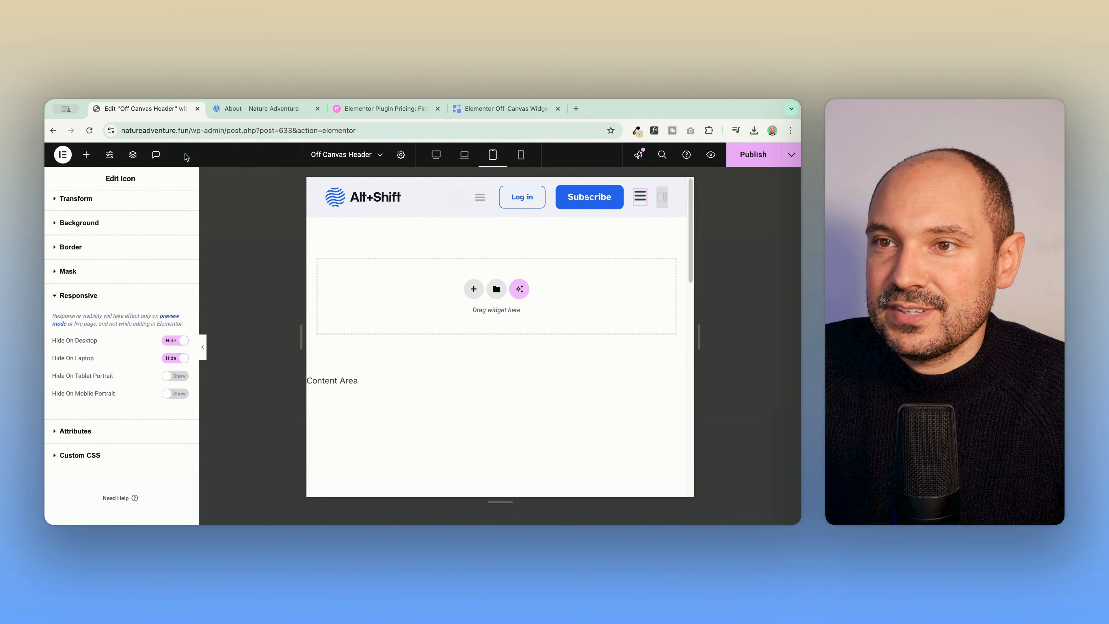
- Check the example menu on the live About page, and center the Off-Canvas widget horizontally and vertically for tablet
{"action": "left_click", "coordinate": [257, 109]}
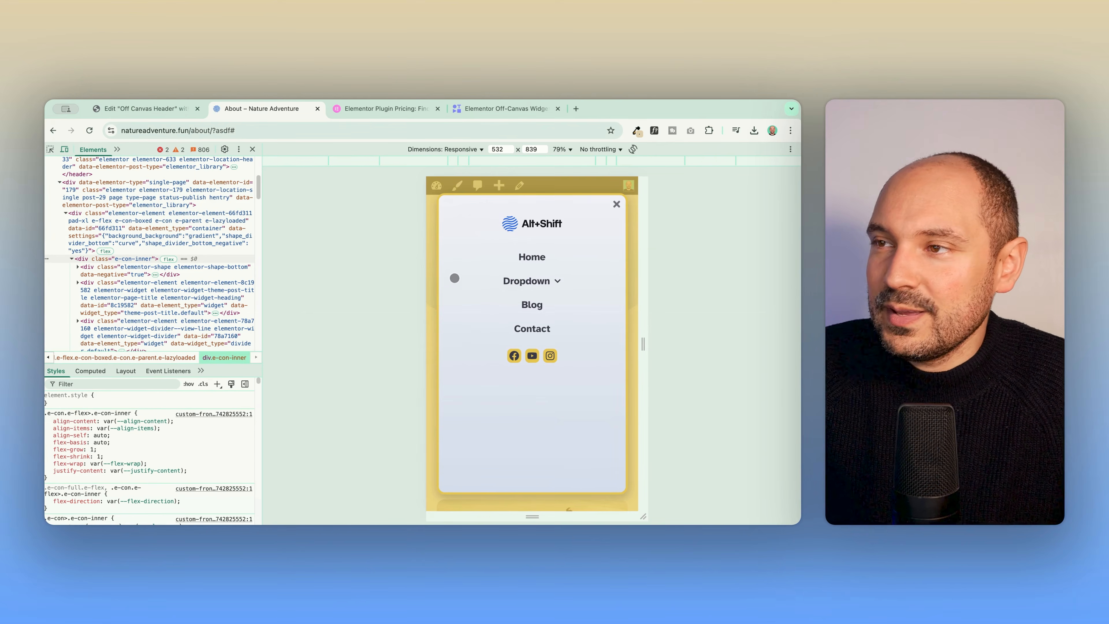
{"action": "left_click", "coordinate": [131, 108]}
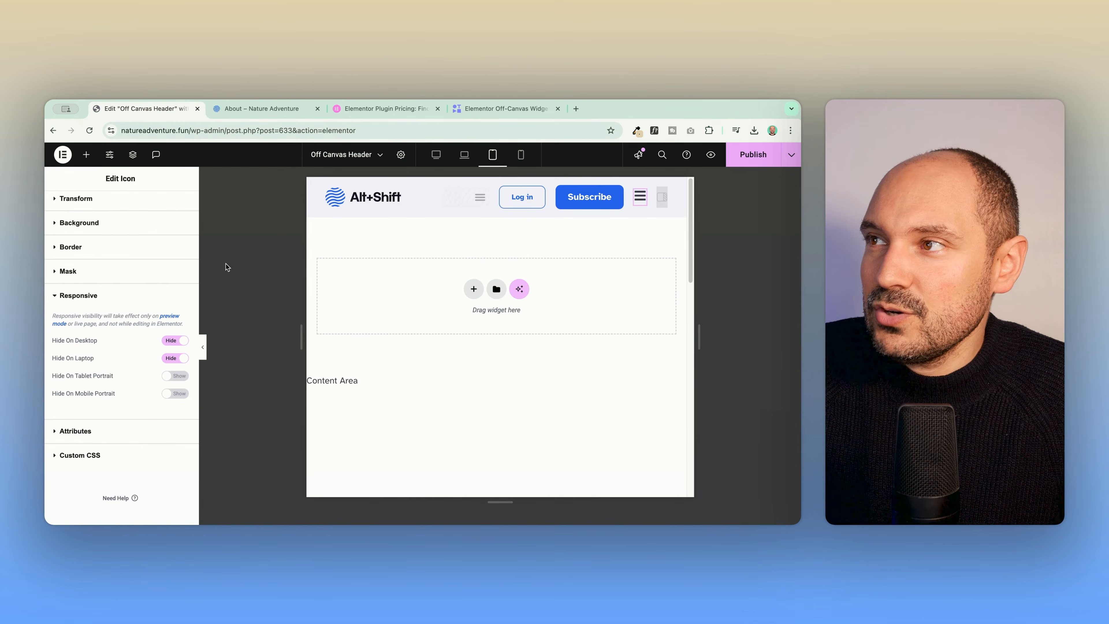
{"action": "left_click", "coordinate": [128, 158]}
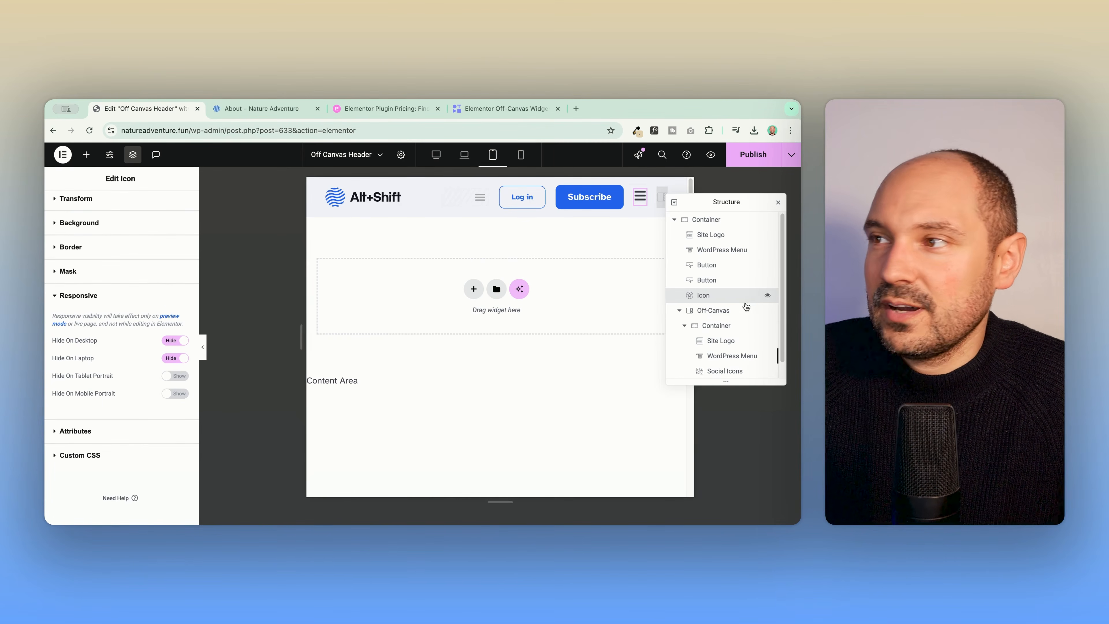
{"action": "left_click", "coordinate": [716, 312]}
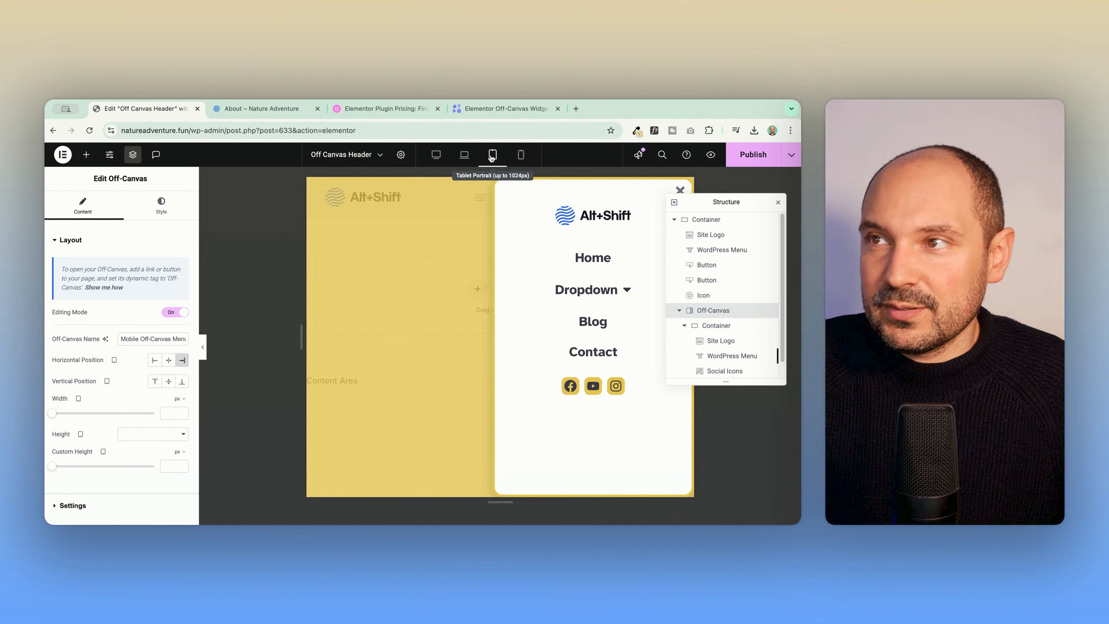
{"action": "left_click", "coordinate": [170, 364]}
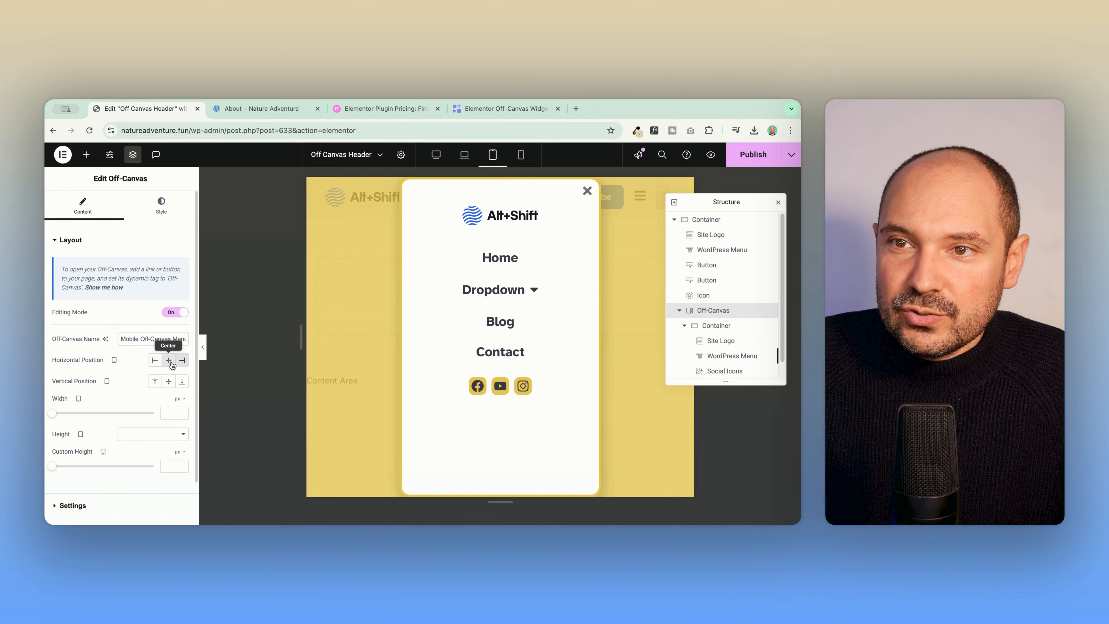
{"action": "left_click", "coordinate": [170, 381]}
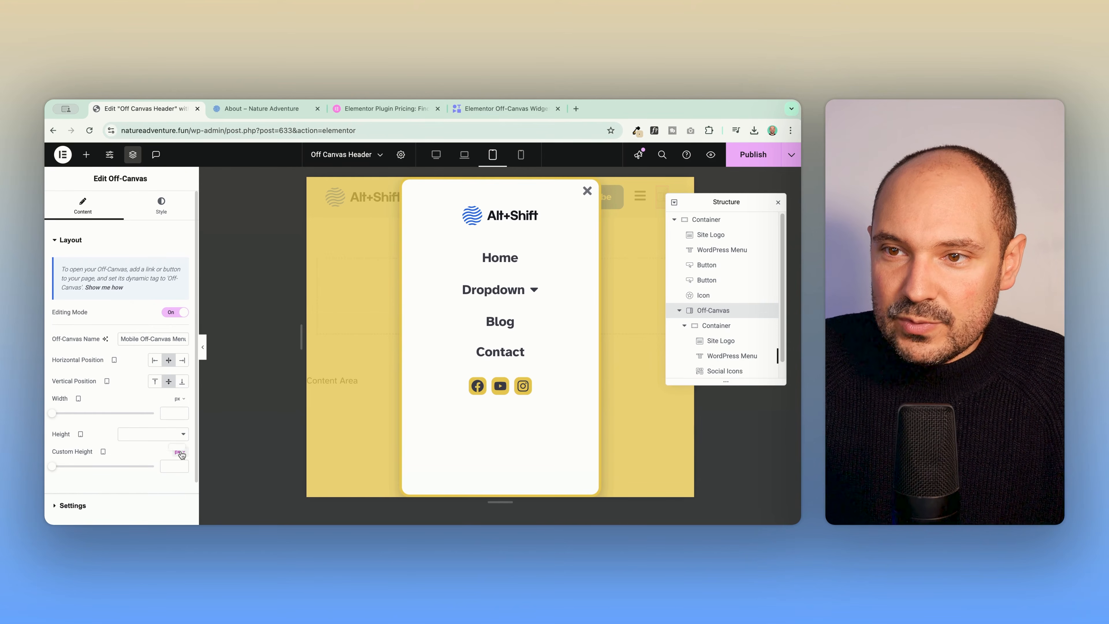
- Set the Off-Canvas widget's tablet custom height to 90% and its width to 90%
{"action": "left_click", "coordinate": [176, 466]}
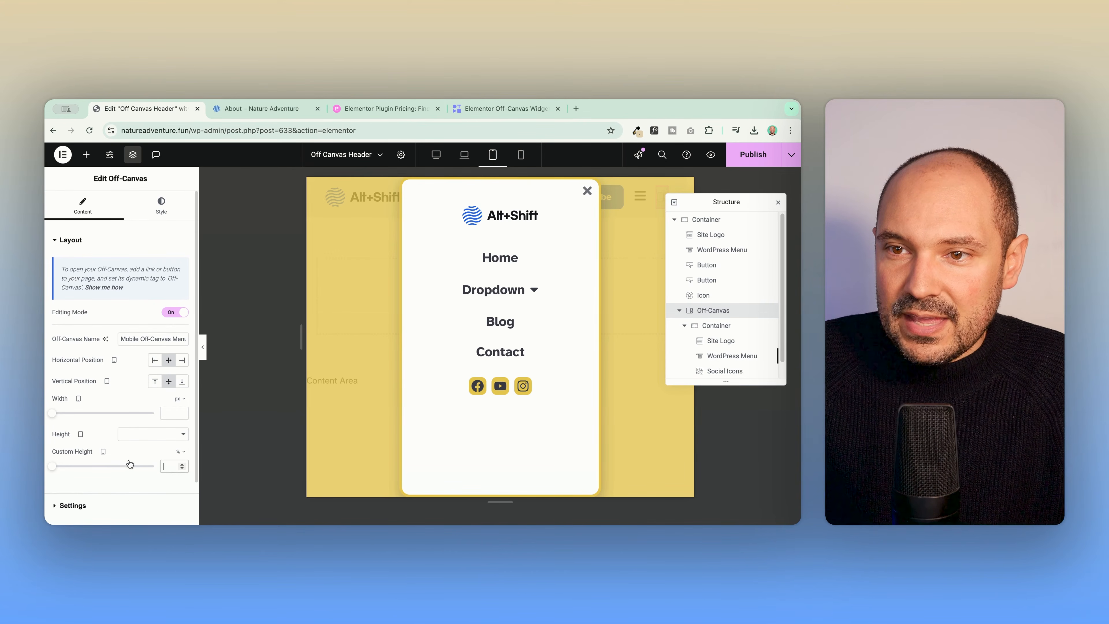
{"action": "type", "text": "90"}
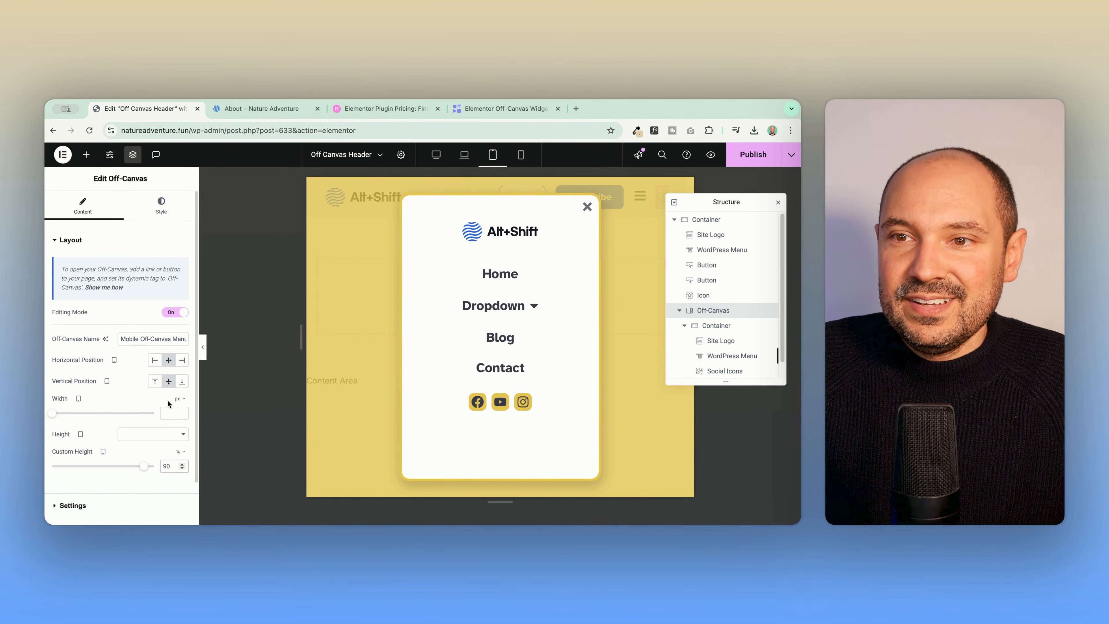
{"action": "left_click", "coordinate": [178, 399]}
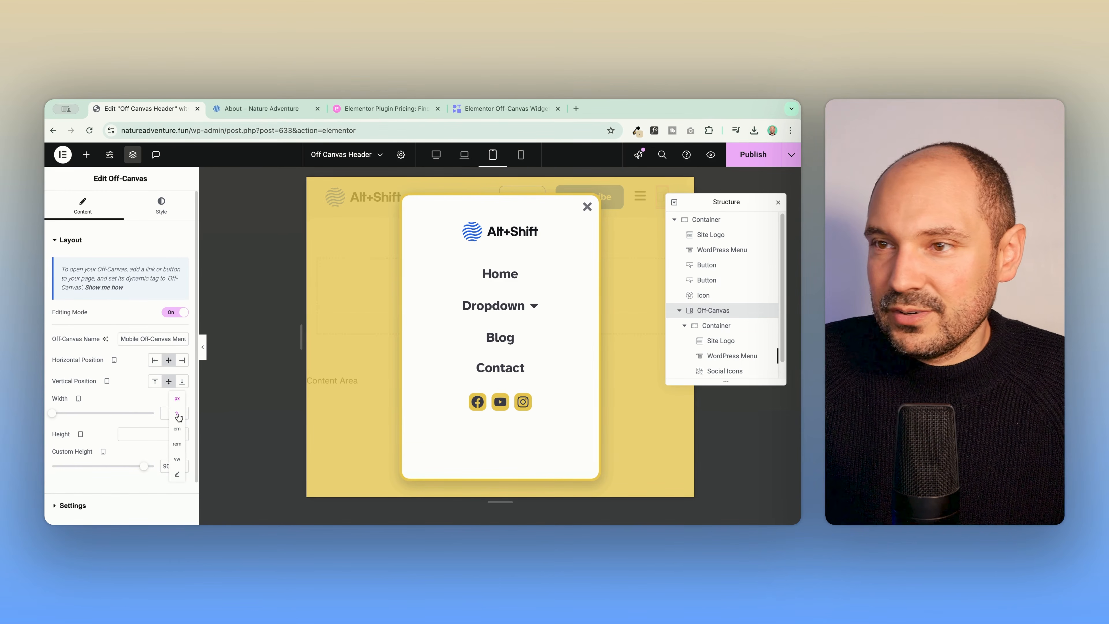
{"action": "left_click", "coordinate": [177, 415]}
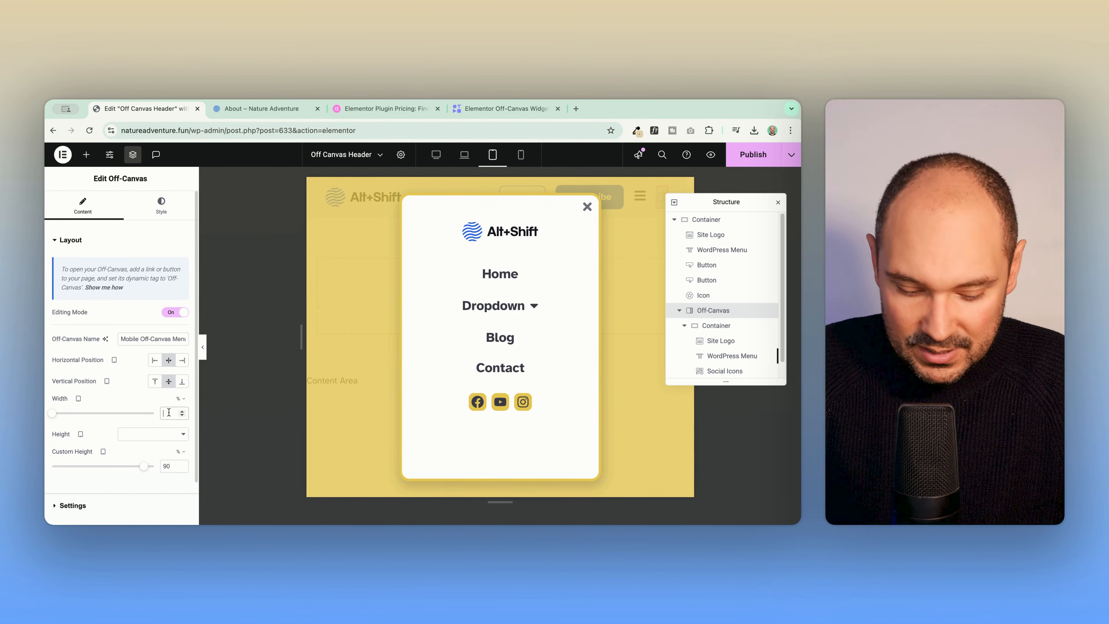
{"action": "type", "text": "90"}
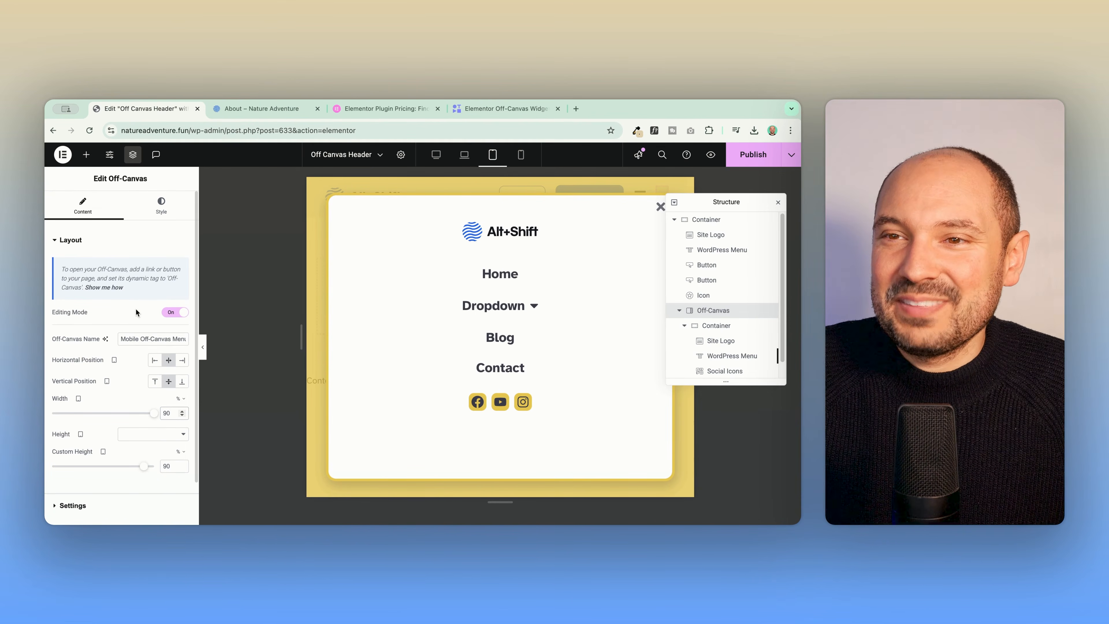
- Turn off the Off-Canvas widget's Editing Mode and test the resized menu from the bars icon in the tablet preview
{"action": "left_click", "coordinate": [170, 317]}
{"action": "left_click", "coordinate": [172, 318]}
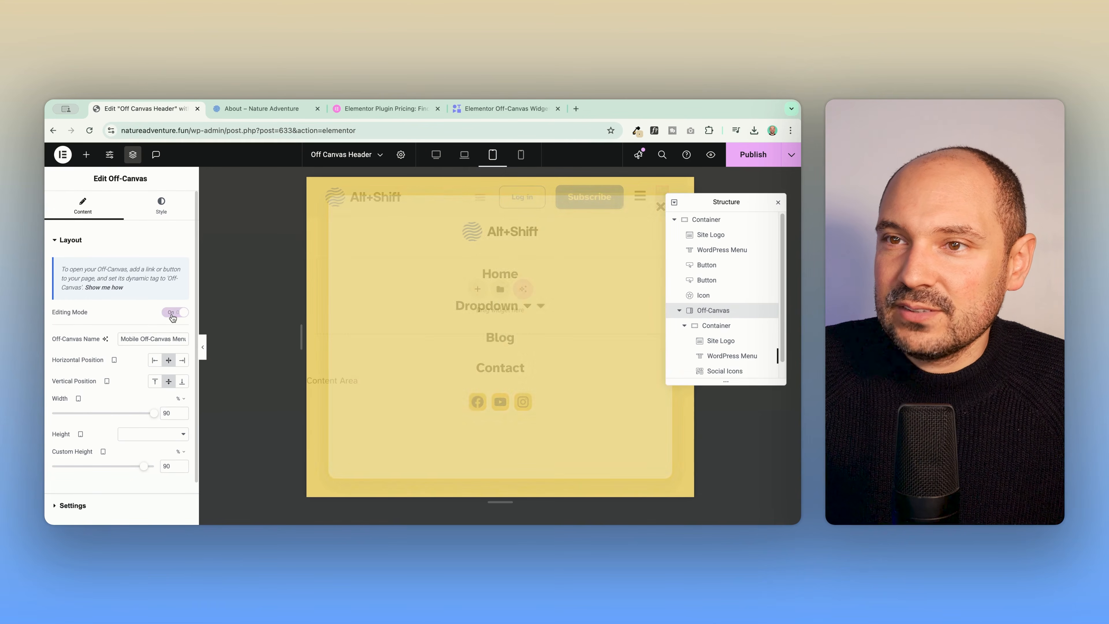
{"action": "left_click", "coordinate": [173, 318]}
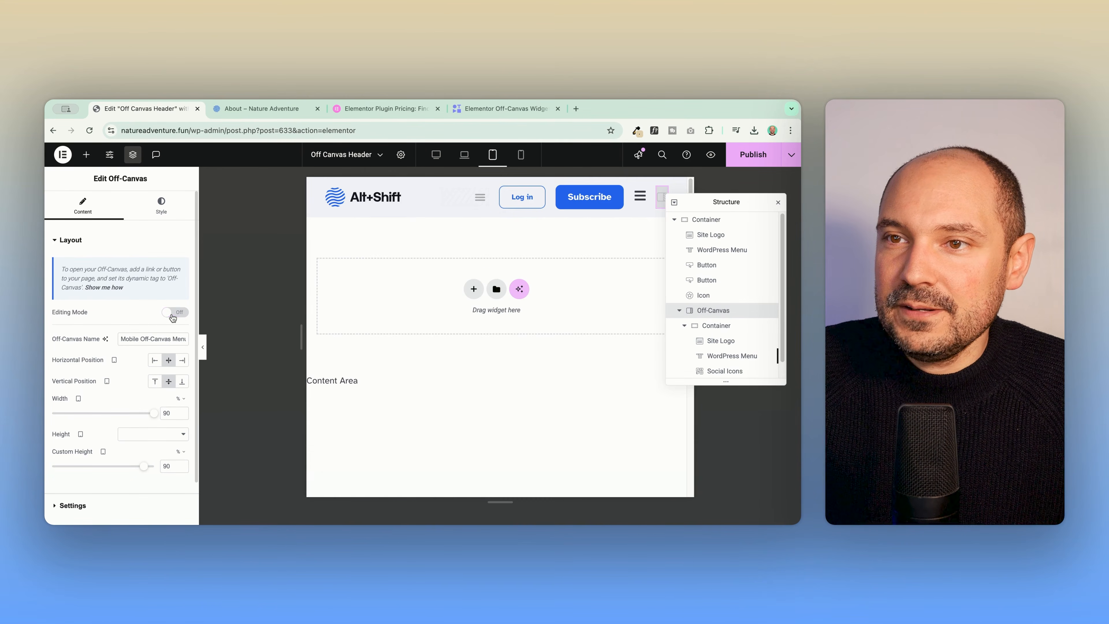
{"action": "key", "text": "ctrl+p"}
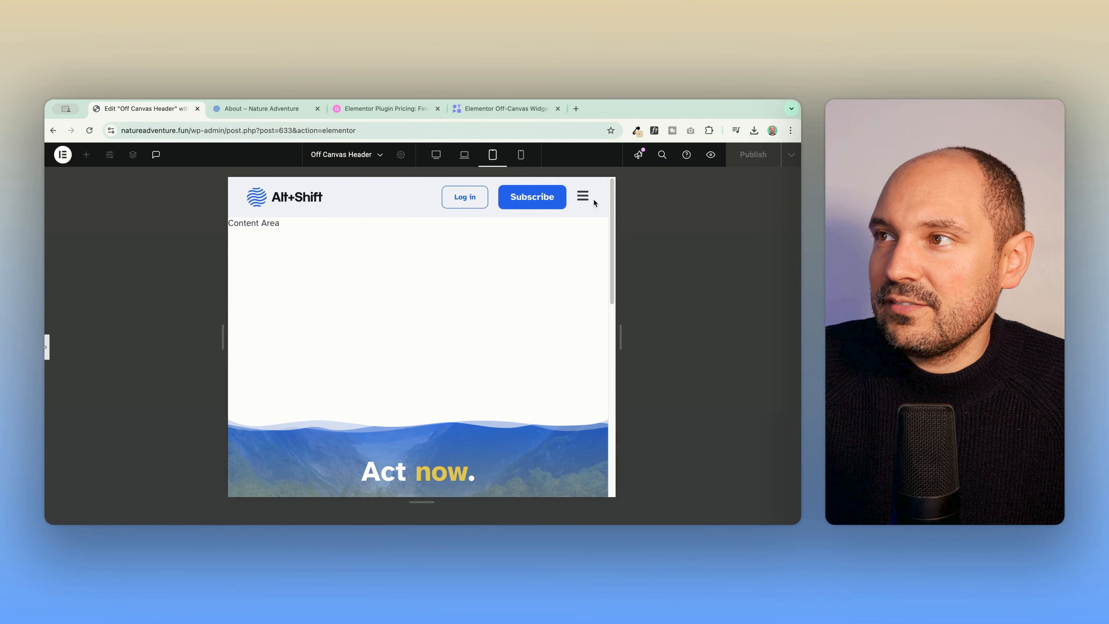
{"action": "left_click", "coordinate": [583, 198]}
{"action": "left_click", "coordinate": [581, 207]}
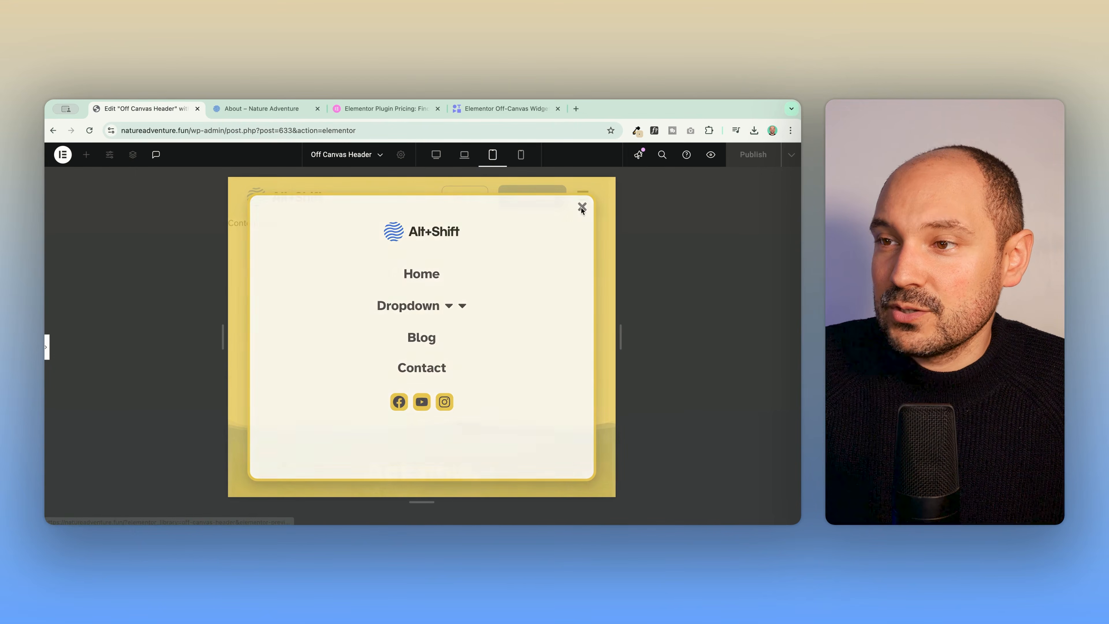
{"action": "left_click", "coordinate": [582, 192]}
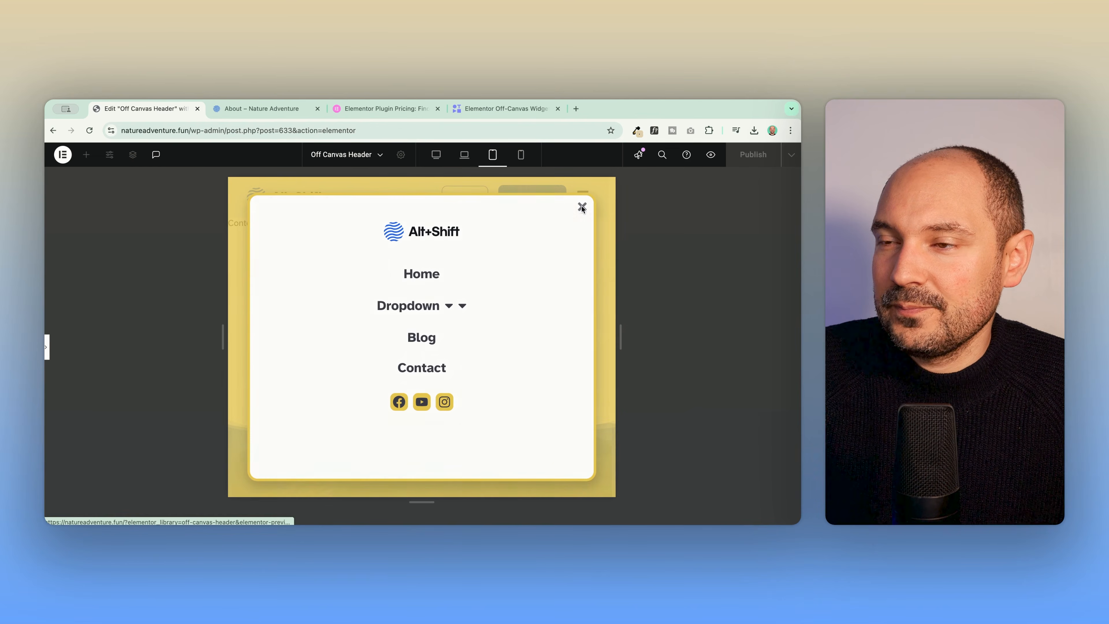
- Close the tablet test, switch to the Mobile Portrait preview, and test opening and closing the off-canvas menu there
{"action": "left_click", "coordinate": [582, 207]}
{"action": "left_click", "coordinate": [48, 349]}
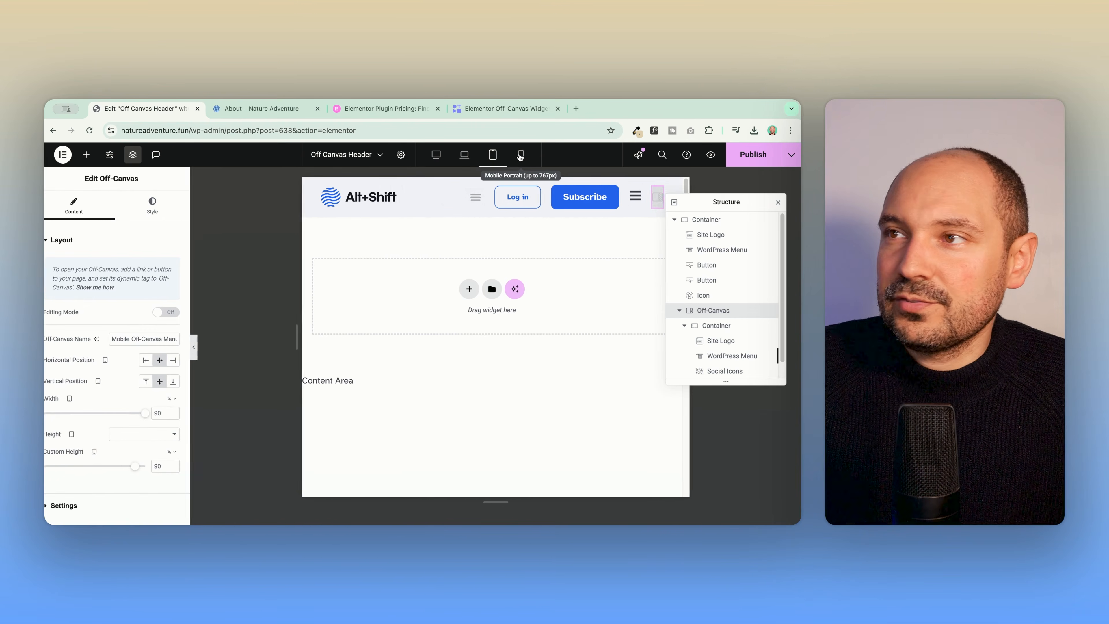
{"action": "left_click", "coordinate": [520, 154]}
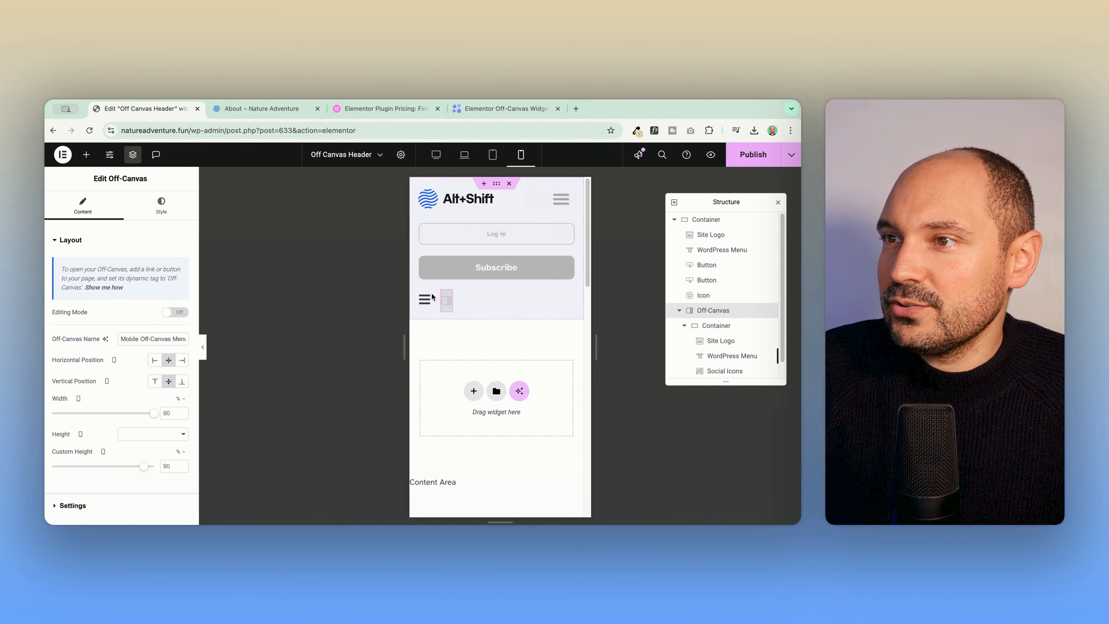
{"action": "left_click", "coordinate": [202, 347]}
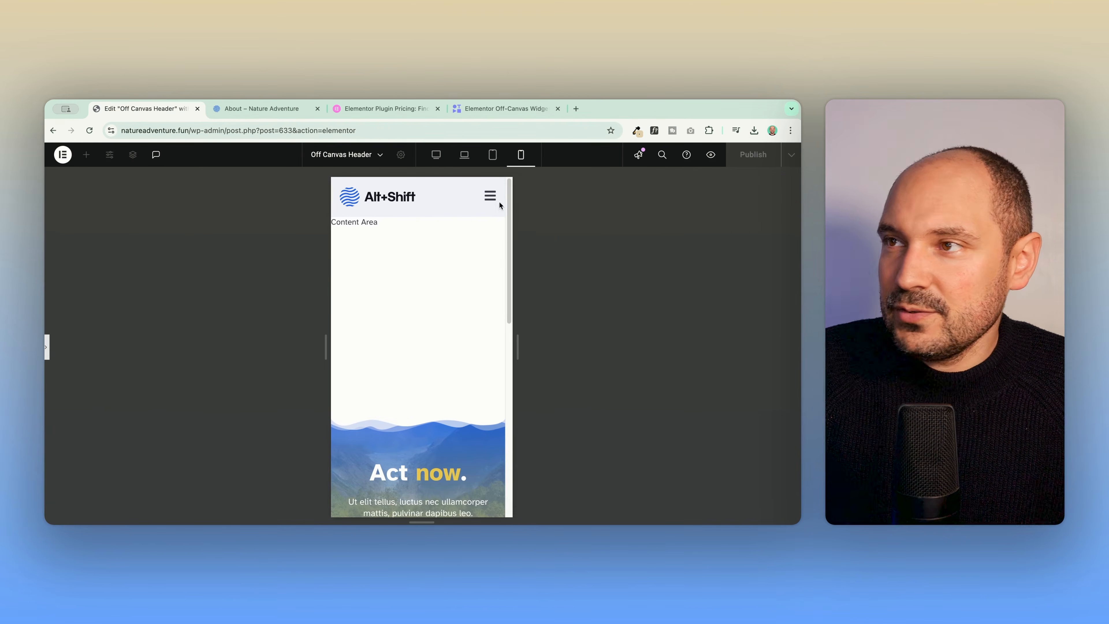
{"action": "left_click", "coordinate": [490, 199]}
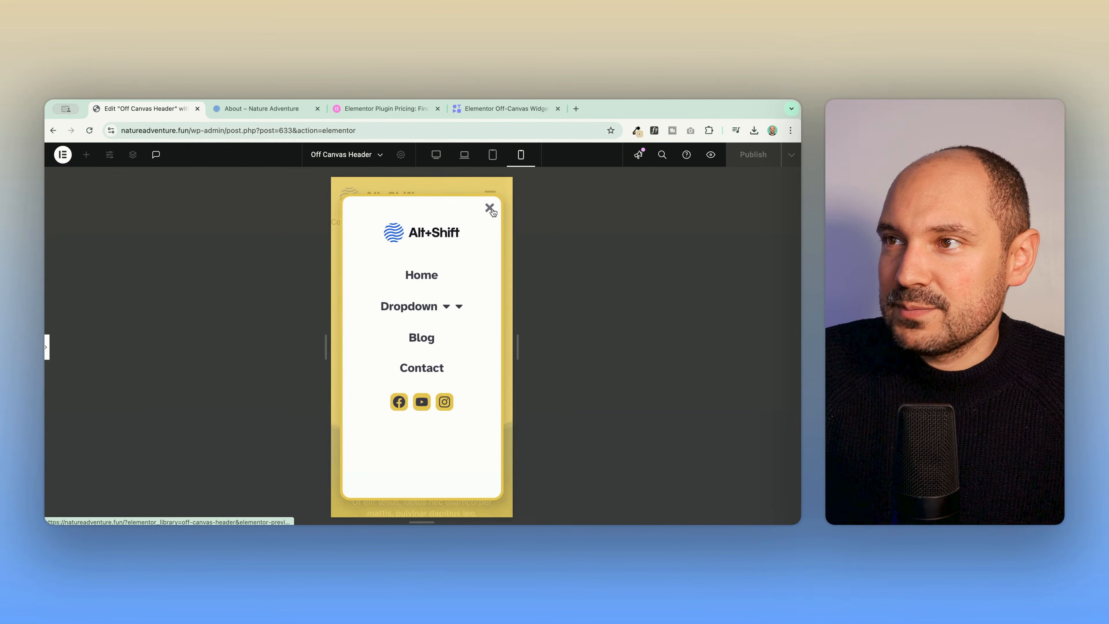
{"action": "left_click", "coordinate": [489, 208]}
{"action": "left_click", "coordinate": [489, 199]}
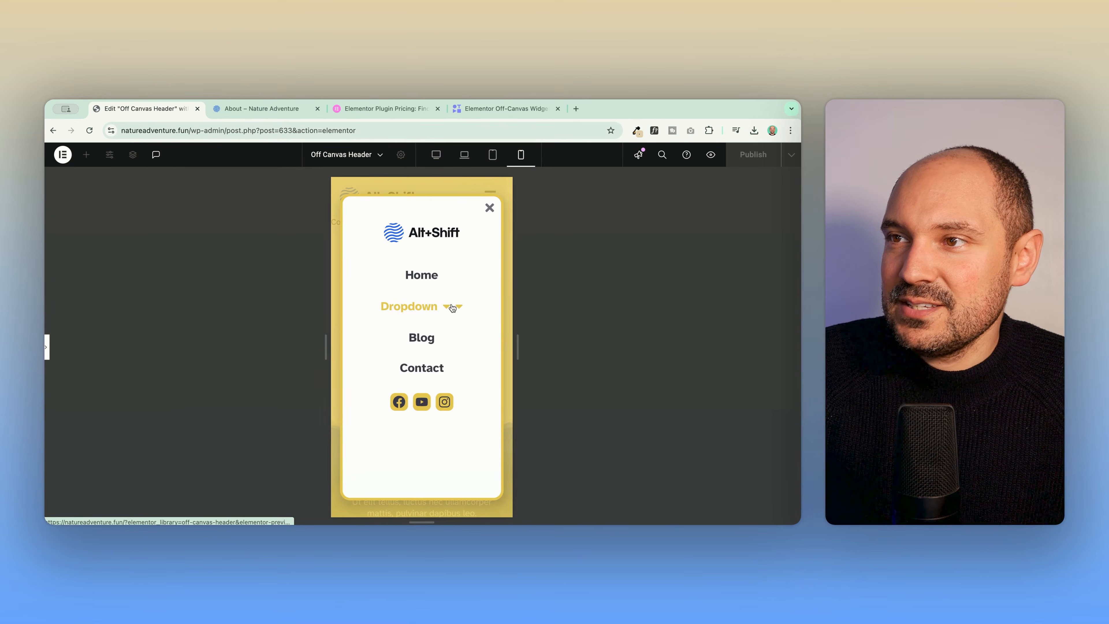
- Test the Dropdown item in the mobile off-canvas menu and examine its submenu arrows up close
{"action": "left_click", "coordinate": [454, 310]}
{"action": "left_click", "coordinate": [453, 311]}
{"action": "left_click", "coordinate": [443, 310]}
{"action": "left_click", "coordinate": [442, 310]}
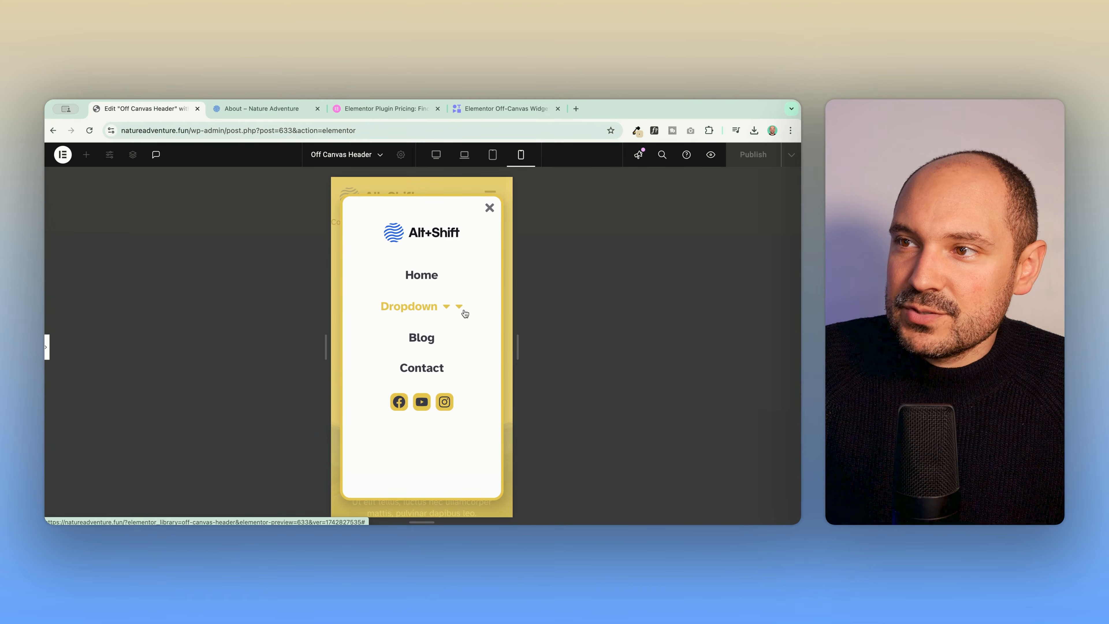
{"action": "scroll", "coordinate": [454, 313], "scroll_direction": "up", "scroll_amount": 5}
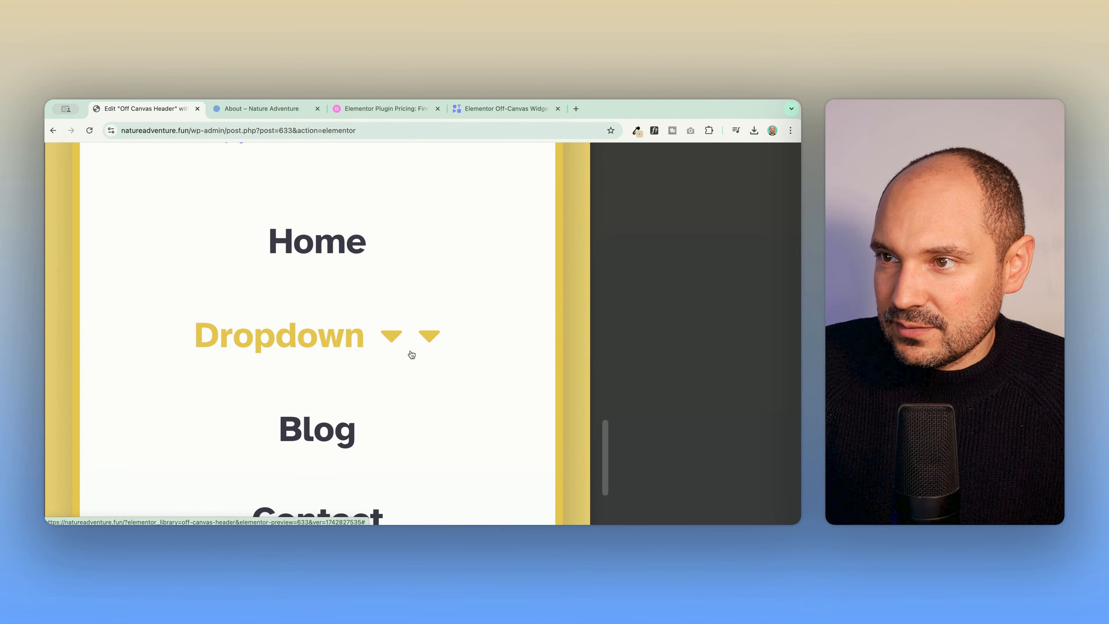
{"action": "scroll", "coordinate": [406, 347], "scroll_direction": "down", "scroll_amount": 5}
{"action": "scroll", "coordinate": [395, 339], "scroll_direction": "down", "scroll_amount": 1}
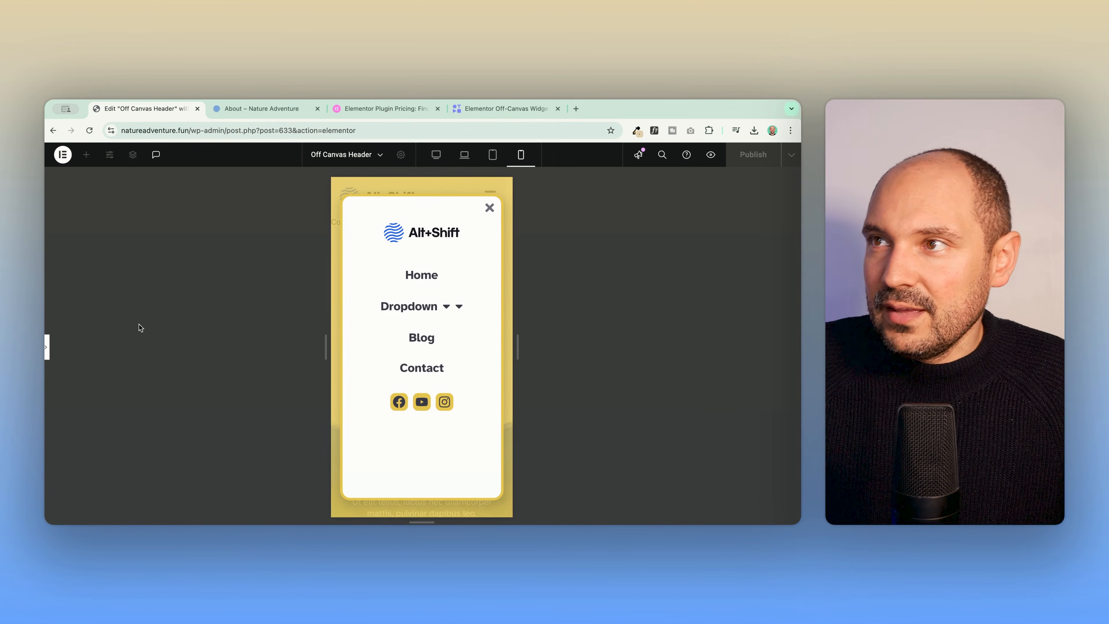
- Publish the header and open a duplicate of the live About page in the browser's responsive inspection view
{"action": "left_click", "coordinate": [47, 347]}
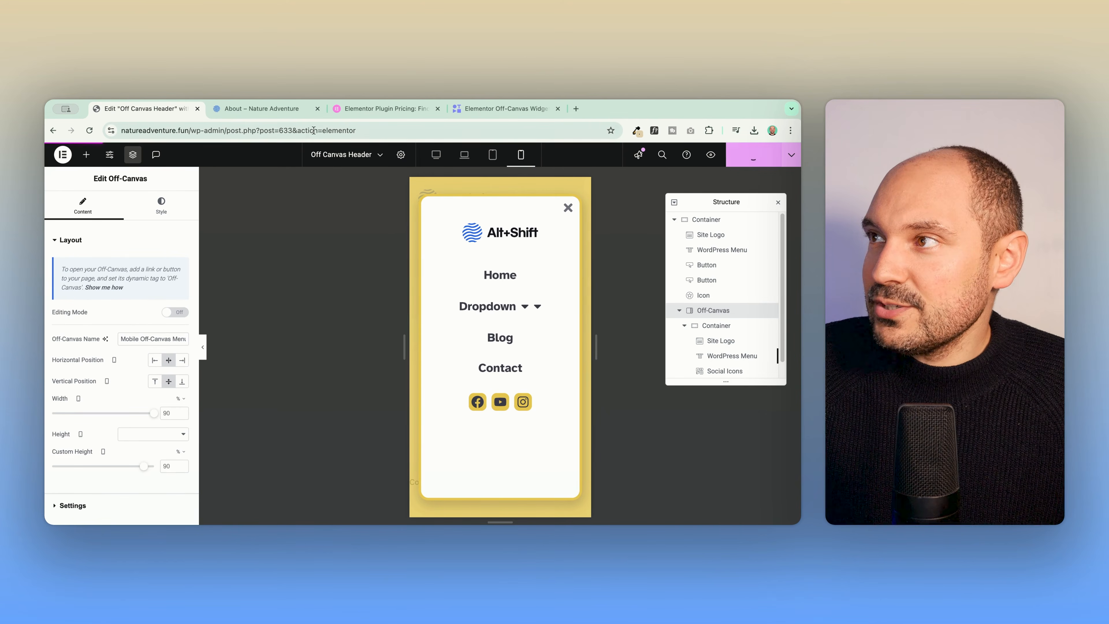
{"action": "left_click", "coordinate": [239, 110]}
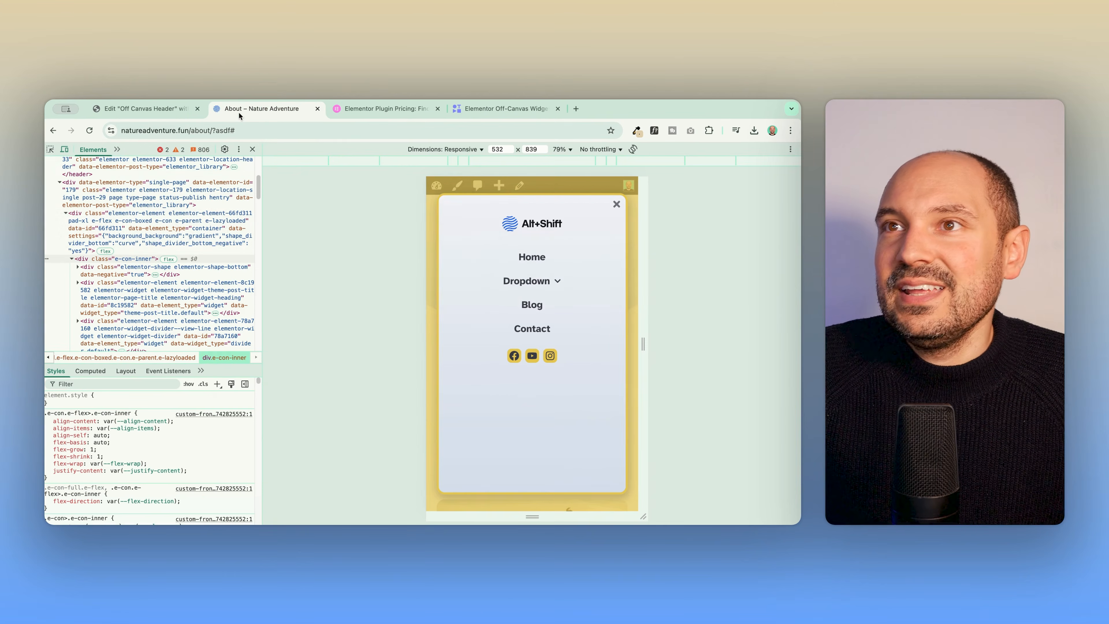
{"action": "right_click", "coordinate": [276, 111]}
{"action": "left_click", "coordinate": [307, 176]}
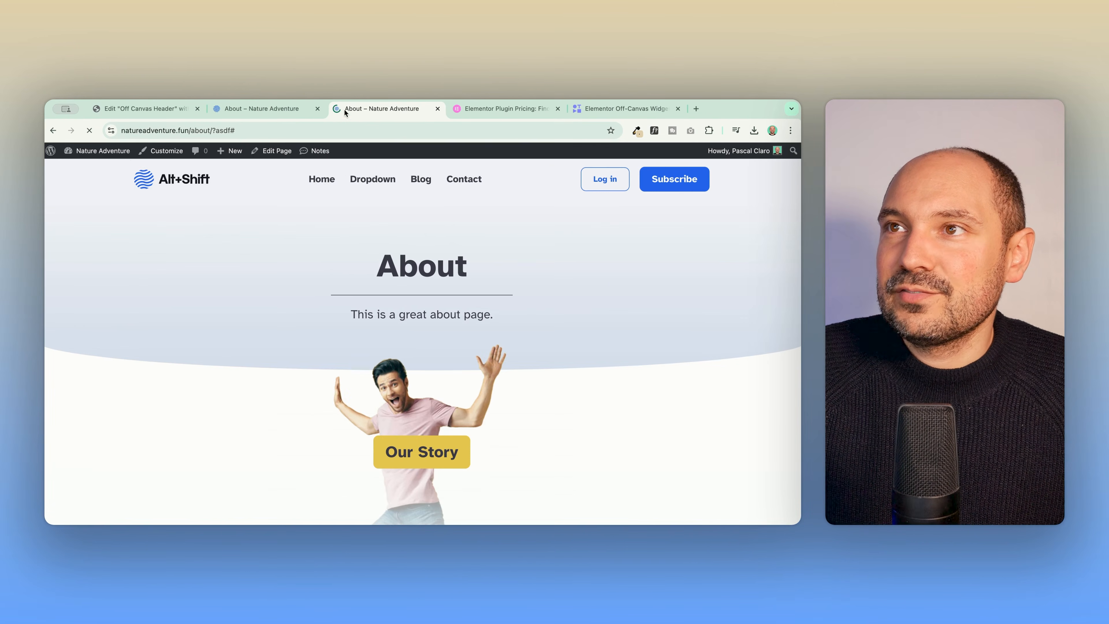
{"action": "right_click", "coordinate": [358, 230]}
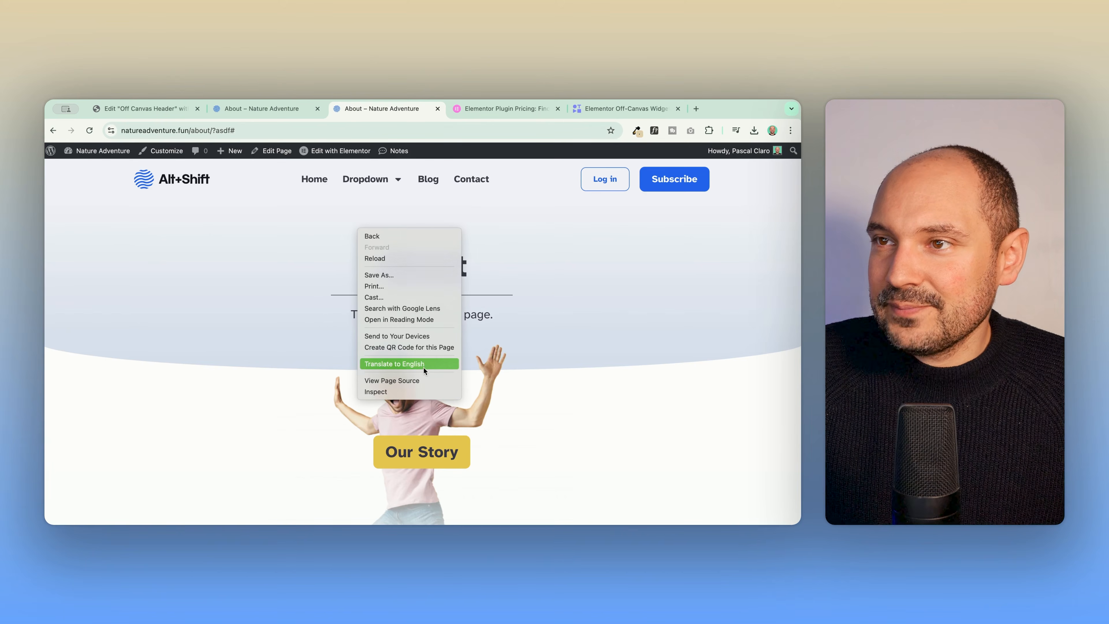
{"action": "left_click", "coordinate": [400, 392]}
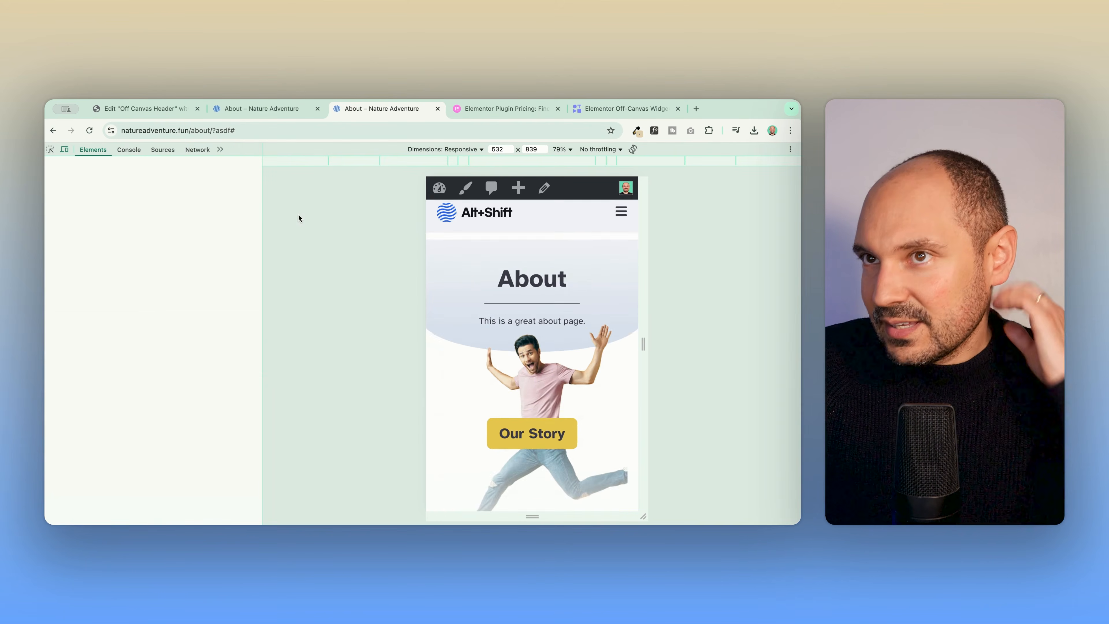
- Test the off-canvas menu on the live About page, expanding and collapsing the Dropdown submenu before closing the menu
{"action": "left_click", "coordinate": [621, 210]}
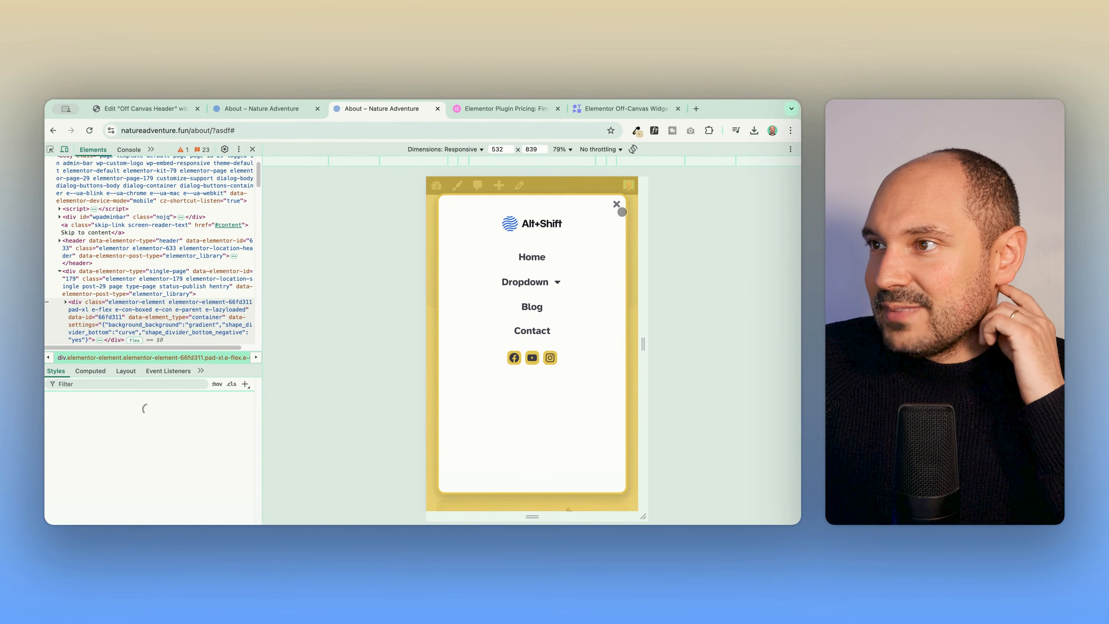
{"action": "left_click", "coordinate": [561, 283]}
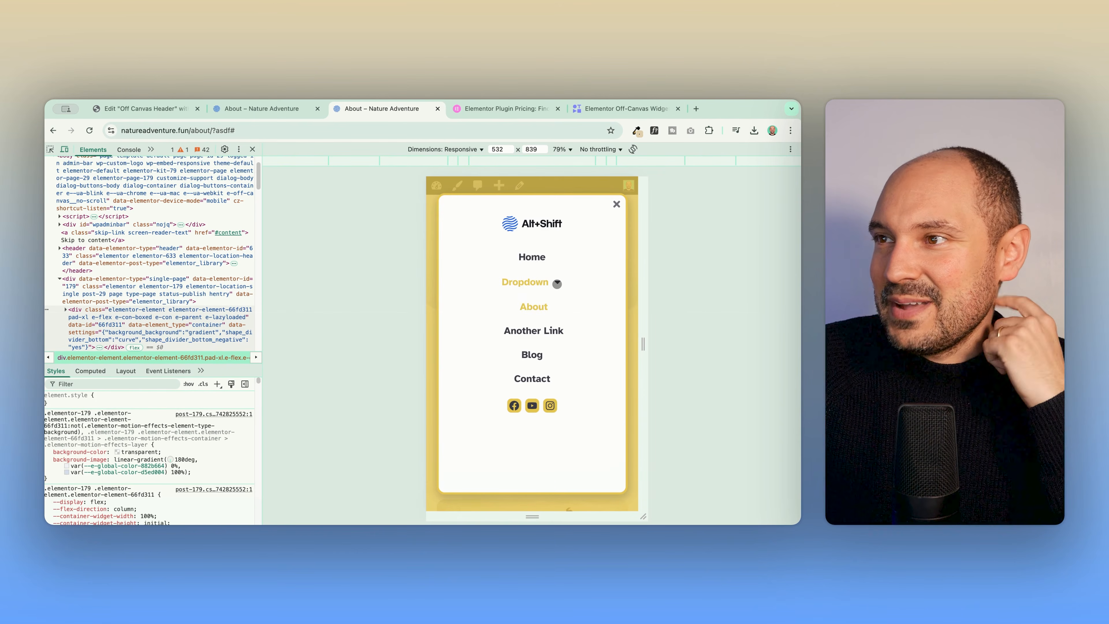
{"action": "left_click", "coordinate": [559, 283]}
{"action": "left_click", "coordinate": [559, 283]}
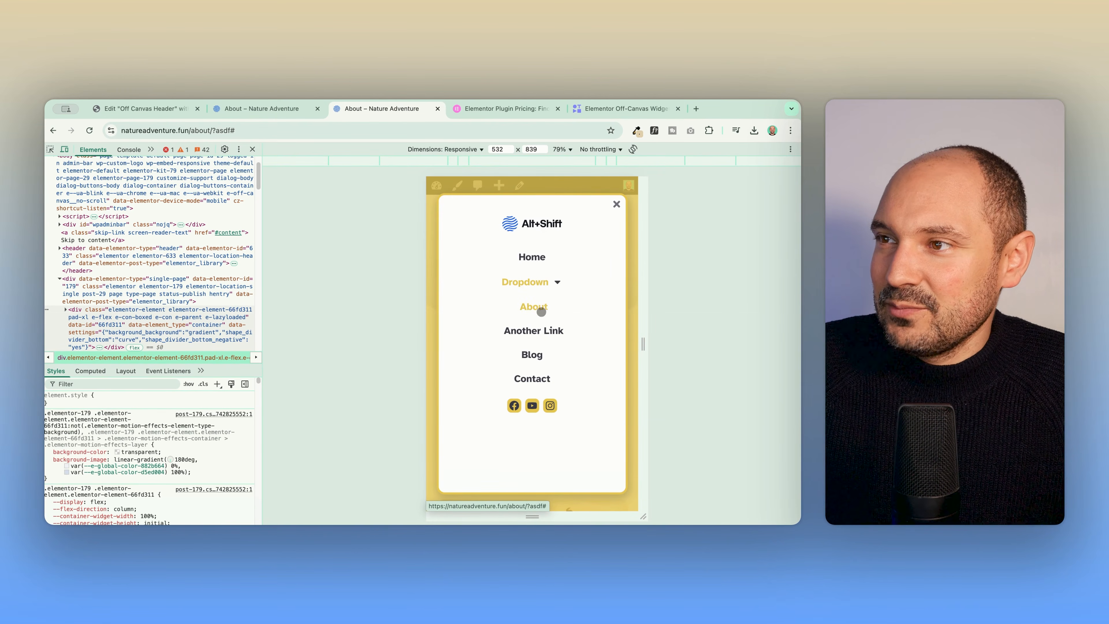
{"action": "left_click", "coordinate": [561, 285]}
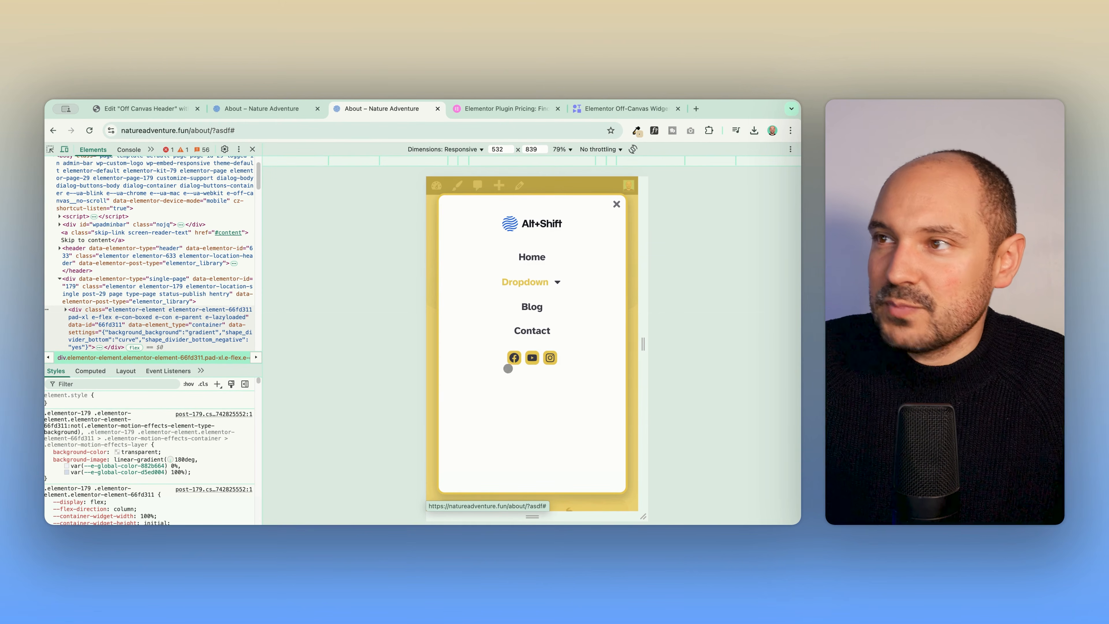
{"action": "left_click", "coordinate": [617, 206]}
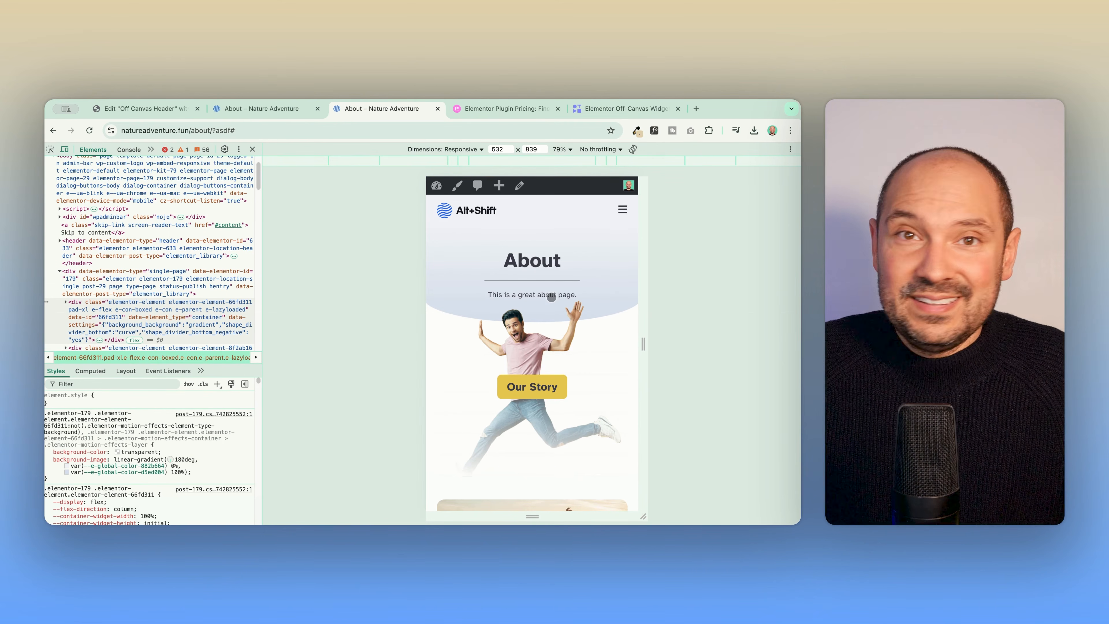
- Return to the header template in Elementor and open the WordPress Menu widget inside the Off-Canvas for editing
{"action": "key", "text": "ctrl+shift+Tab"}
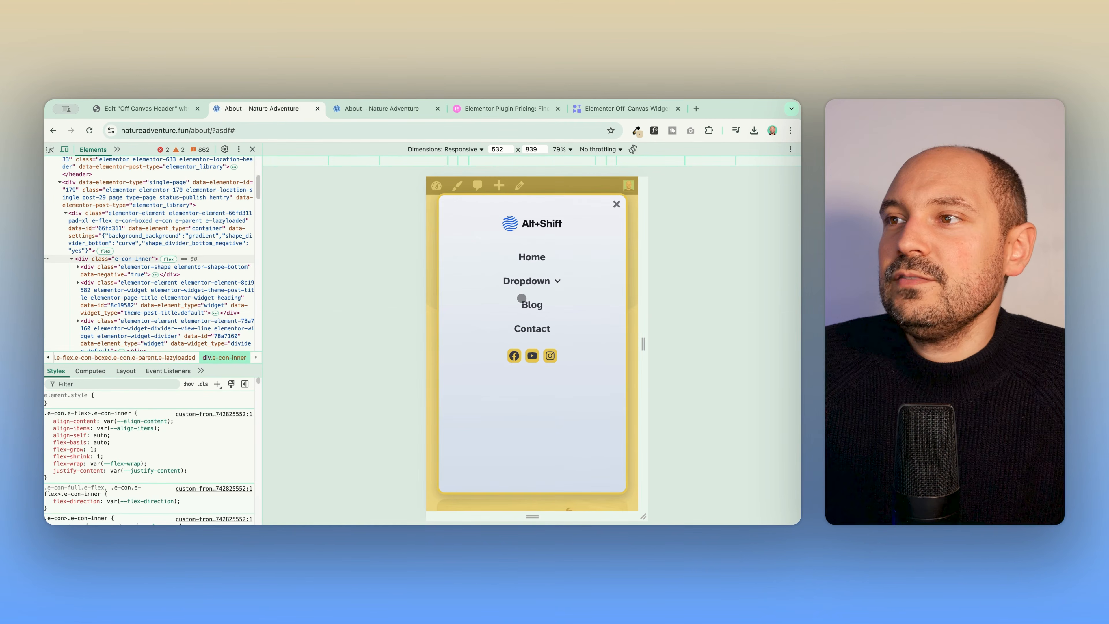
{"action": "left_click", "coordinate": [174, 116]}
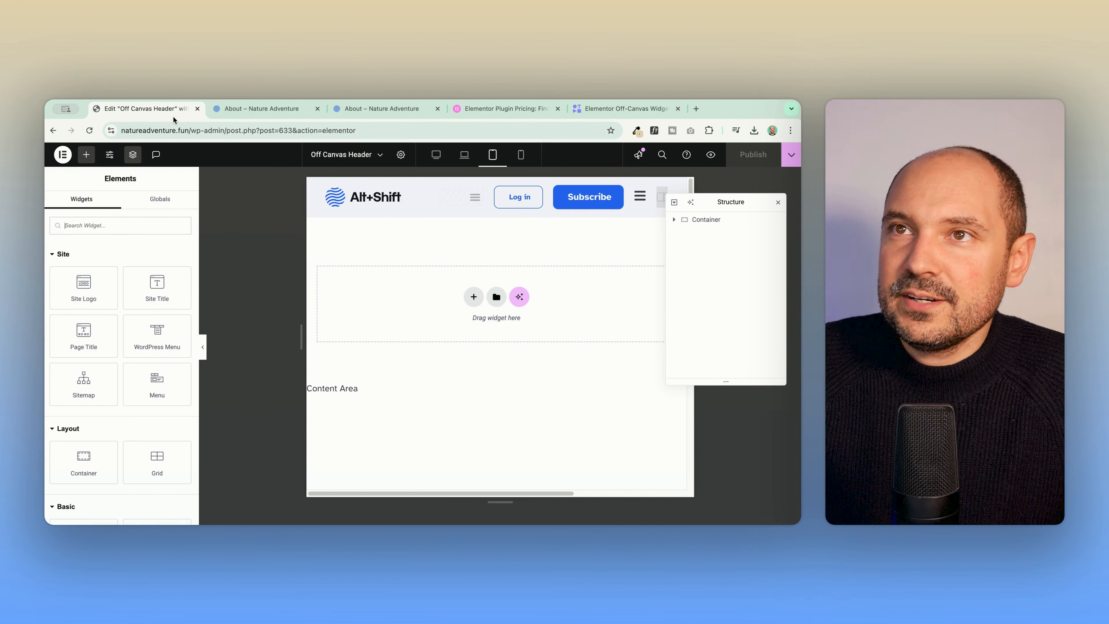
{"action": "left_click", "coordinate": [682, 223]}
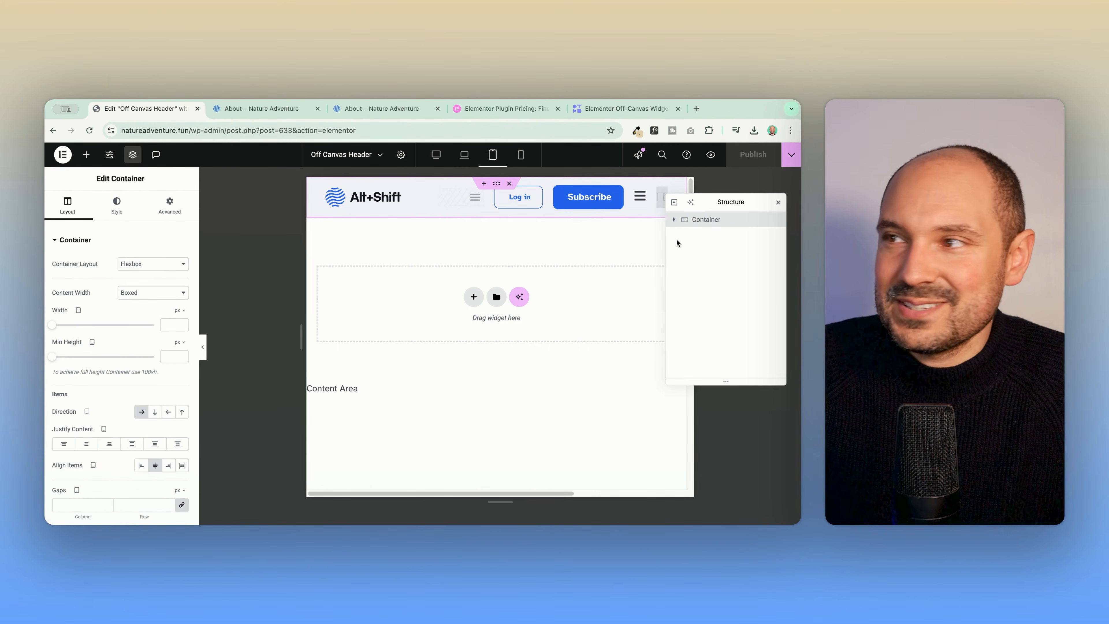
{"action": "left_click", "coordinate": [675, 223]}
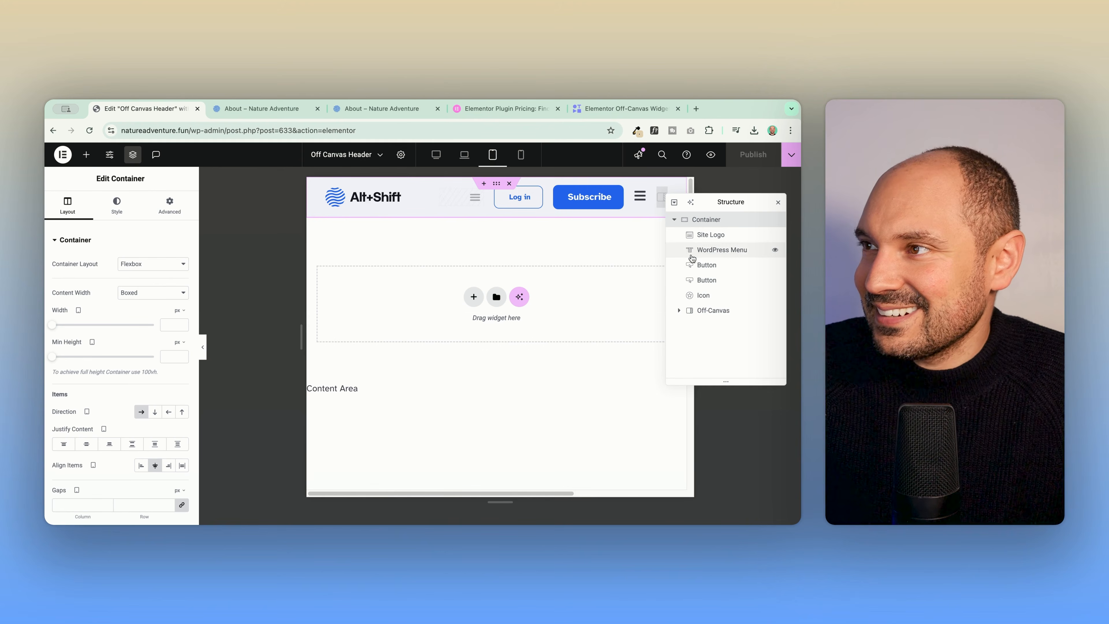
{"action": "left_click", "coordinate": [699, 310]}
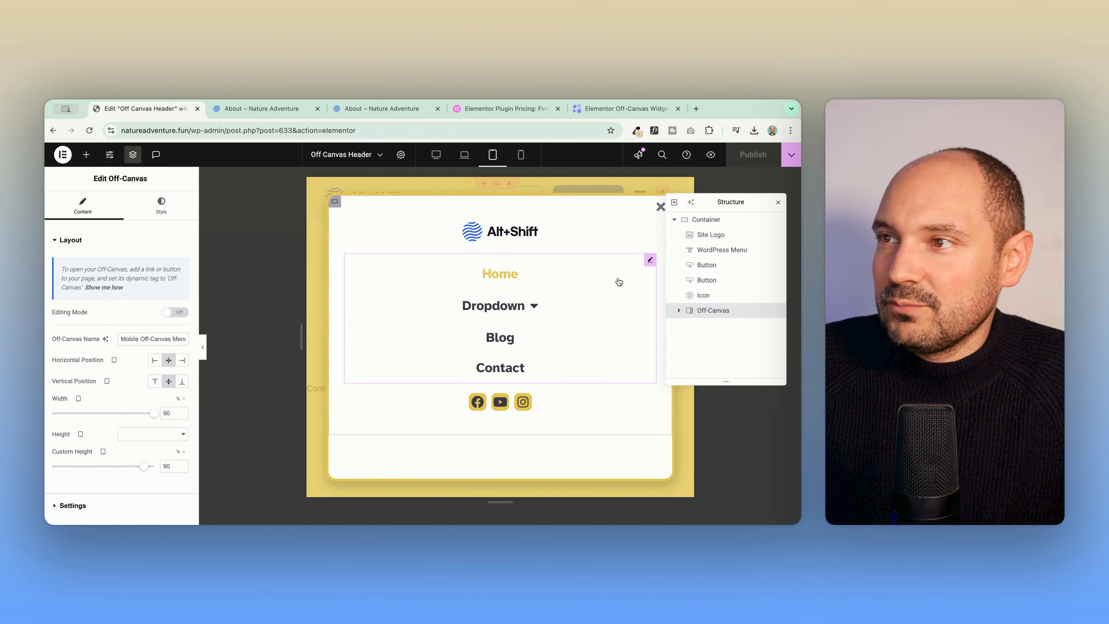
{"action": "left_click", "coordinate": [651, 261]}
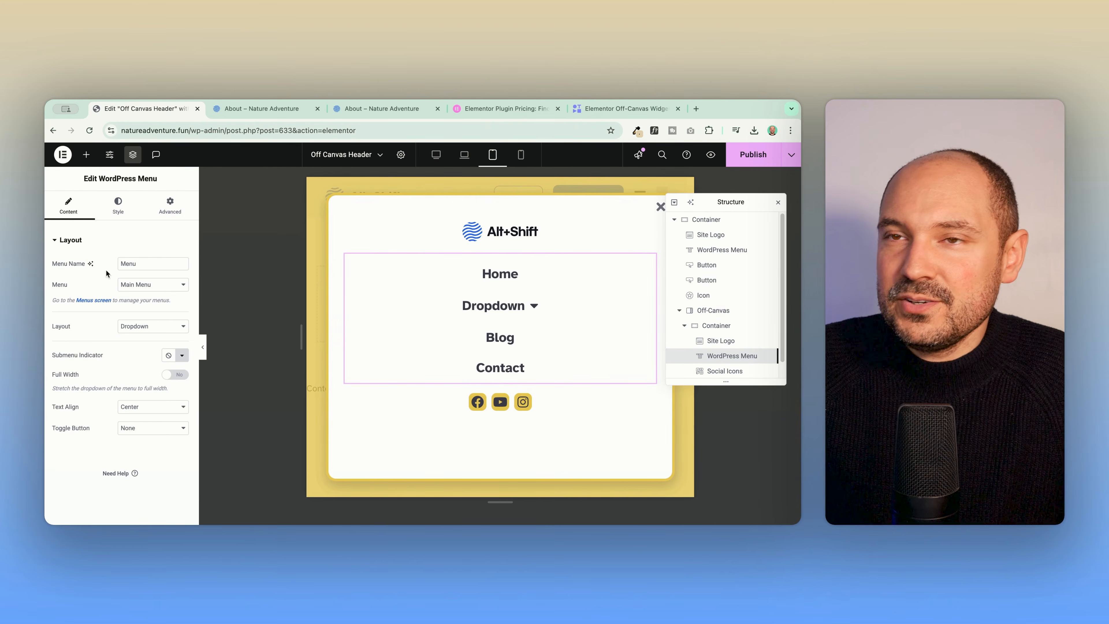
{"action": "left_click_drag", "start_coordinate": [99, 175], "coordinate": [175, 181]}
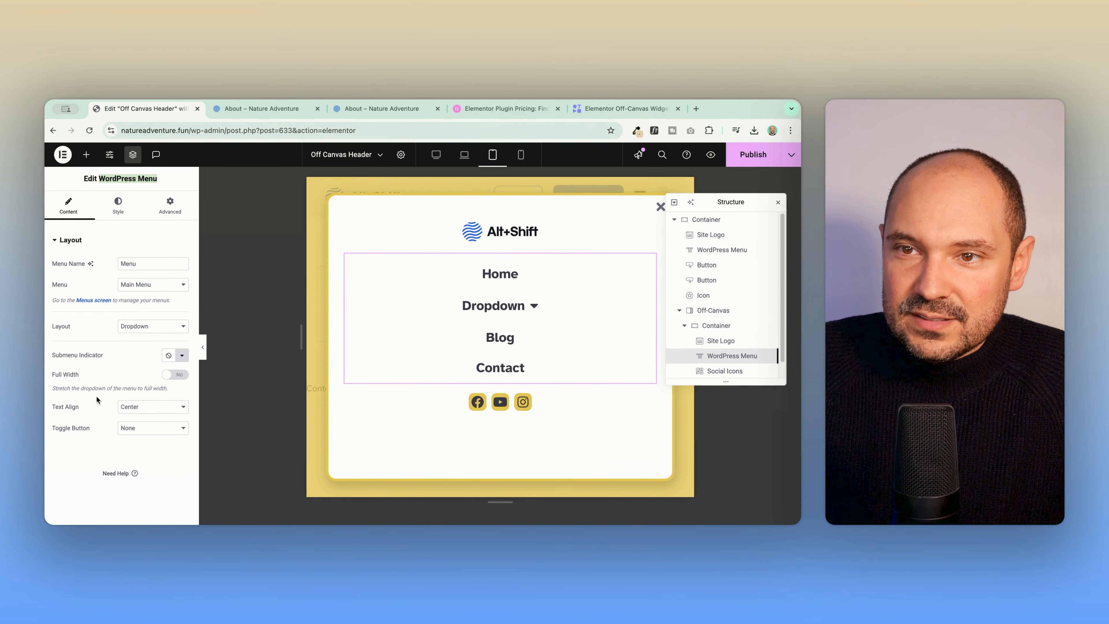
- Change the off-canvas WordPress Menu's submenu indicator to the chevron icon and publish the header
{"action": "left_click", "coordinate": [183, 356]}
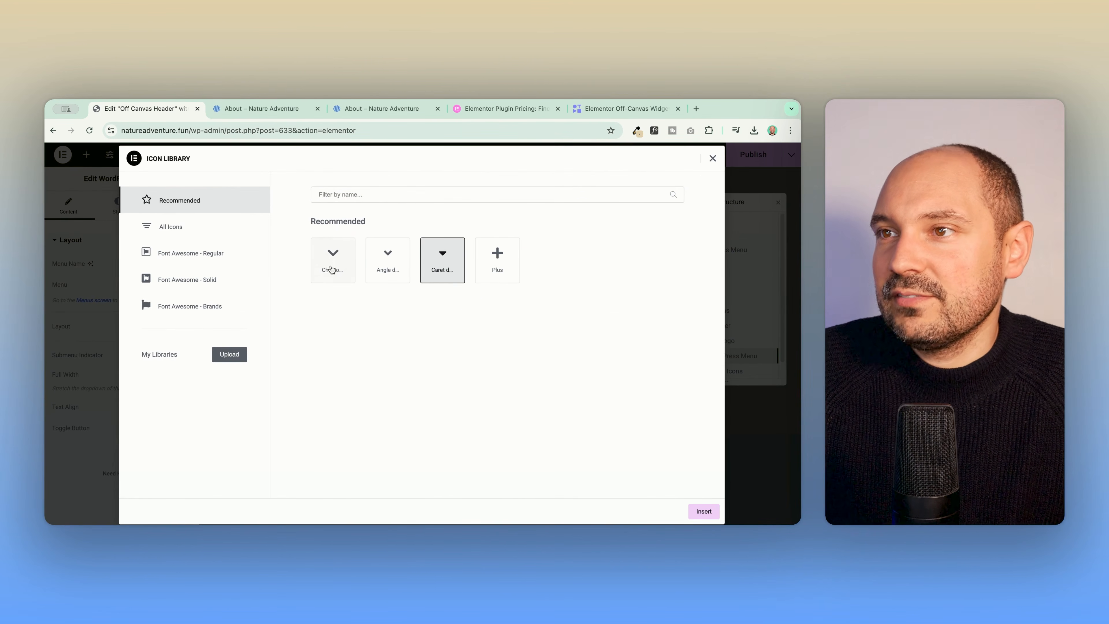
{"action": "left_click", "coordinate": [332, 258]}
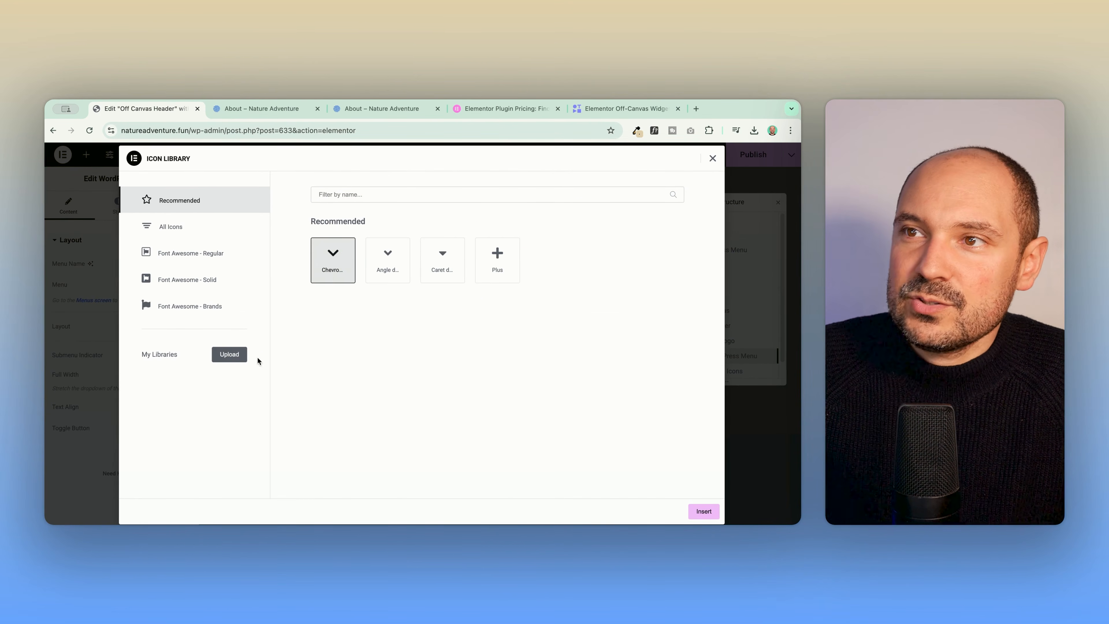
{"action": "left_click", "coordinate": [704, 511]}
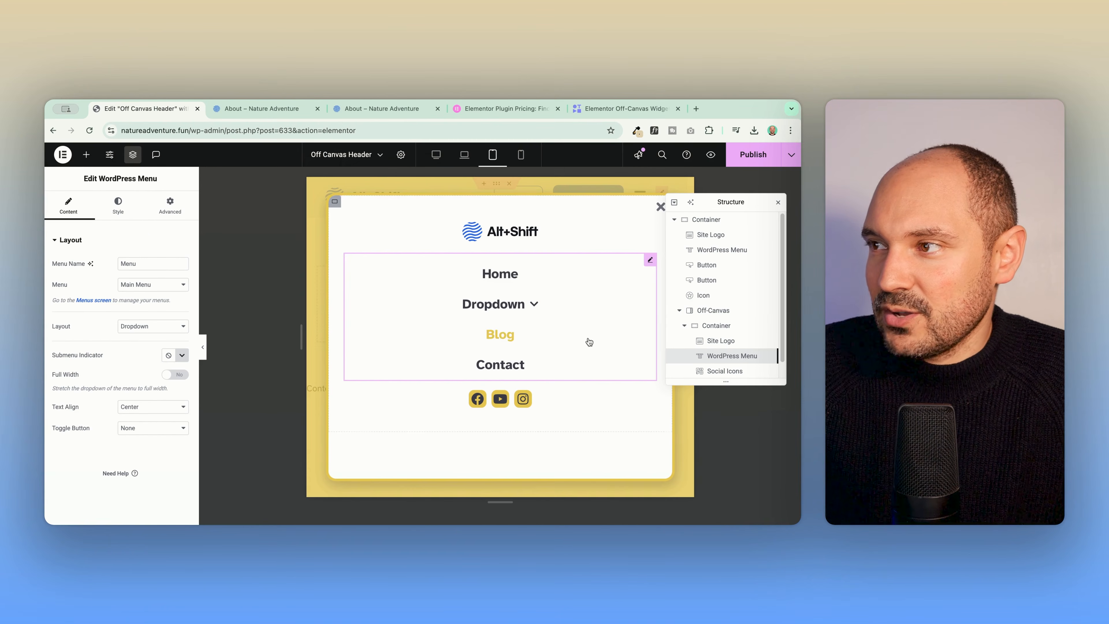
{"action": "key", "text": "ctrl+p"}
{"action": "key", "text": "ctrl+p"}
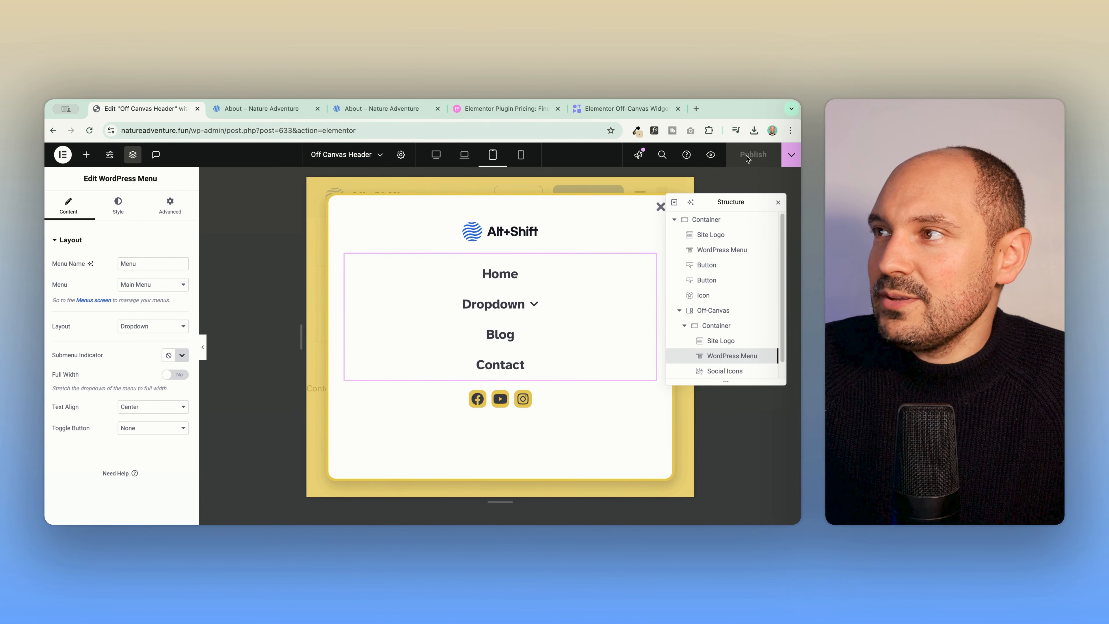
- Reload the duplicated live About page, open its off-canvas menu, and expand the Dropdown item to check the new indicator
{"action": "left_click", "coordinate": [261, 108]}
{"action": "left_click", "coordinate": [373, 107]}
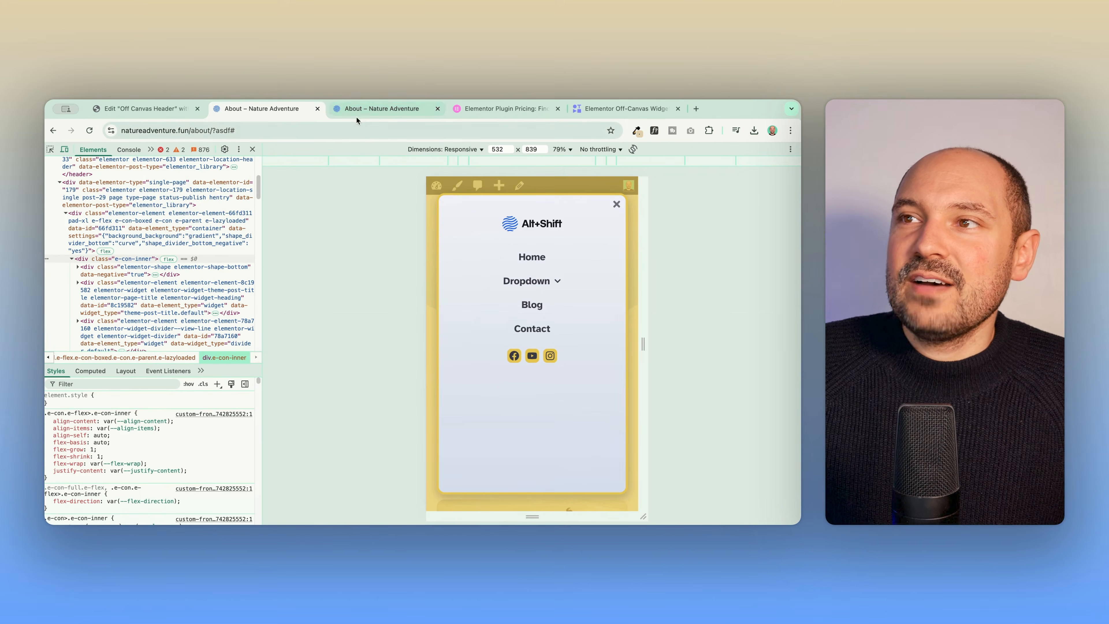
{"action": "left_click", "coordinate": [90, 130]}
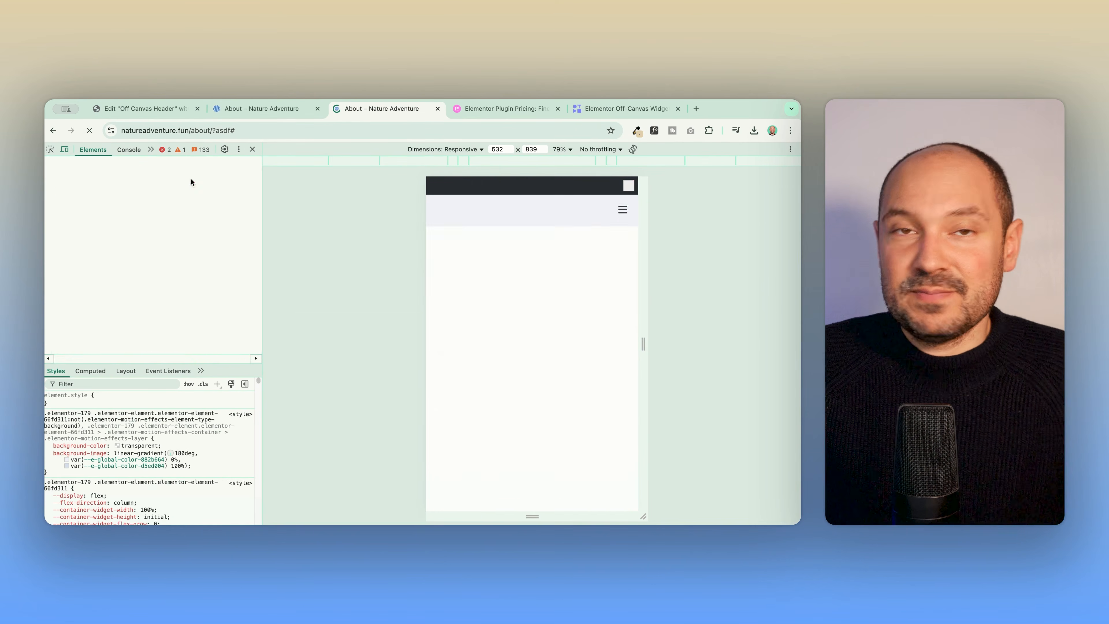
{"action": "left_click", "coordinate": [622, 210]}
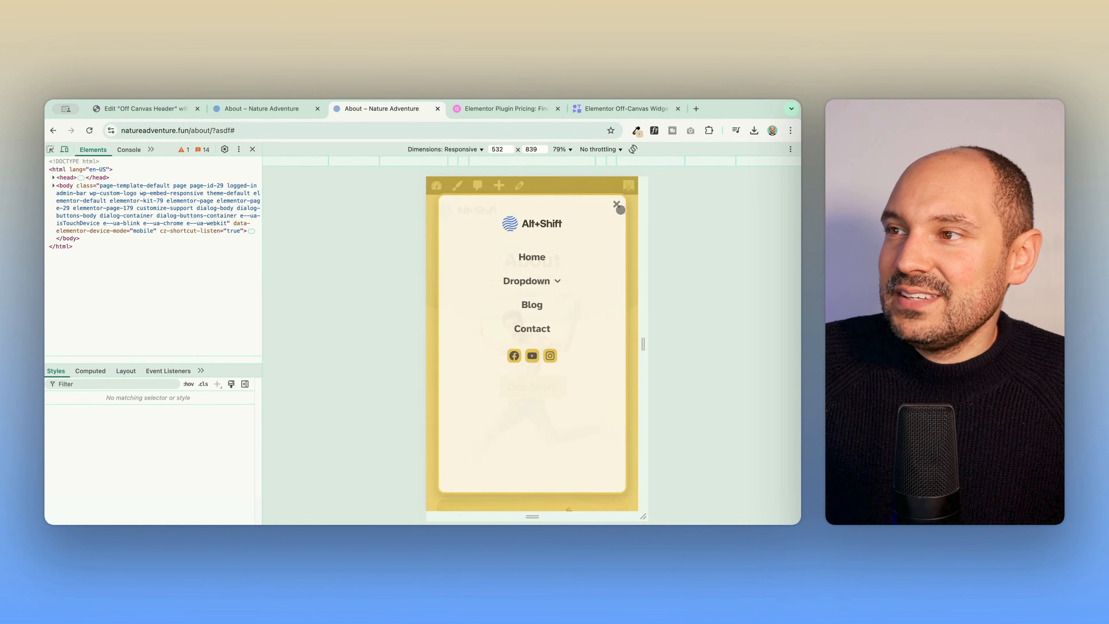
{"action": "left_click", "coordinate": [558, 282]}
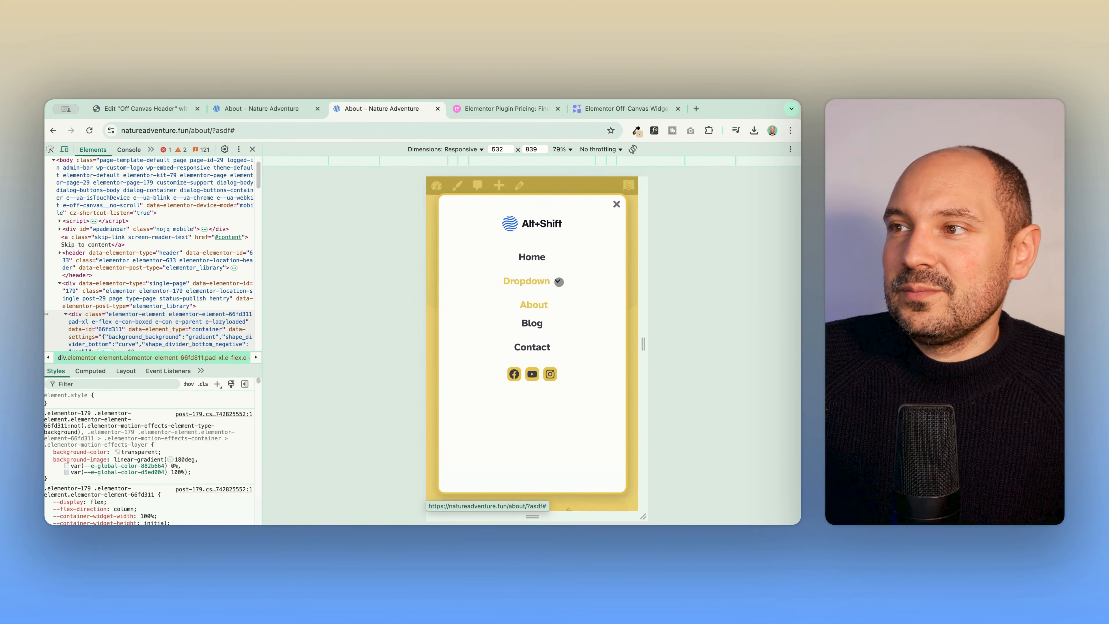